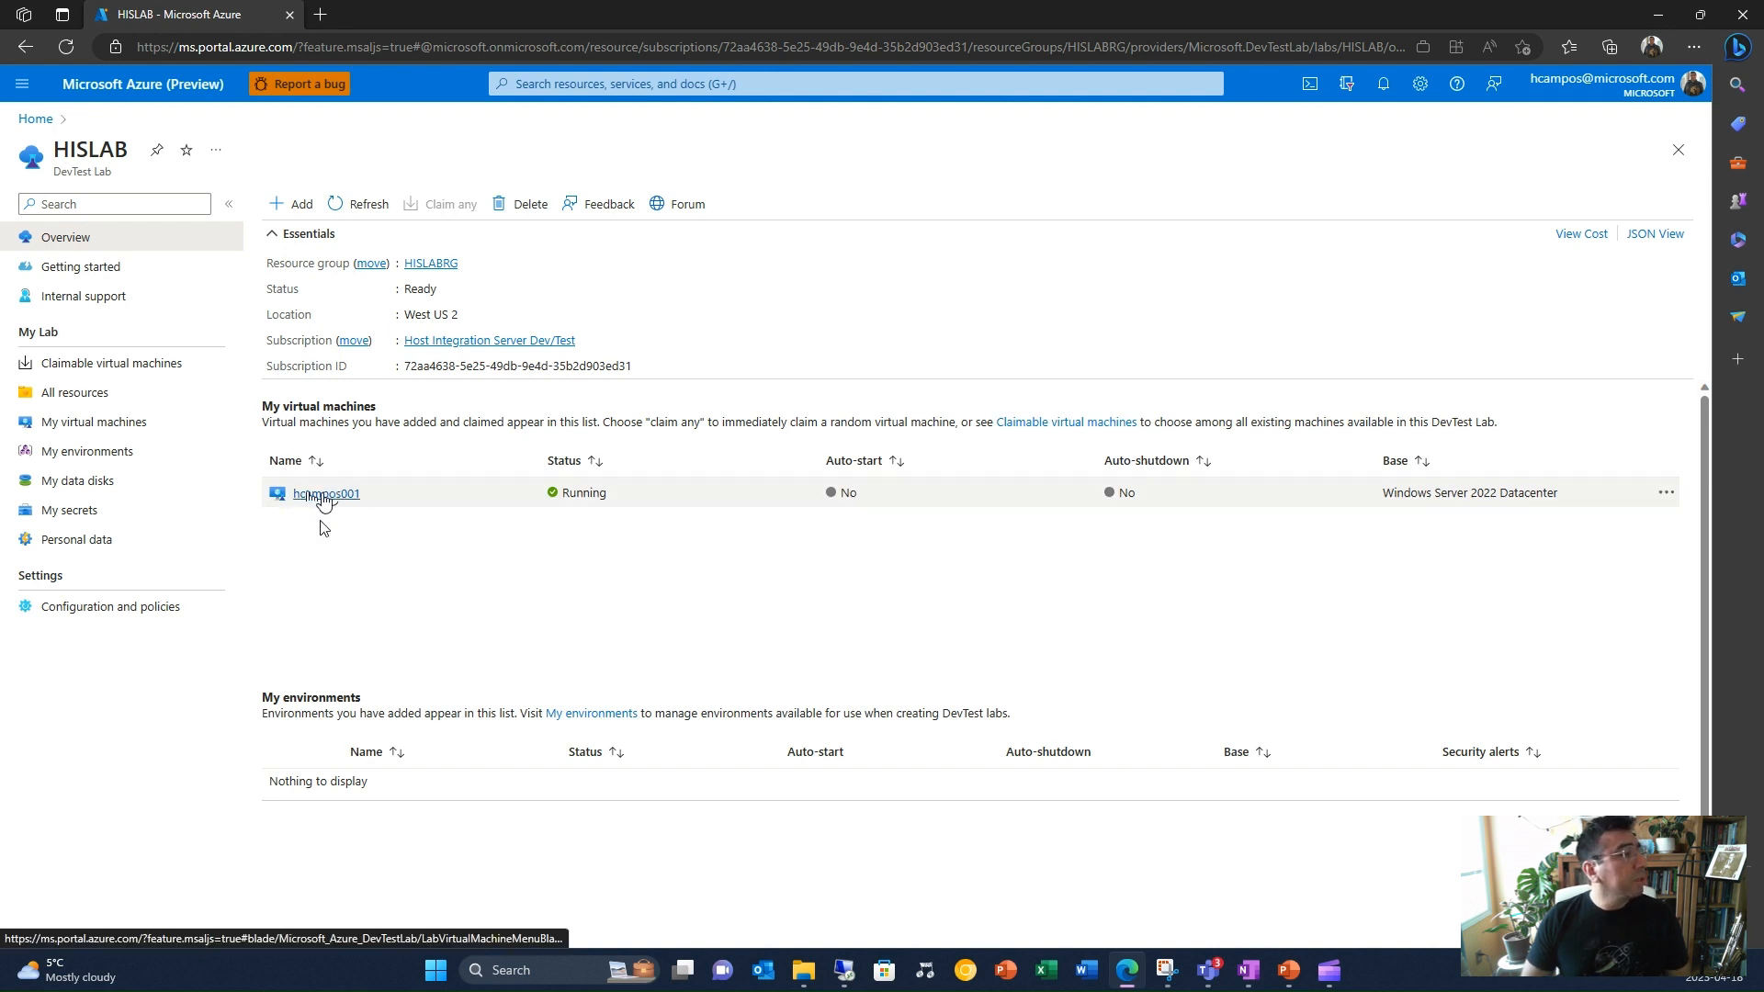
Switch to the Remote Desktop session for 172.20.88.4 and maximize its window
{"action": "mouse_move", "coordinate": [843, 970]}
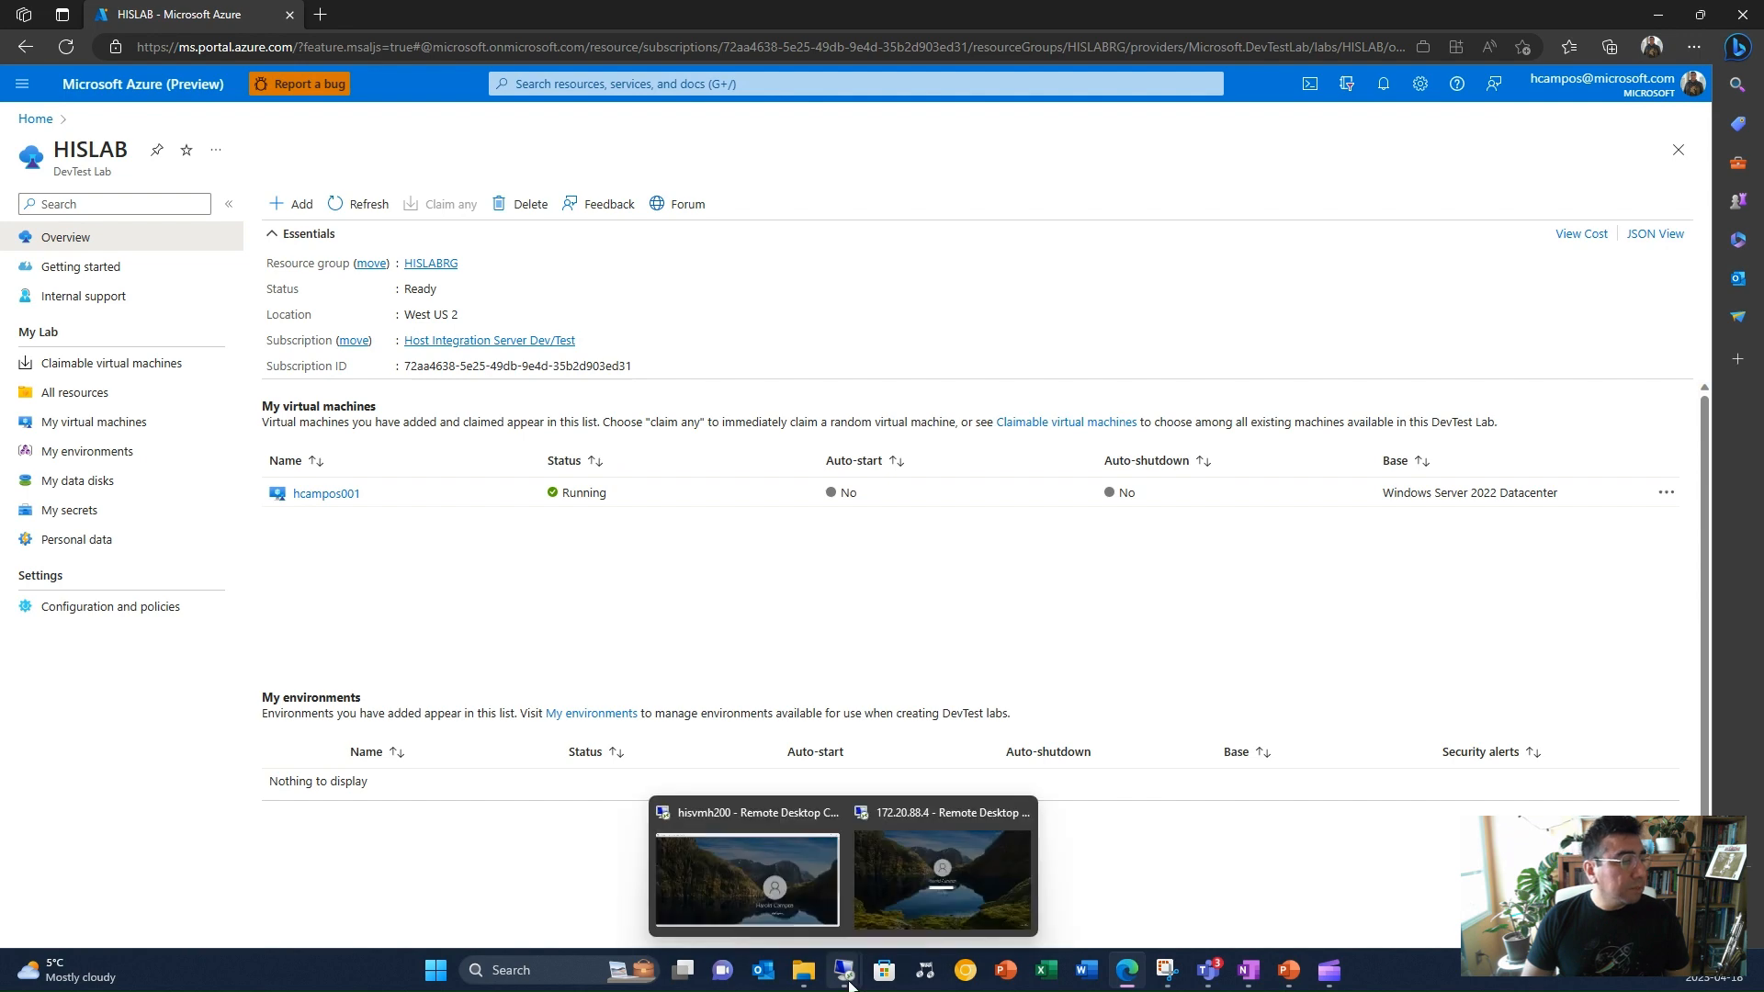
{"action": "left_click", "coordinate": [897, 884]}
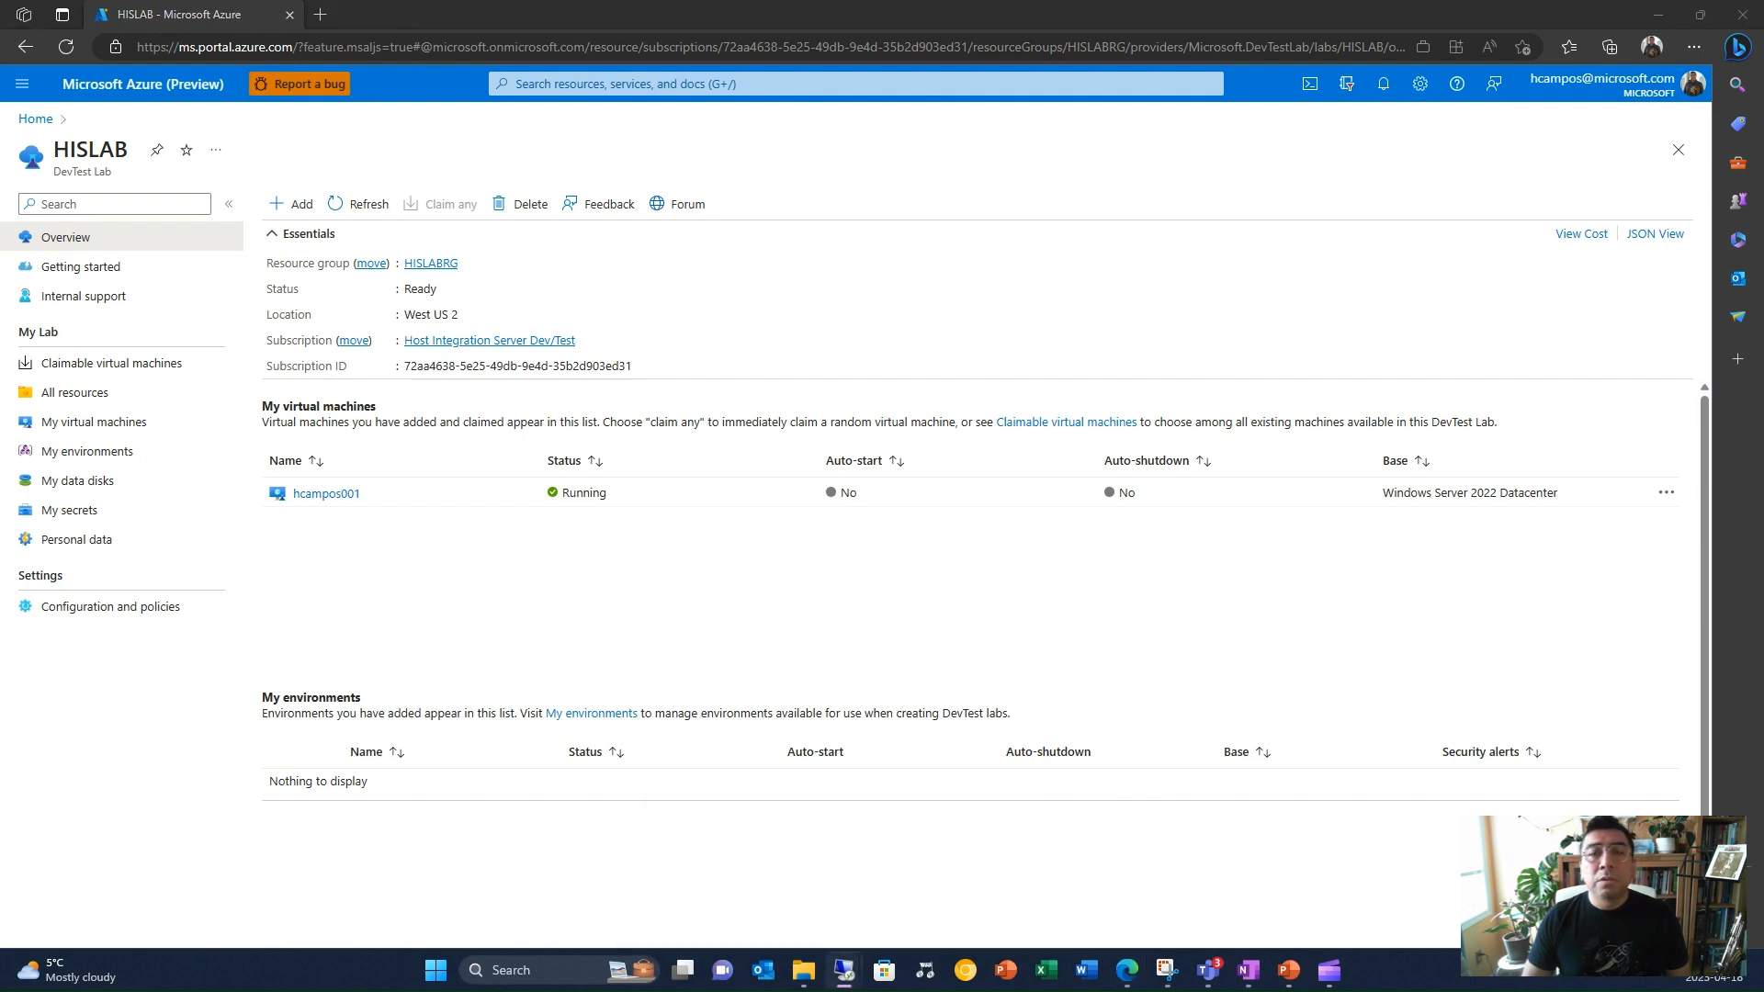
{"action": "left_click_drag", "start_coordinate": [1763, 84], "coordinate": [871, 91]}
{"action": "double_click", "coordinate": [924, 91]}
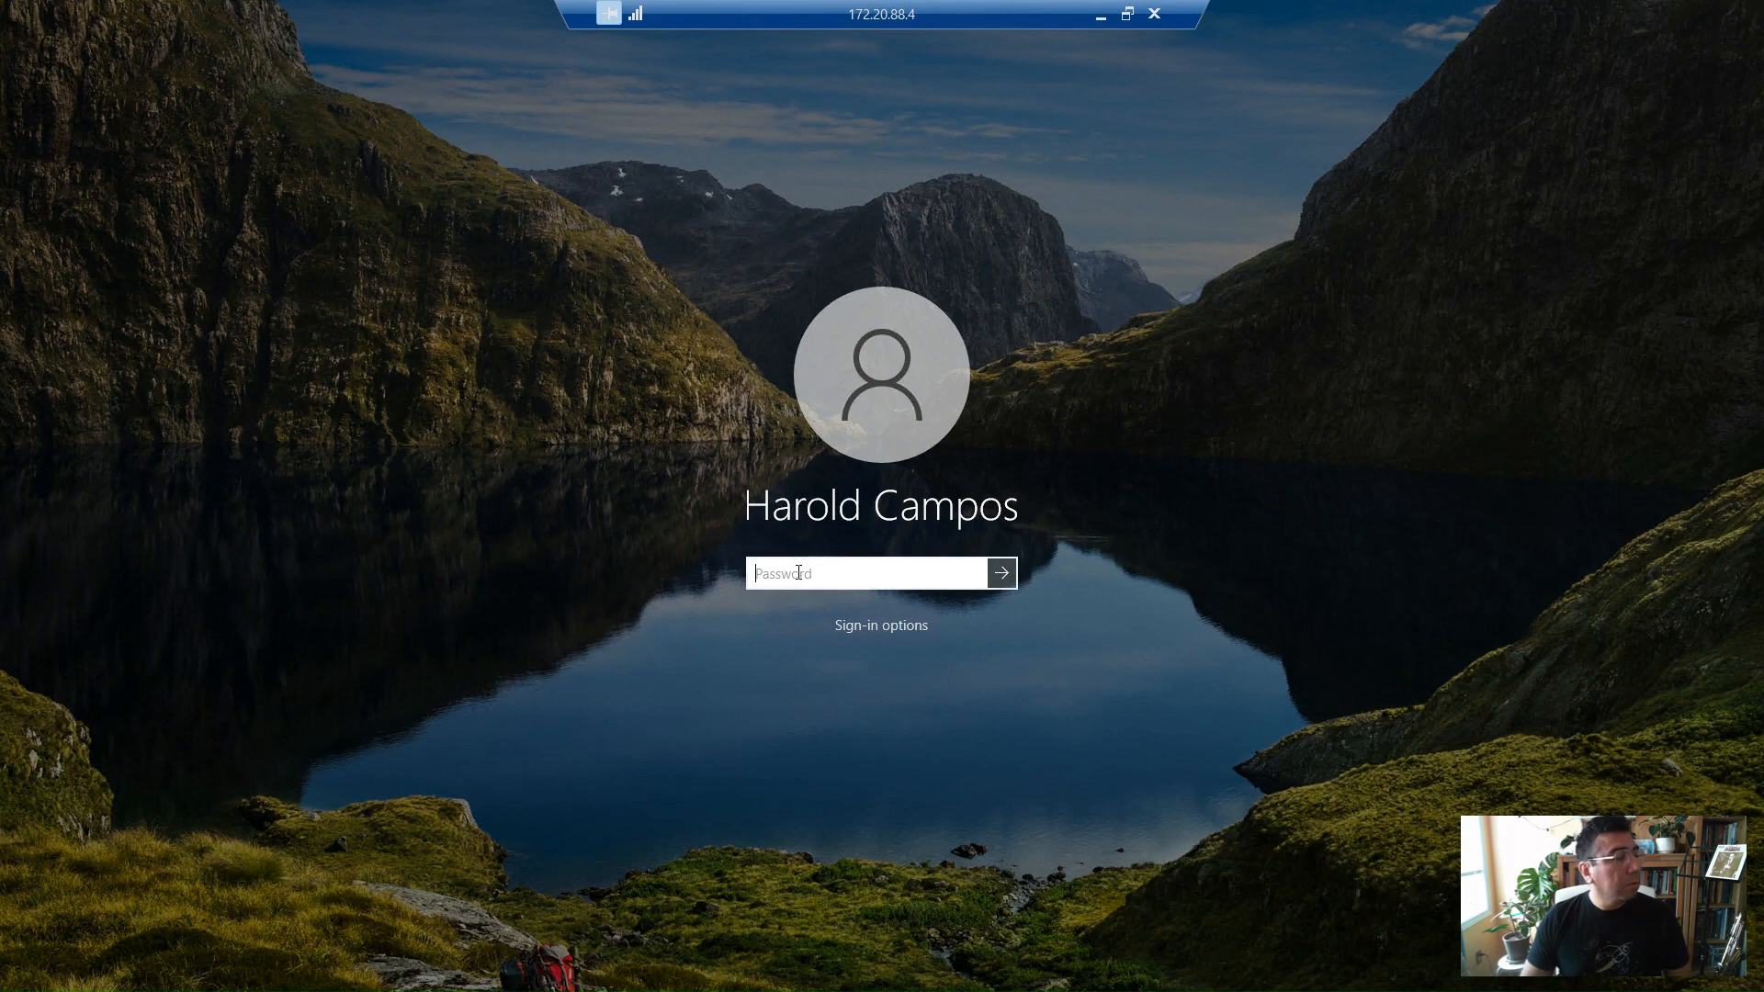
Sign in to the virtual machine by entering the account password
{"action": "type", "text": "•••••••"}
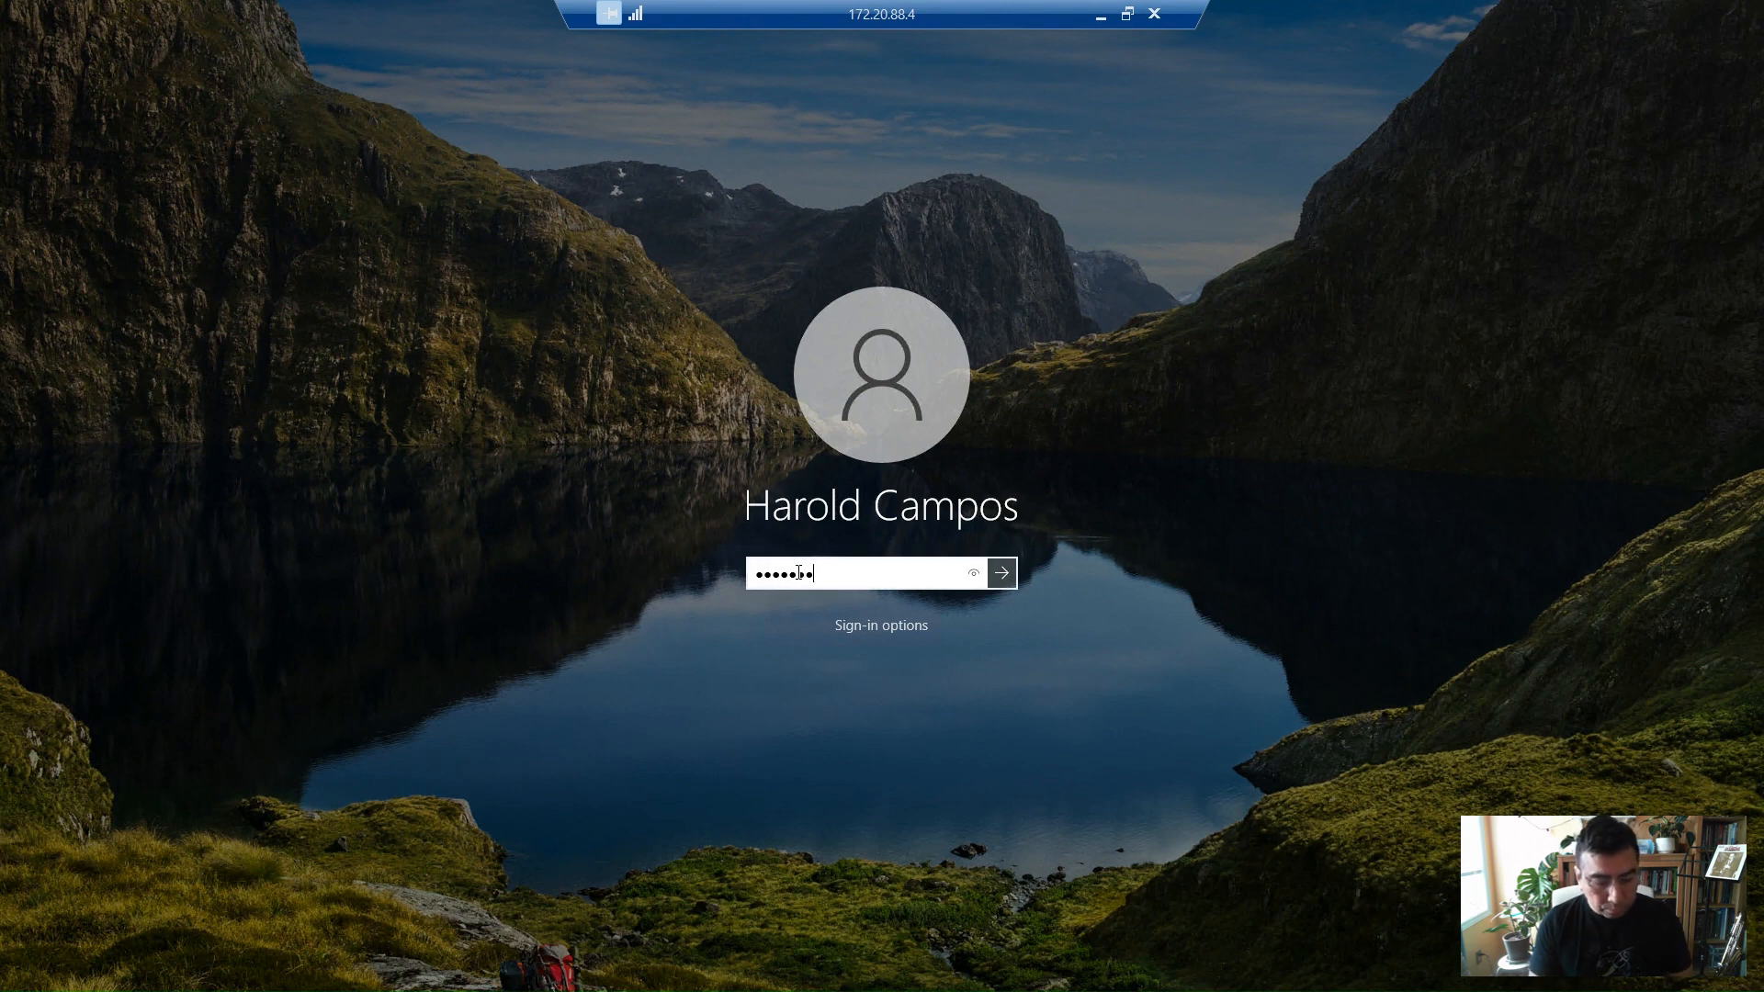
{"action": "type", "text": "•••••••"}
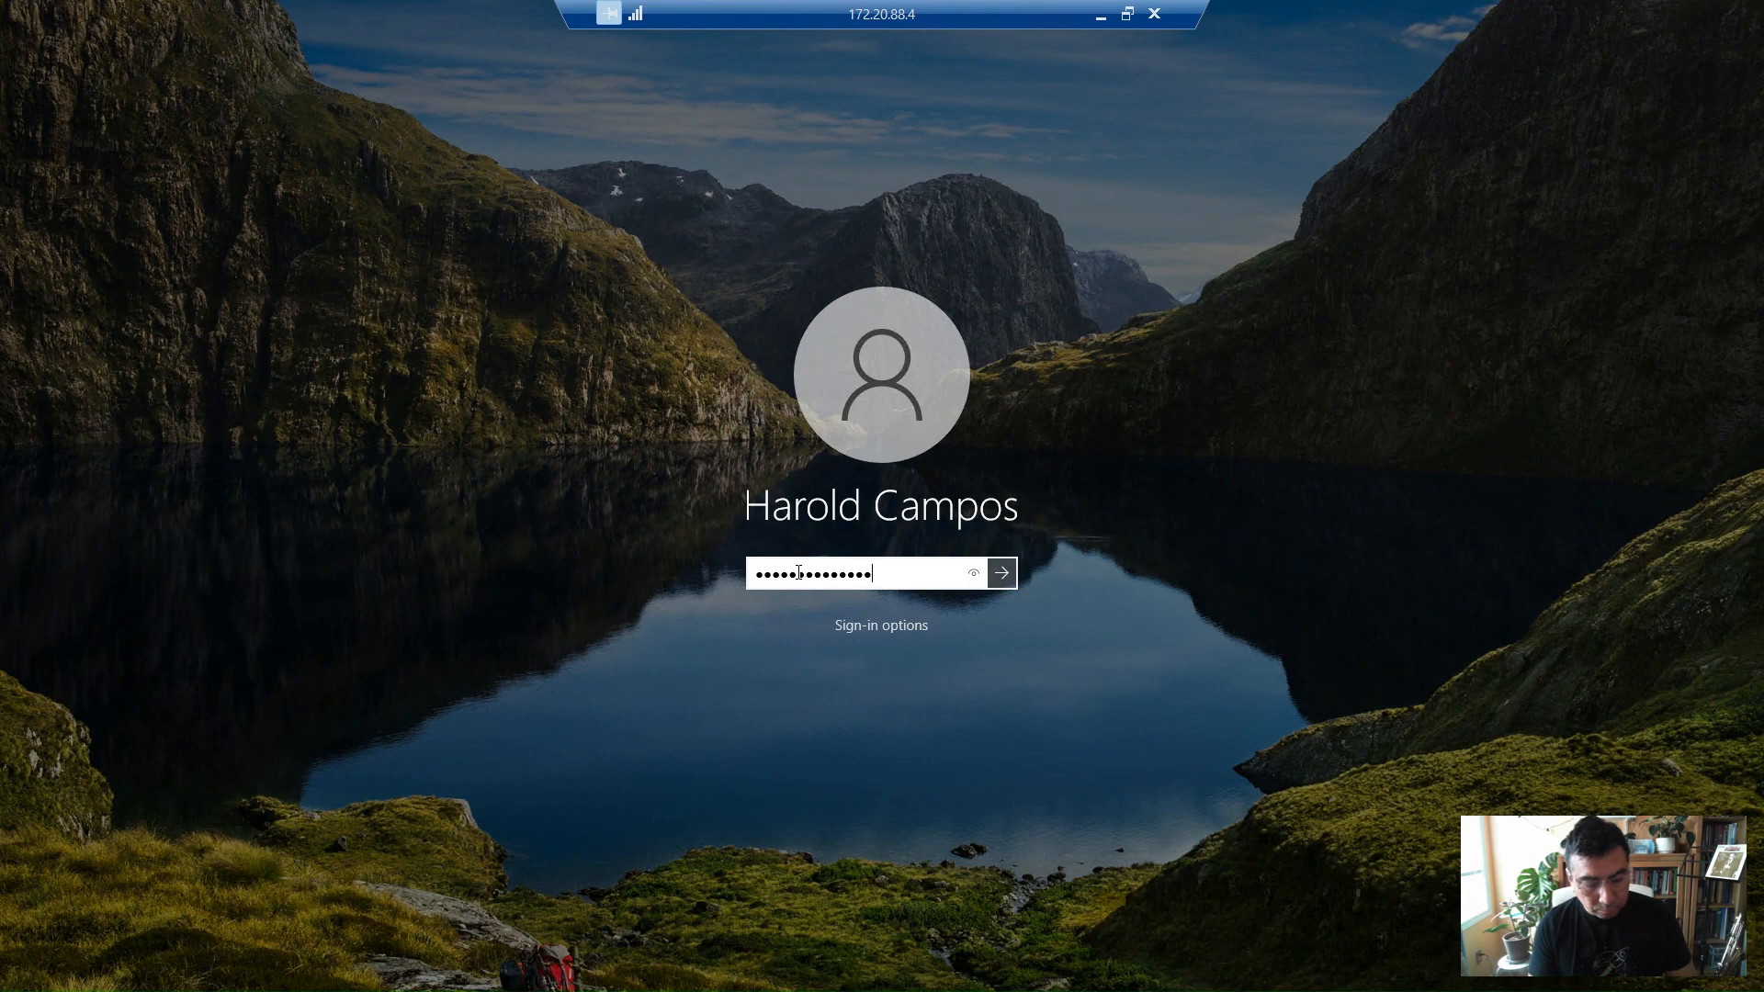
{"action": "type", "text": "••"}
{"action": "key", "text": "Return"}
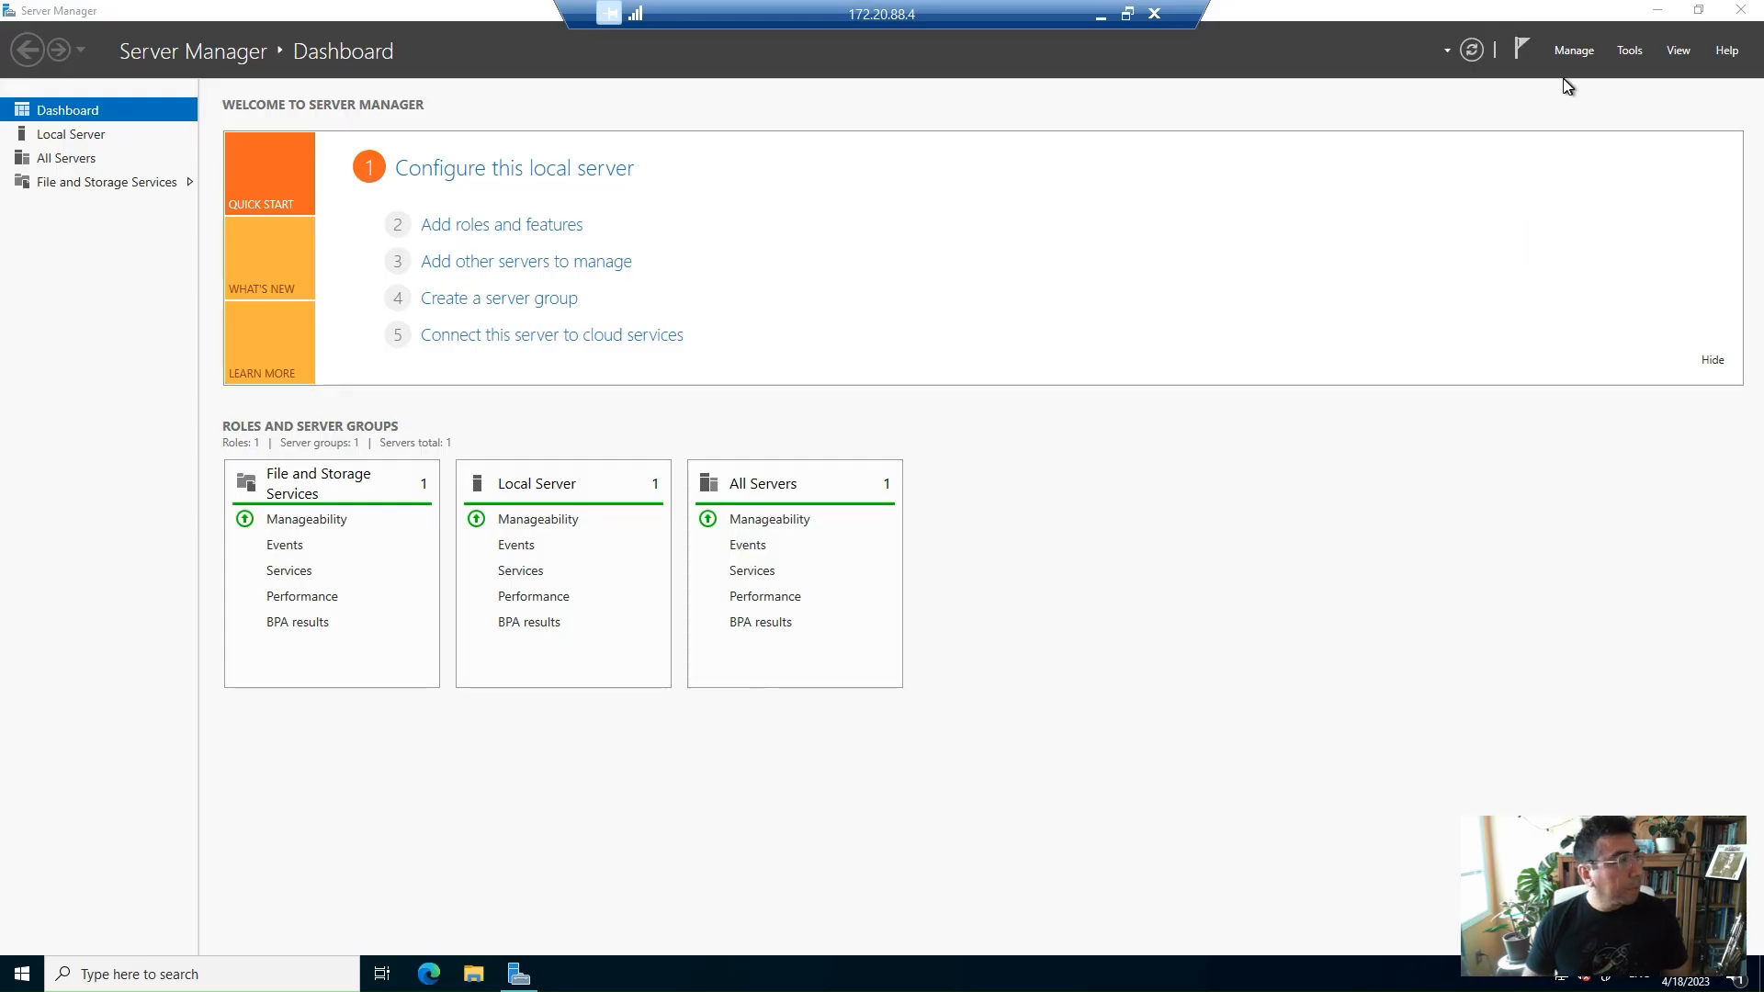
Open the Host Integration Server 2020 setup wizard from the desktop and cancel out of it
{"action": "left_click", "coordinate": [1661, 8]}
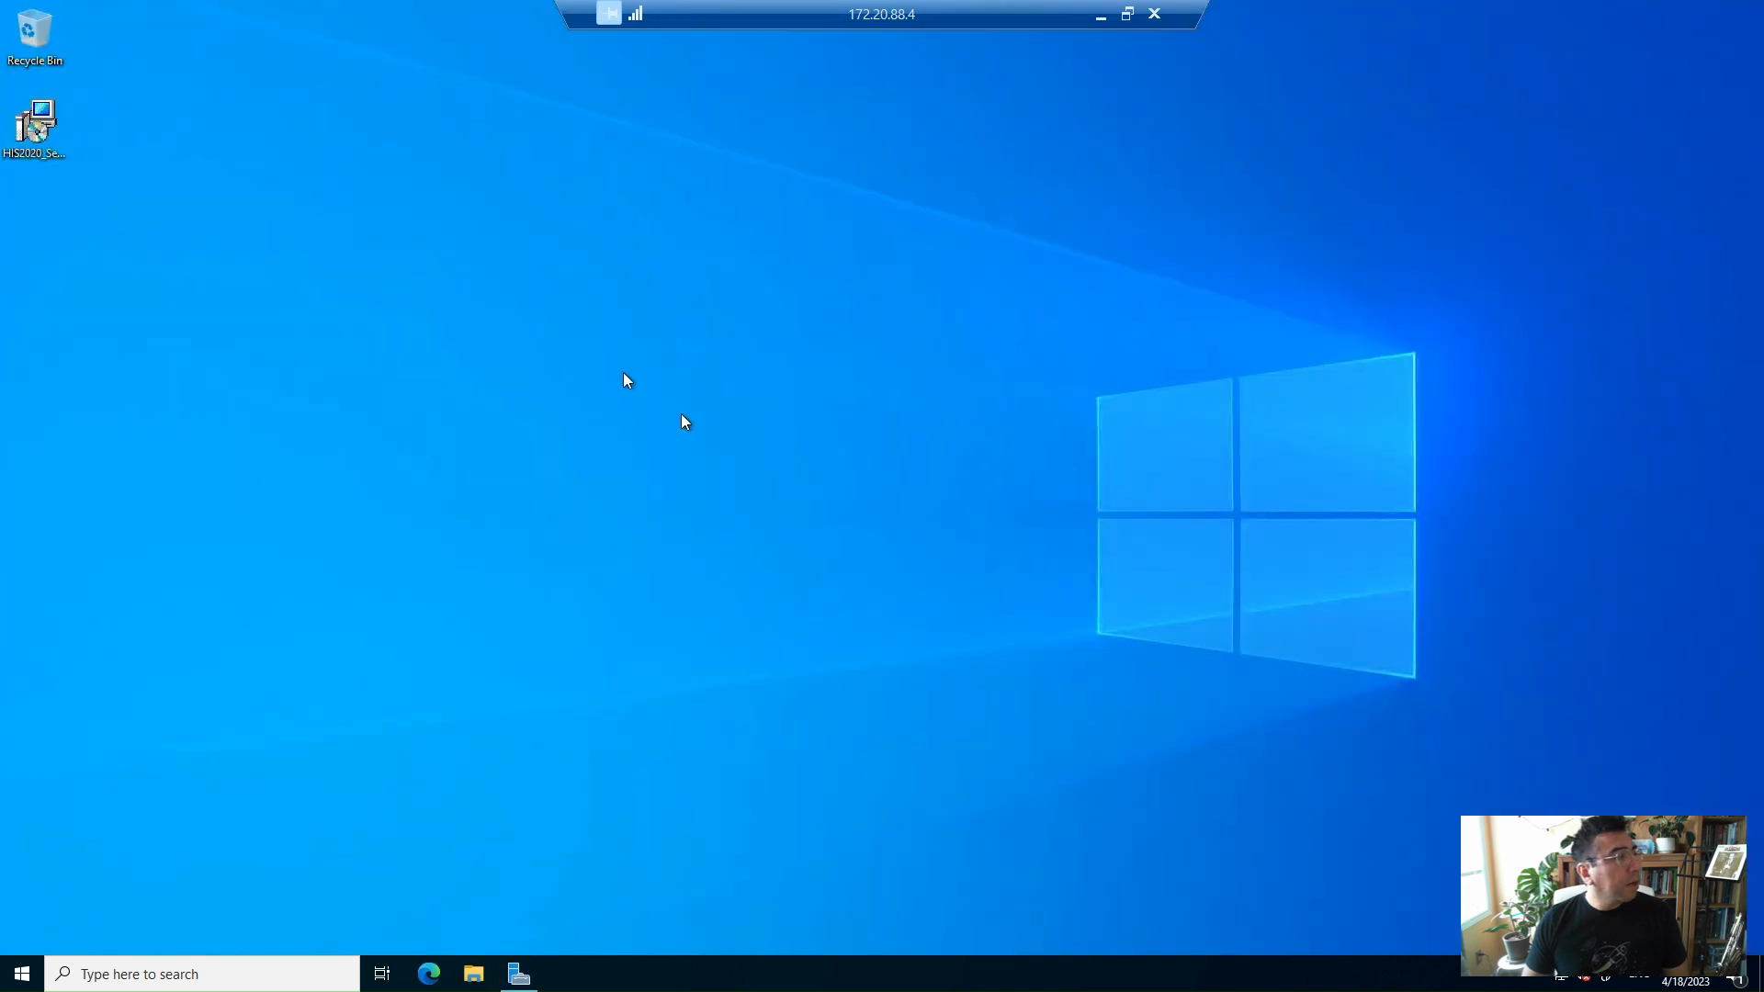
{"action": "double_click", "coordinate": [46, 127]}
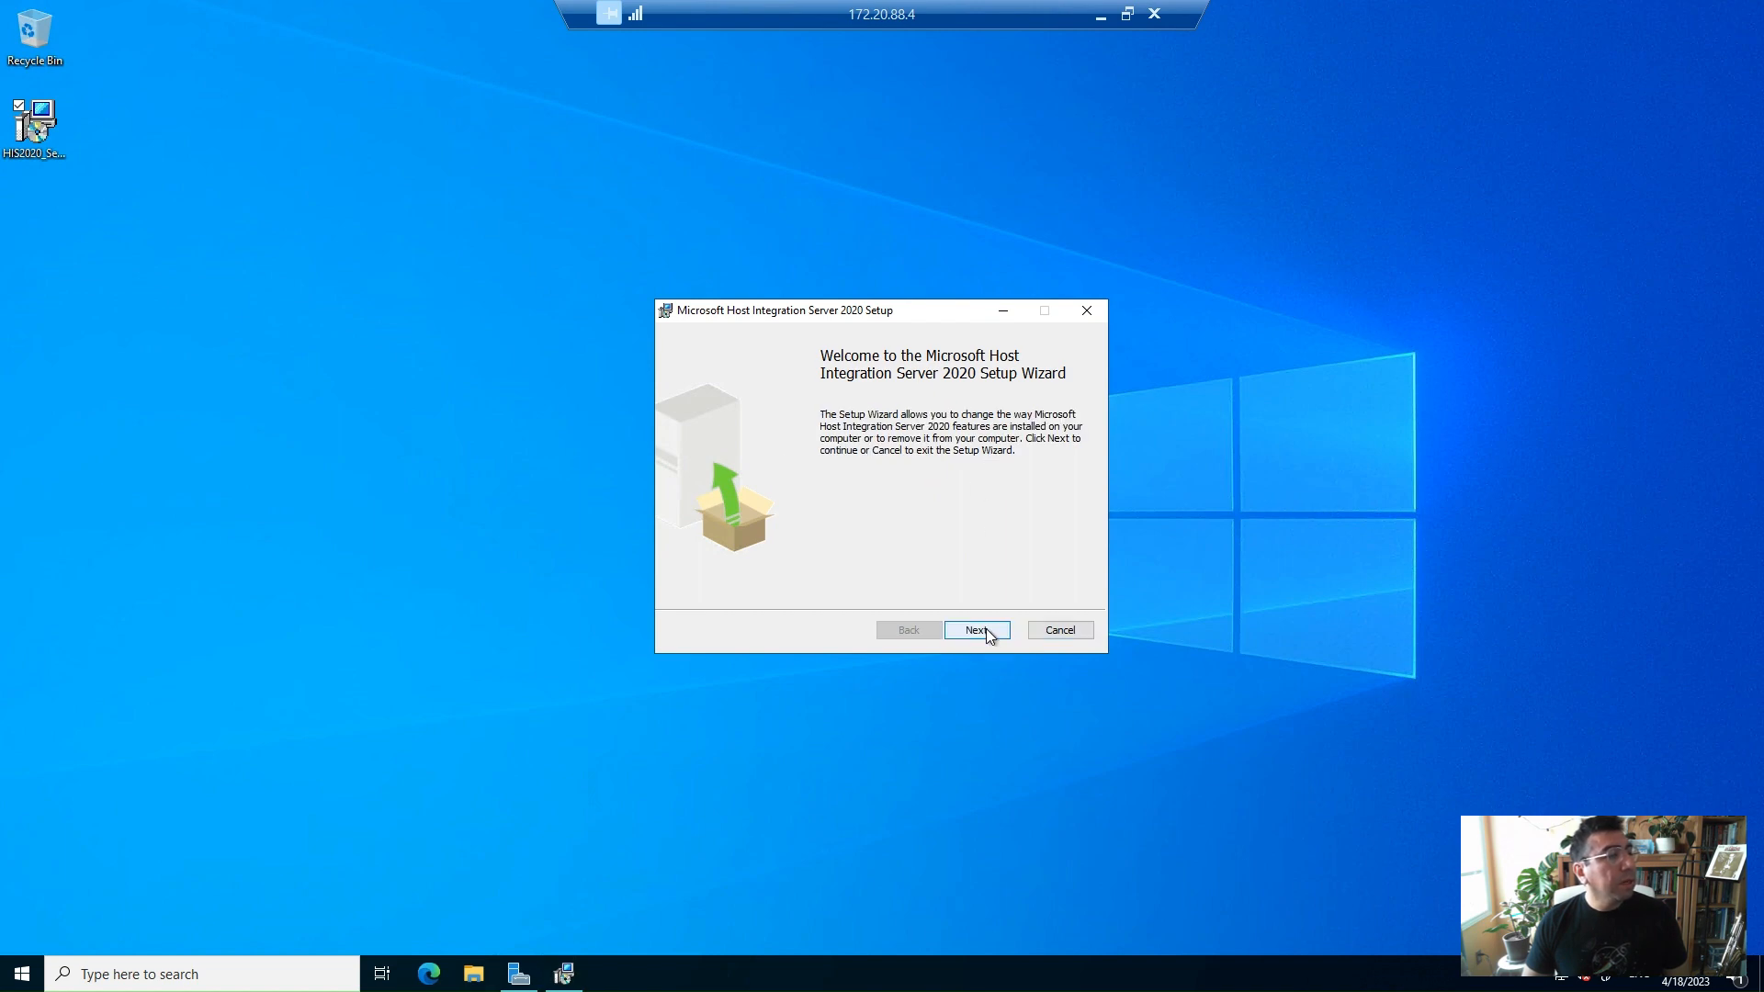
{"action": "left_click", "coordinate": [985, 628]}
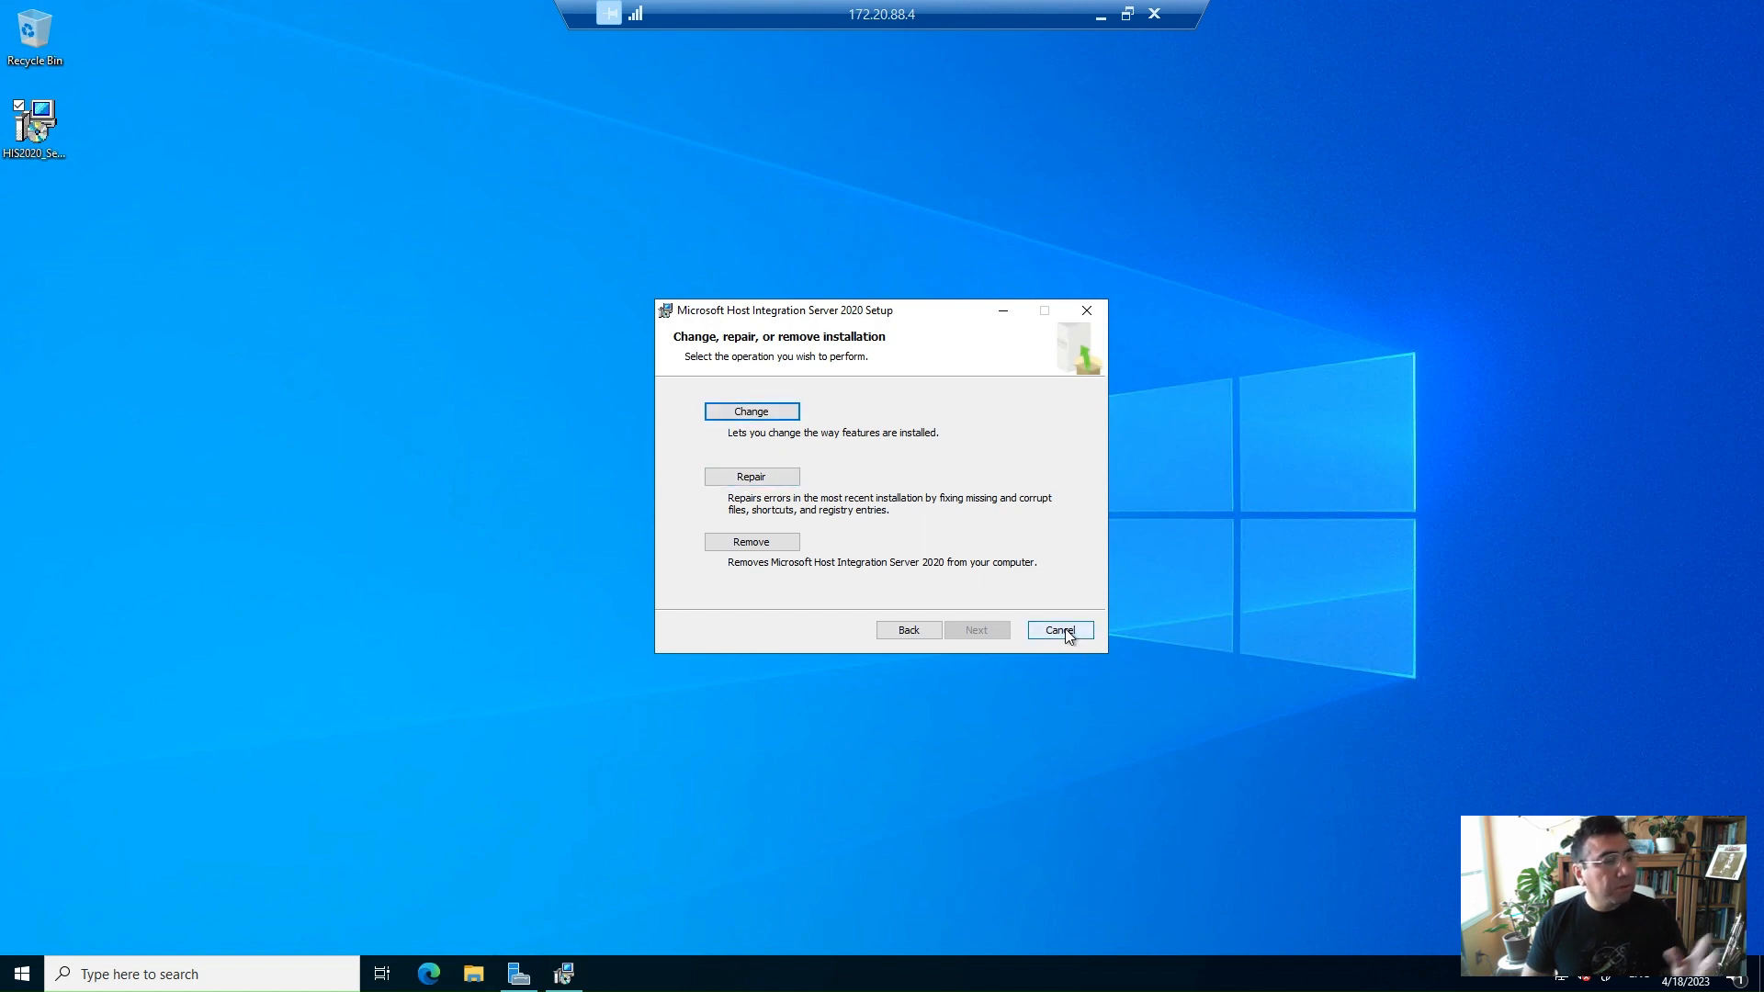
{"action": "left_click", "coordinate": [1085, 313]}
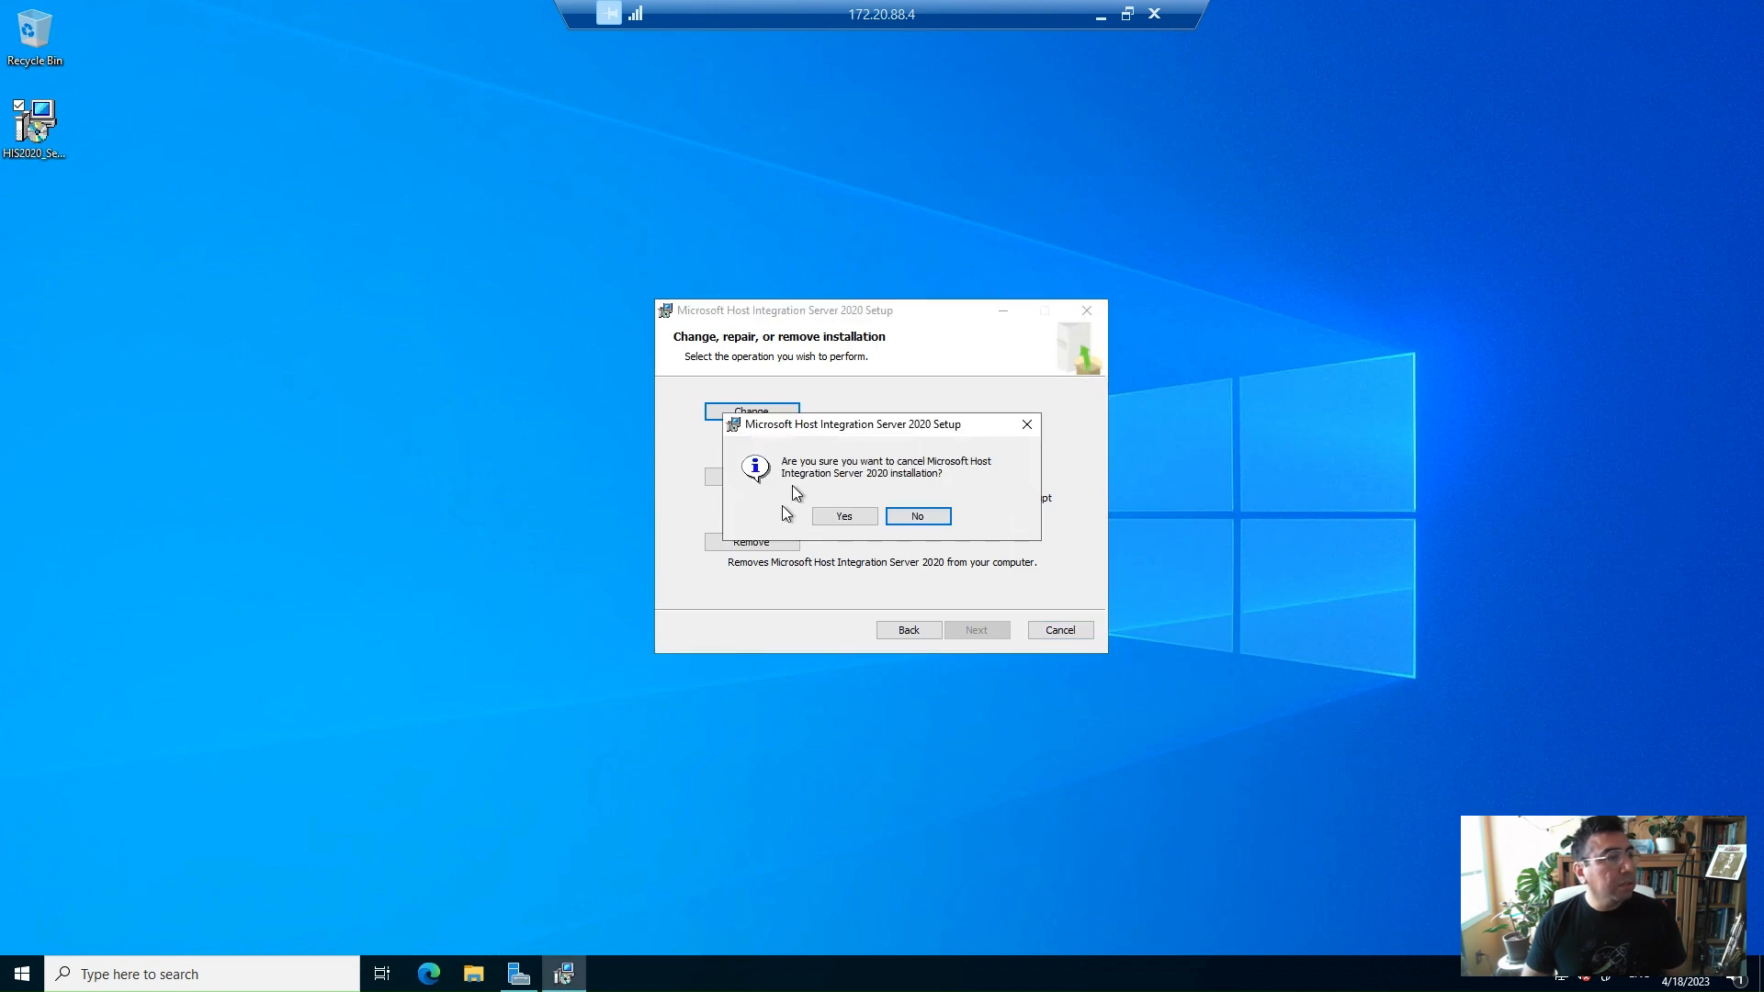
{"action": "left_click", "coordinate": [855, 516]}
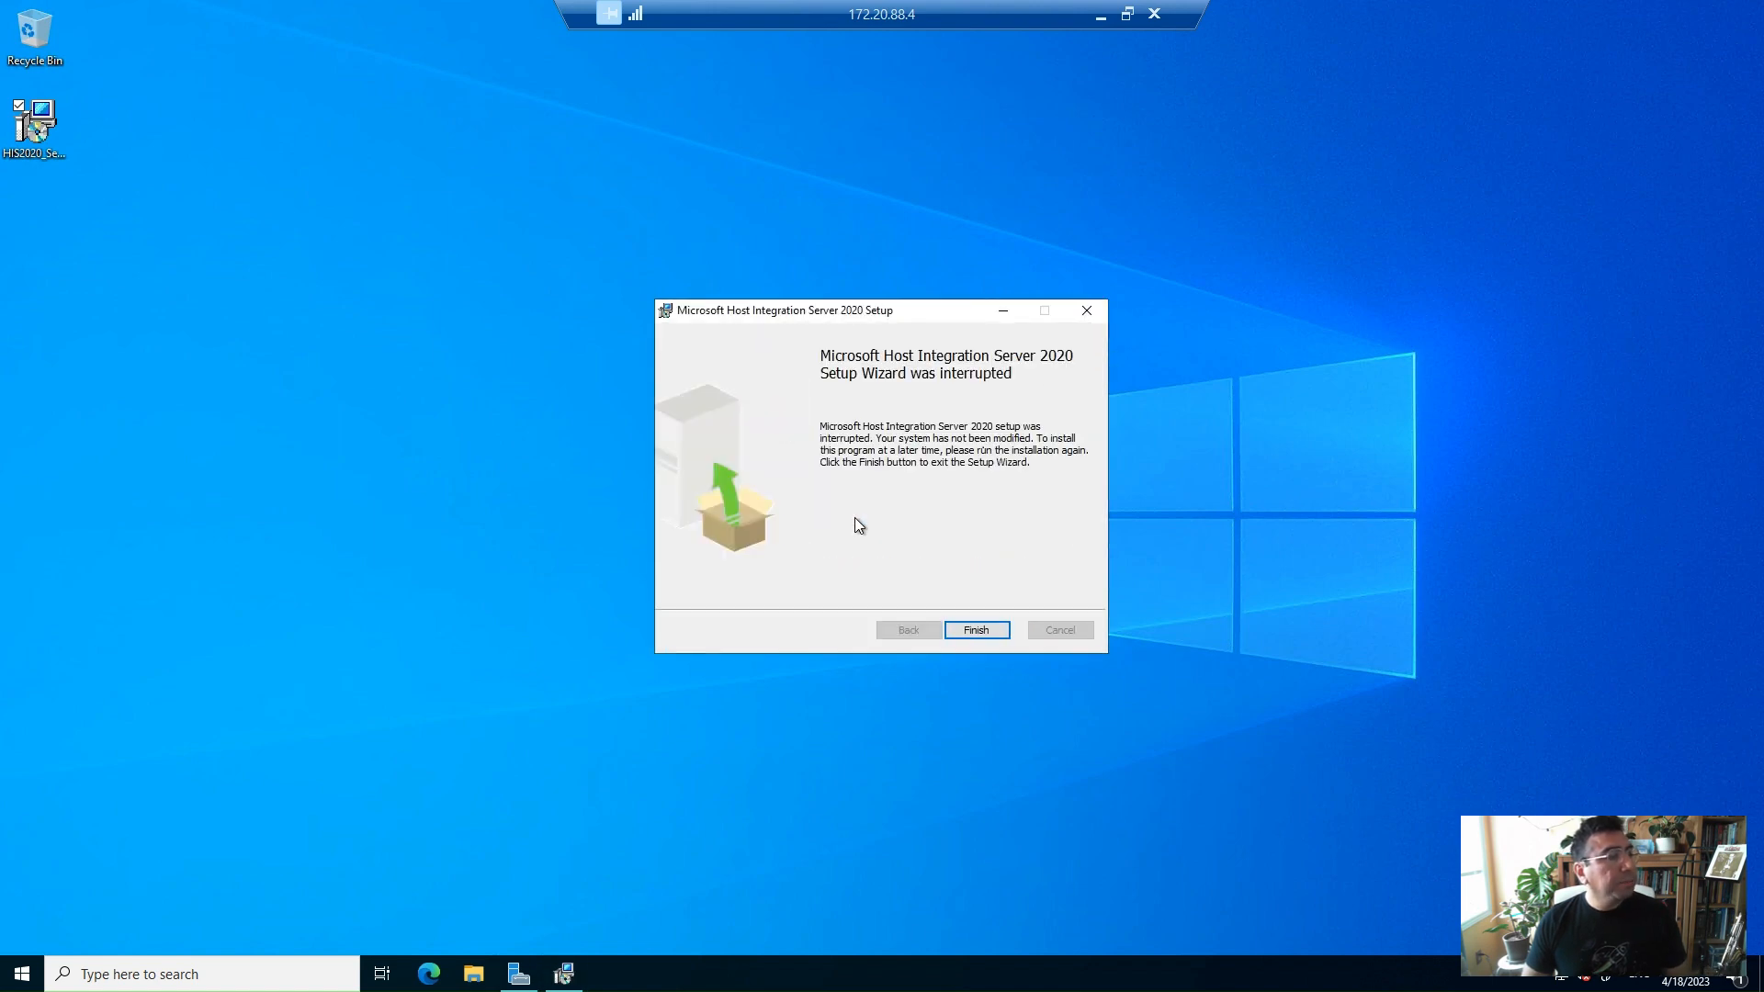
{"action": "left_click", "coordinate": [1007, 629]}
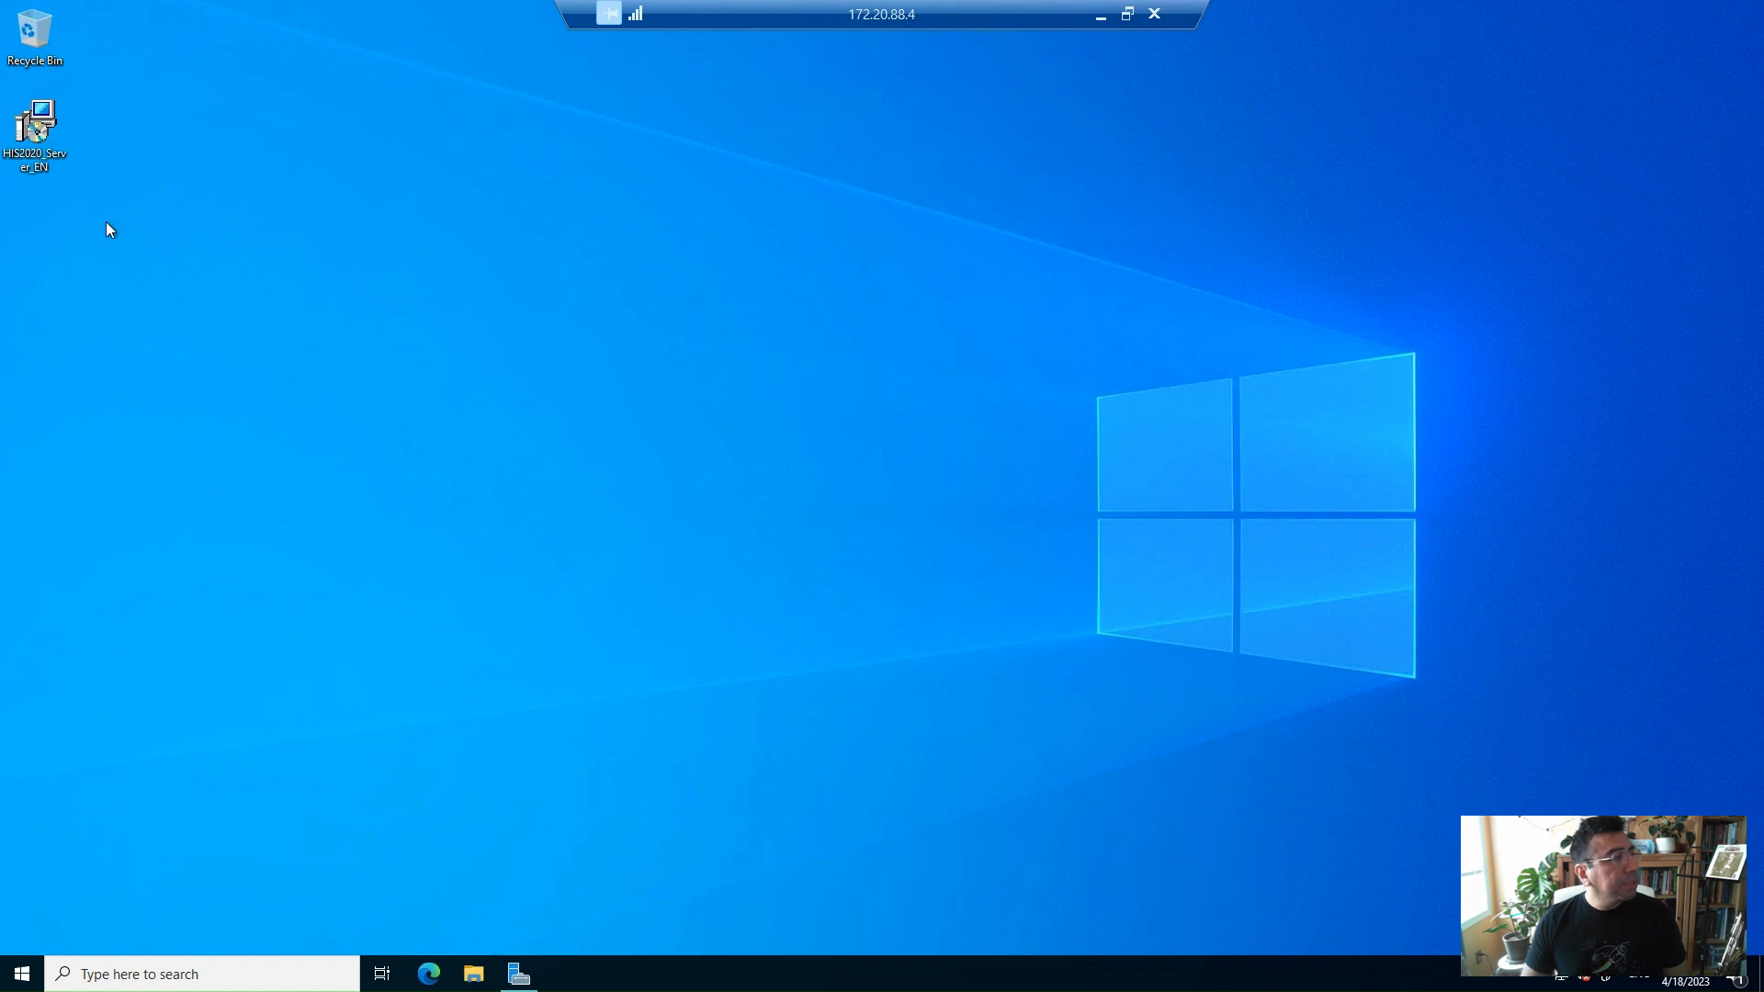
Launch the Host Integration Server Configuration tool from the Start menu, allowing it to make changes
{"action": "left_click_drag", "start_coordinate": [107, 223], "coordinate": [7, 95]}
{"action": "left_click", "coordinate": [316, 202]}
{"action": "left_click", "coordinate": [26, 980]}
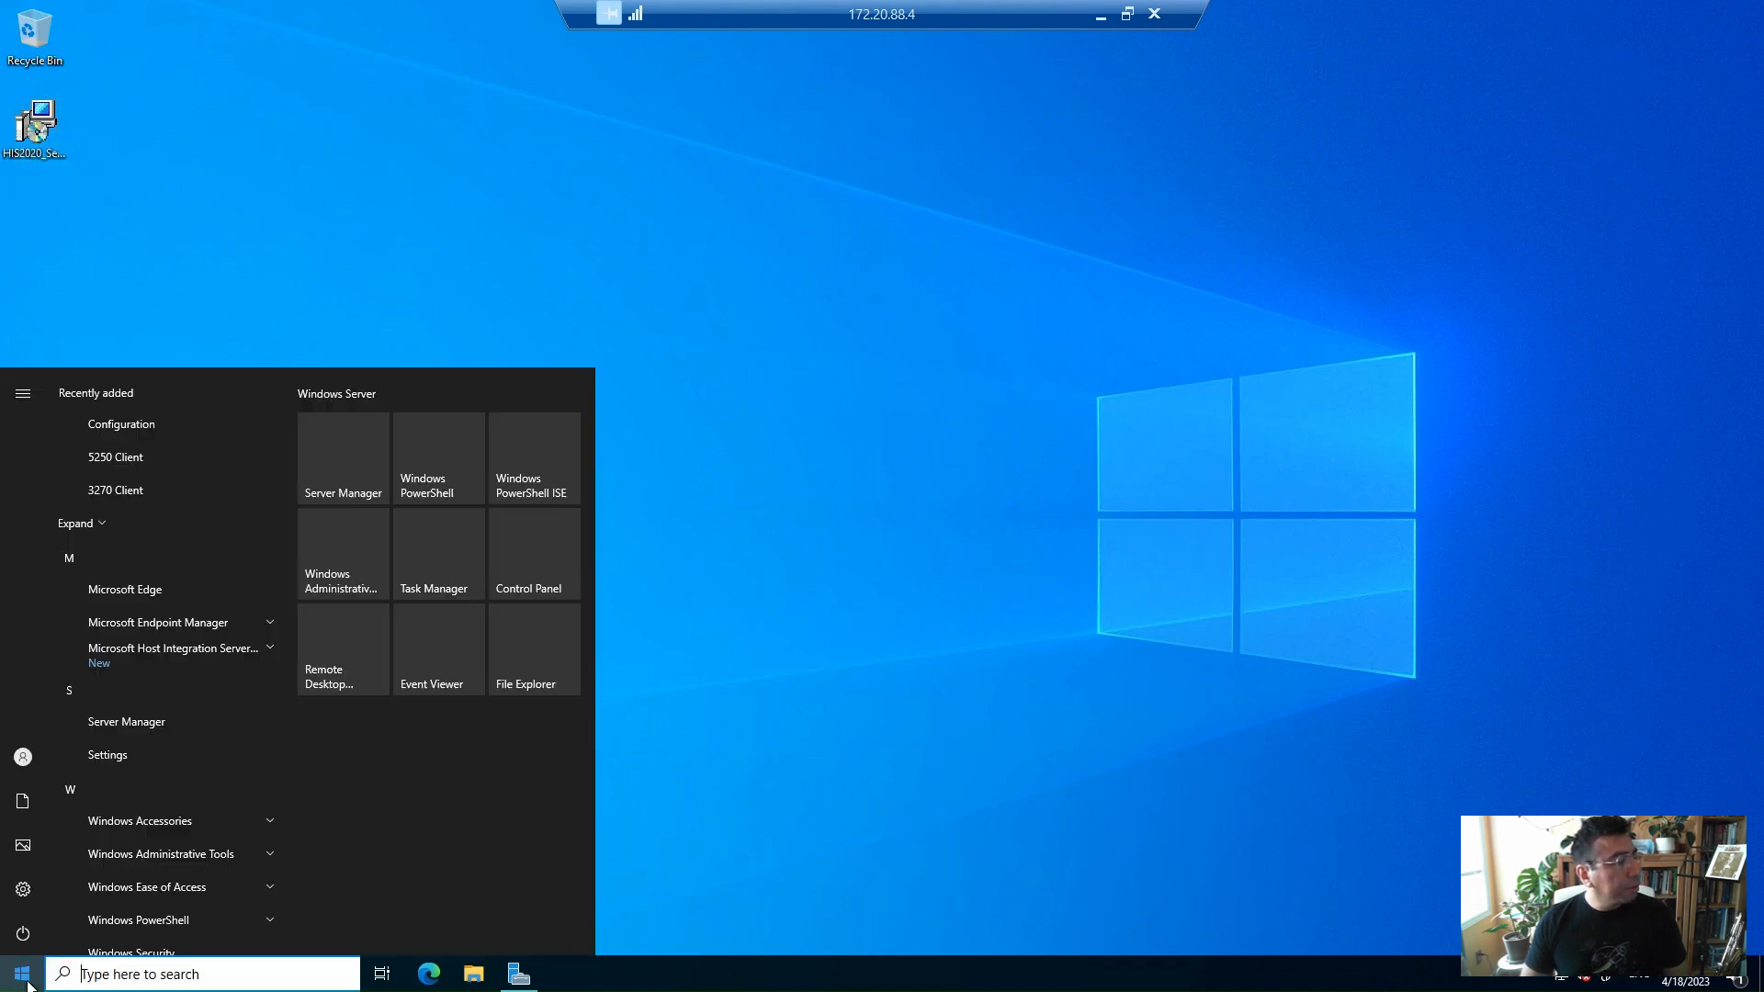
{"action": "left_click", "coordinate": [213, 647]}
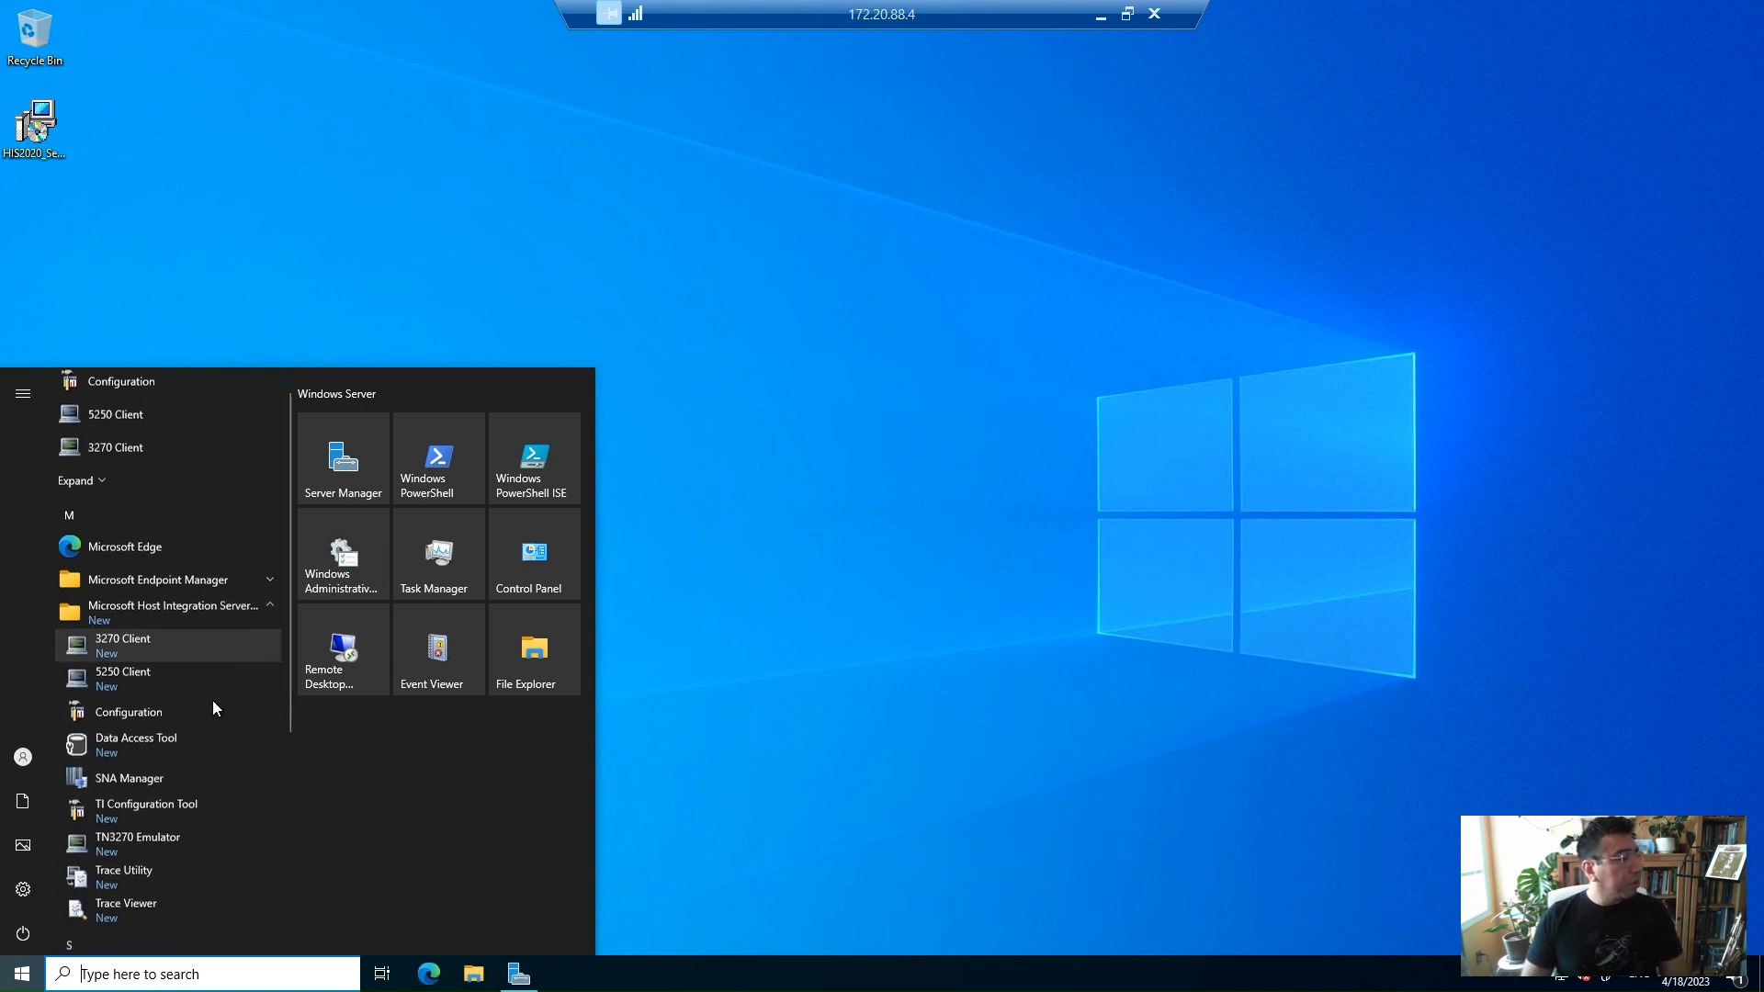
{"action": "scroll", "coordinate": [212, 700], "scroll_direction": "down", "scroll_amount": 3}
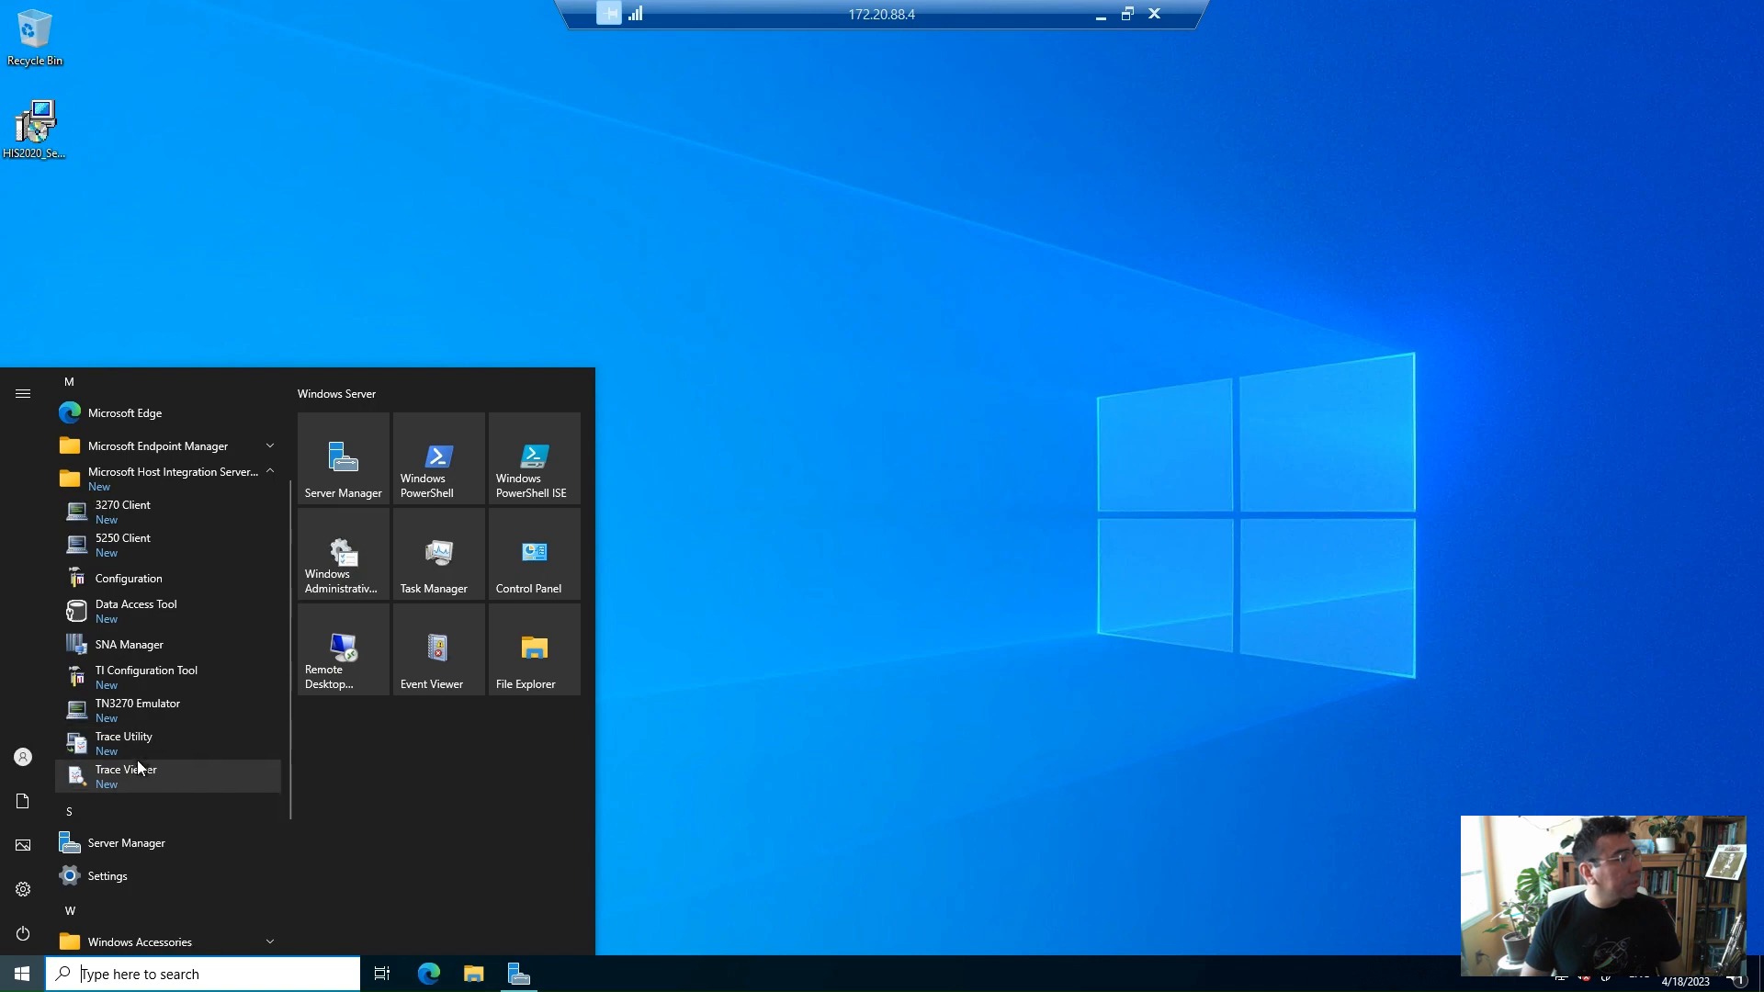
{"action": "left_click", "coordinate": [138, 588]}
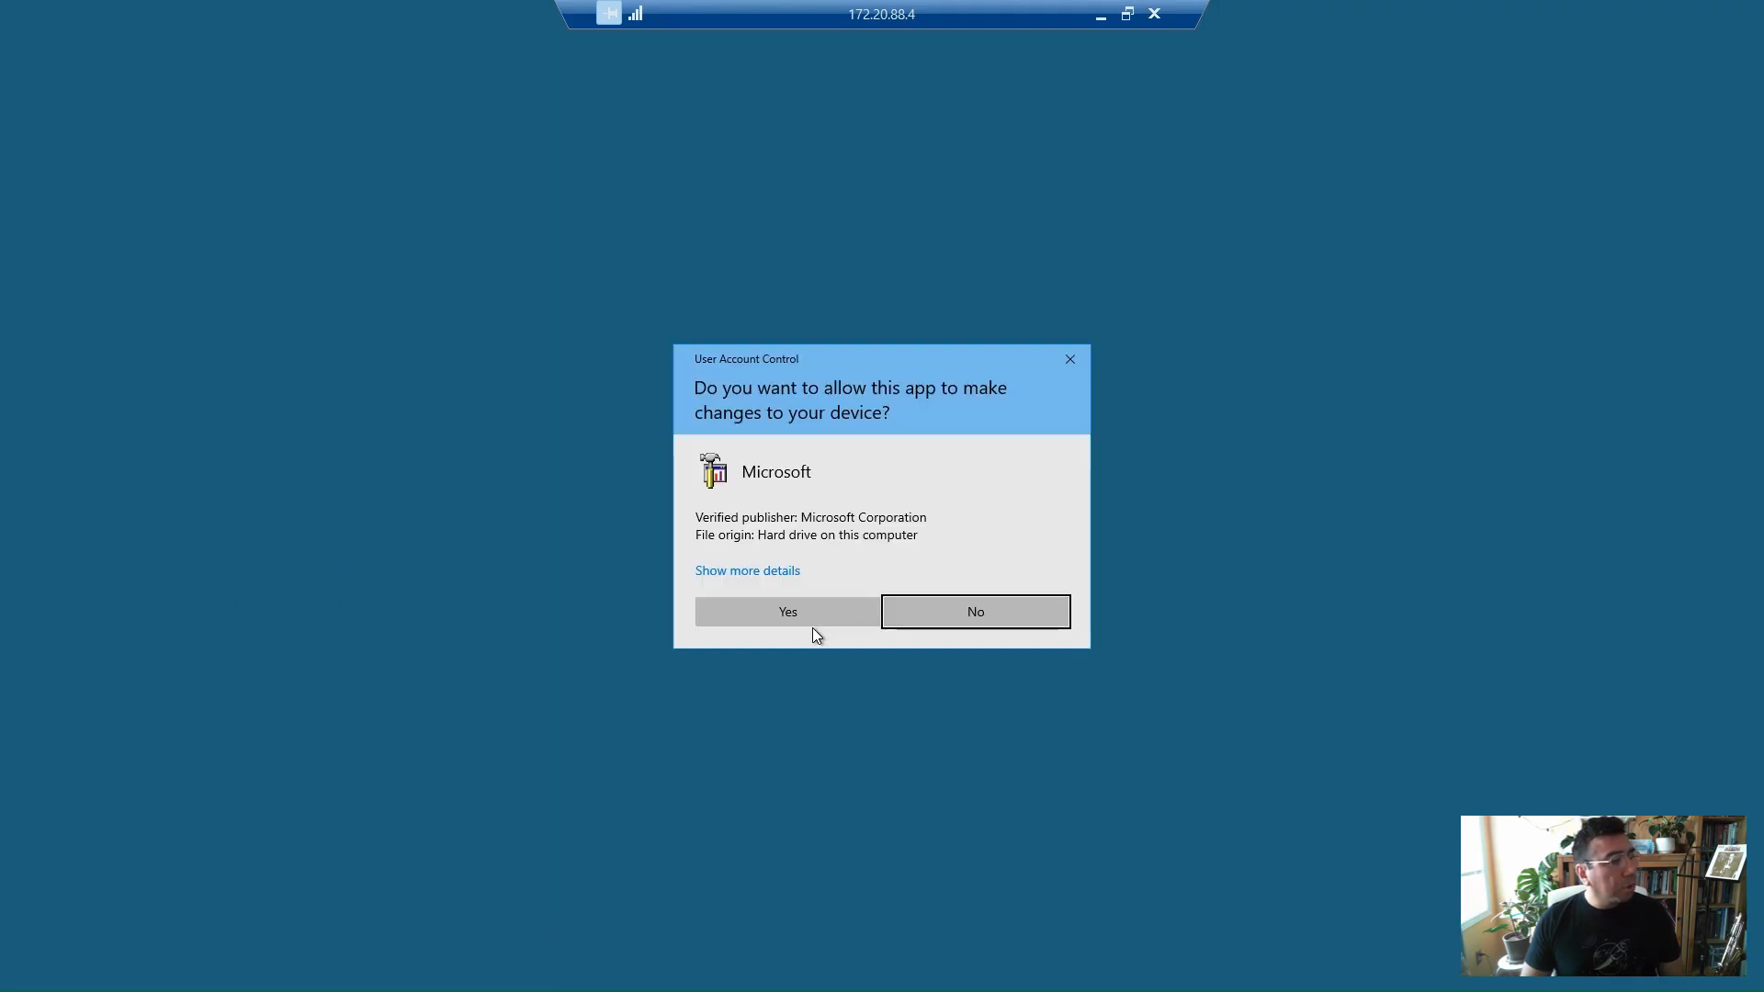
{"action": "left_click", "coordinate": [812, 620]}
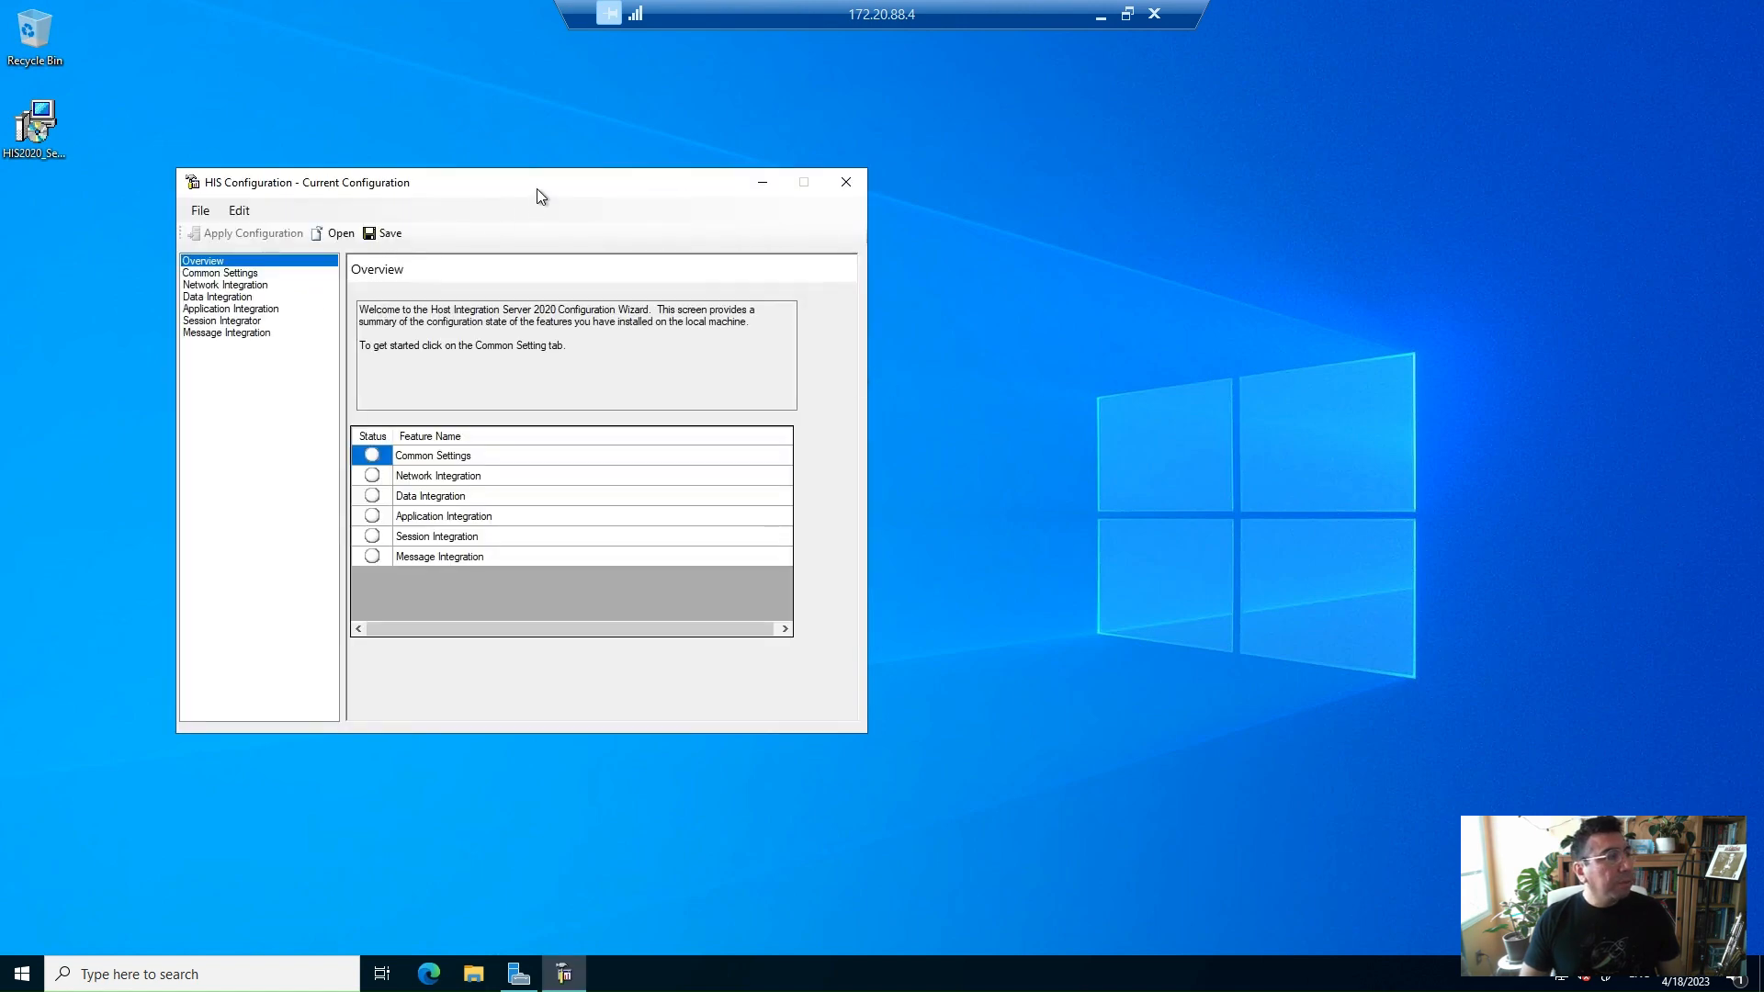
Enable Common Settings in the HIS Configuration window
{"action": "left_click_drag", "start_coordinate": [540, 196], "coordinate": [815, 175]}
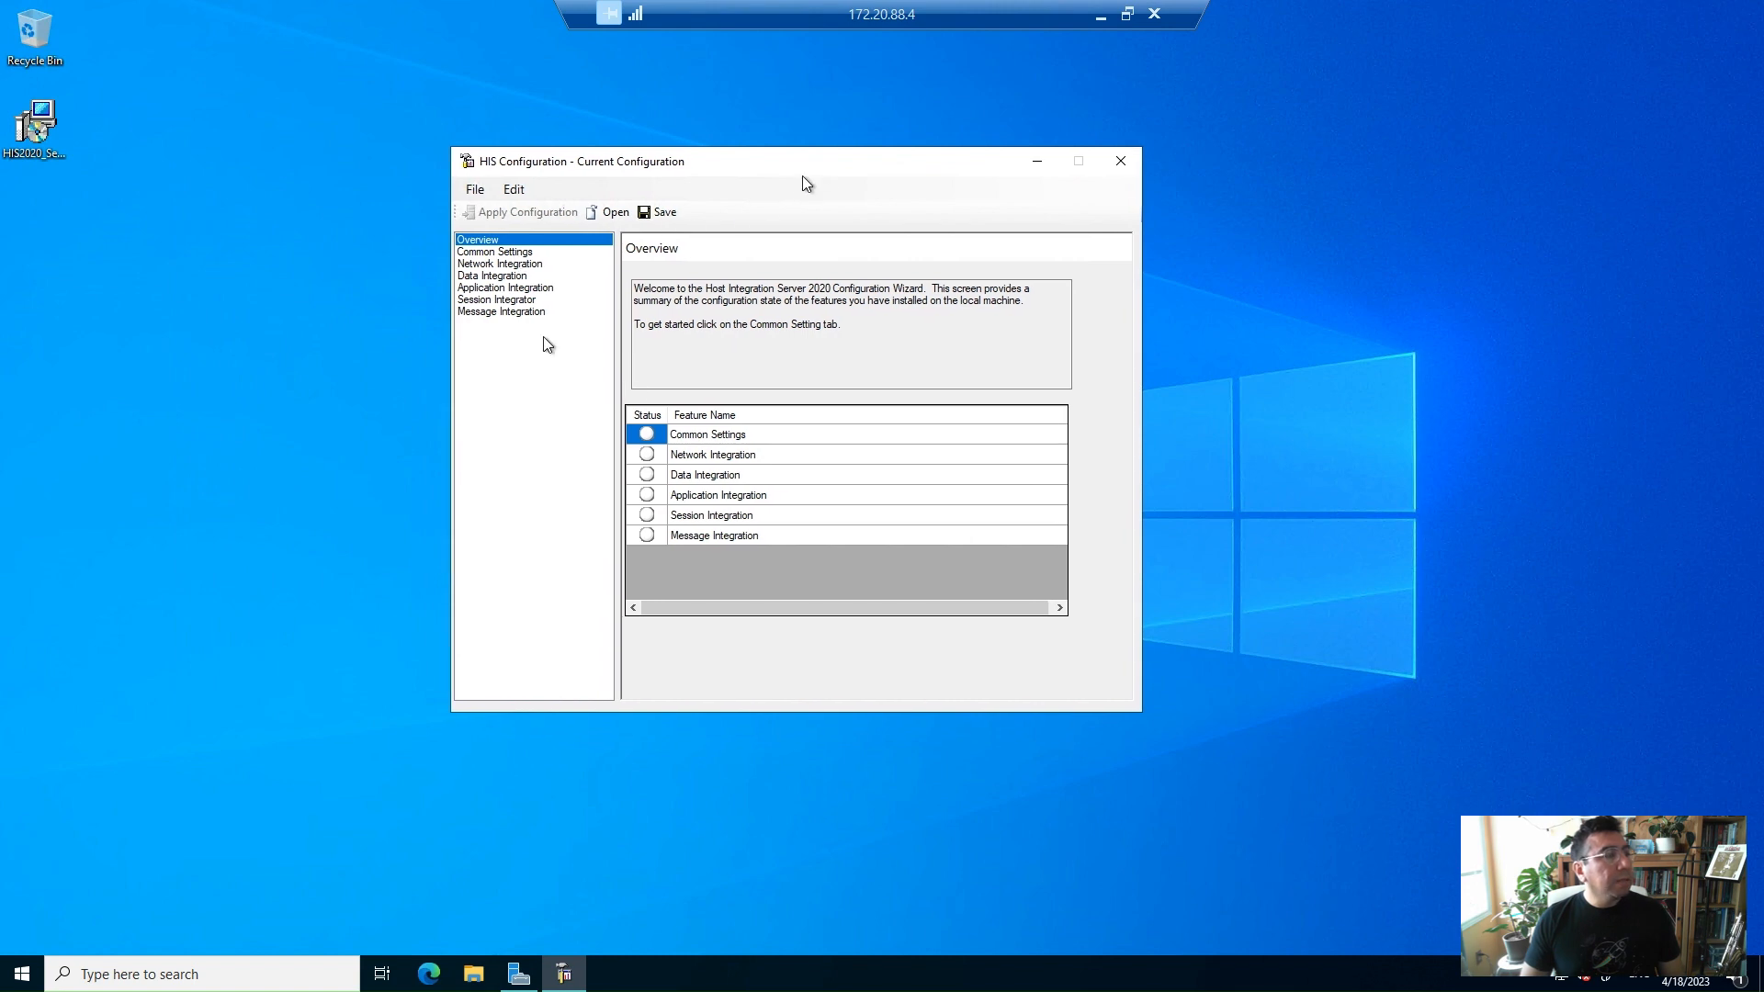
{"action": "left_click", "coordinate": [570, 253]}
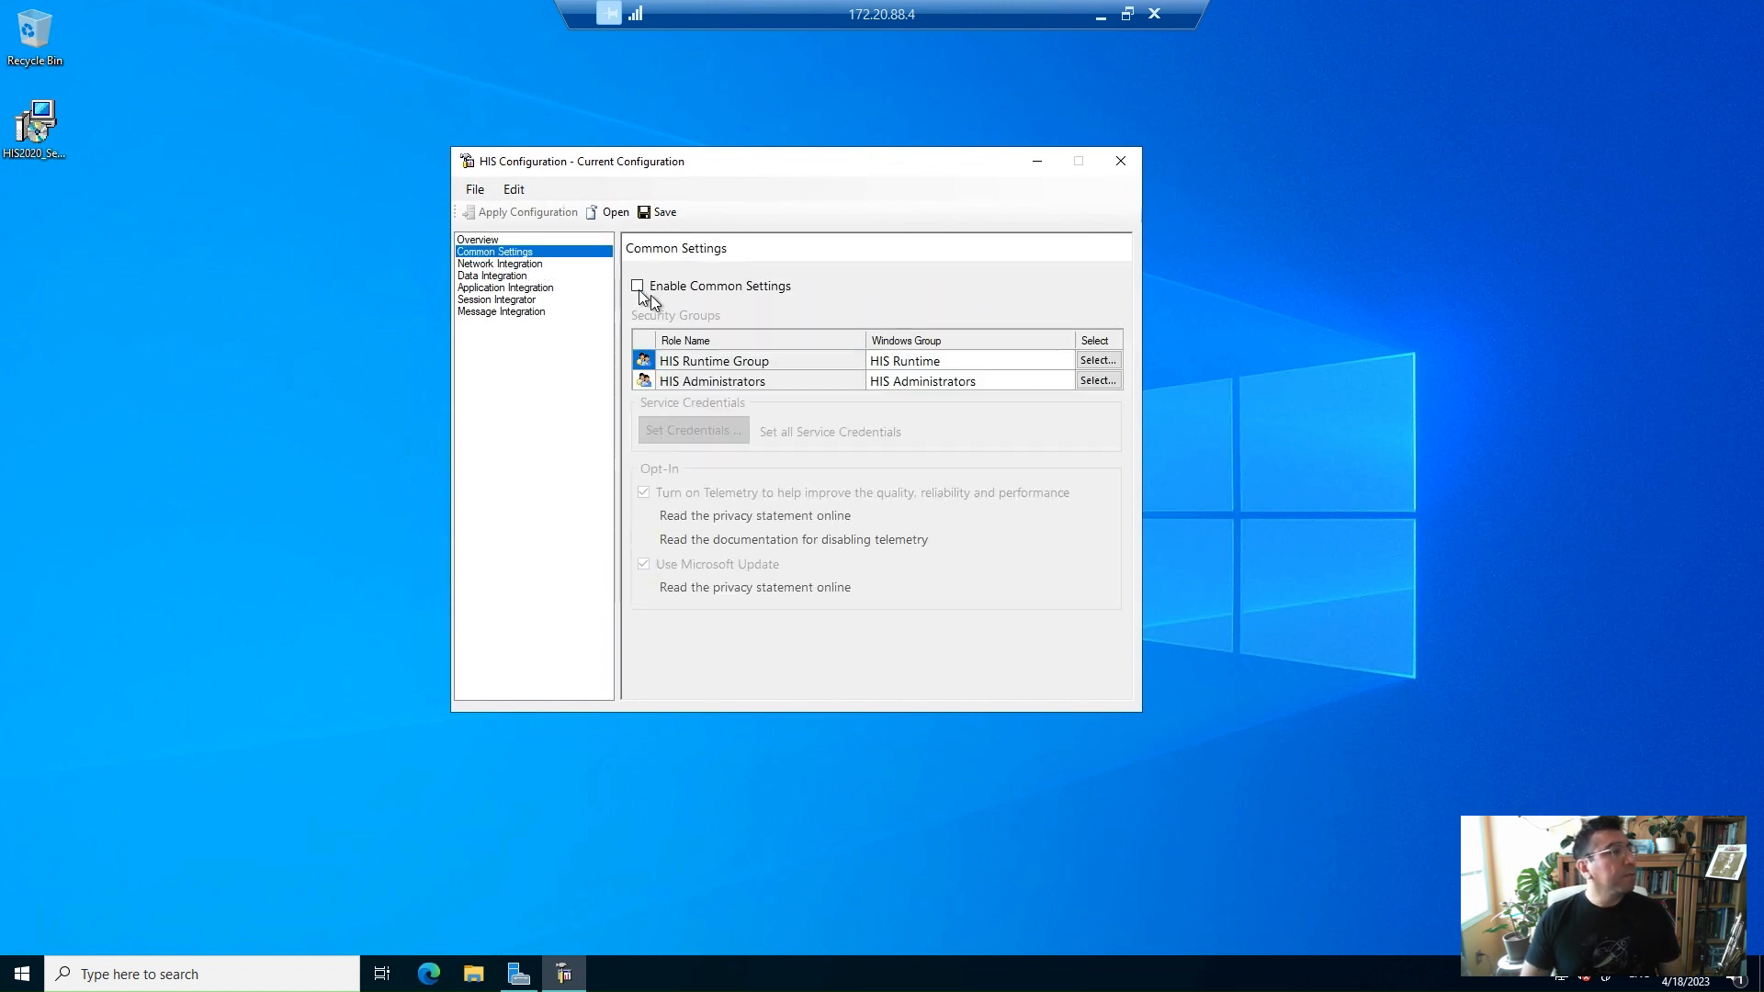
{"action": "left_click", "coordinate": [652, 292]}
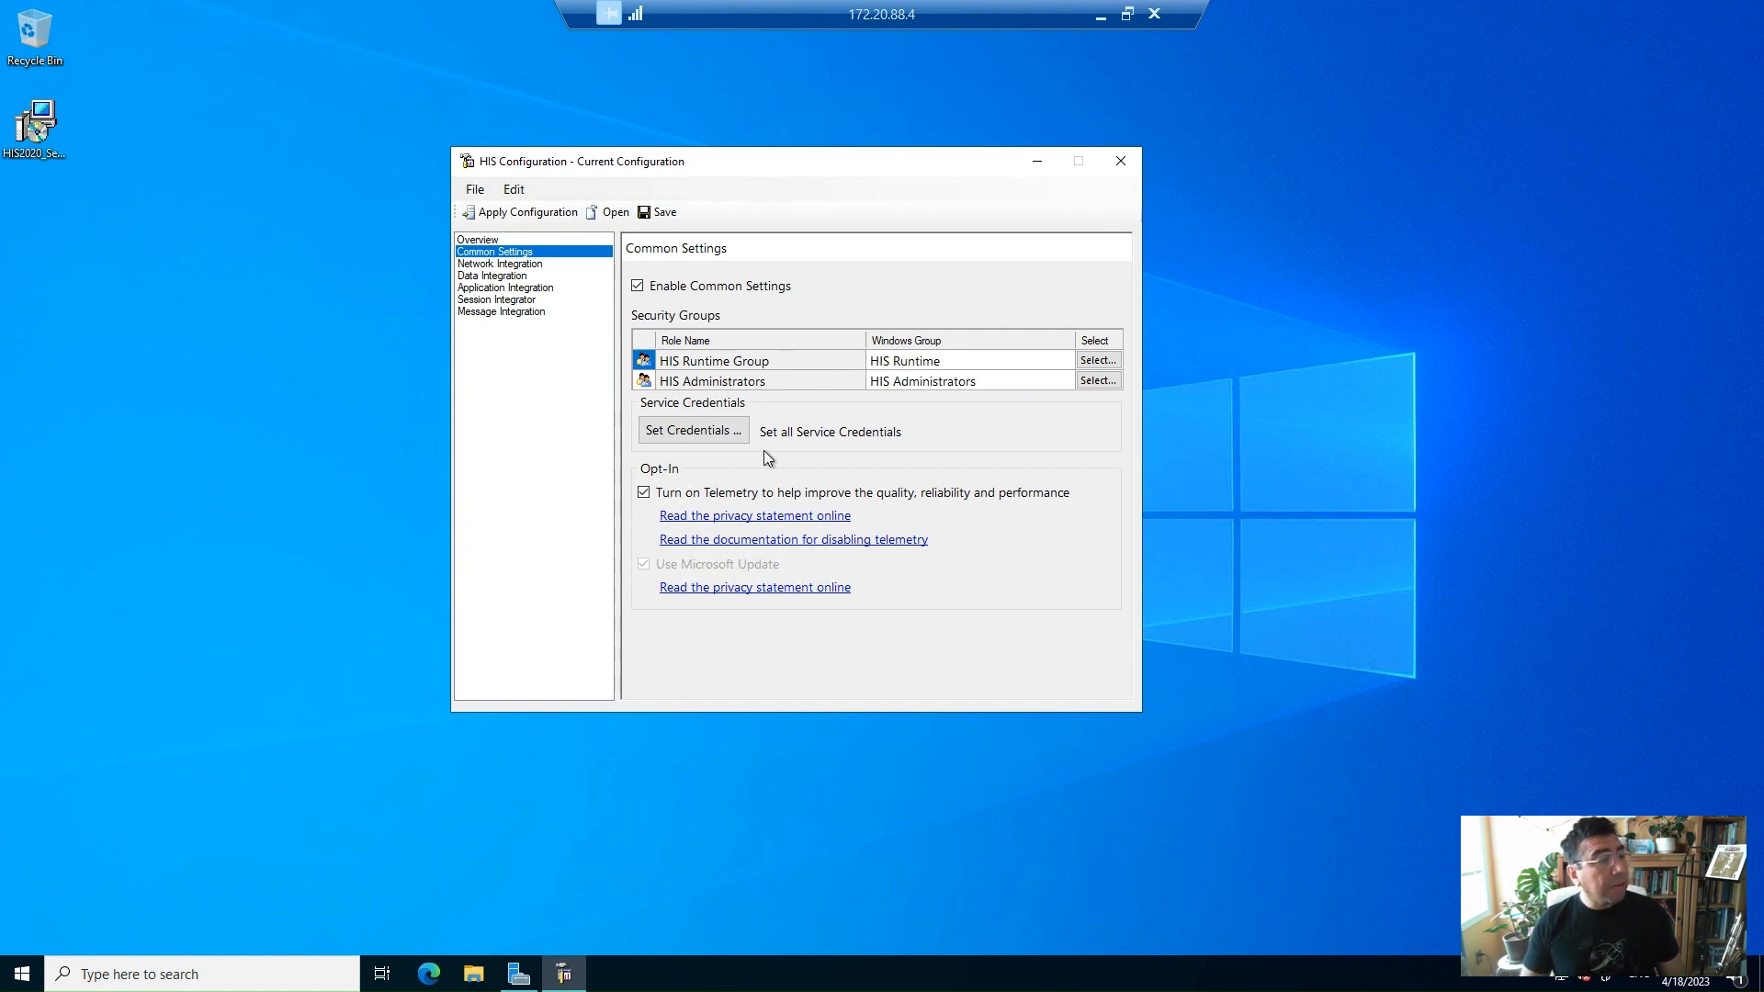
Set the service credentials with the domain account's user name and password, accepting the administrator account
{"action": "left_click", "coordinate": [717, 441]}
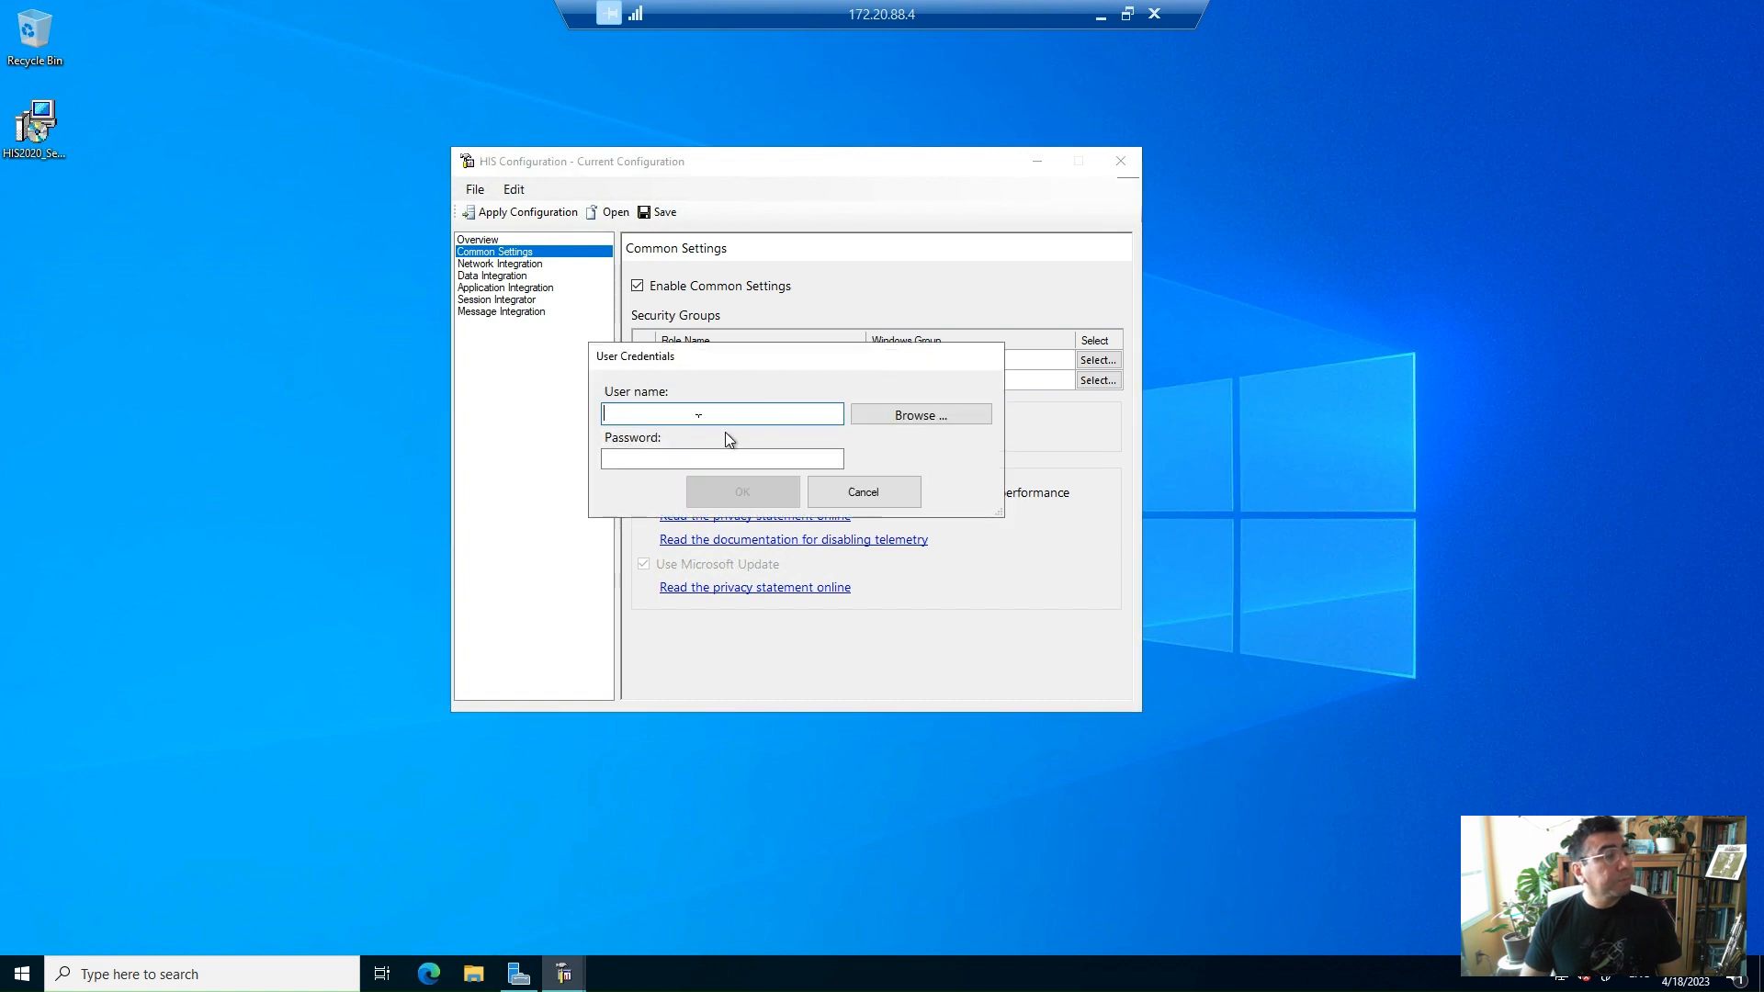
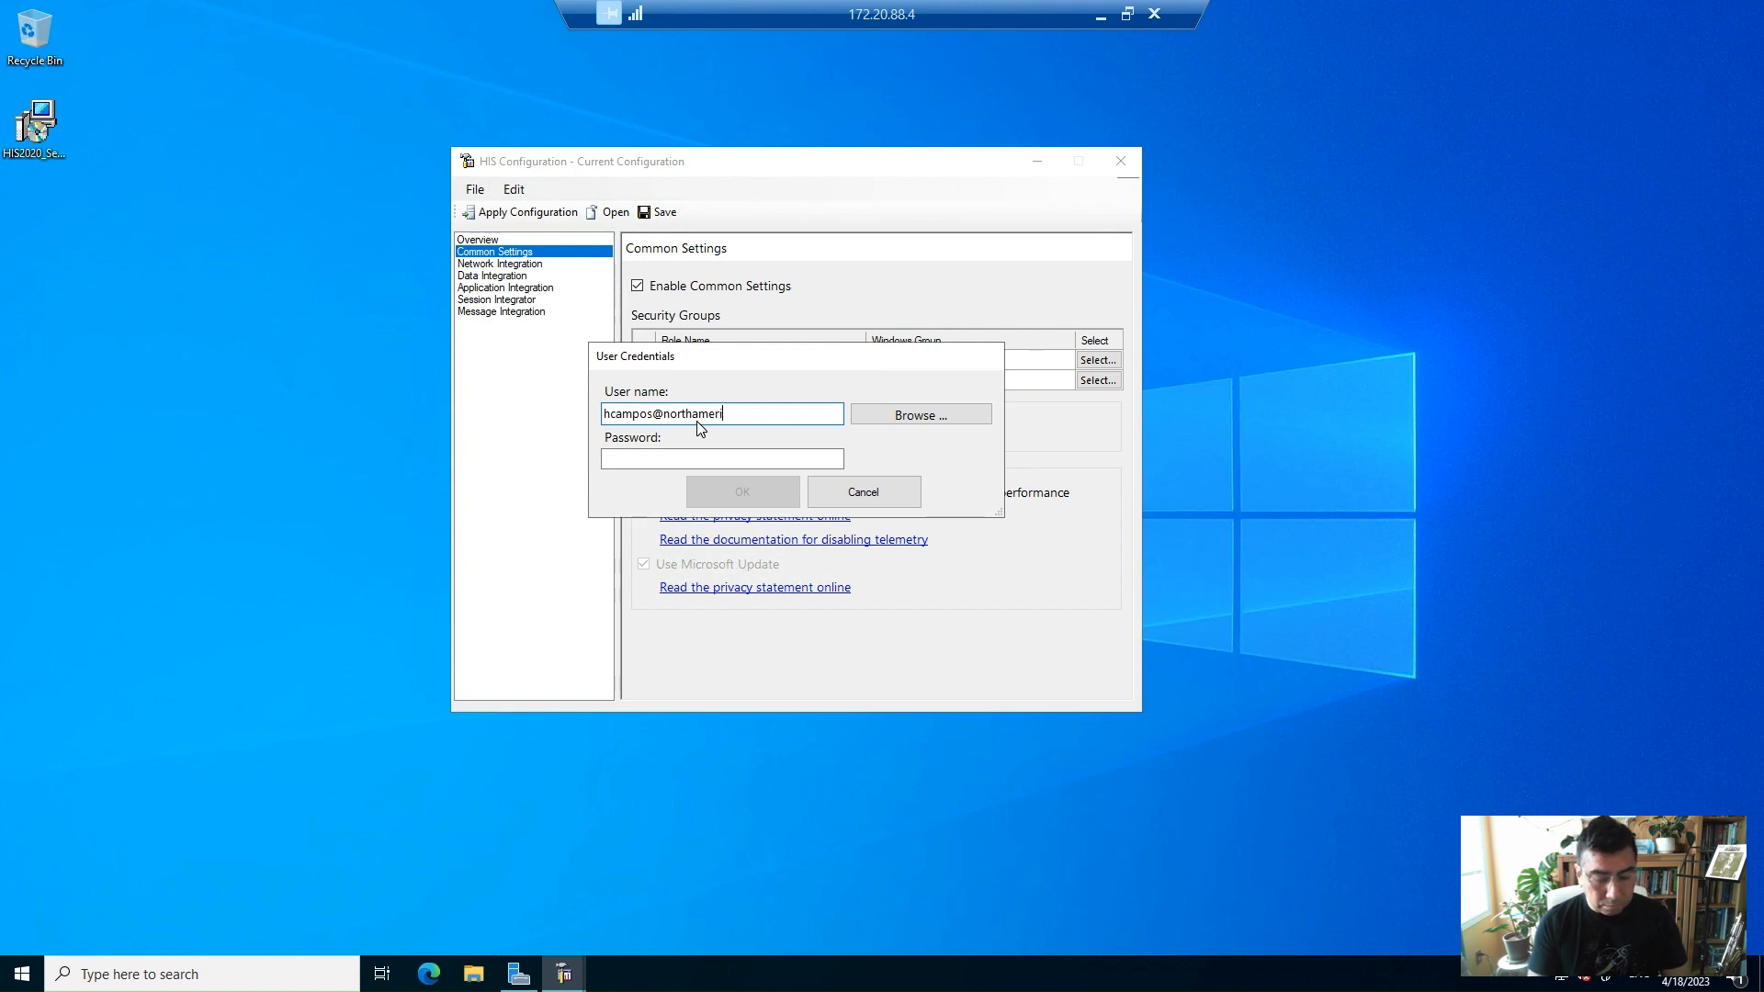
{"action": "key", "text": "Tab"}
{"action": "key", "text": "Tab"}
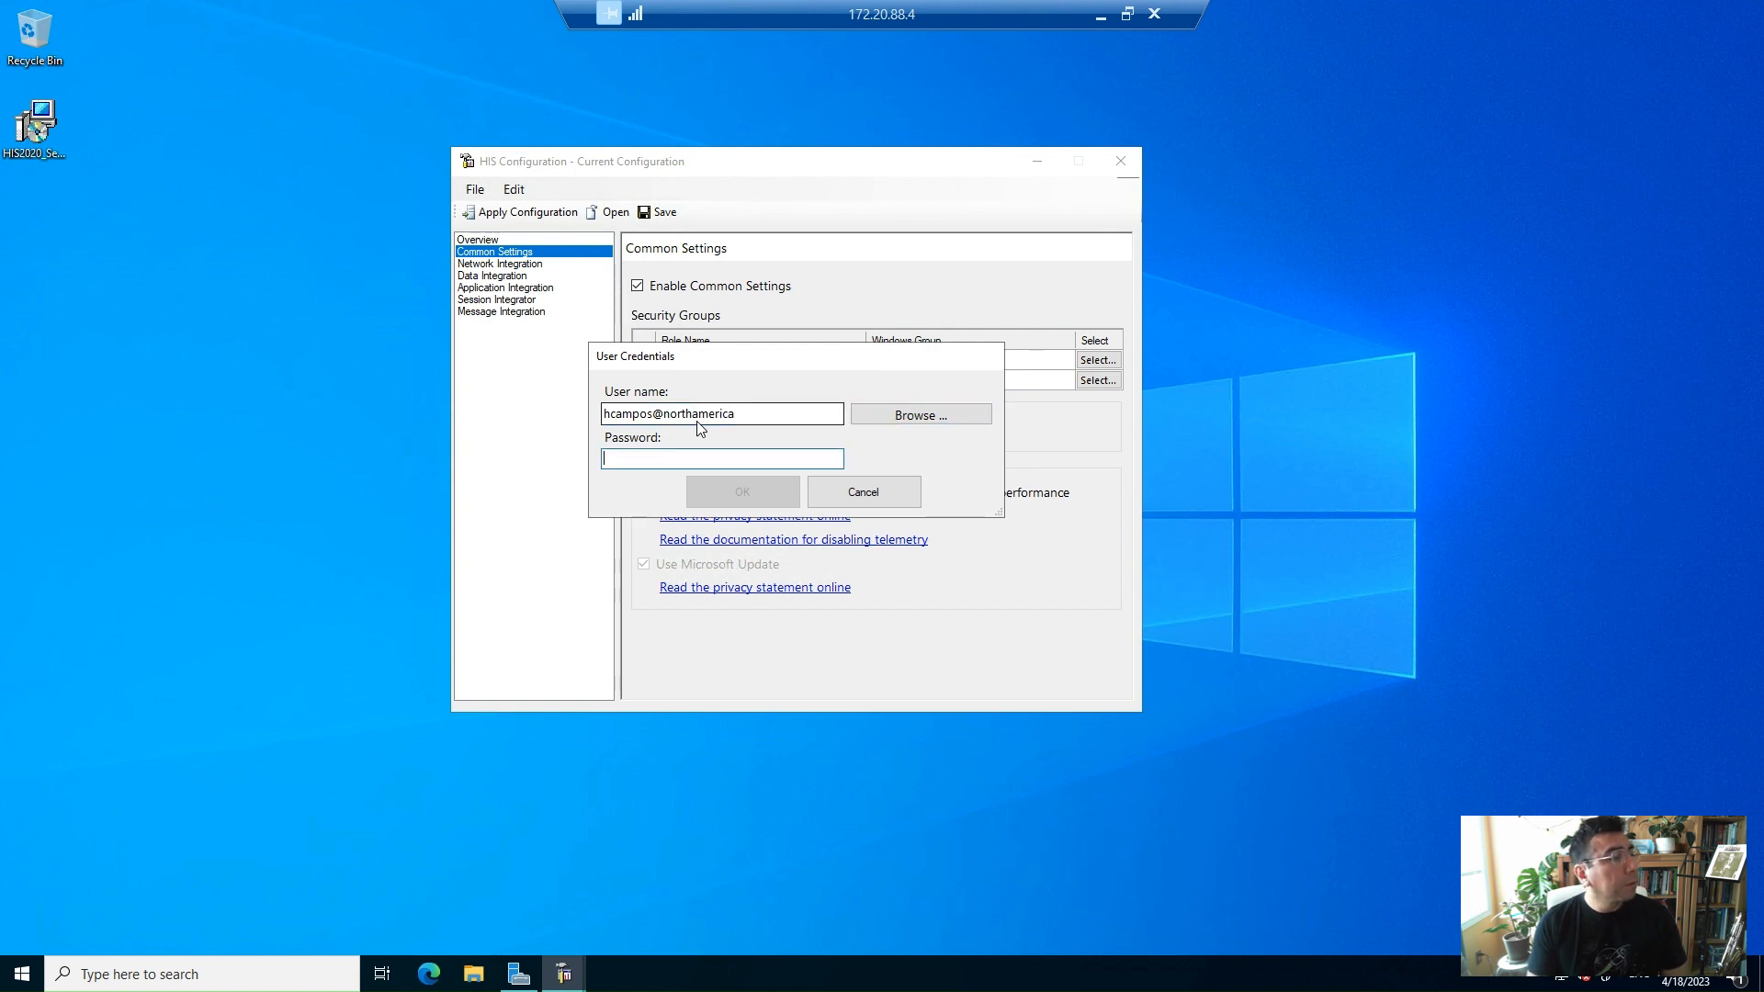
{"action": "type", "text": "••"}
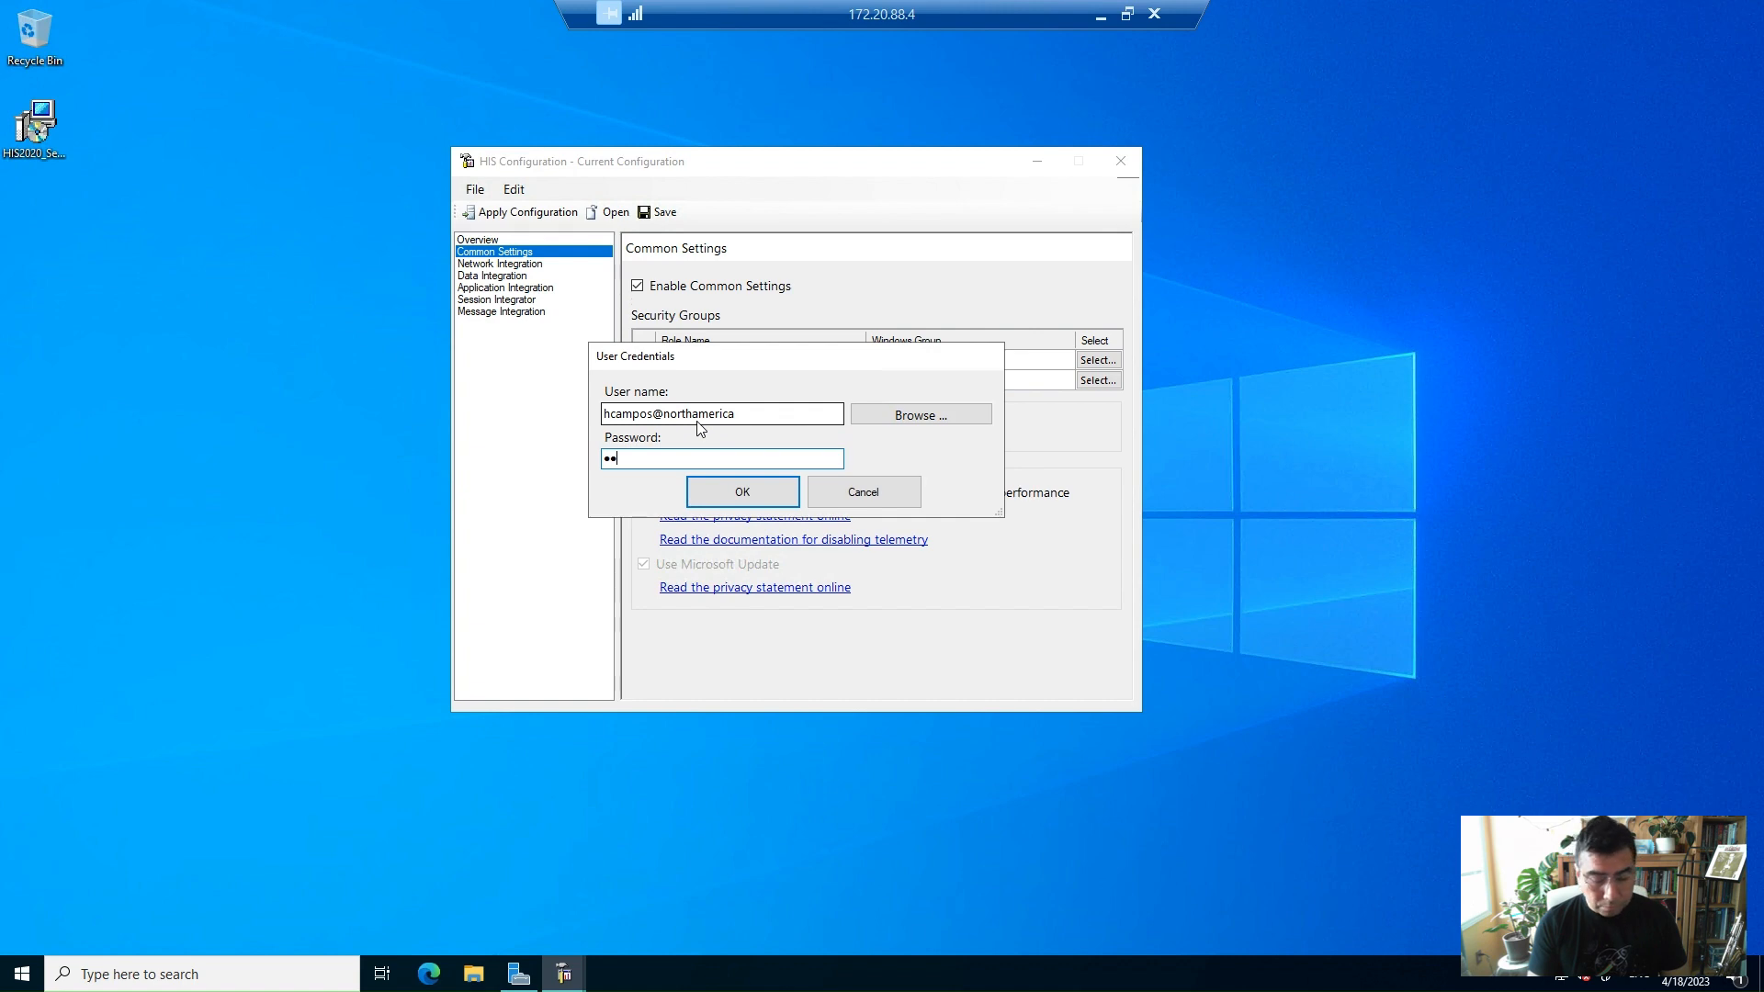
{"action": "type", "text": "•••••••••••"}
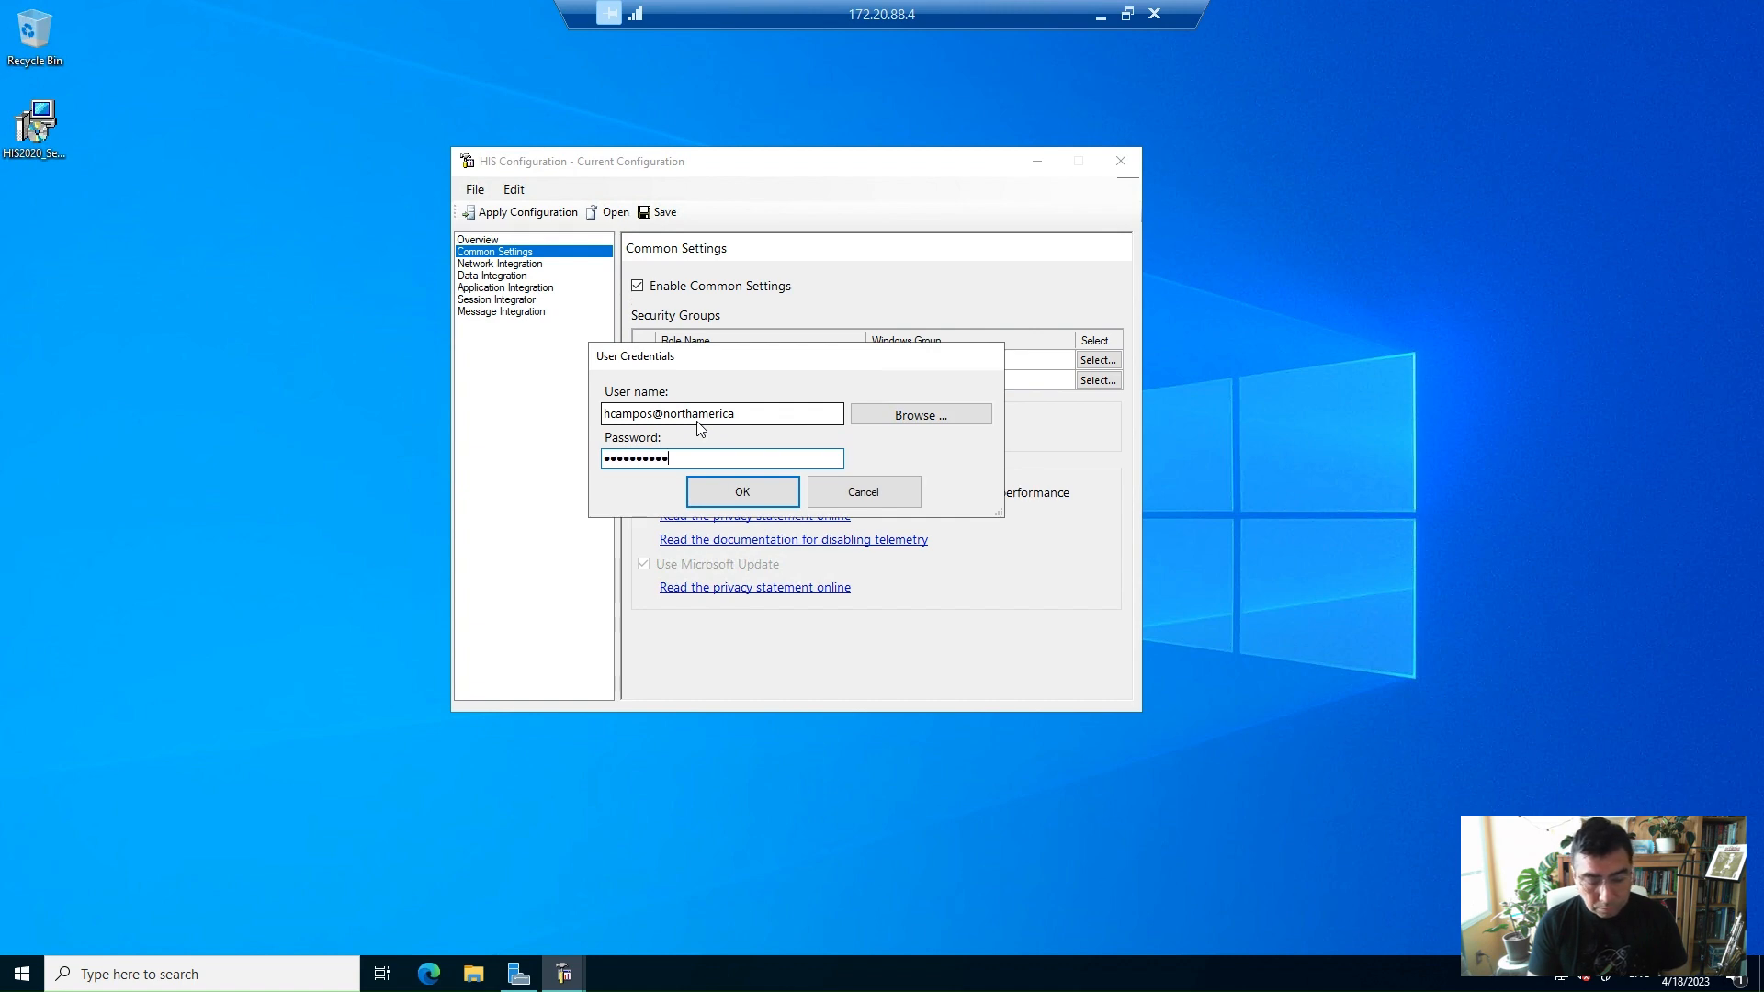
{"action": "type", "text": "•"}
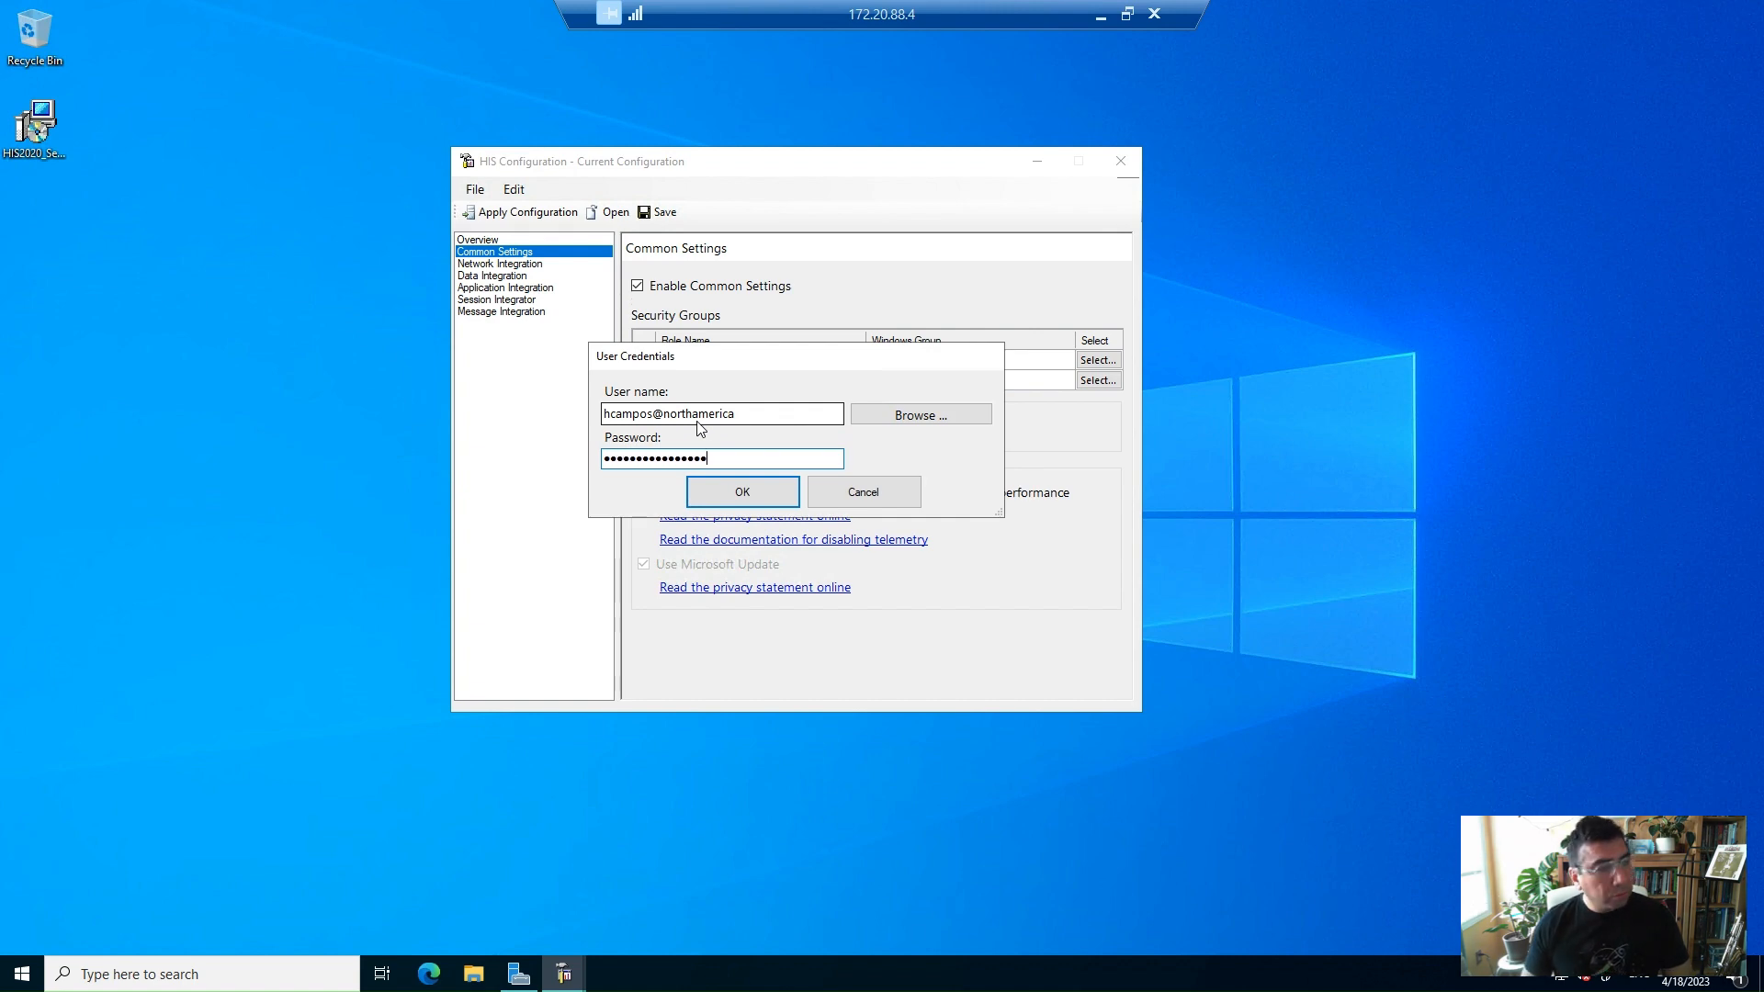
{"action": "left_click", "coordinate": [741, 494]}
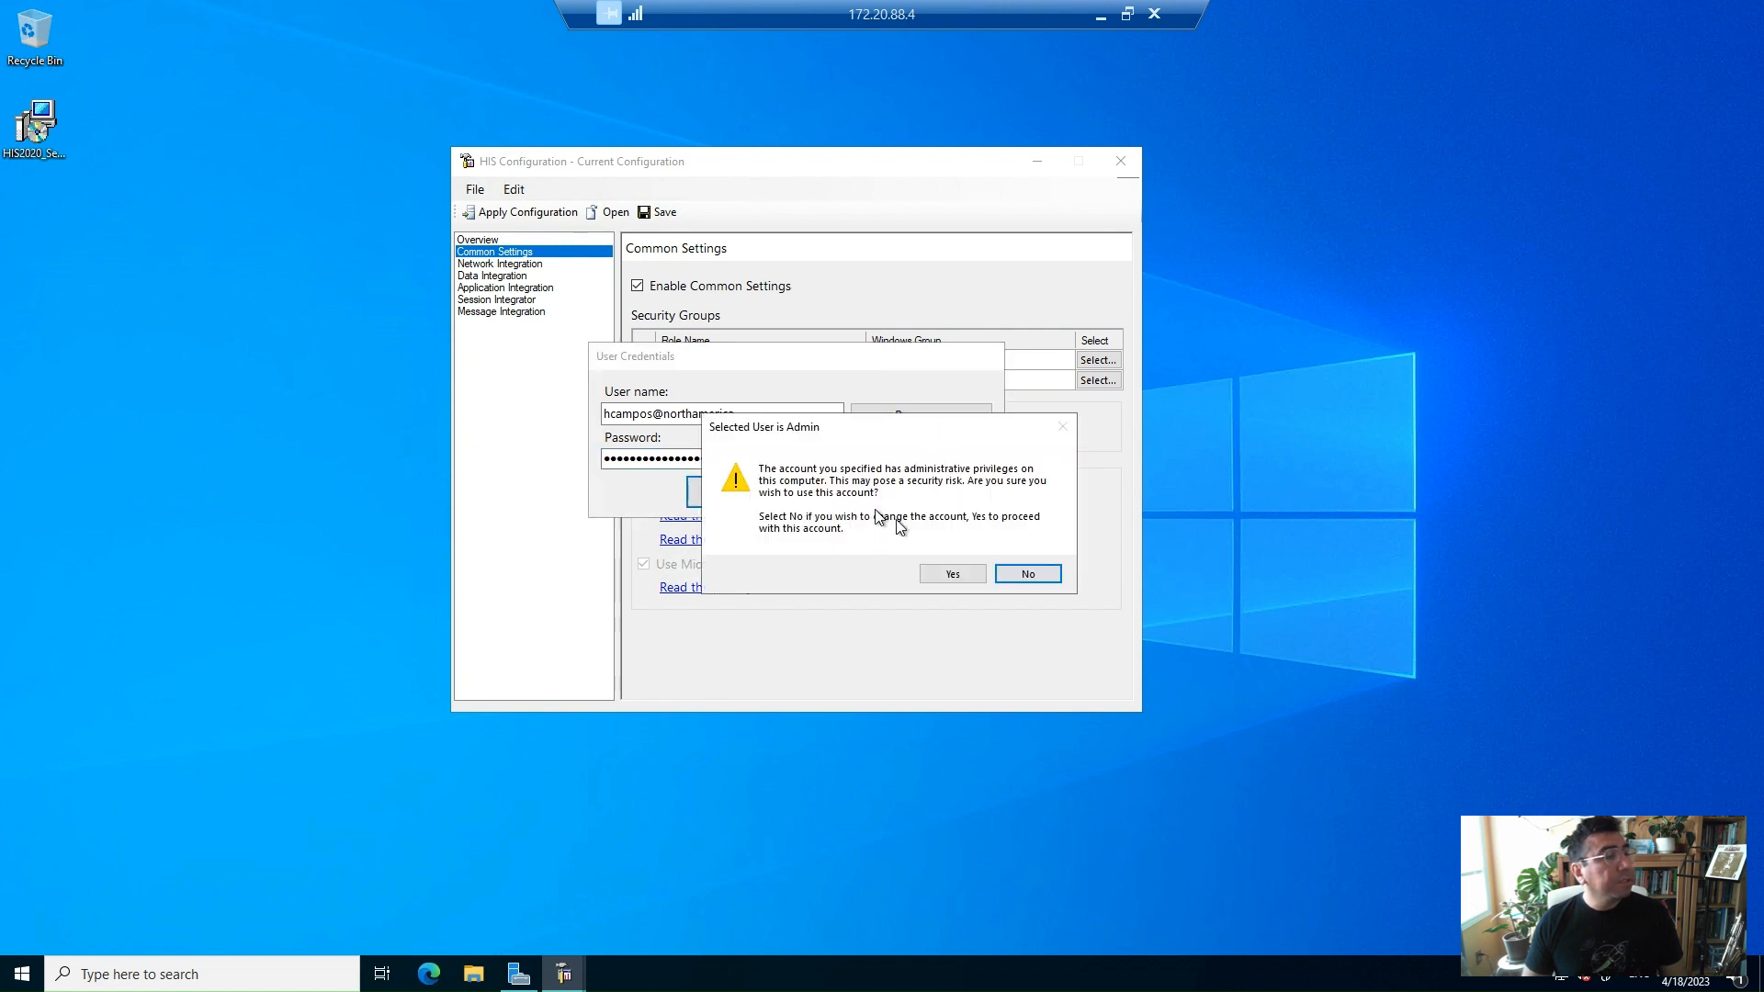
{"action": "left_click", "coordinate": [937, 574]}
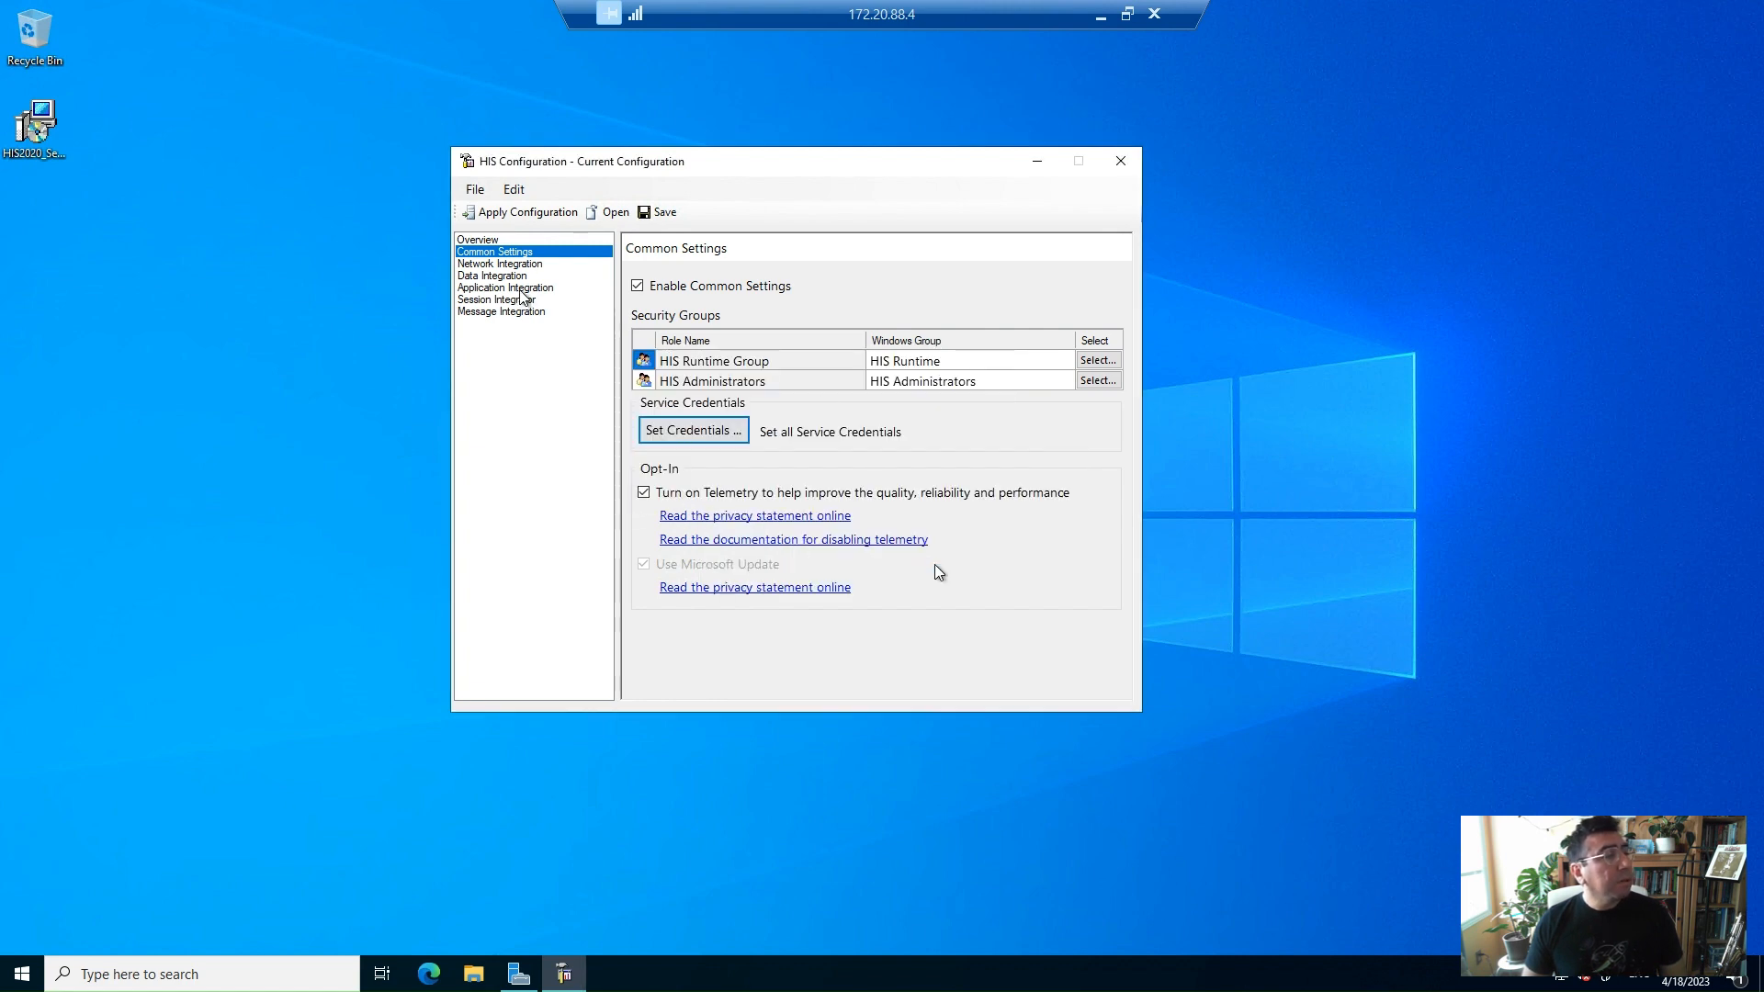
Enable Network Integration
{"action": "left_click", "coordinate": [528, 266]}
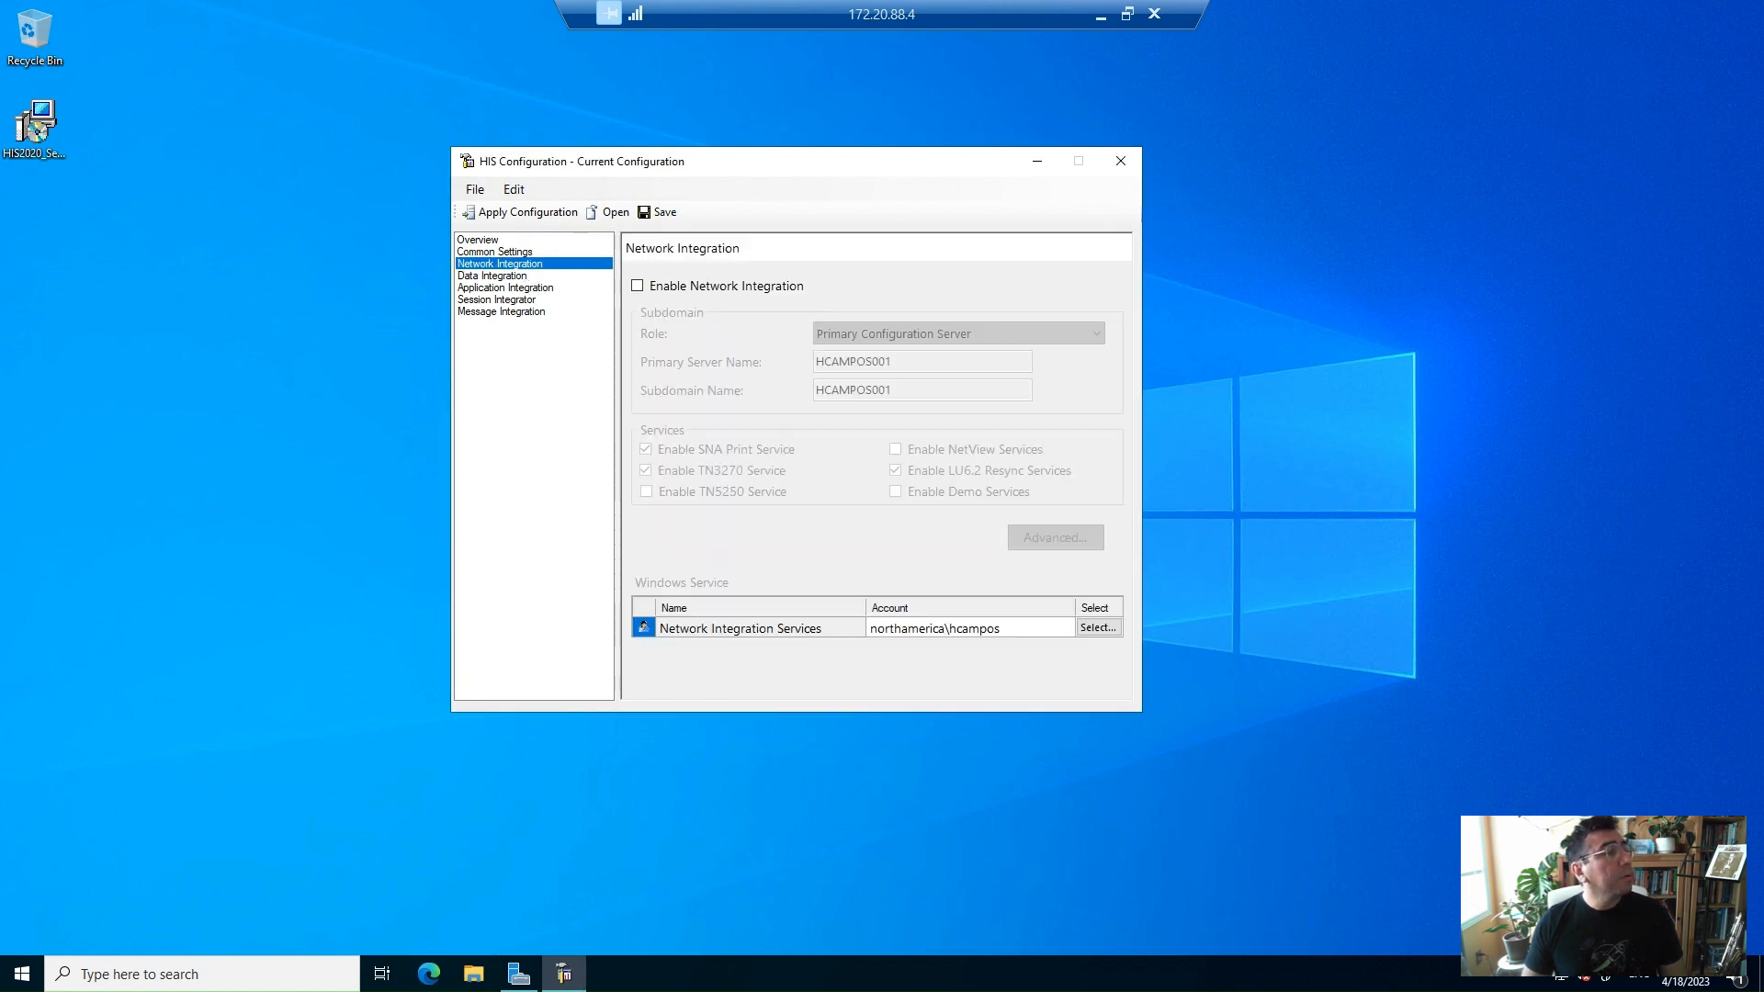
{"action": "left_click", "coordinate": [677, 287]}
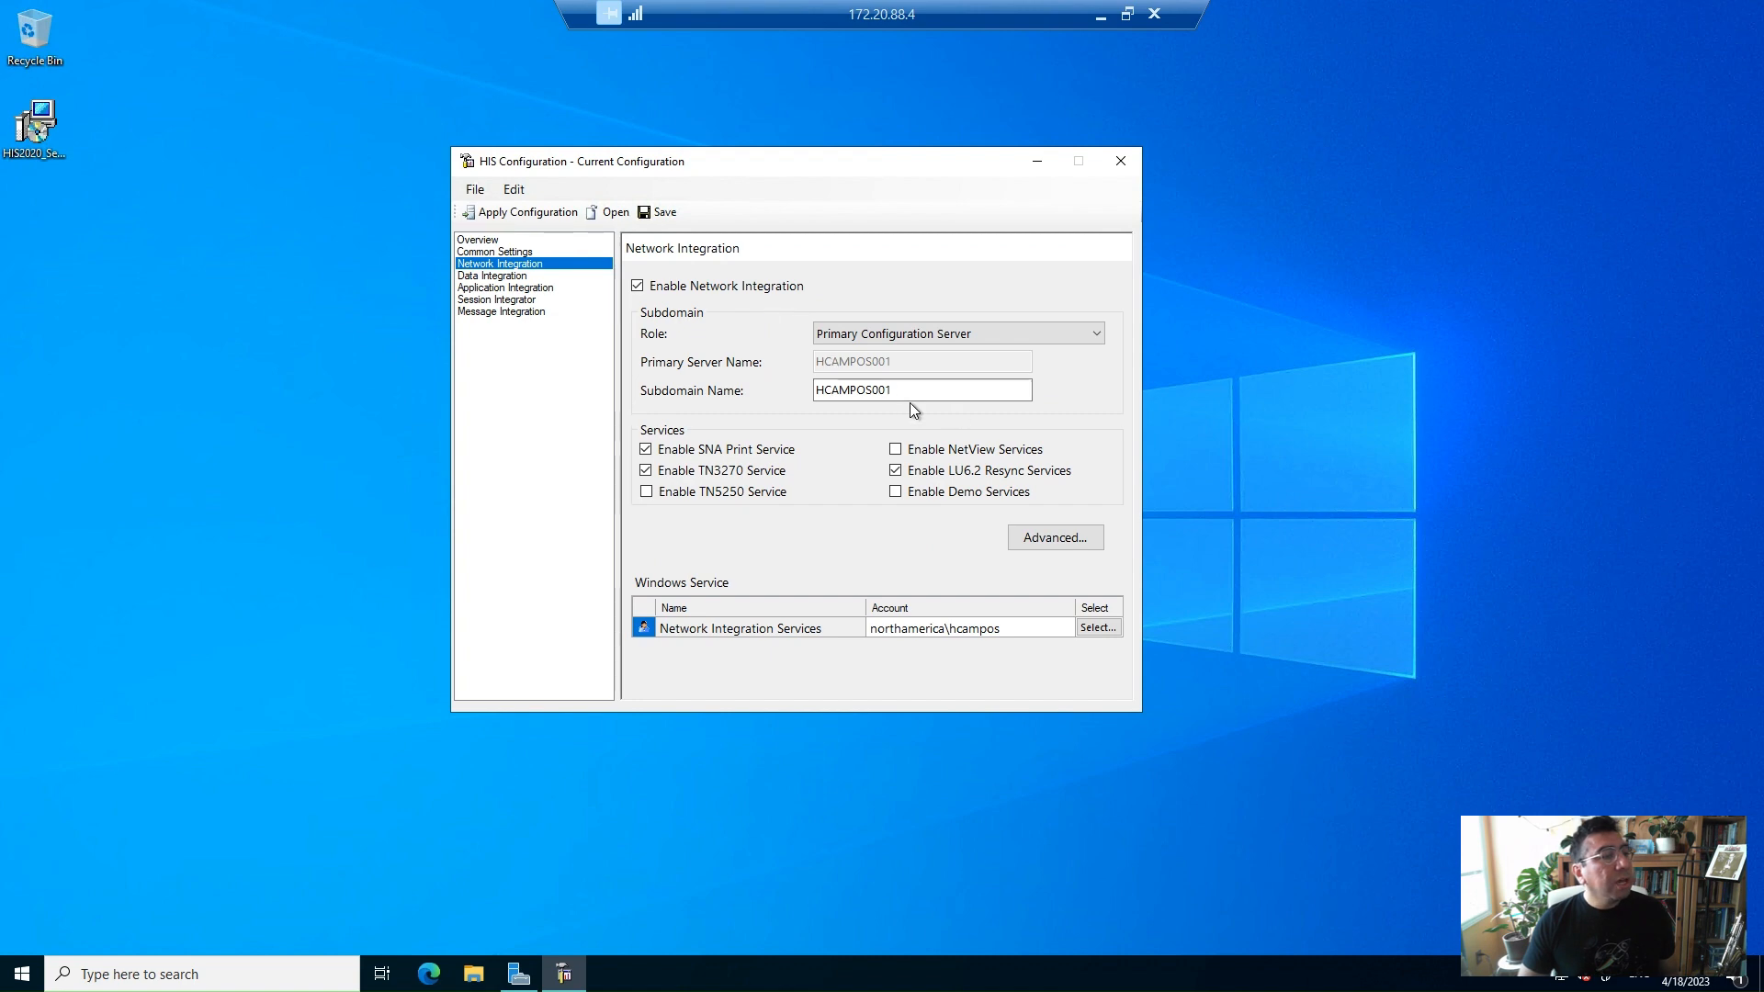
Set the subdomain name to SUBDOMAINAZURE
{"action": "left_click_drag", "start_coordinate": [963, 397], "coordinate": [798, 394]}
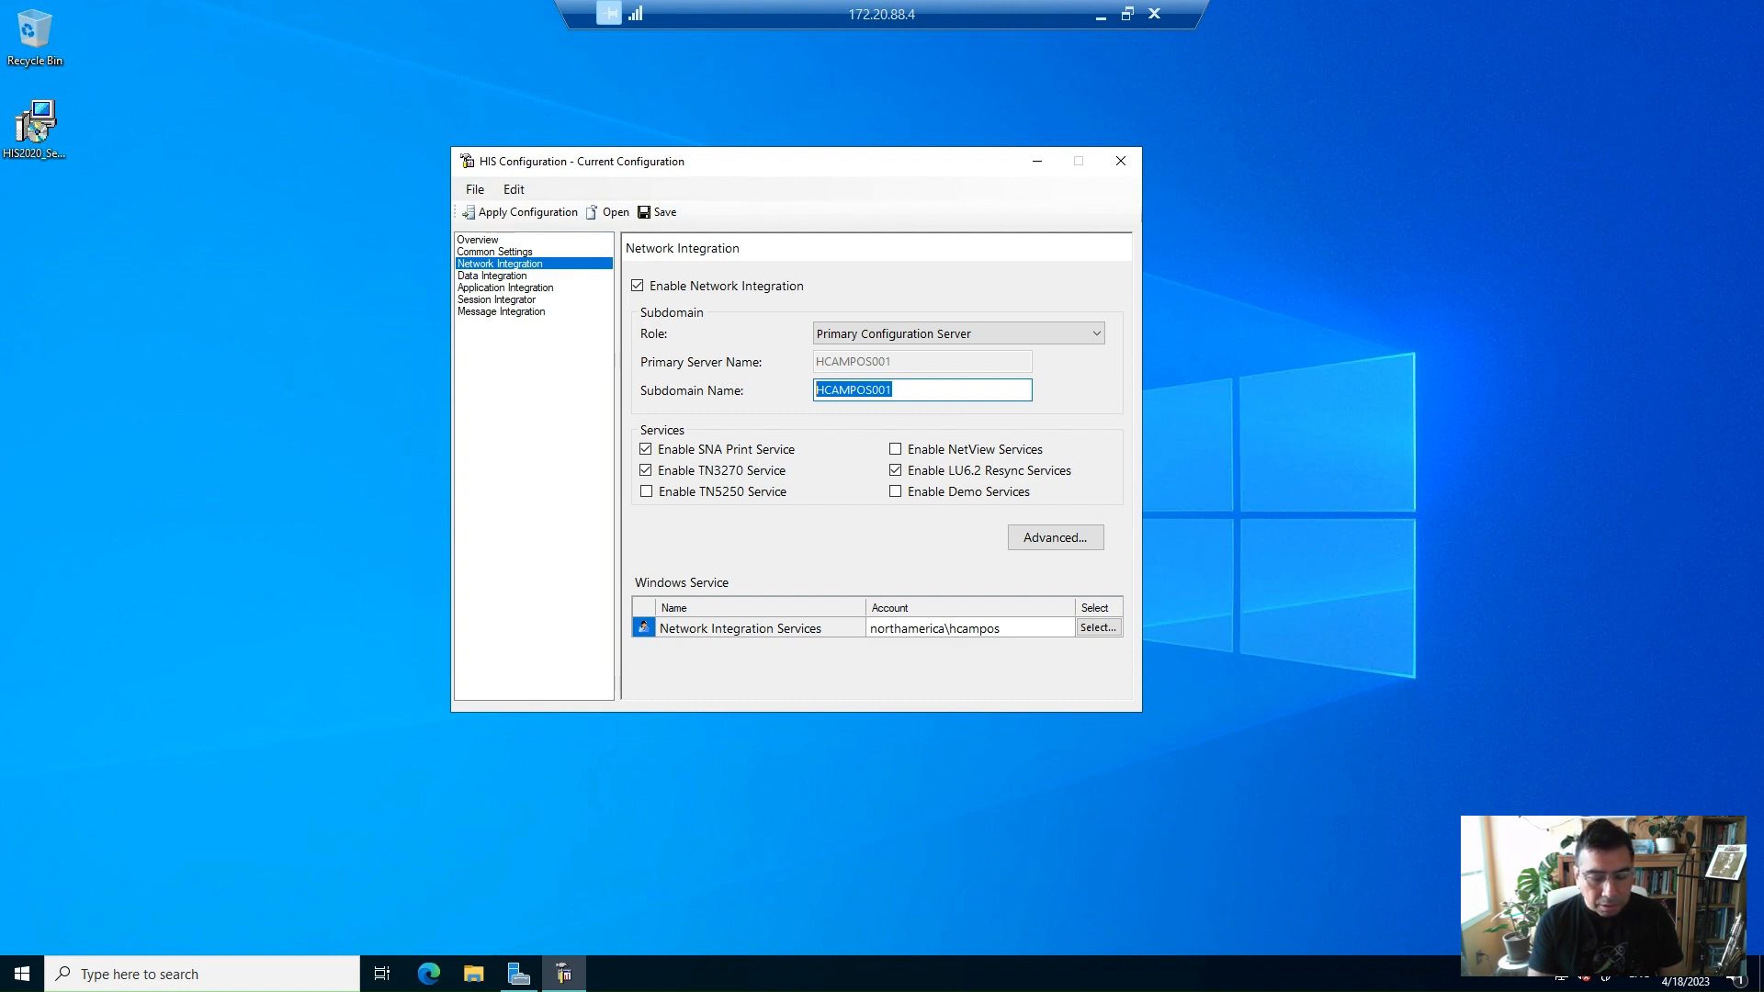
{"action": "type", "text": "subazure"}
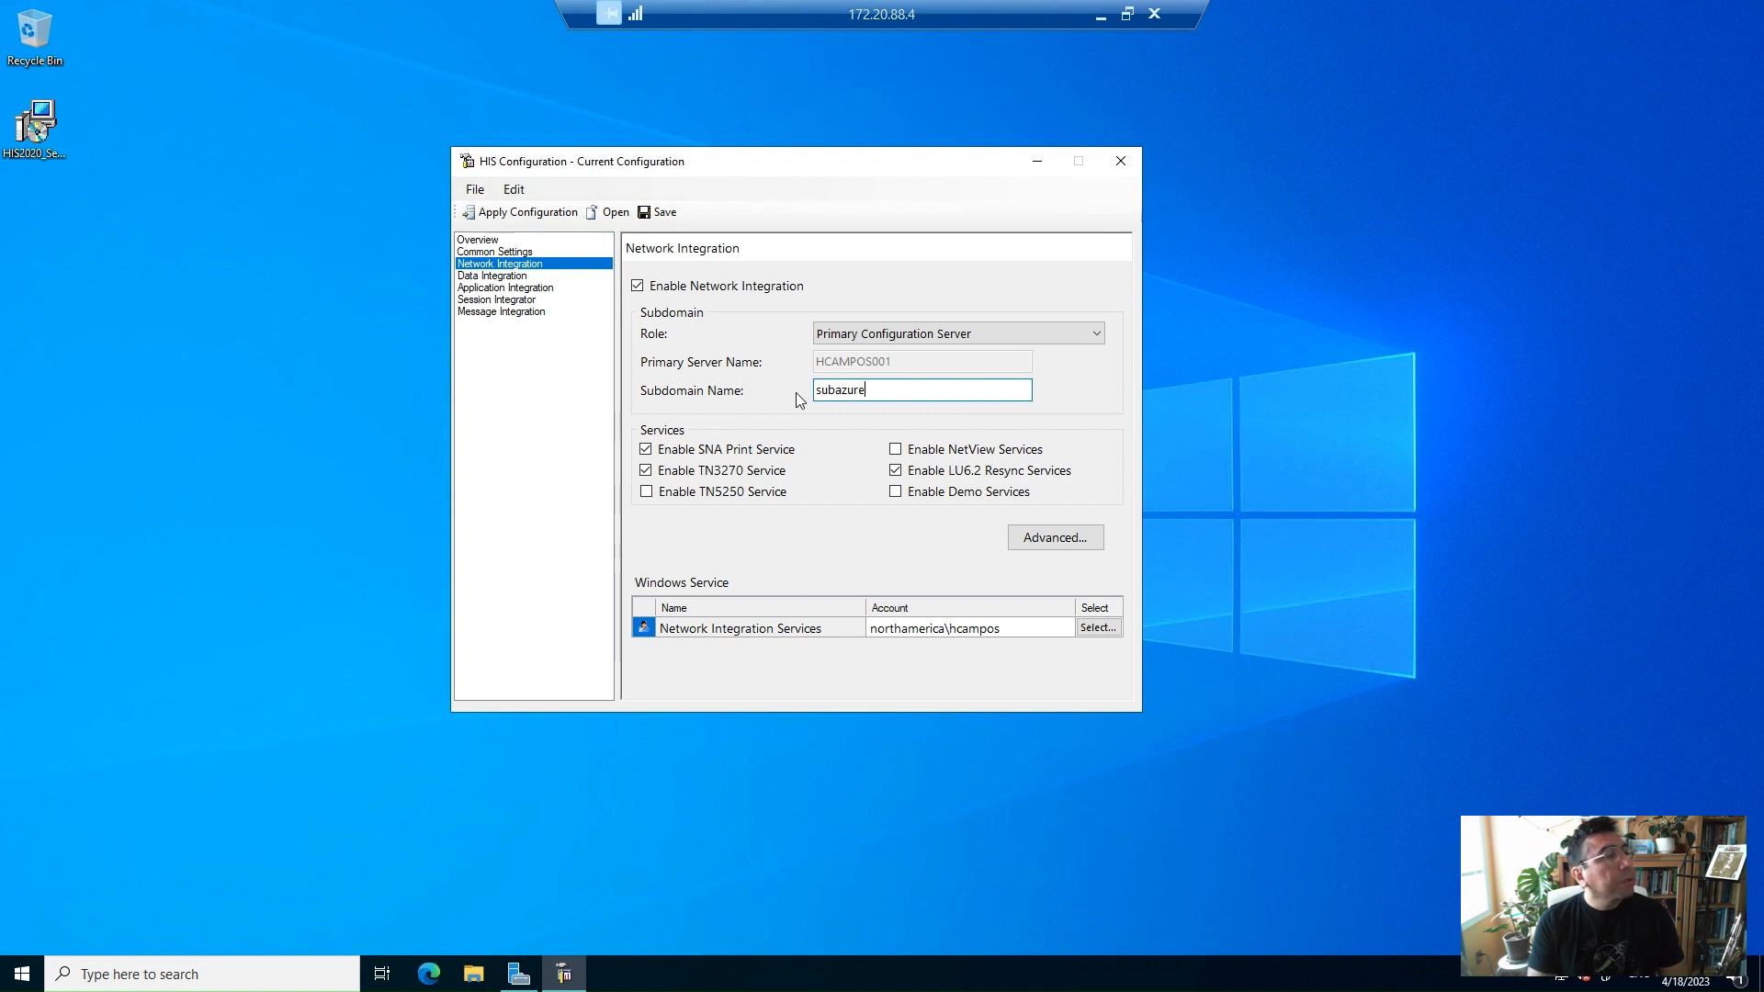
{"action": "key", "text": "ctrl+a"}
{"action": "type", "text": "S"}
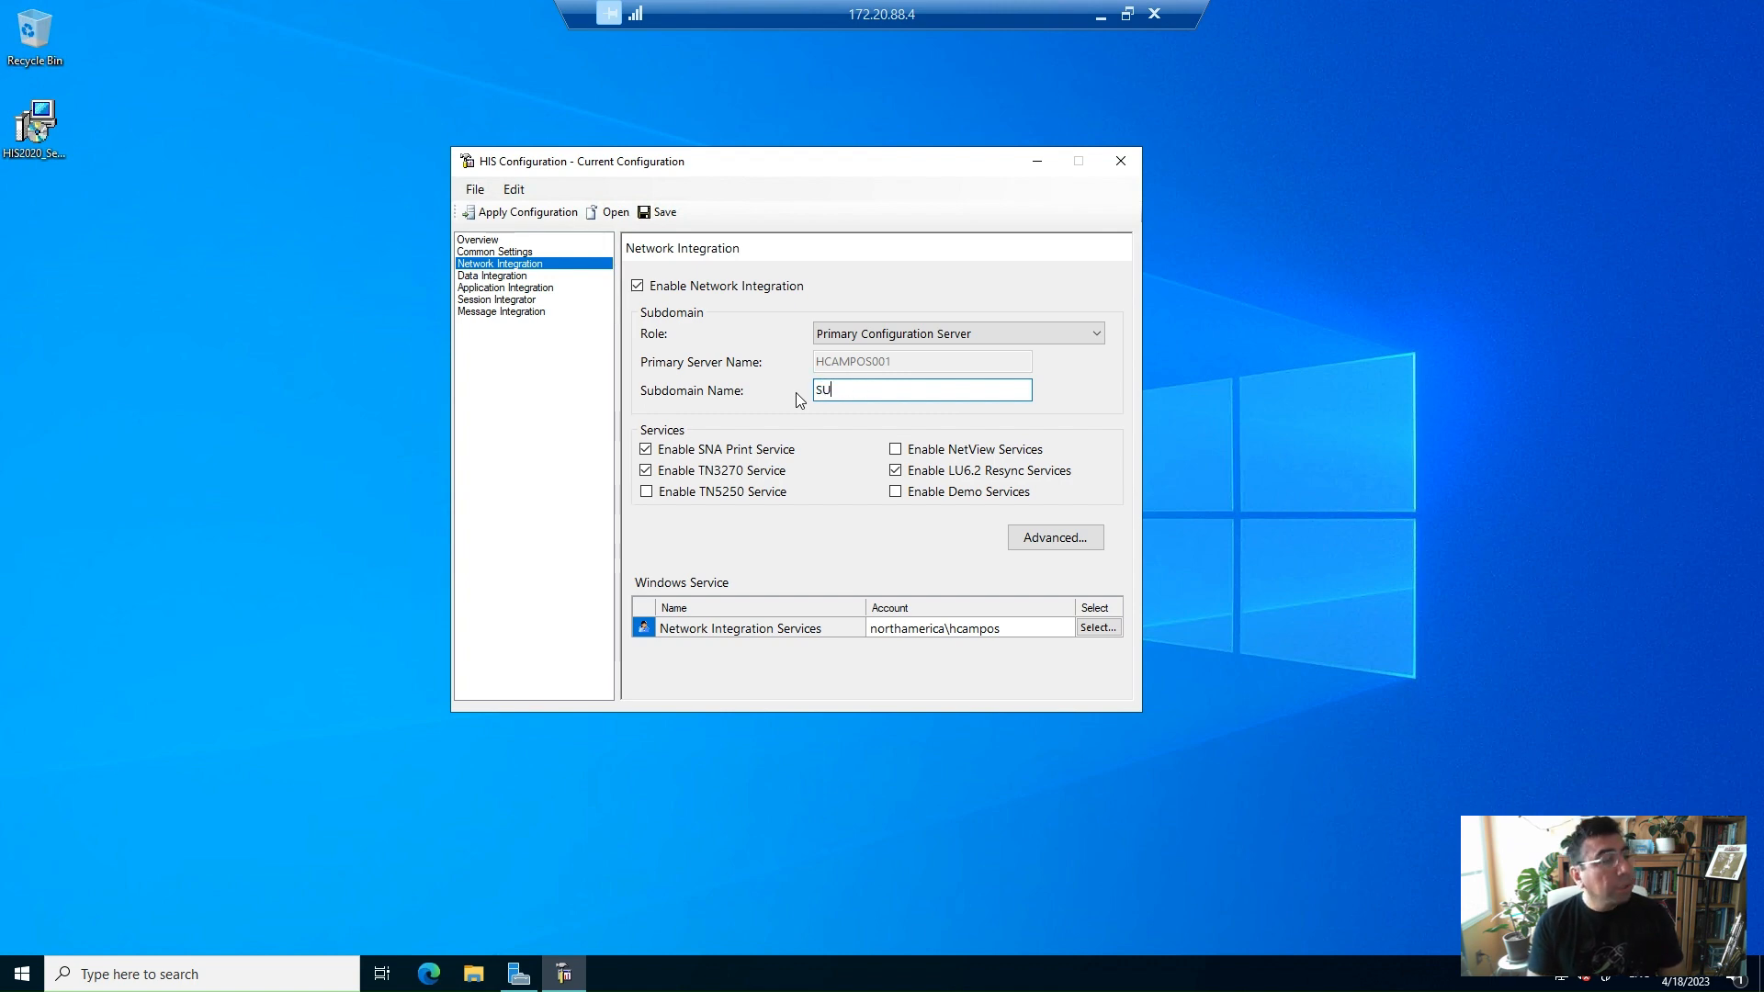
{"action": "type", "text": "UBDAZURE"}
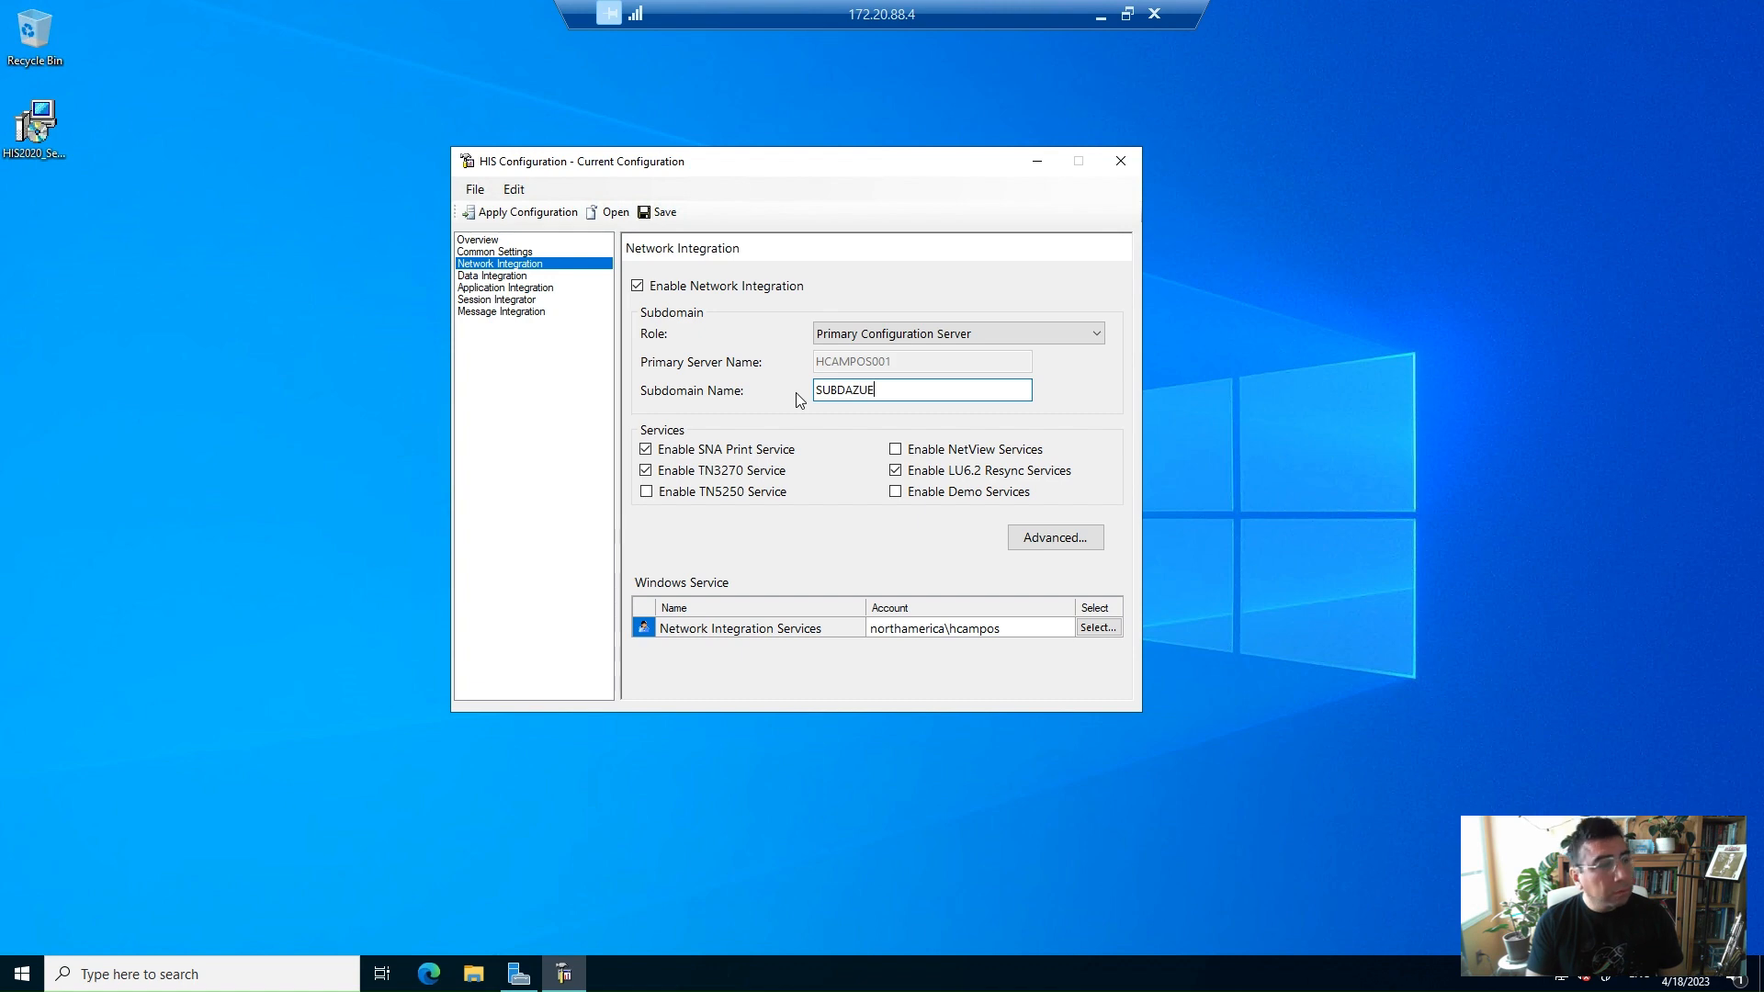
{"action": "type", "text": "01"}
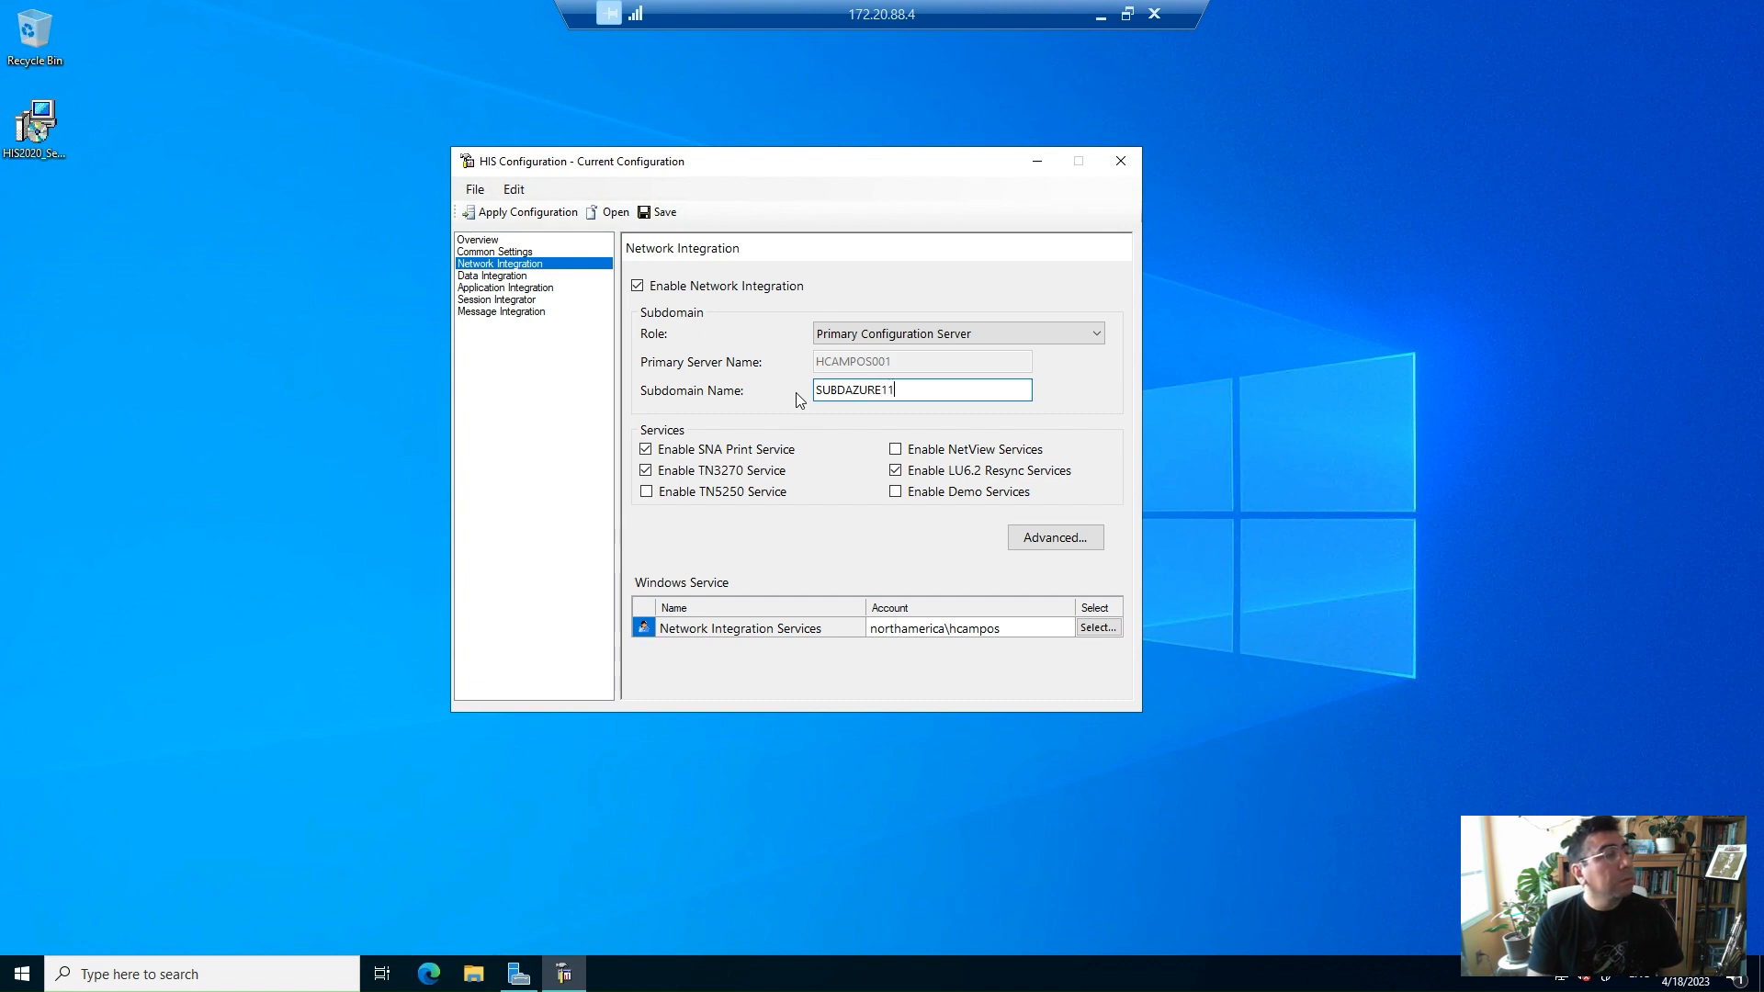
{"action": "key", "text": "BackSpace"}
{"action": "key", "text": "BackSpace"}
{"action": "type", "text": "0111111"}
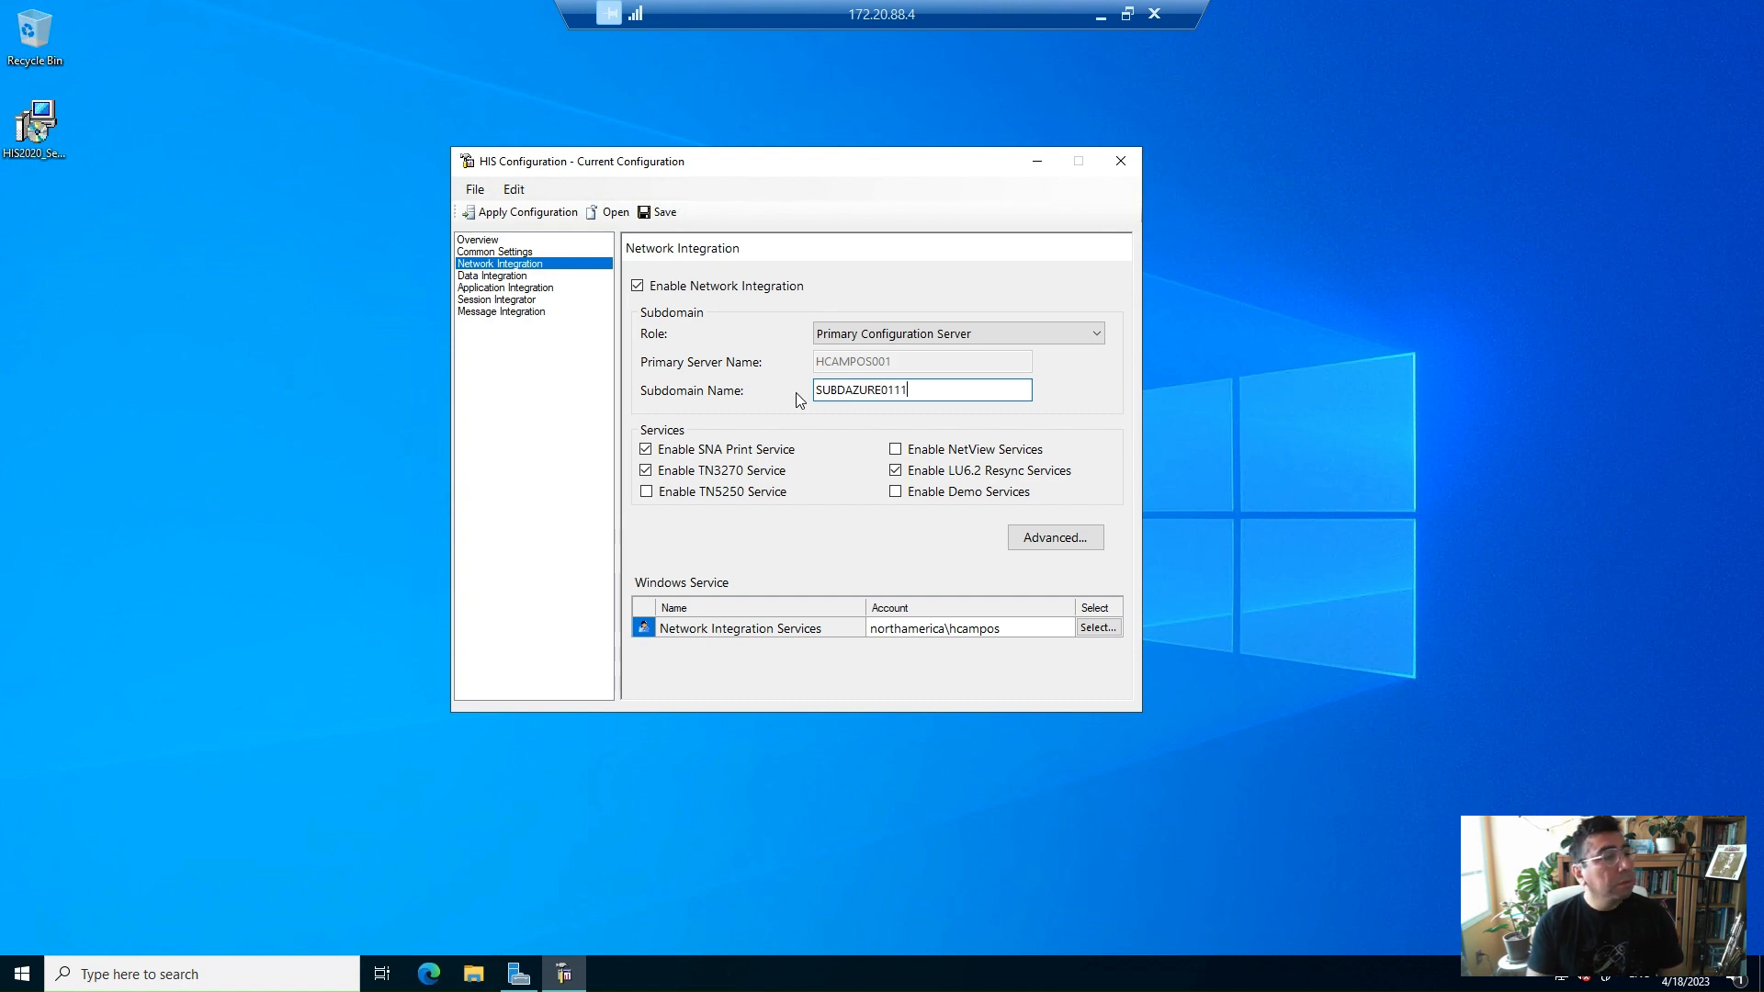
{"action": "key", "text": "shift+Left"}
{"action": "key", "text": "shift+Left"}
{"action": "key", "text": "shift+Left"}
{"action": "key", "text": "shift+Left"}
{"action": "key", "text": "shift+Left"}
{"action": "key", "text": "shift+Left"}
{"action": "key", "text": "shift+Left"}
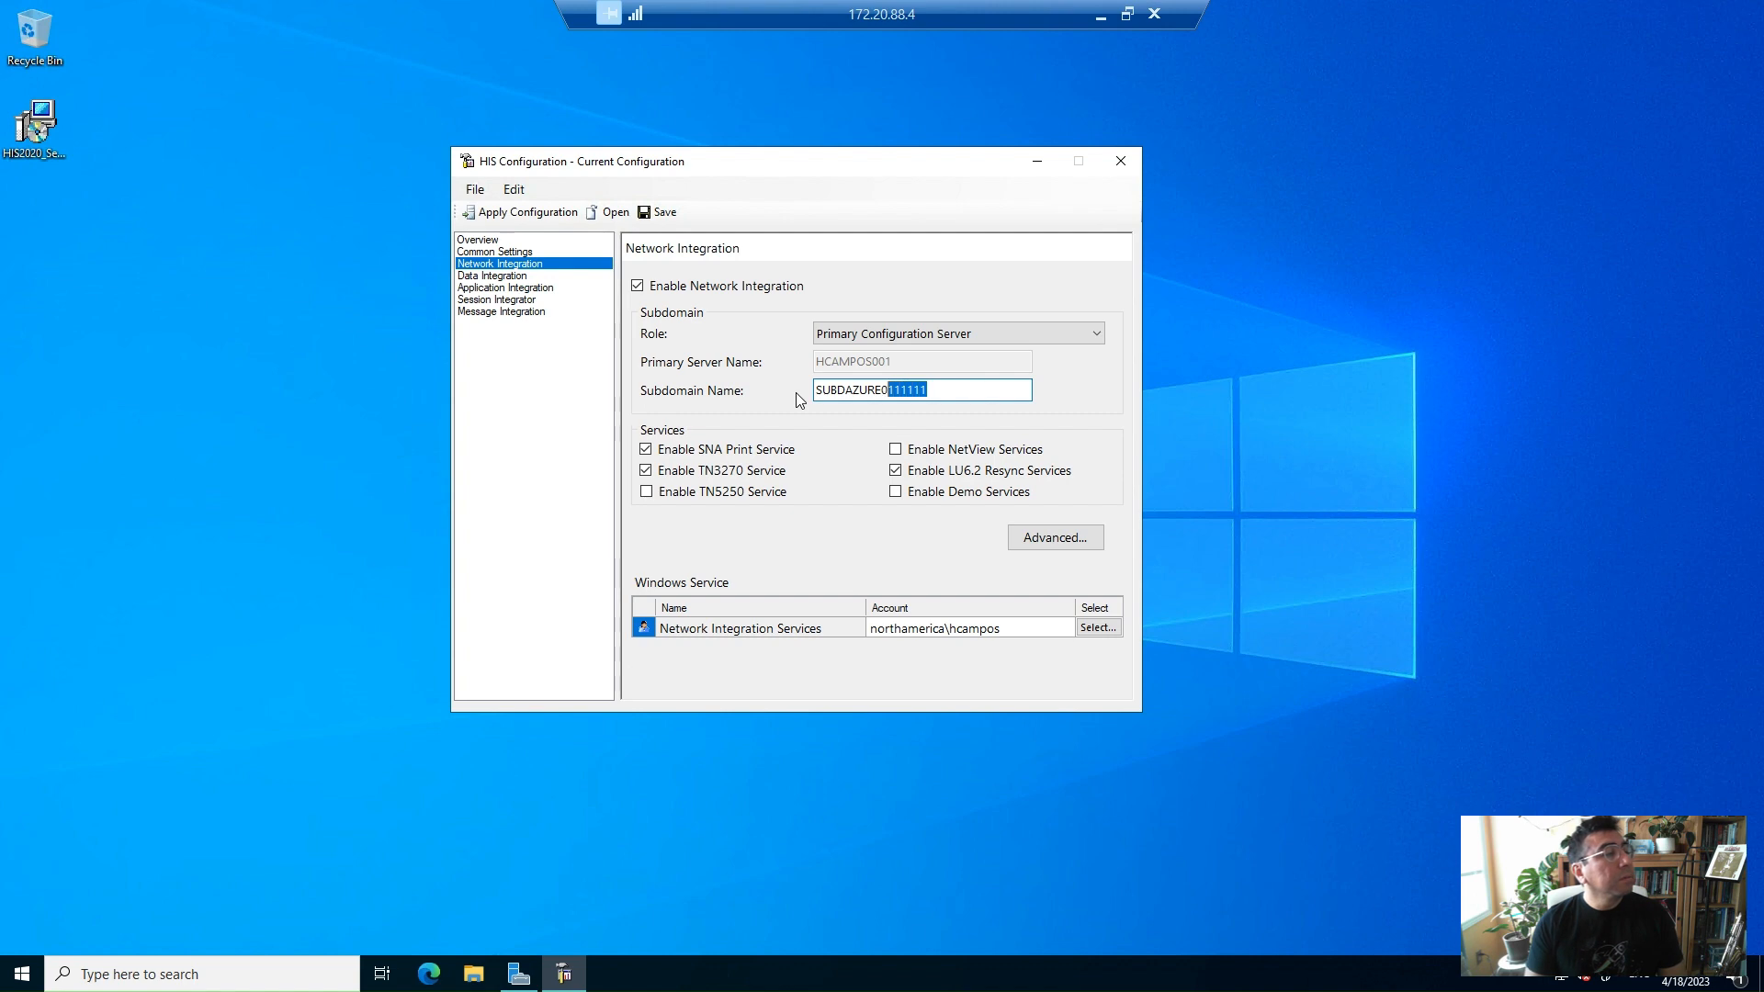
{"action": "key", "text": "BackSpace"}
{"action": "key", "text": "Right"}
{"action": "key", "text": "Right"}
{"action": "type", "text": "OMAIN"}
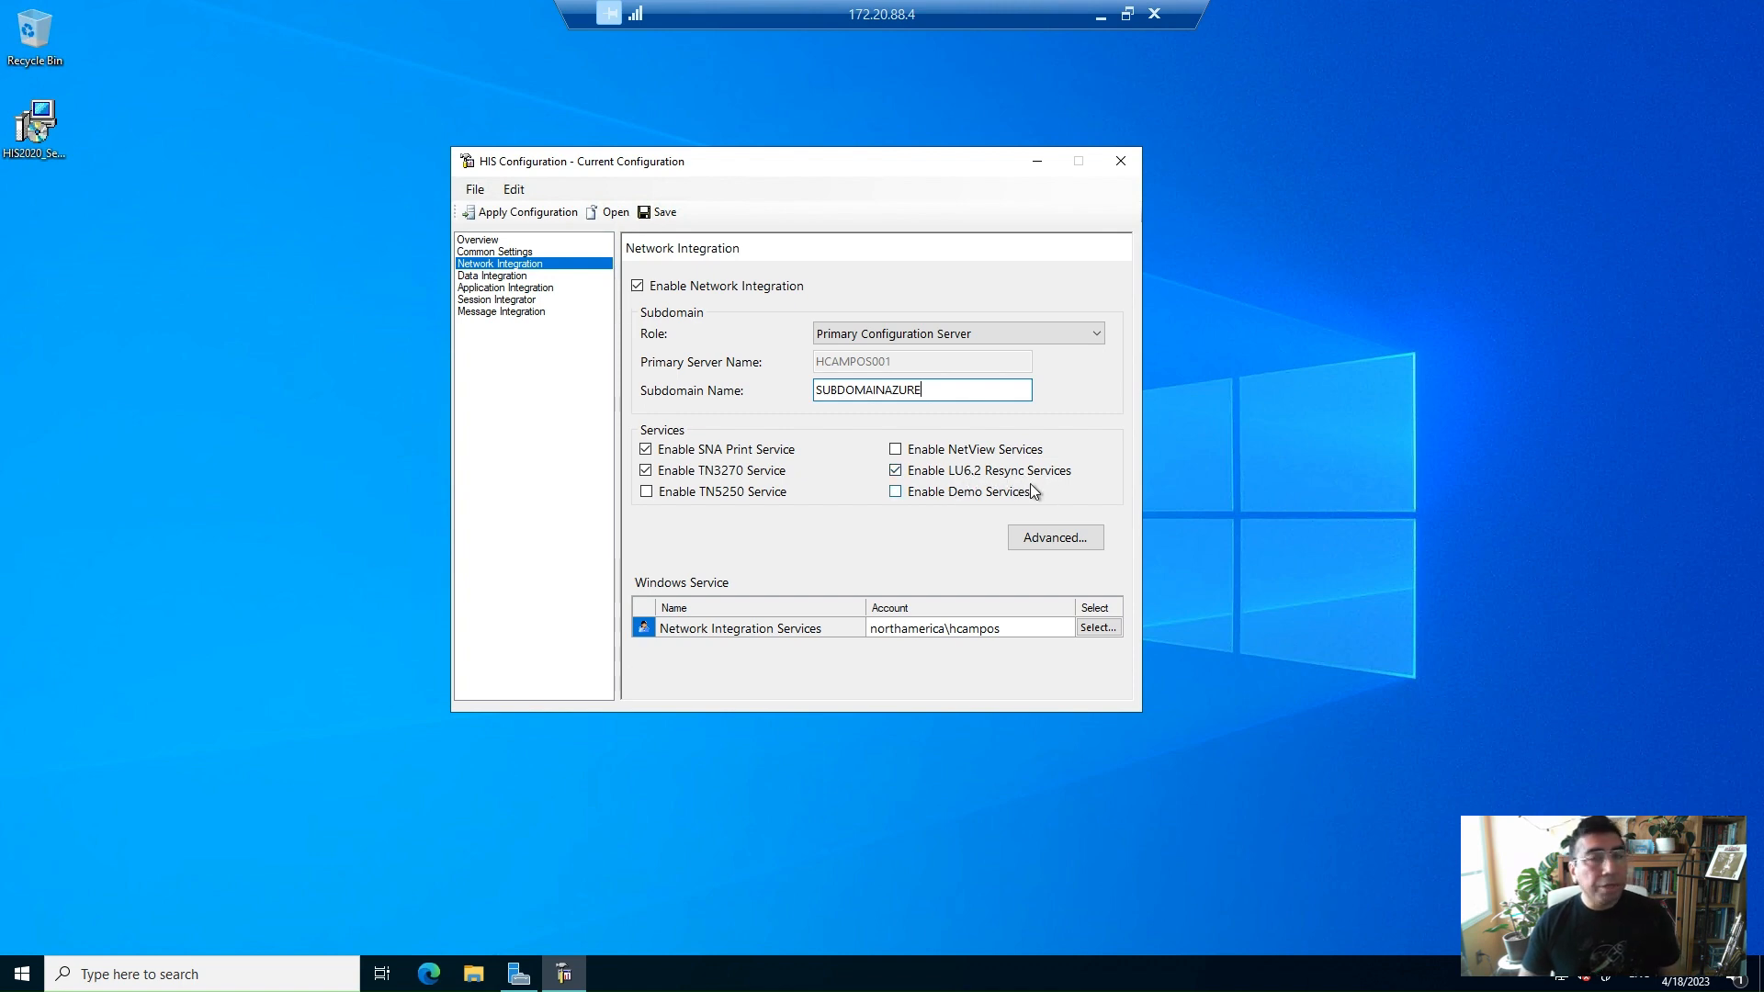
Check the other feature pages, return to Network Integration, and apply the configuration
{"action": "left_click", "coordinate": [514, 275]}
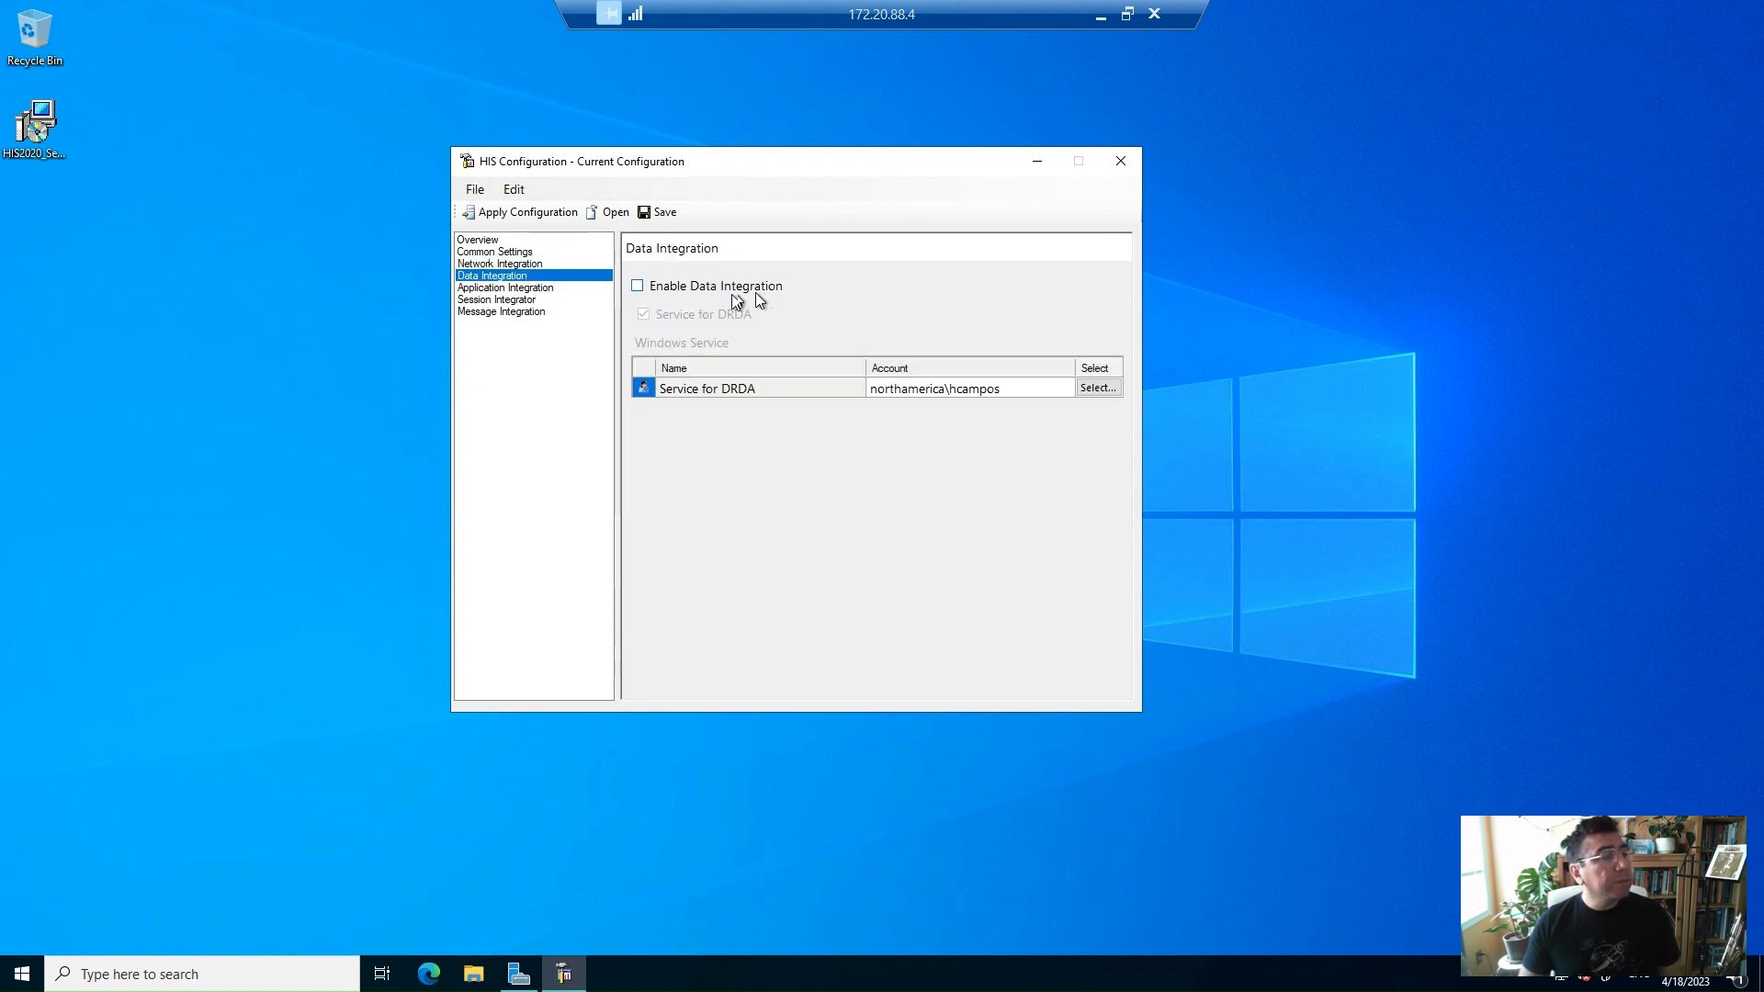
{"action": "left_click", "coordinate": [535, 290]}
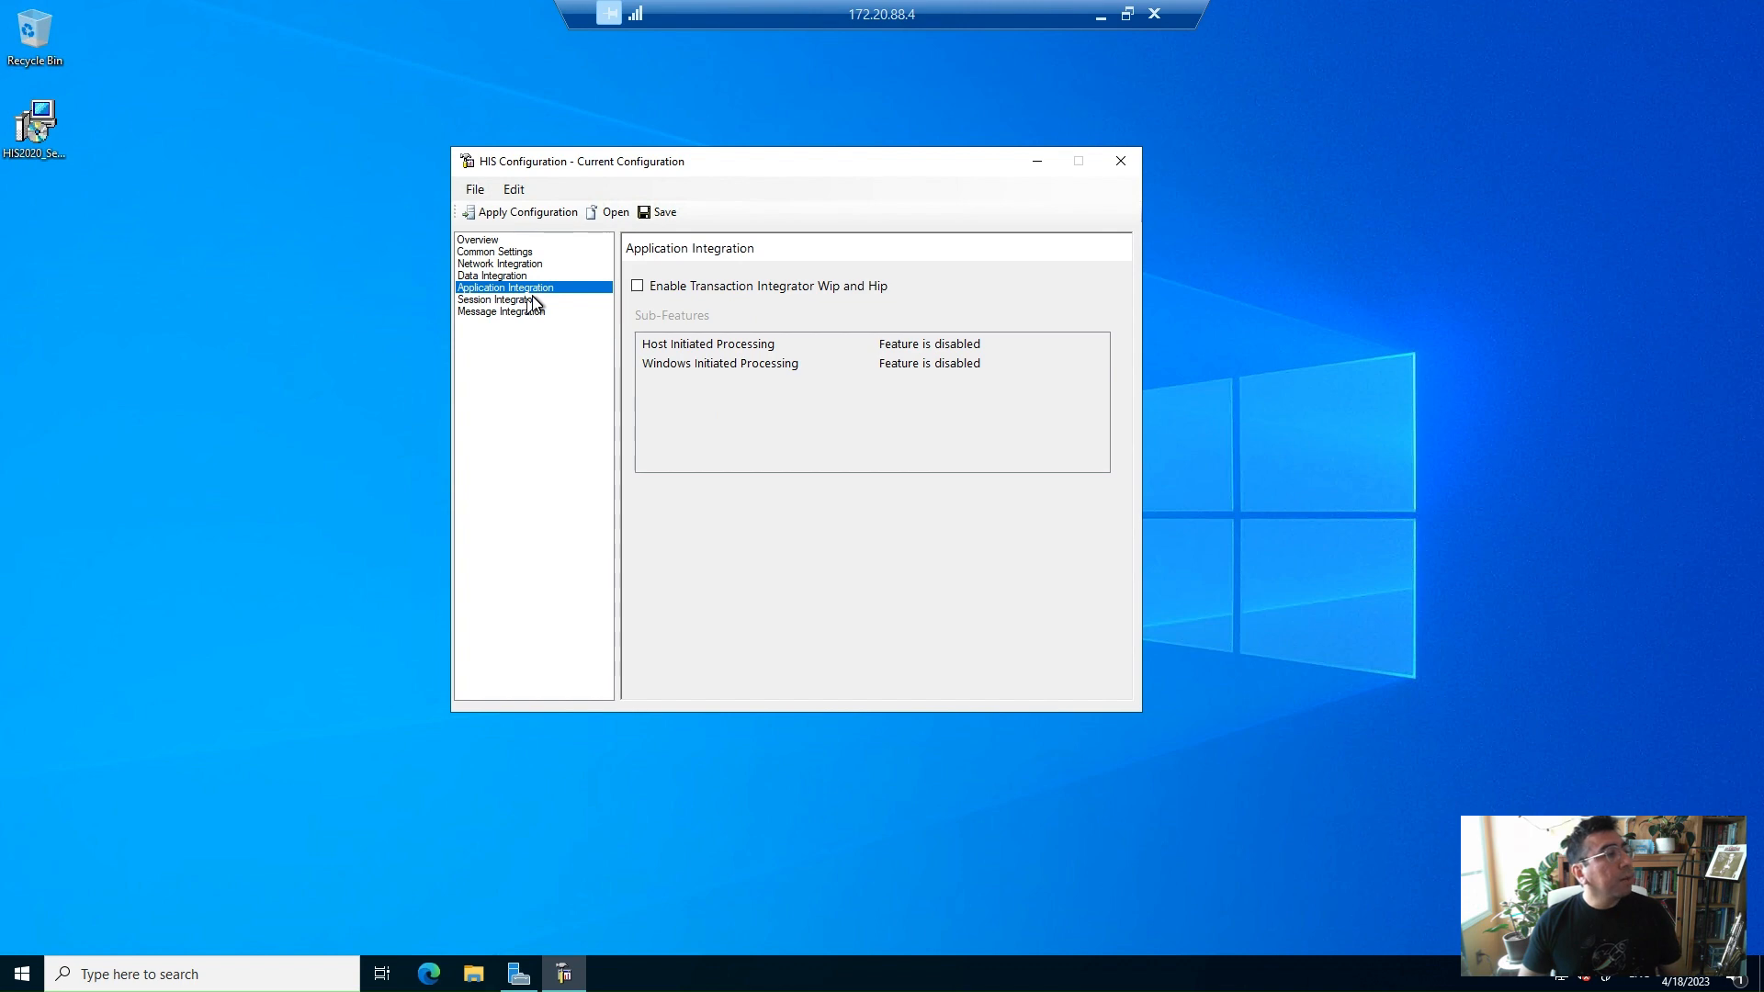
{"action": "left_click", "coordinate": [533, 302]}
{"action": "left_click", "coordinate": [531, 313]}
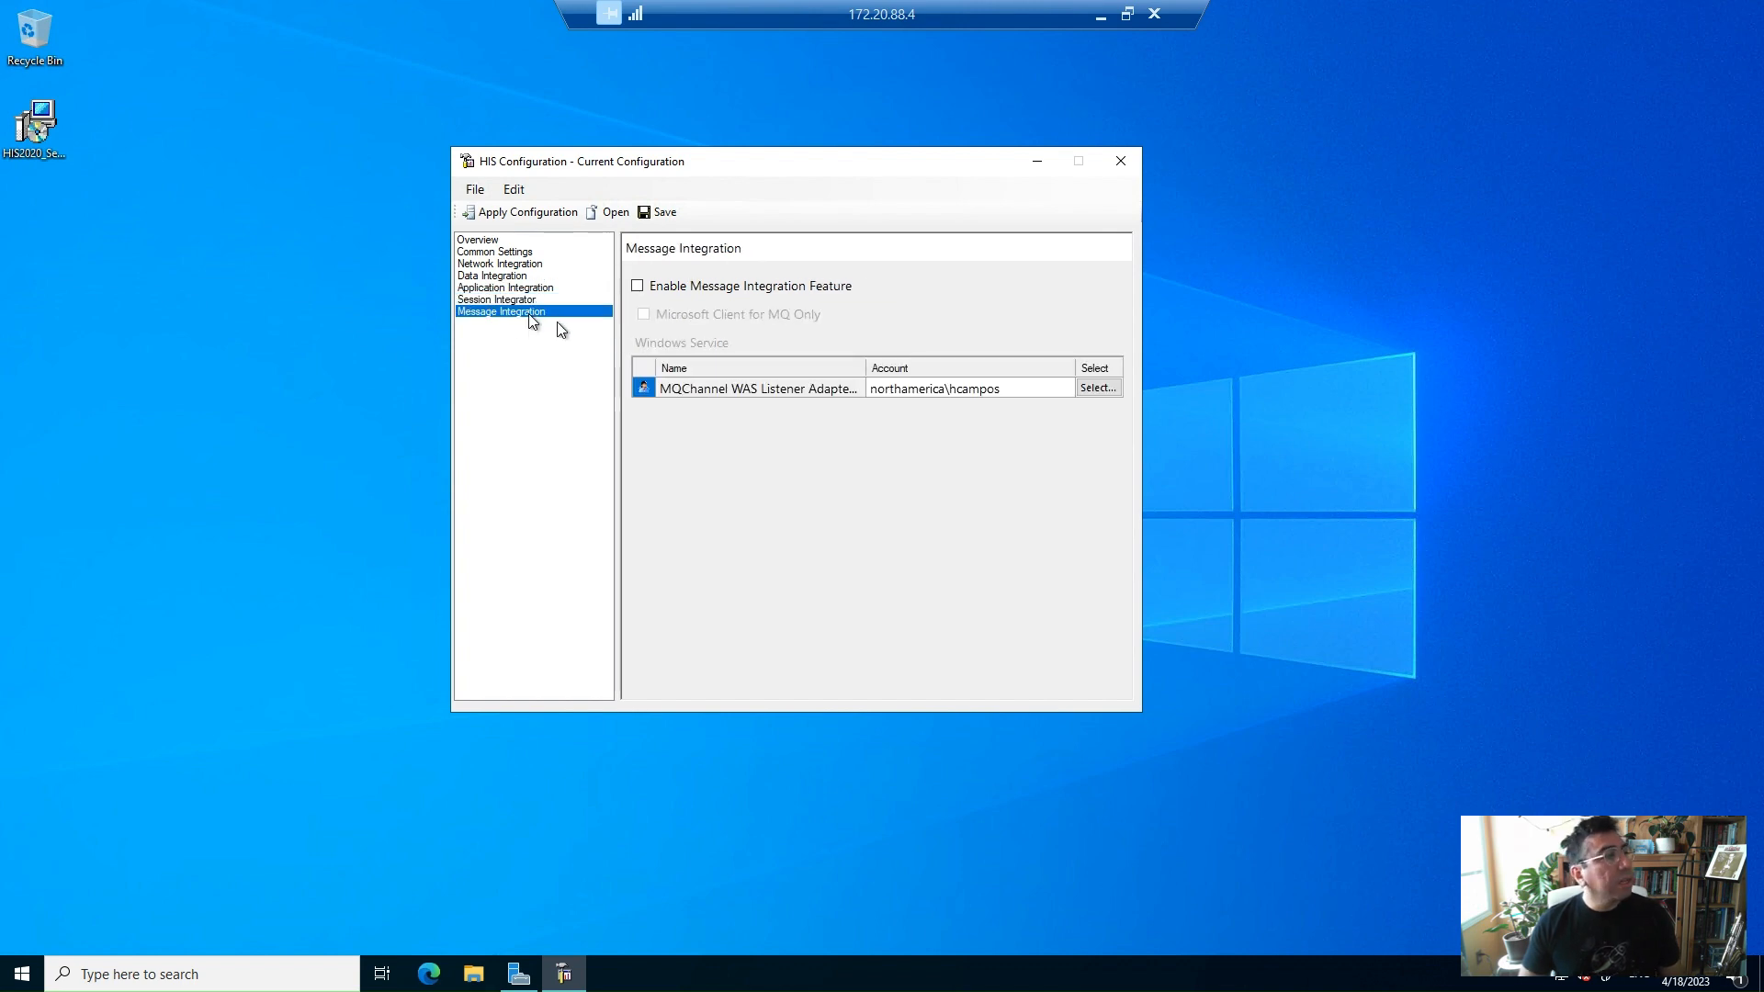
{"action": "left_click", "coordinate": [510, 252]}
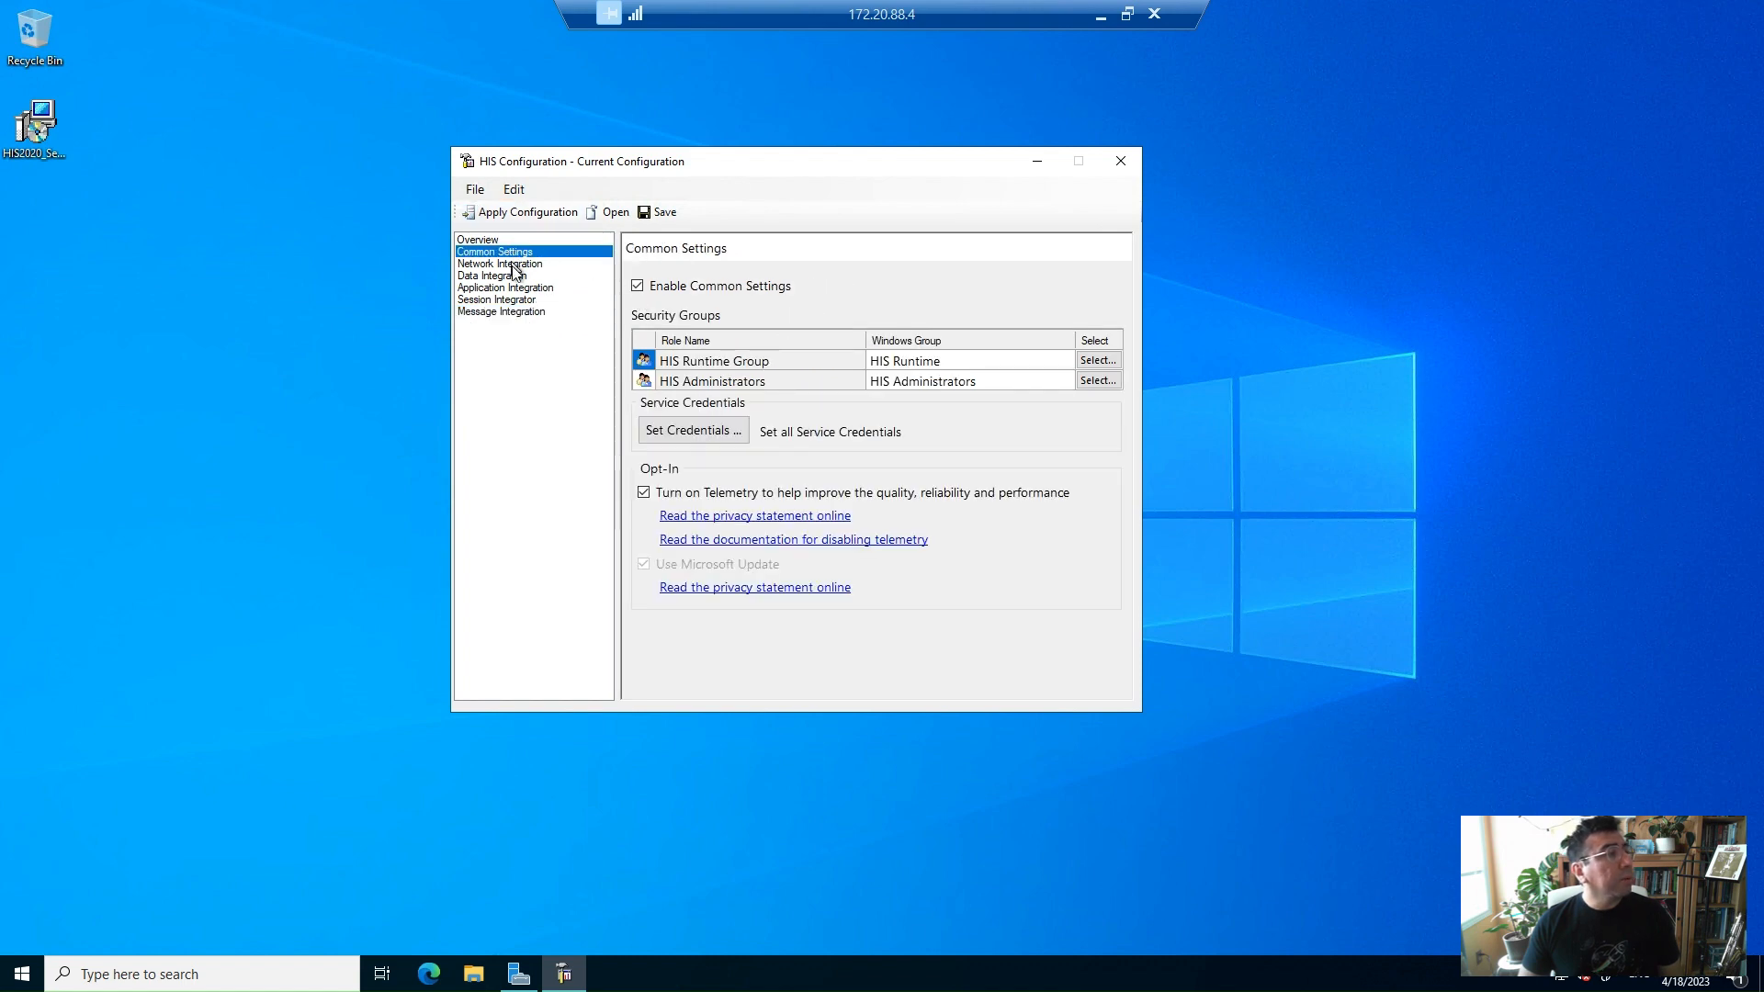
{"action": "left_click", "coordinate": [517, 265]}
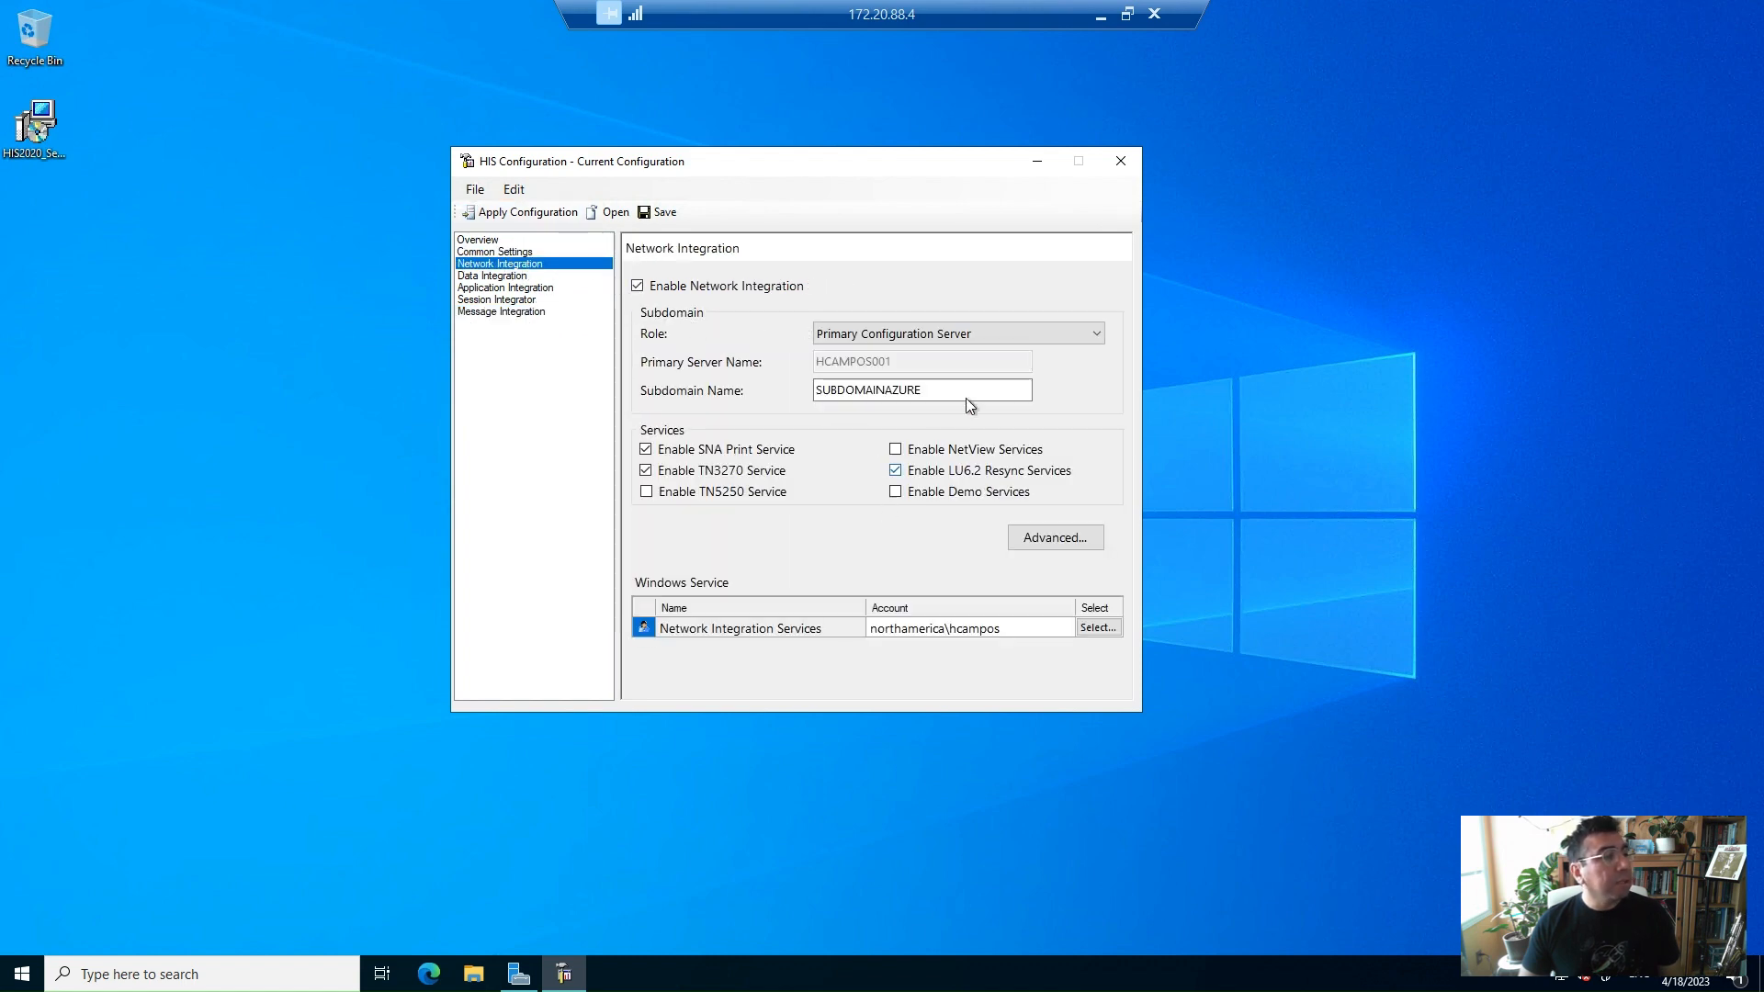
{"action": "left_click", "coordinate": [530, 217]}
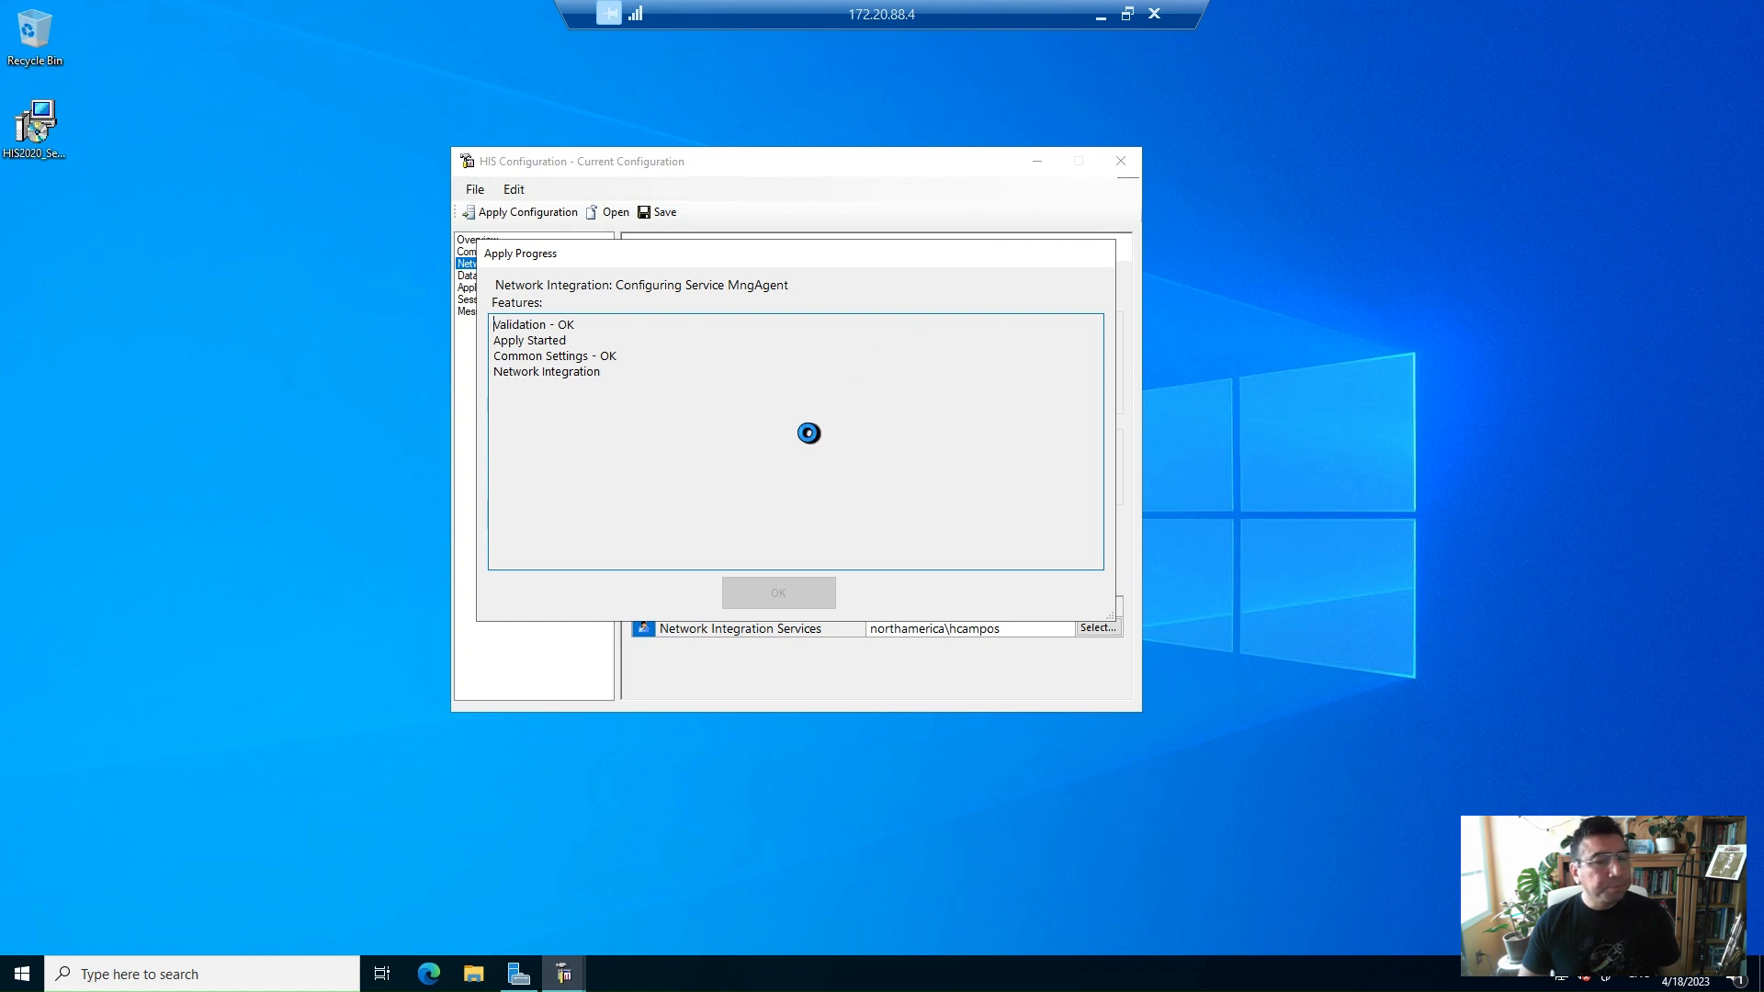
{"action": "left_click", "coordinate": [1100, 15]}
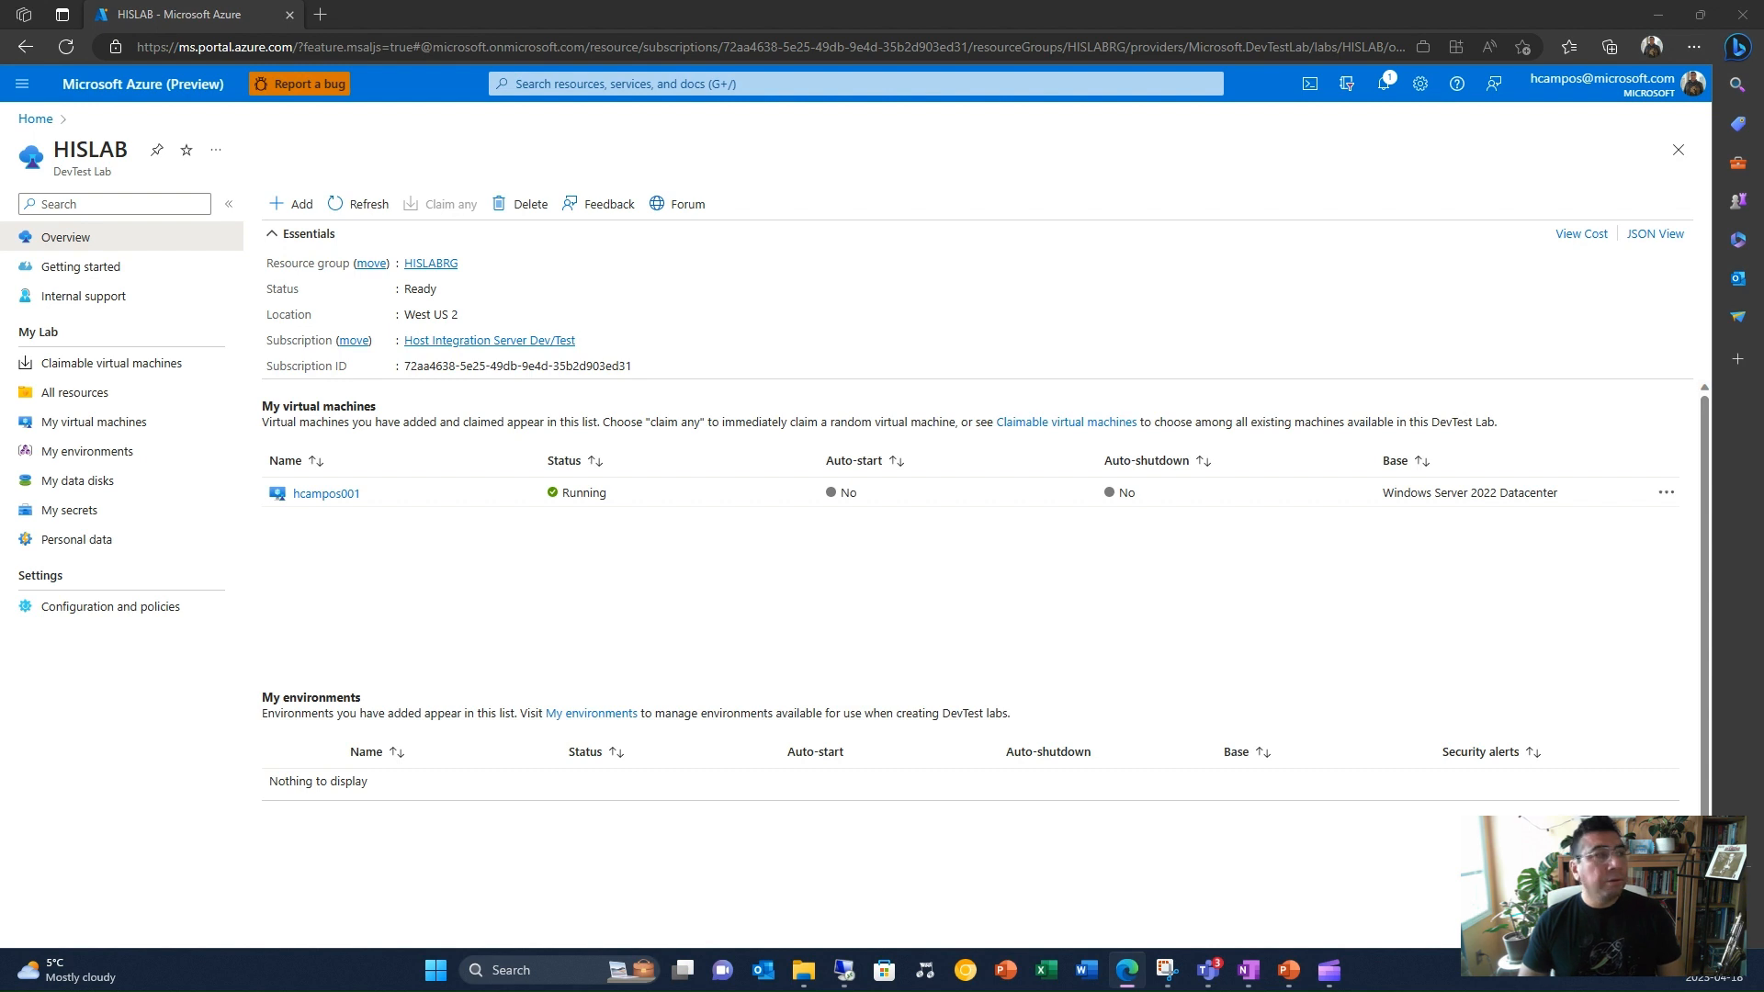
{"action": "key", "text": "alt+Tab"}
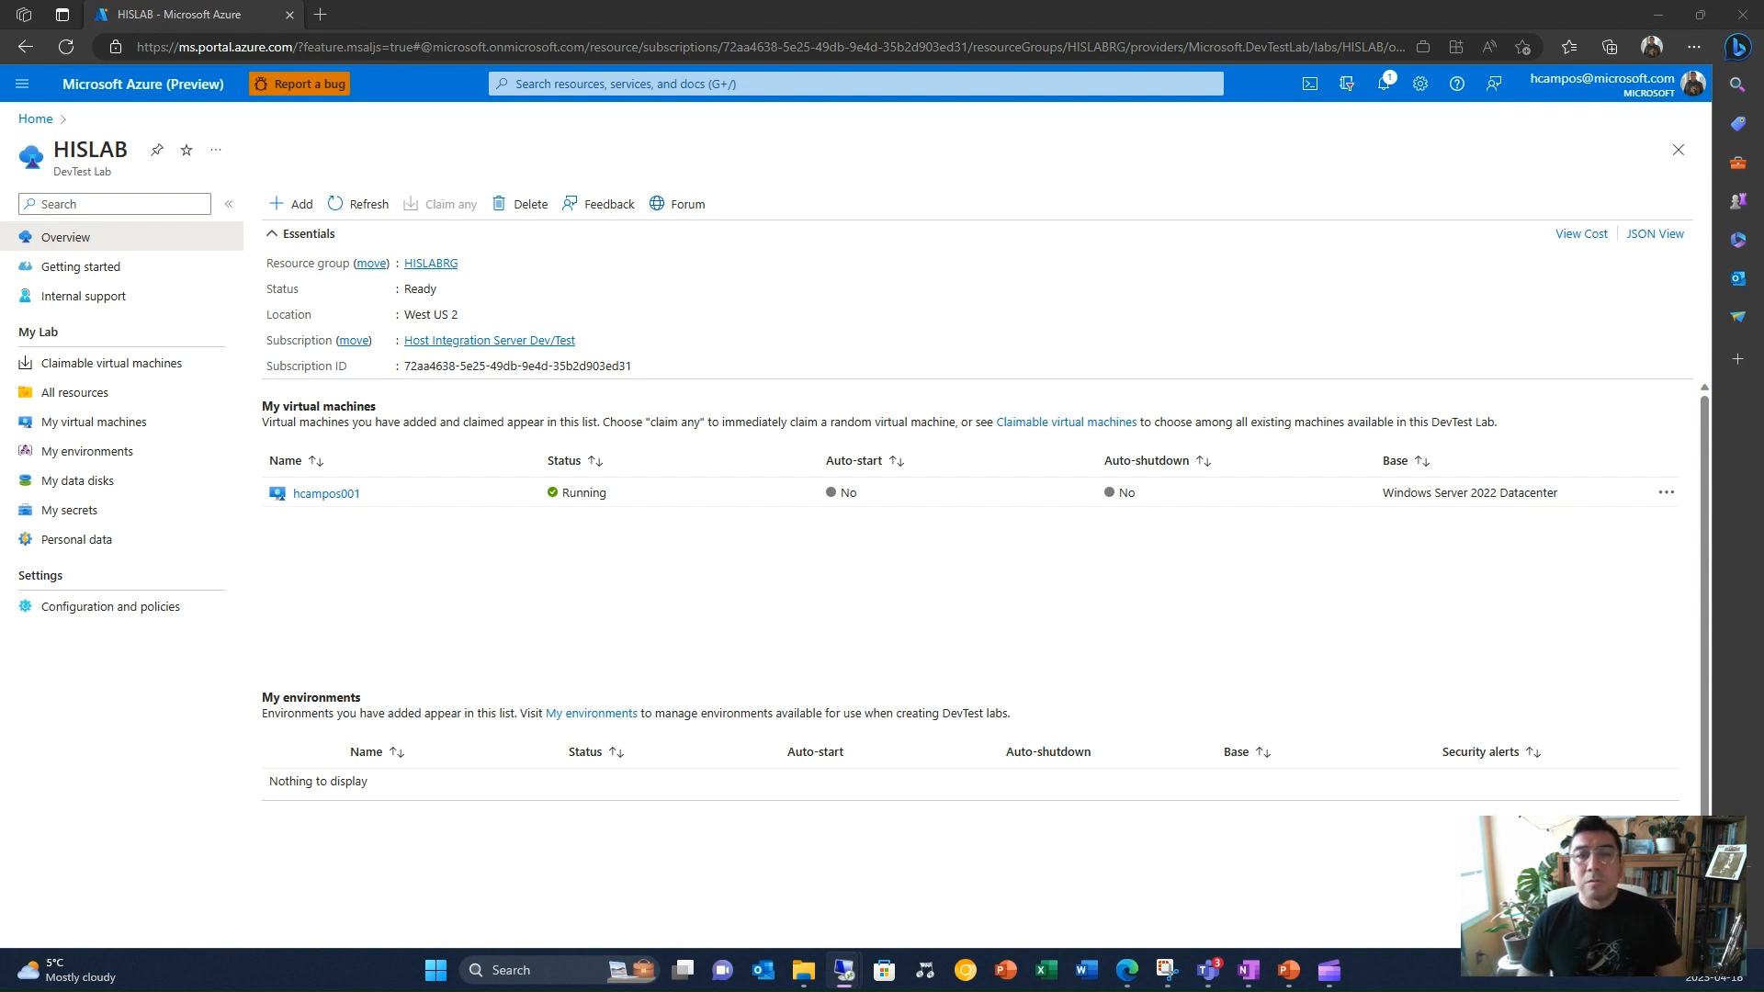
{"action": "left_click_drag", "start_coordinate": [1763, 257], "coordinate": [1133, 208]}
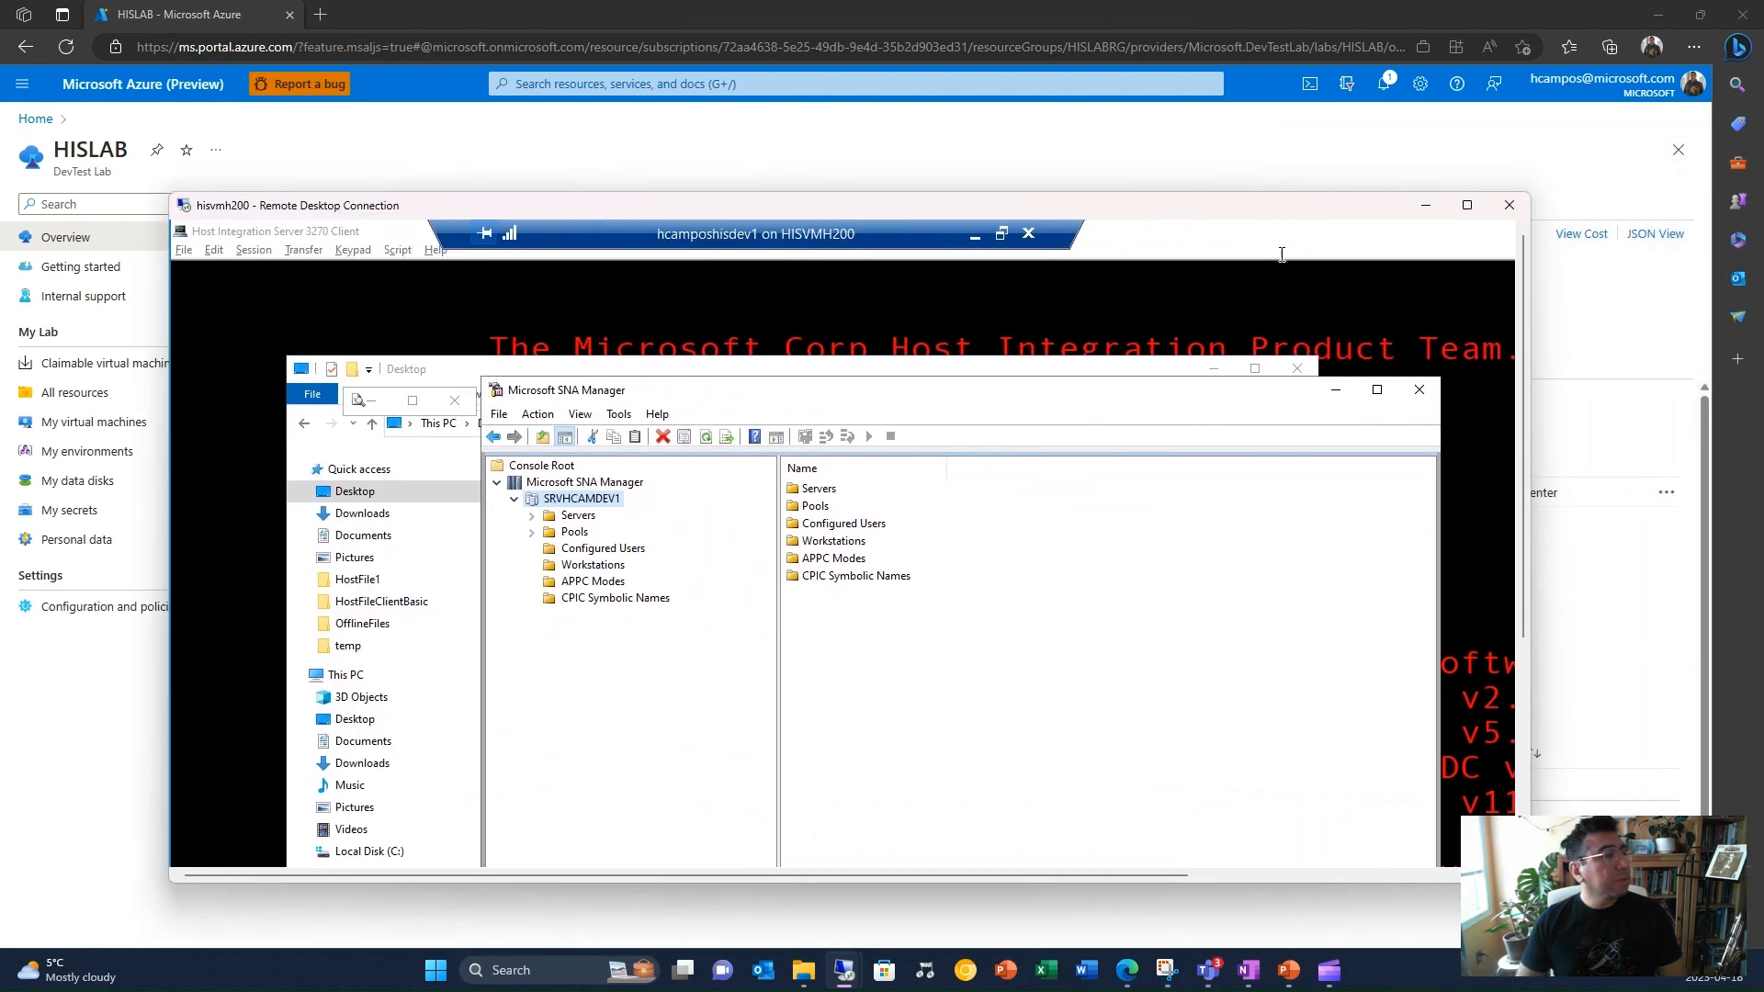
{"action": "left_click", "coordinate": [1425, 206]}
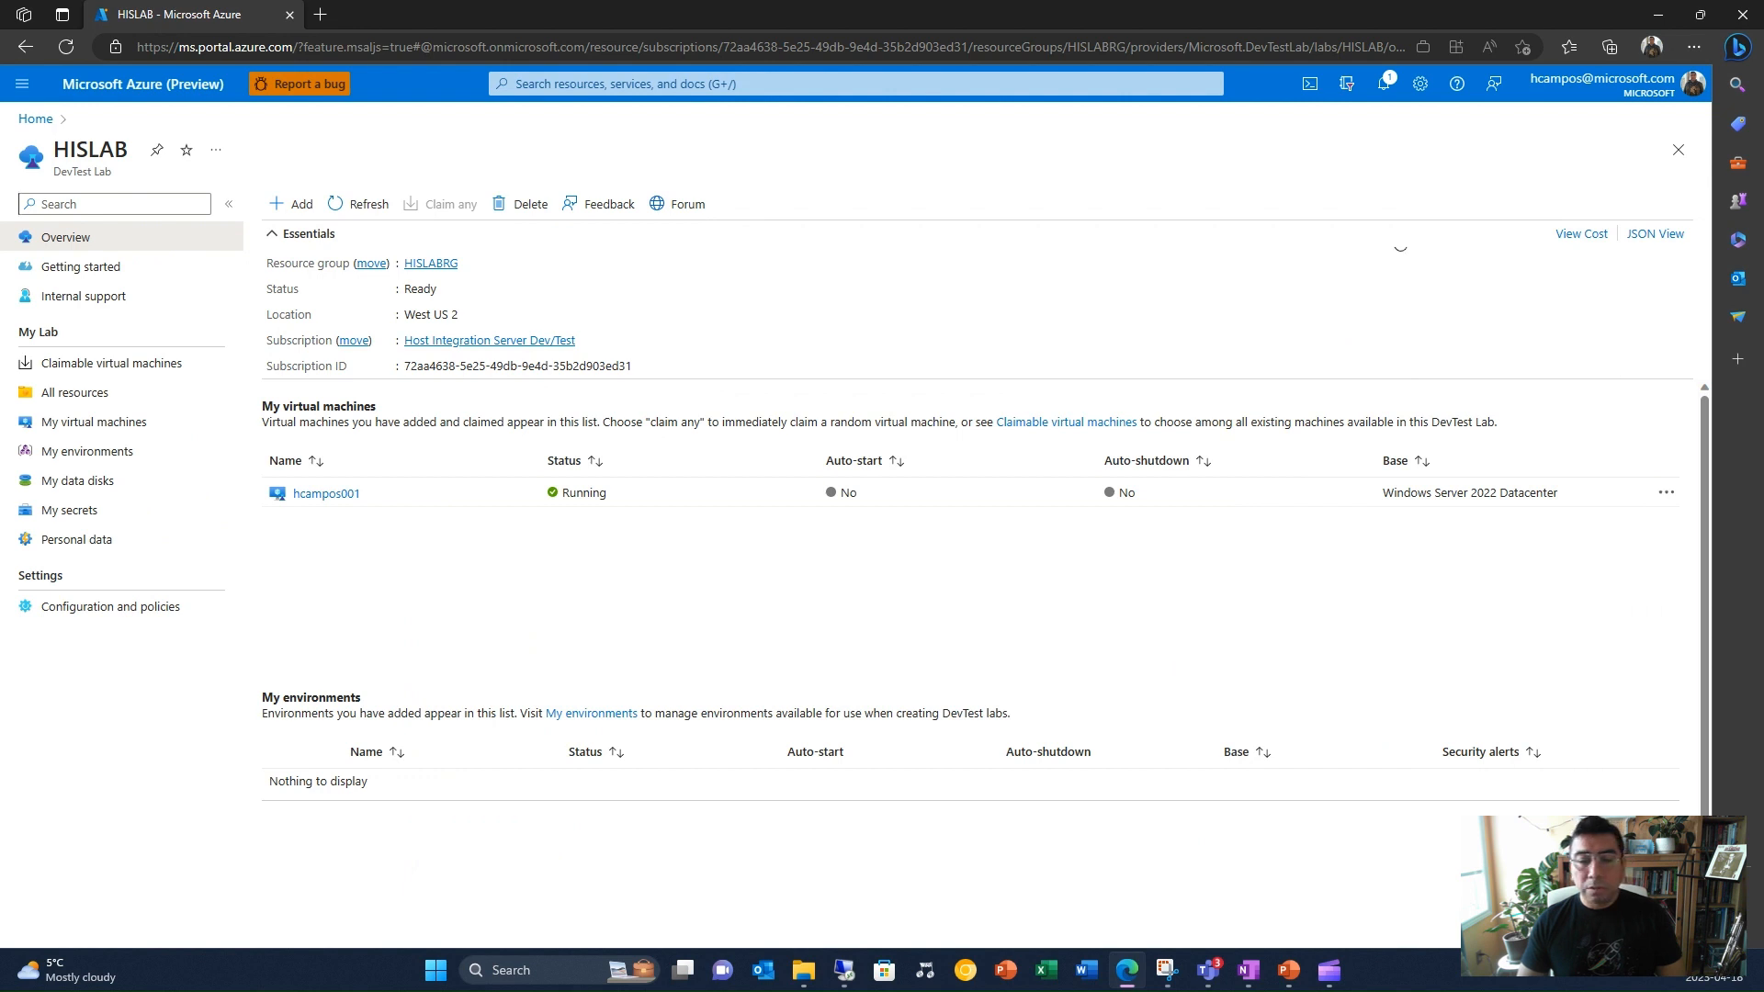
{"action": "mouse_move", "coordinate": [844, 970]}
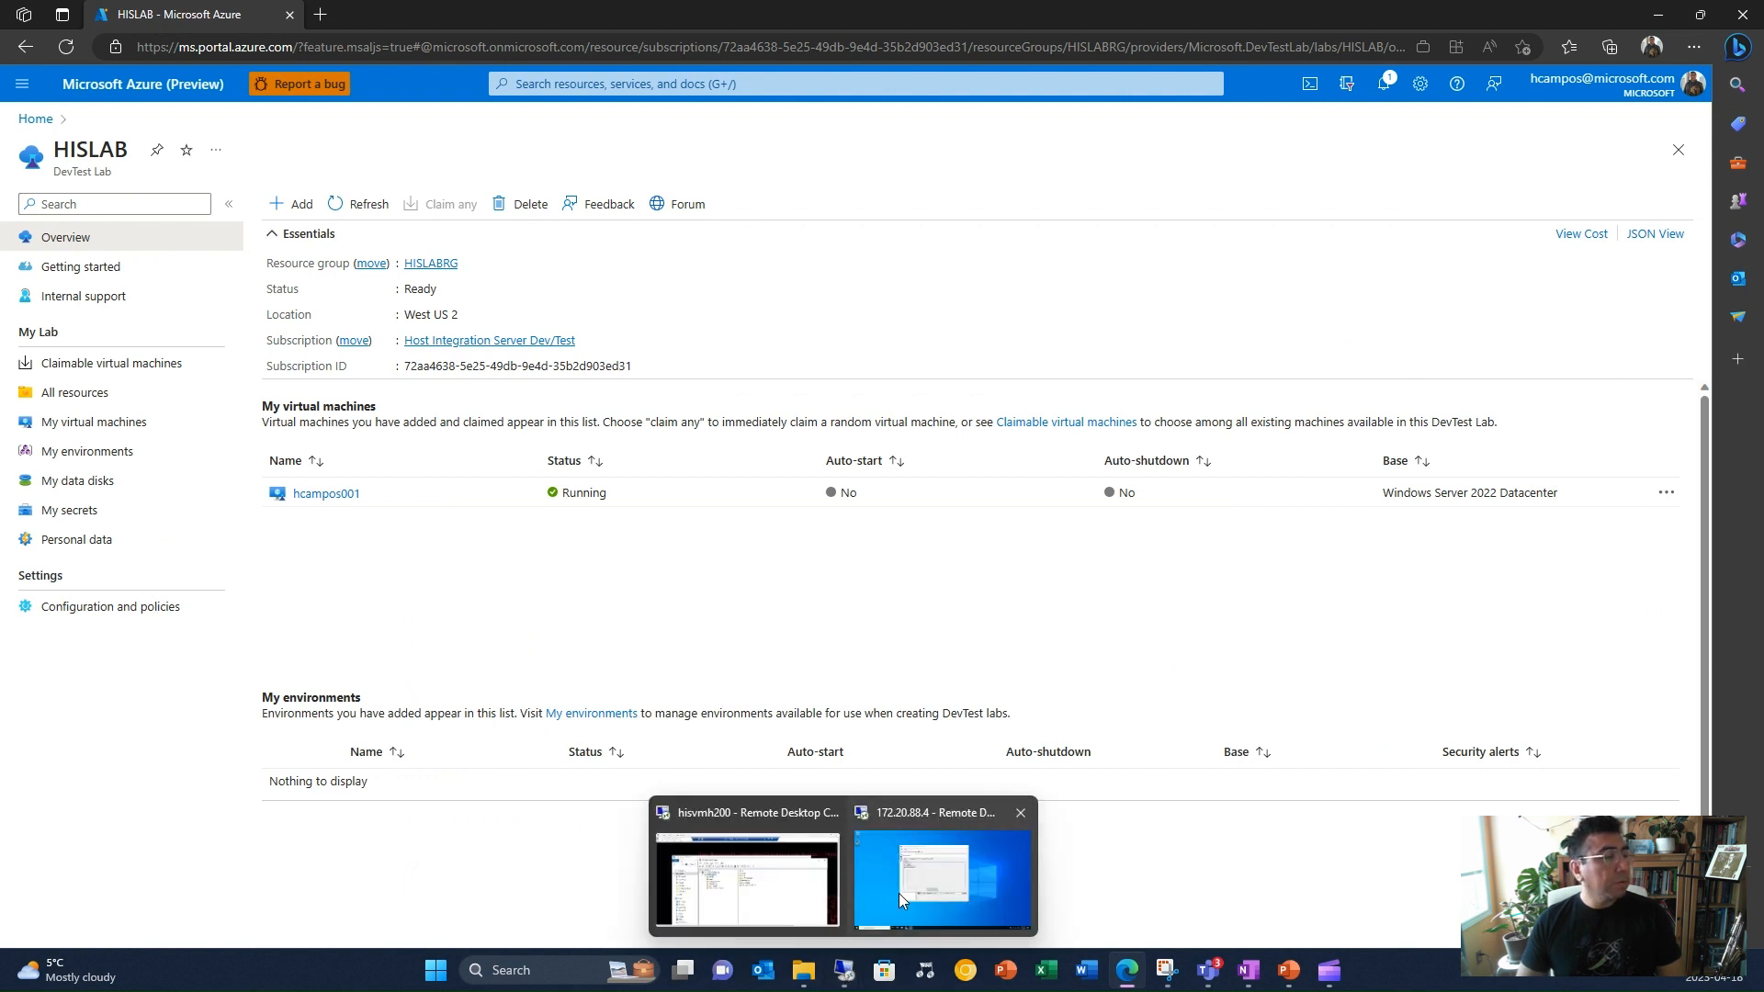
{"action": "left_click", "coordinate": [898, 893]}
{"action": "left_click", "coordinate": [851, 383]}
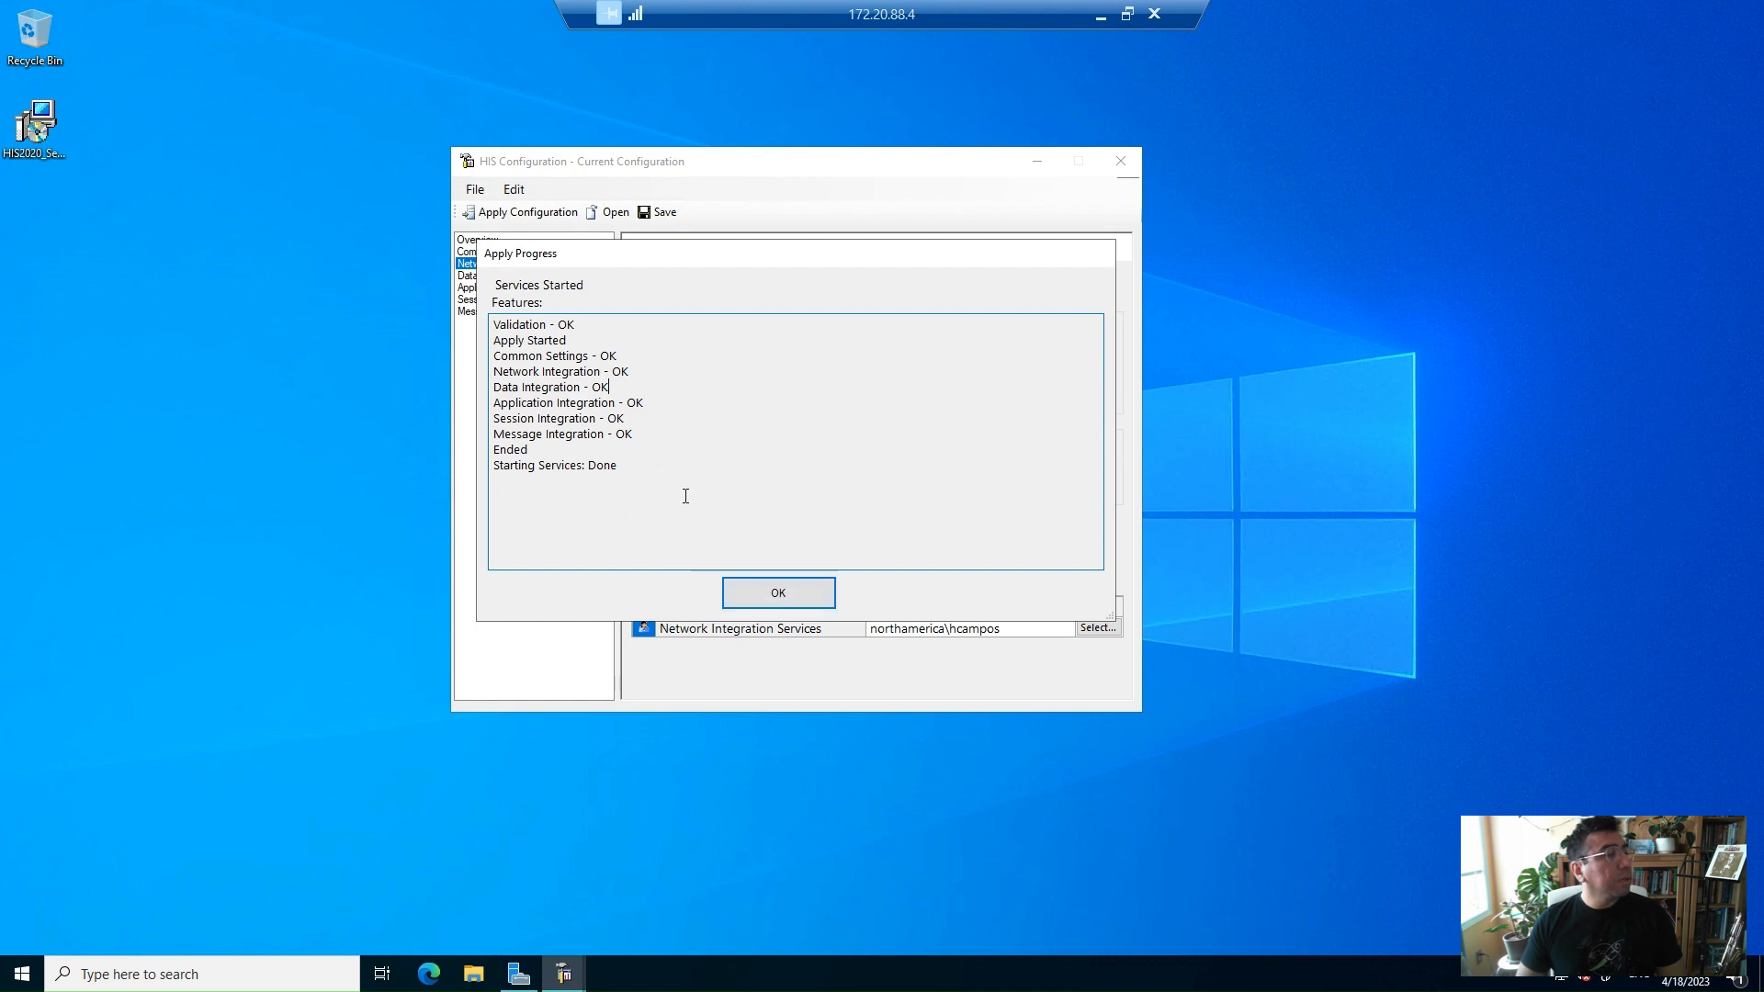
Dismiss the apply progress dialog and close the HIS Configuration tool
{"action": "left_click", "coordinate": [782, 595]}
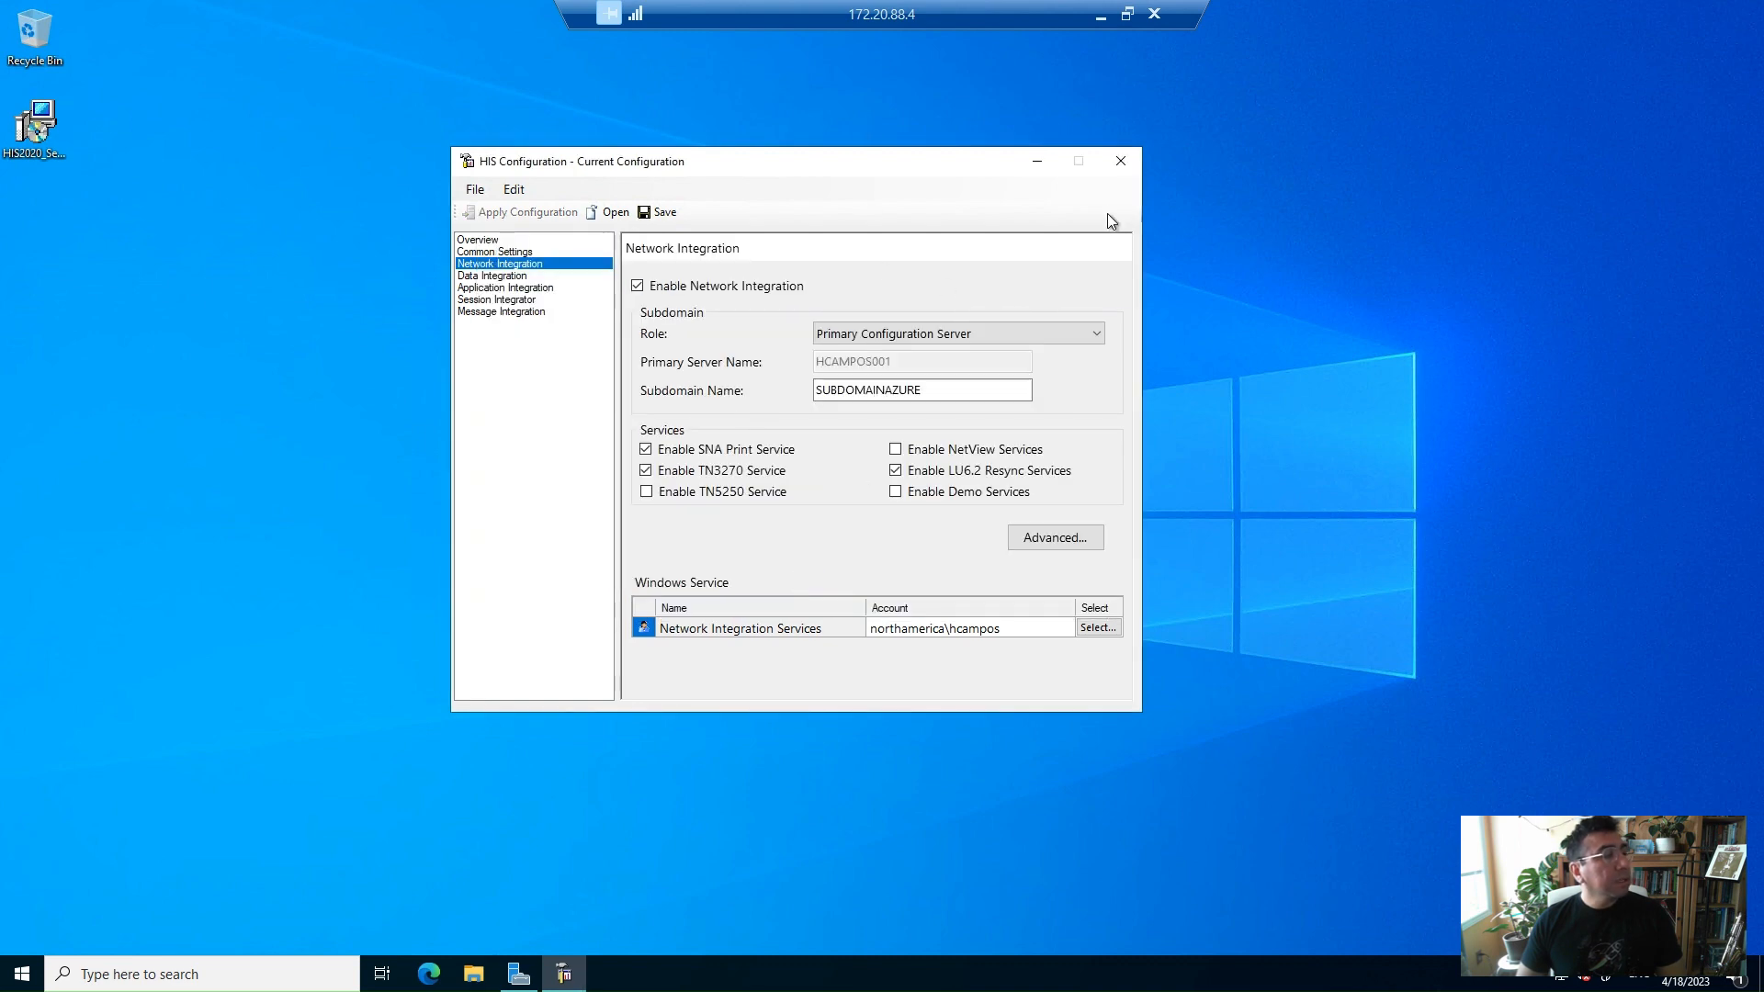
{"action": "left_click", "coordinate": [1121, 162]}
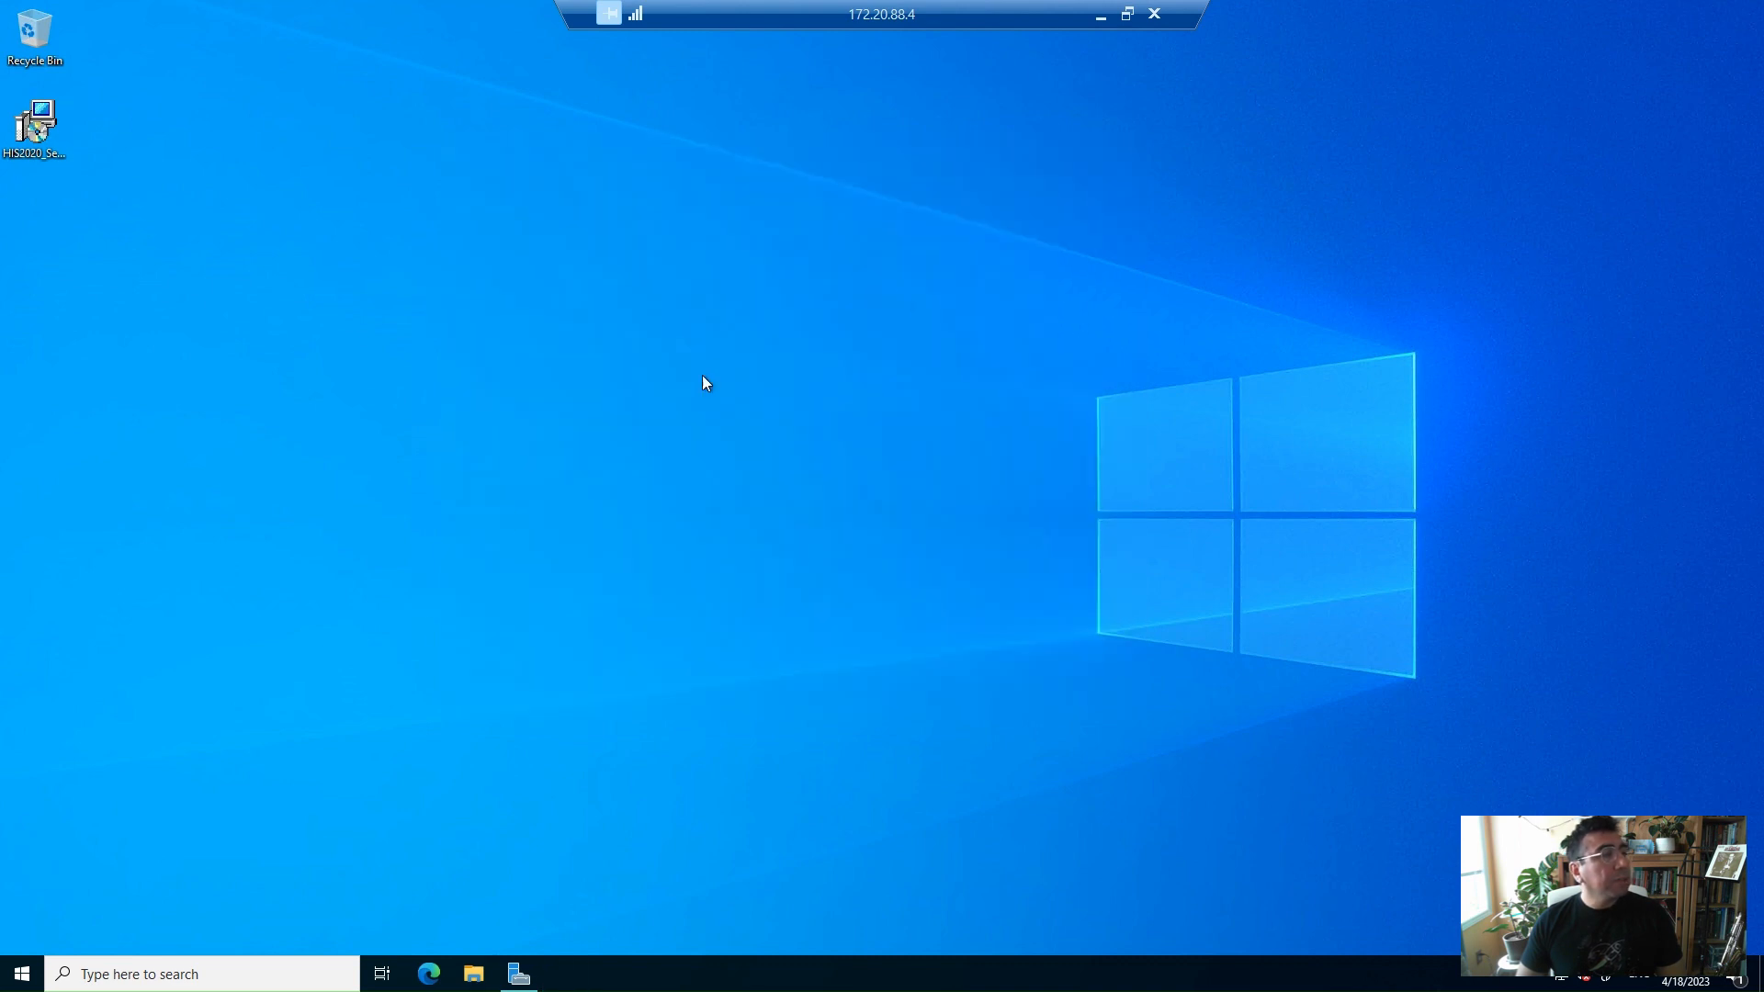
Launch SNA Manager from the Microsoft Host Integration Server folder in the Start menu
{"action": "left_click", "coordinate": [22, 974]}
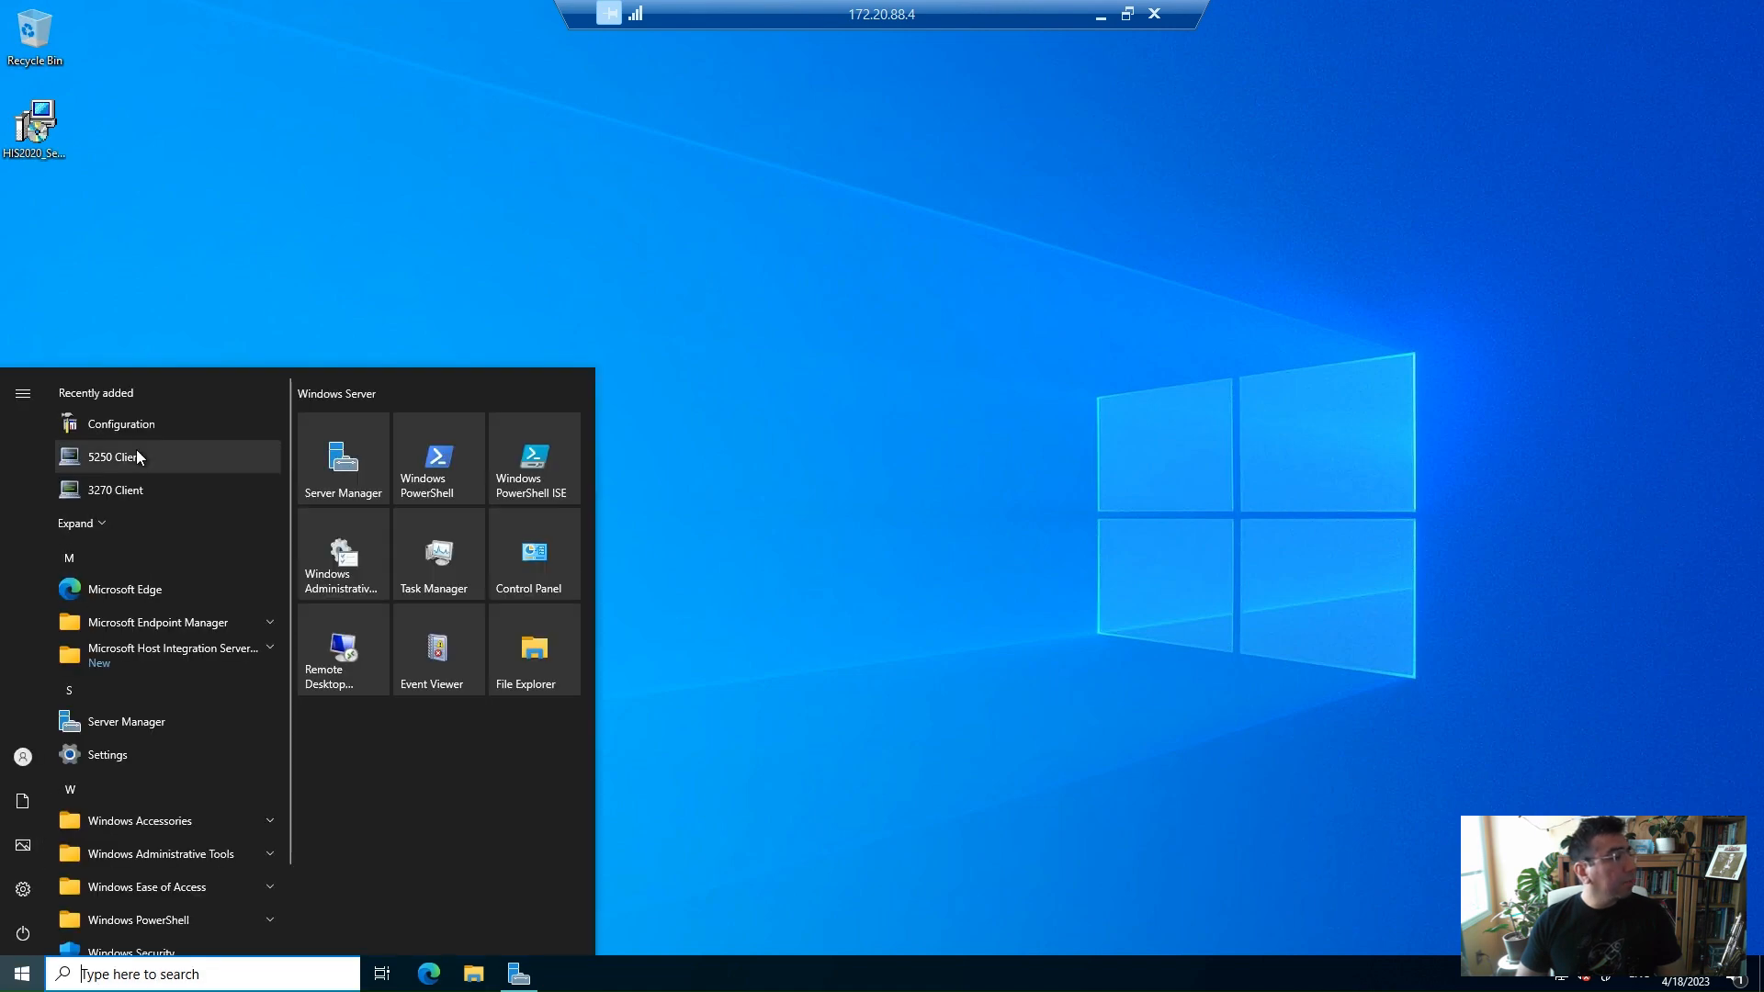
{"action": "left_click", "coordinate": [213, 648]}
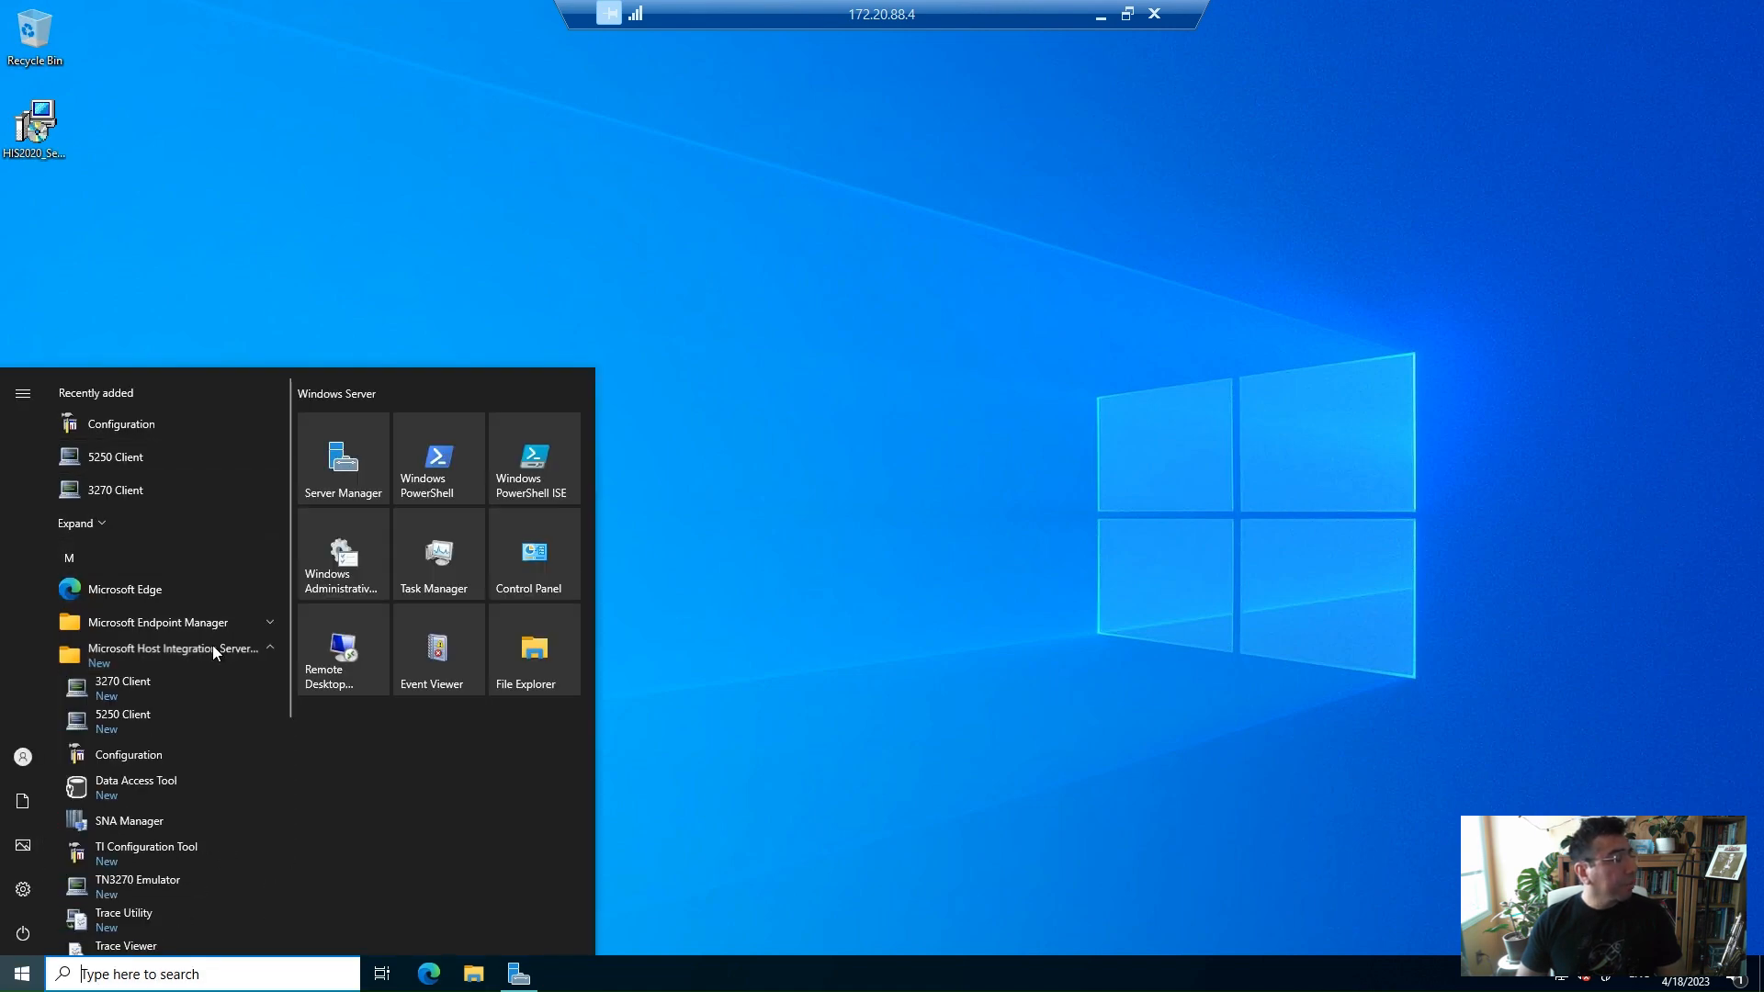
{"action": "left_click", "coordinate": [136, 821]}
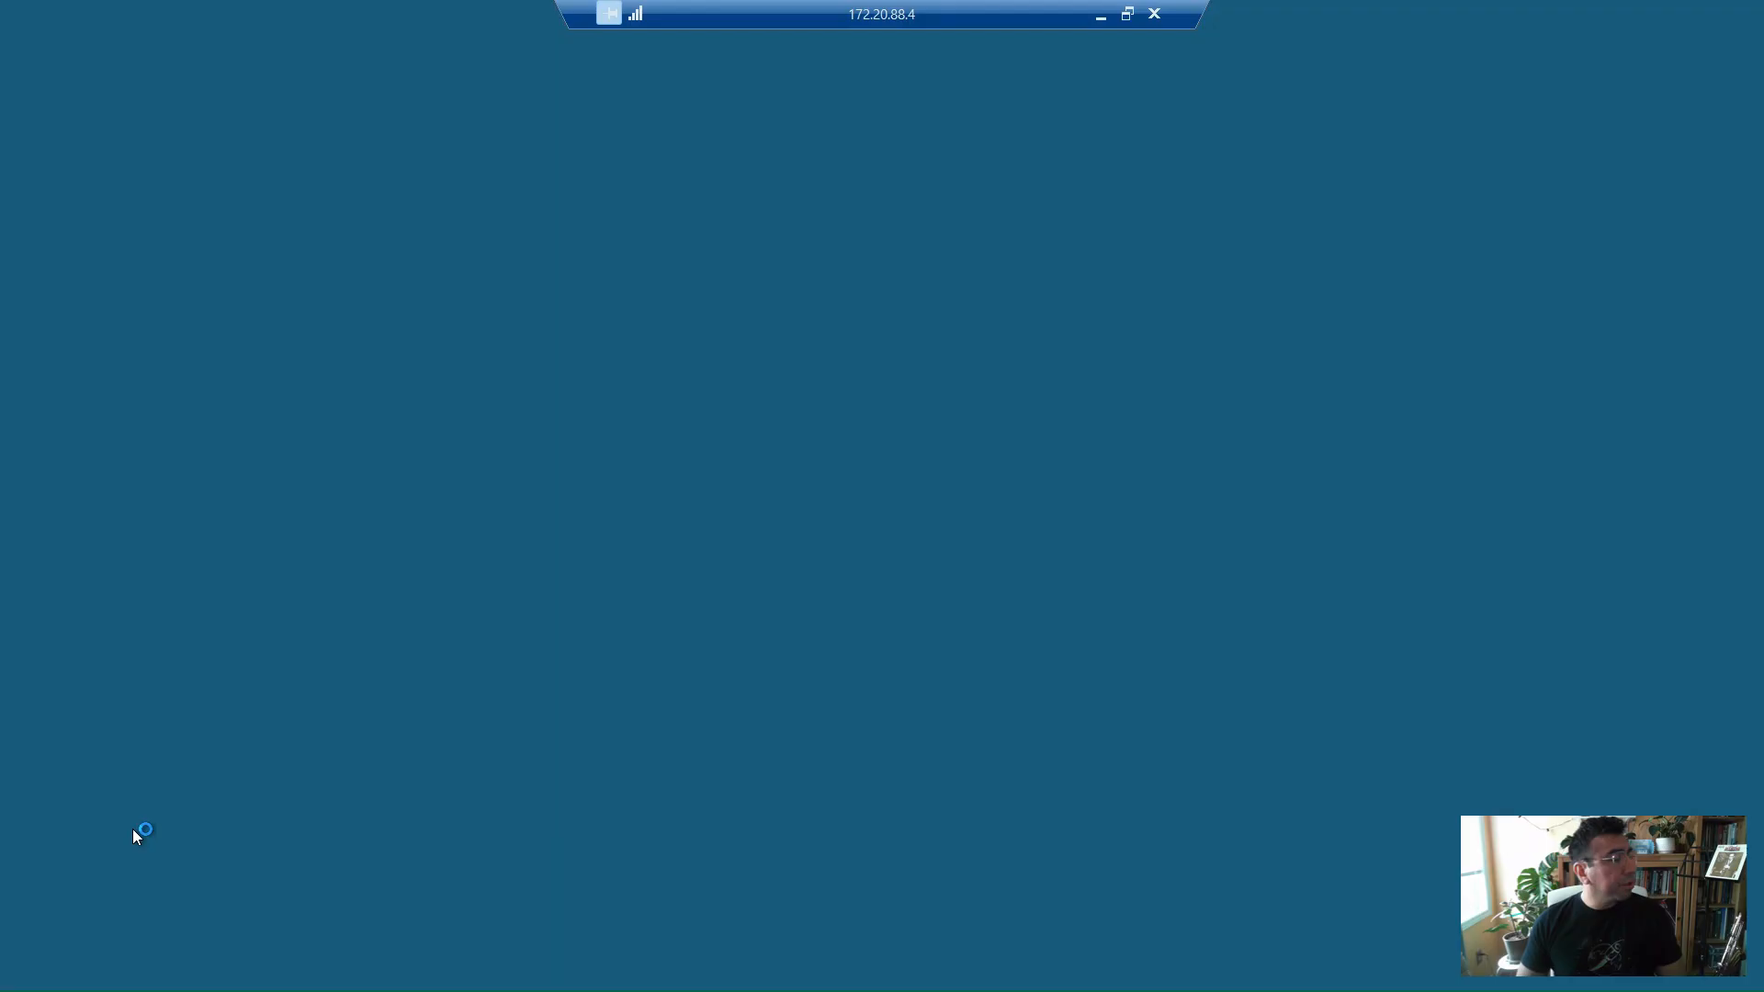
{"action": "left_click", "coordinate": [792, 613]}
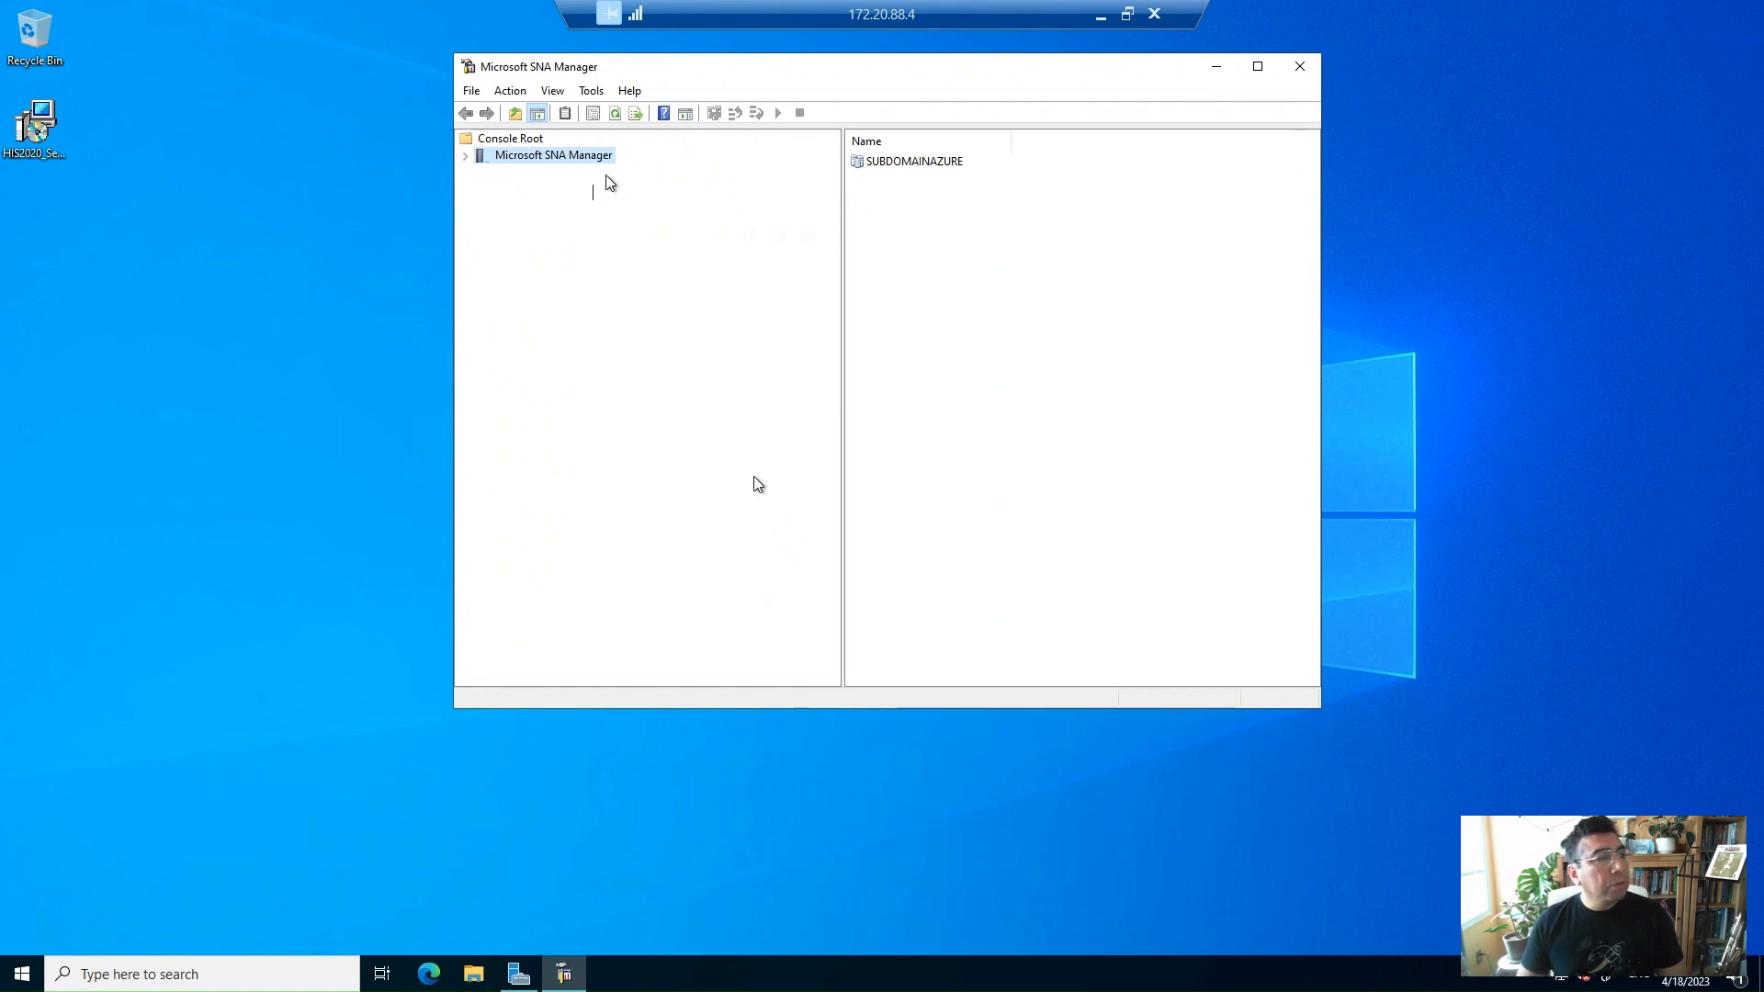
Expand the SUBDOMAINAZURE subdomain tree down through Servers and HCAMPOS001 to its SNA Service
{"action": "left_click", "coordinate": [932, 171]}
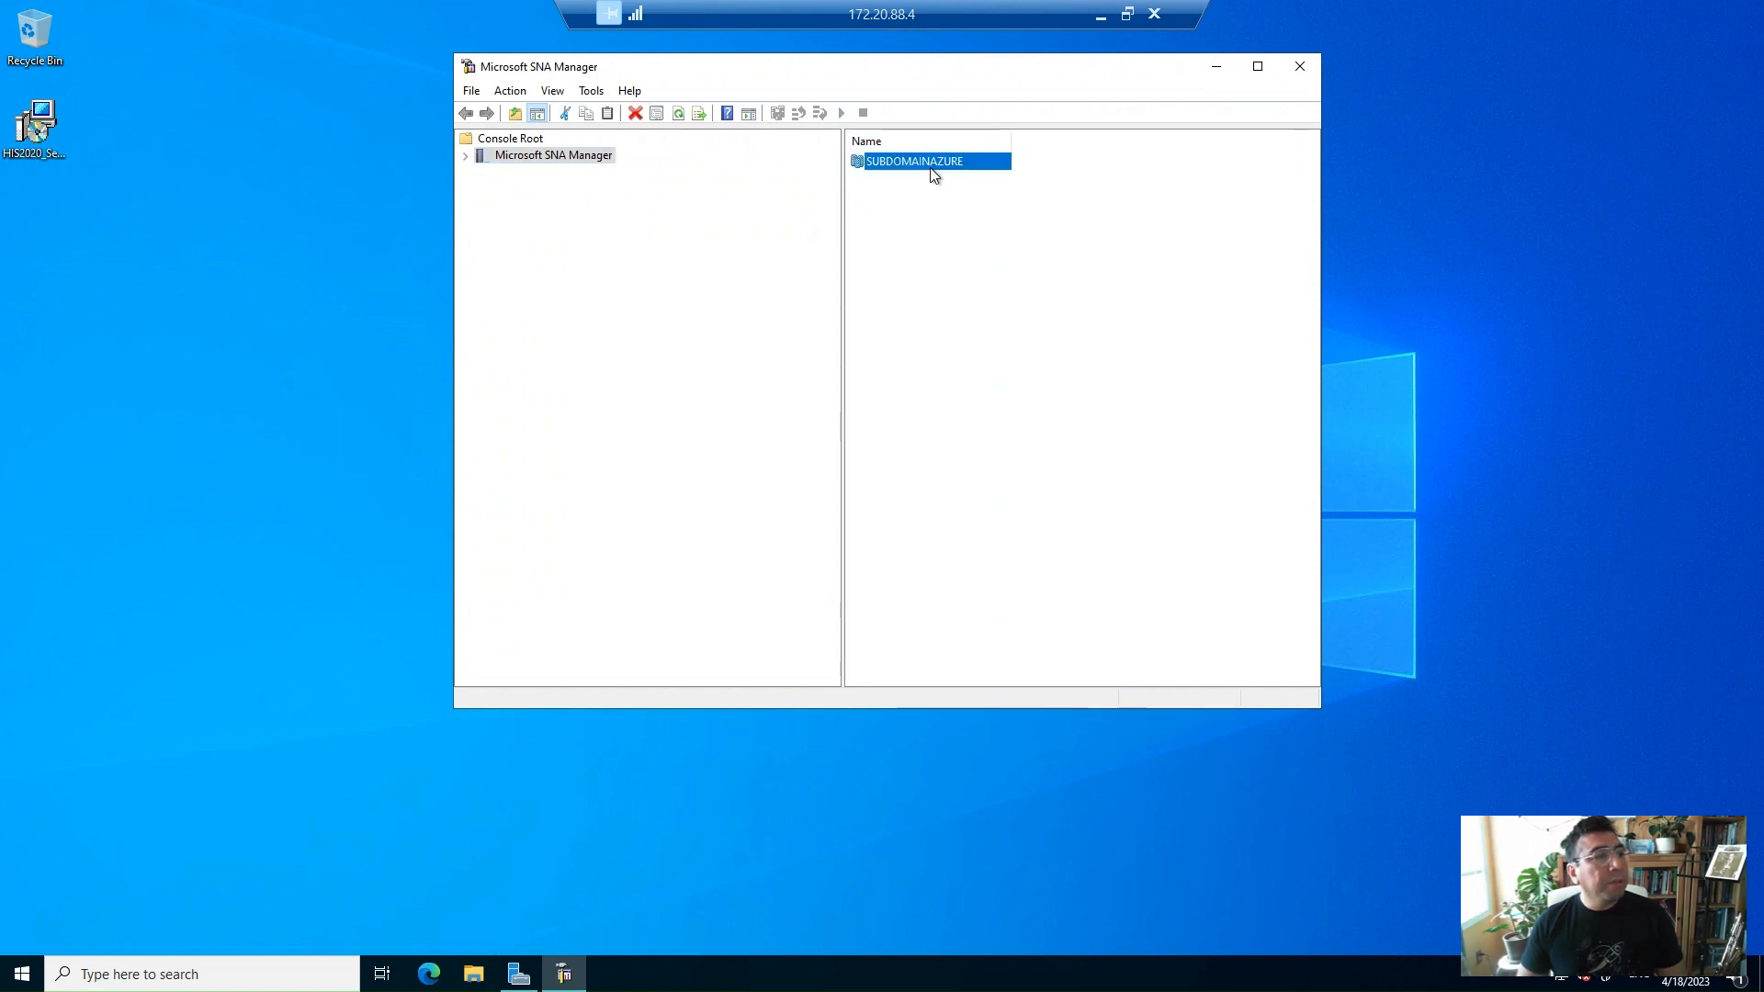
{"action": "double_click", "coordinate": [932, 171]}
{"action": "left_click", "coordinate": [550, 175]}
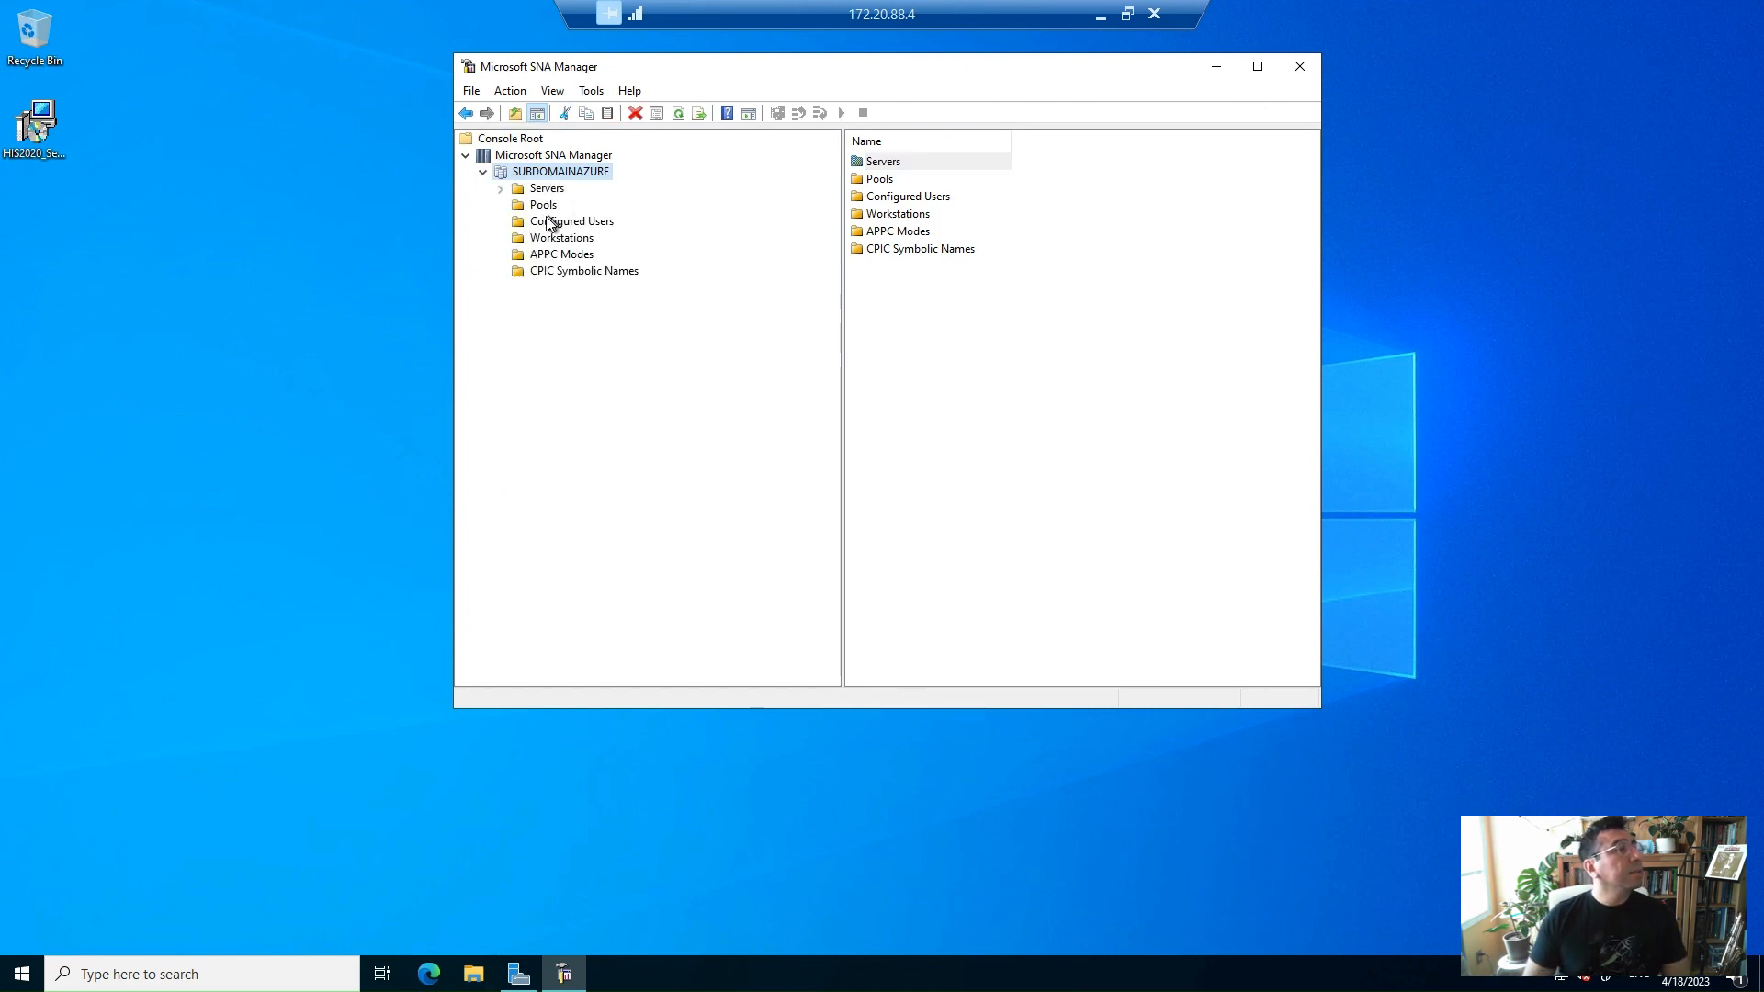
{"action": "double_click", "coordinate": [549, 188]}
{"action": "left_click", "coordinate": [602, 208]}
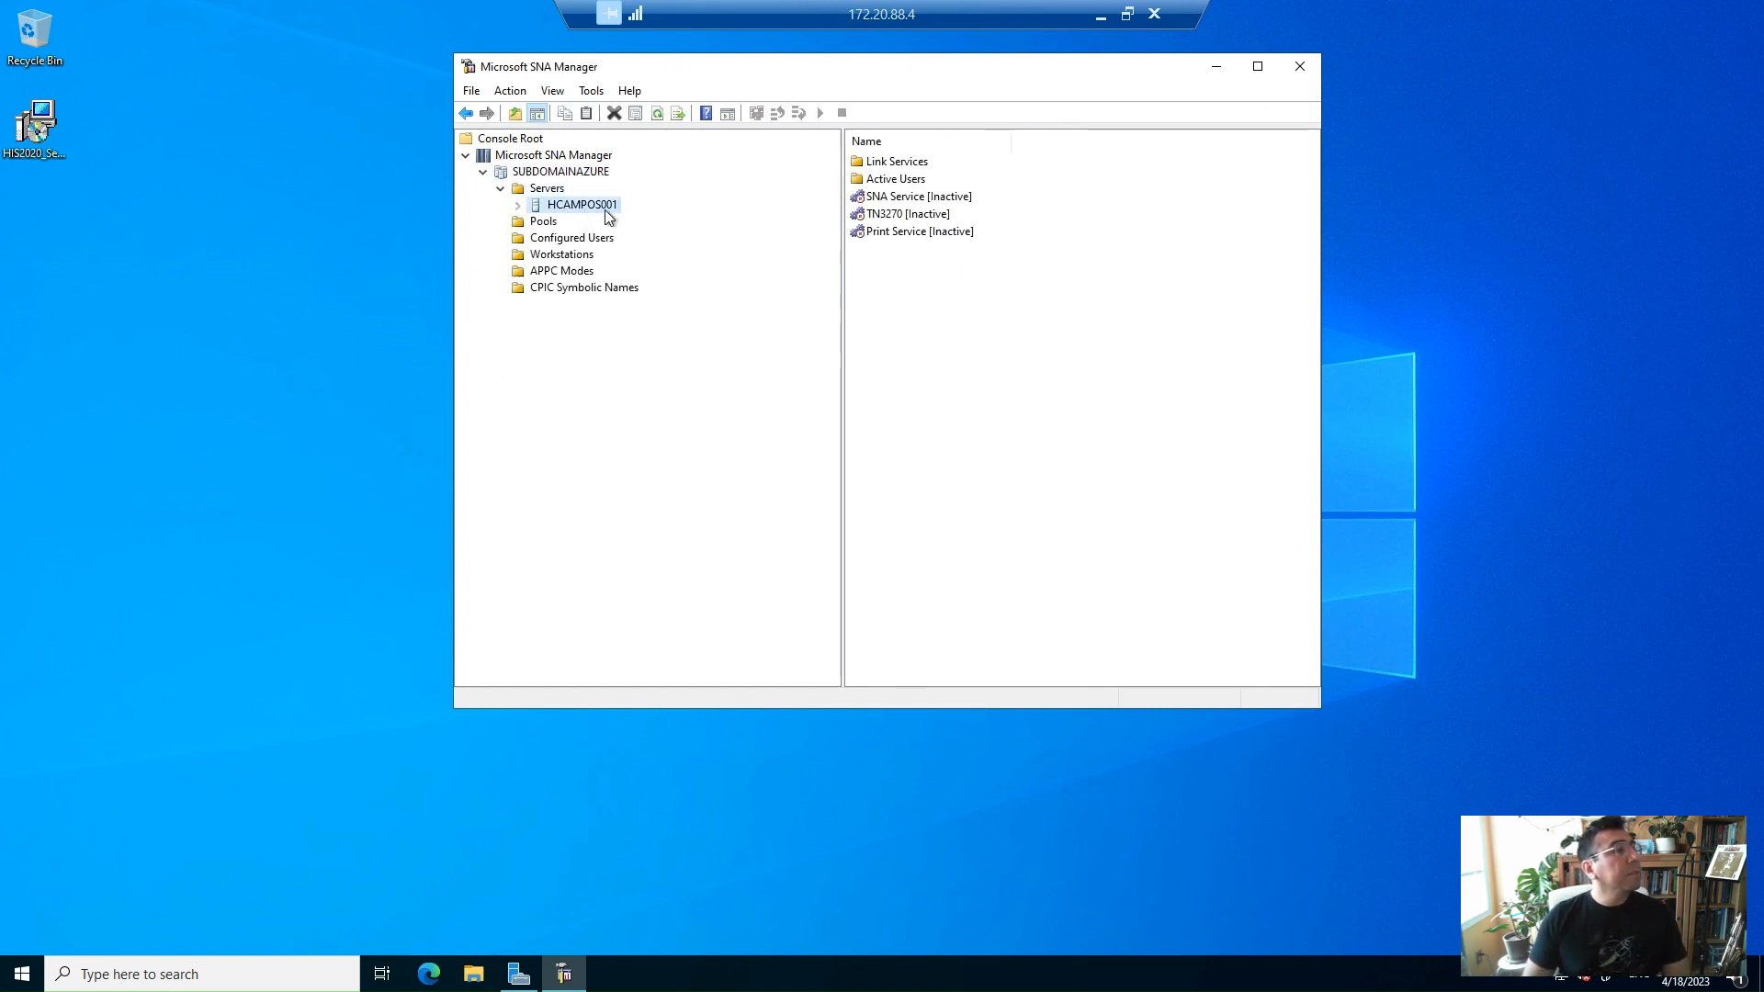
{"action": "double_click", "coordinate": [607, 210]}
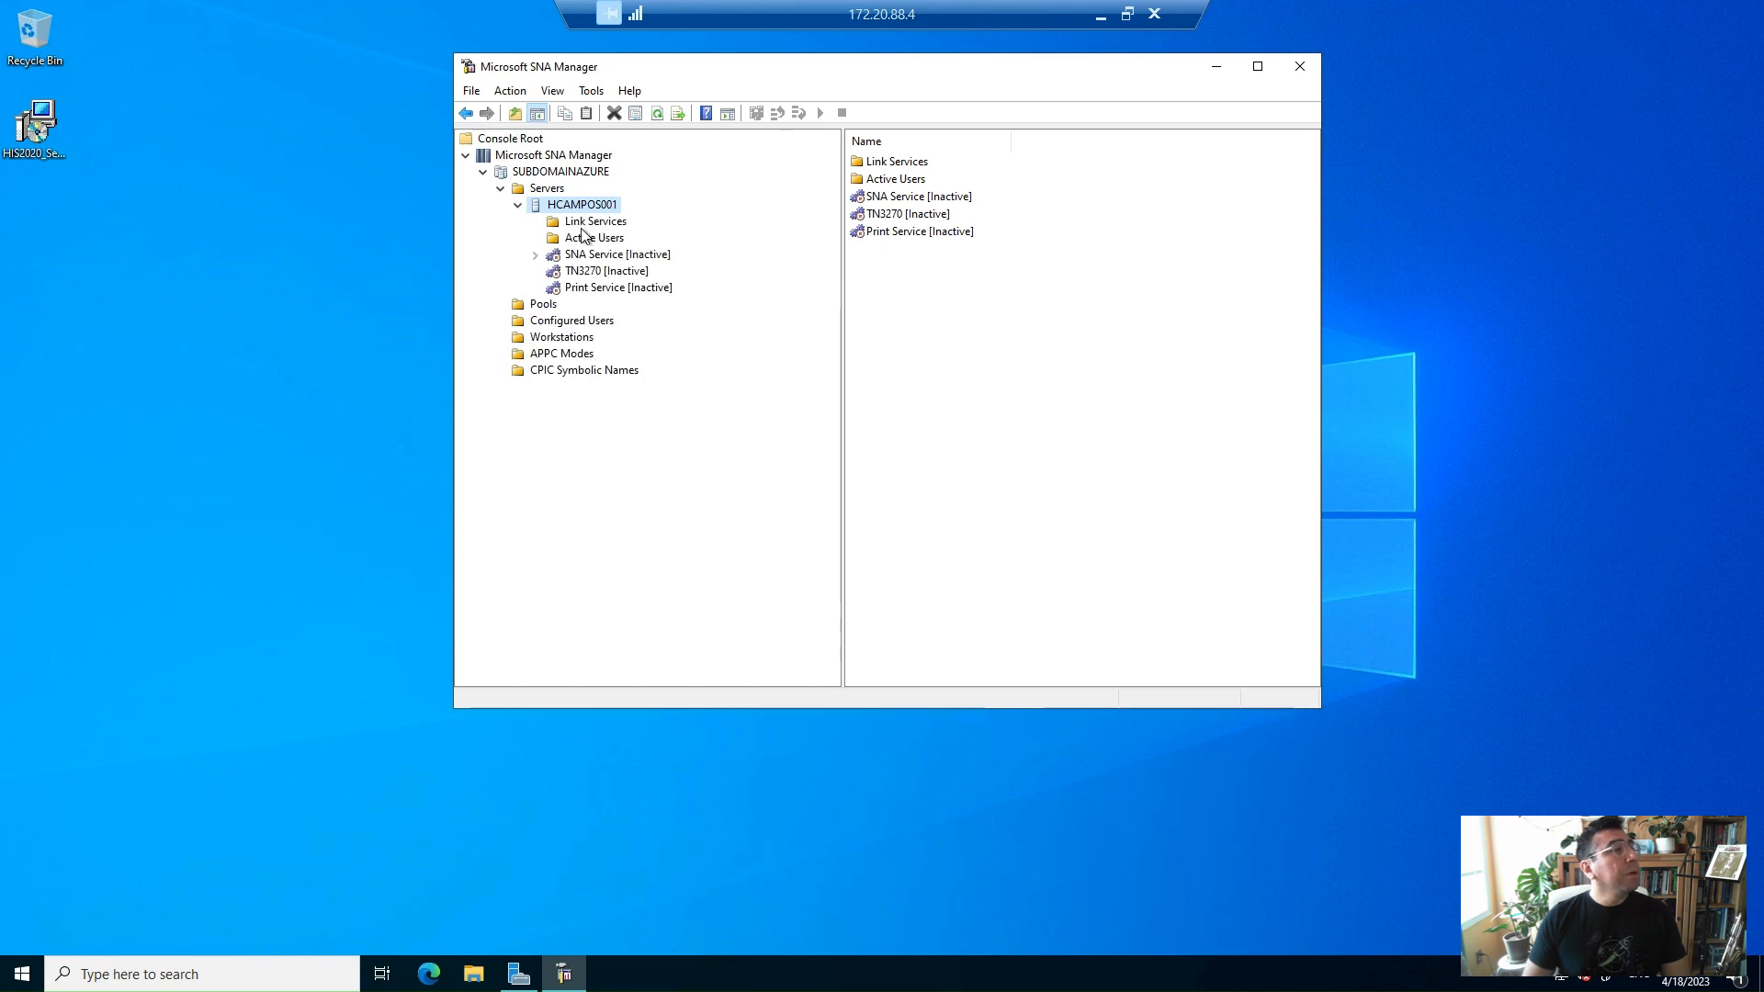
{"action": "double_click", "coordinate": [644, 256]}
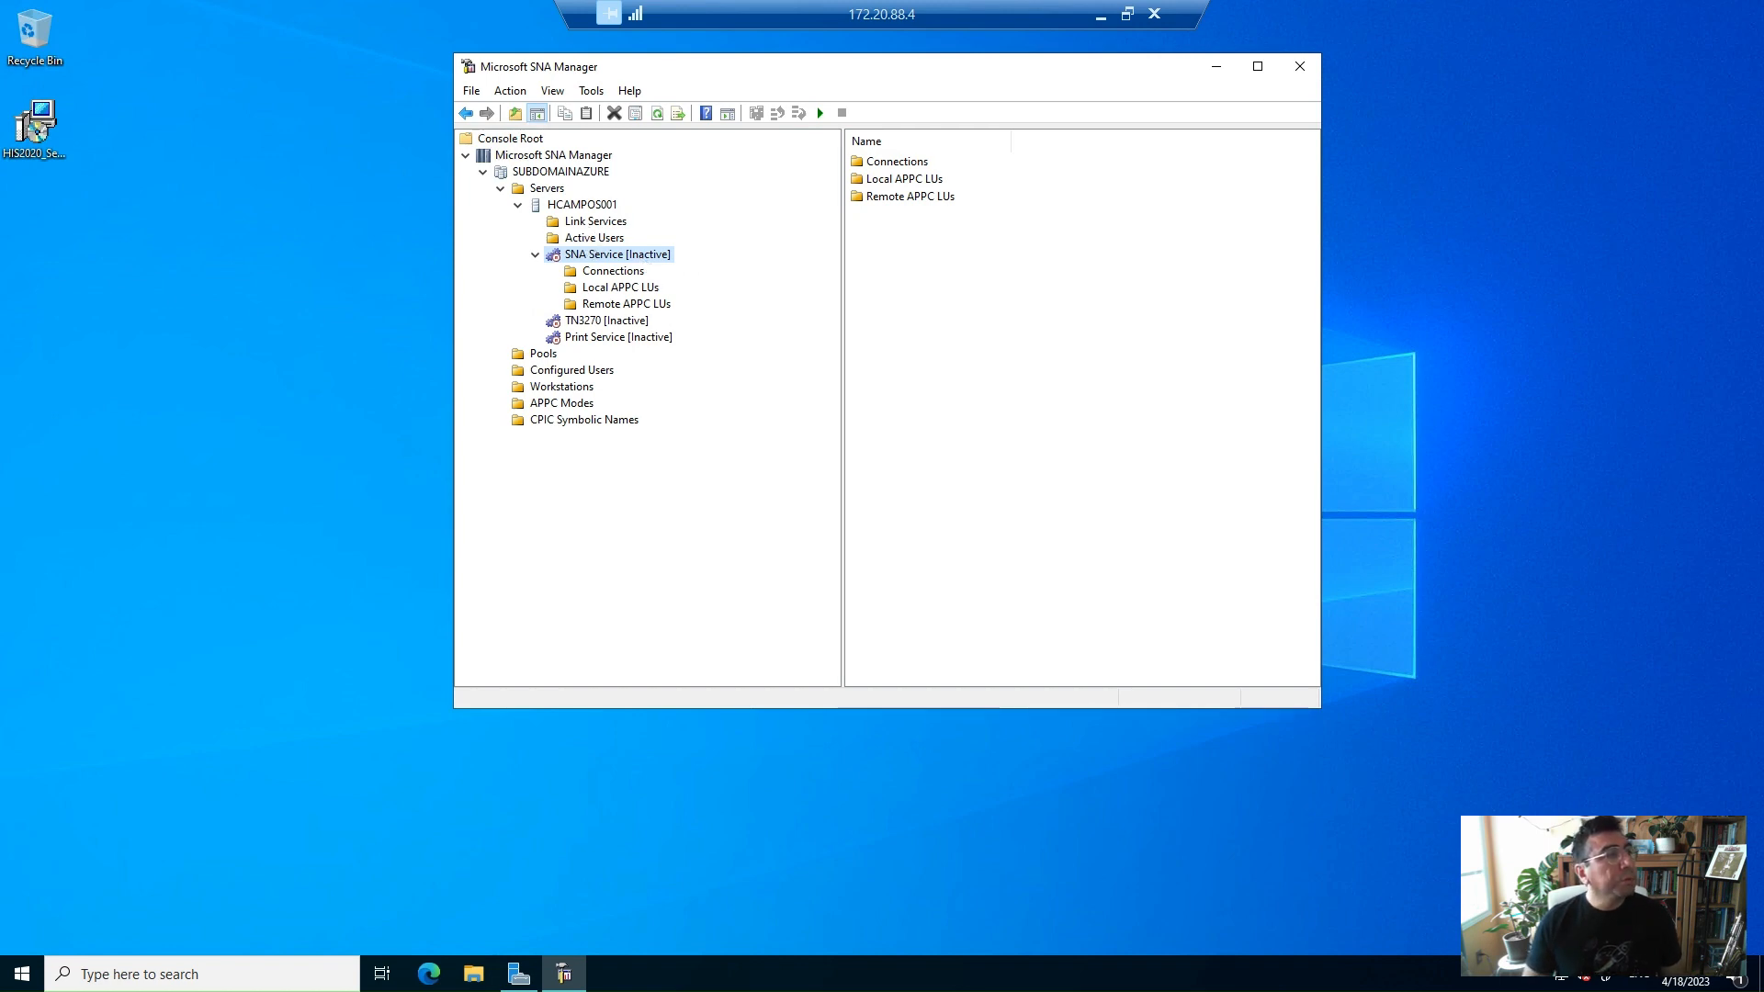
Add a new IP-DLC Link Service to the server's Link Services
{"action": "left_click", "coordinate": [616, 223]}
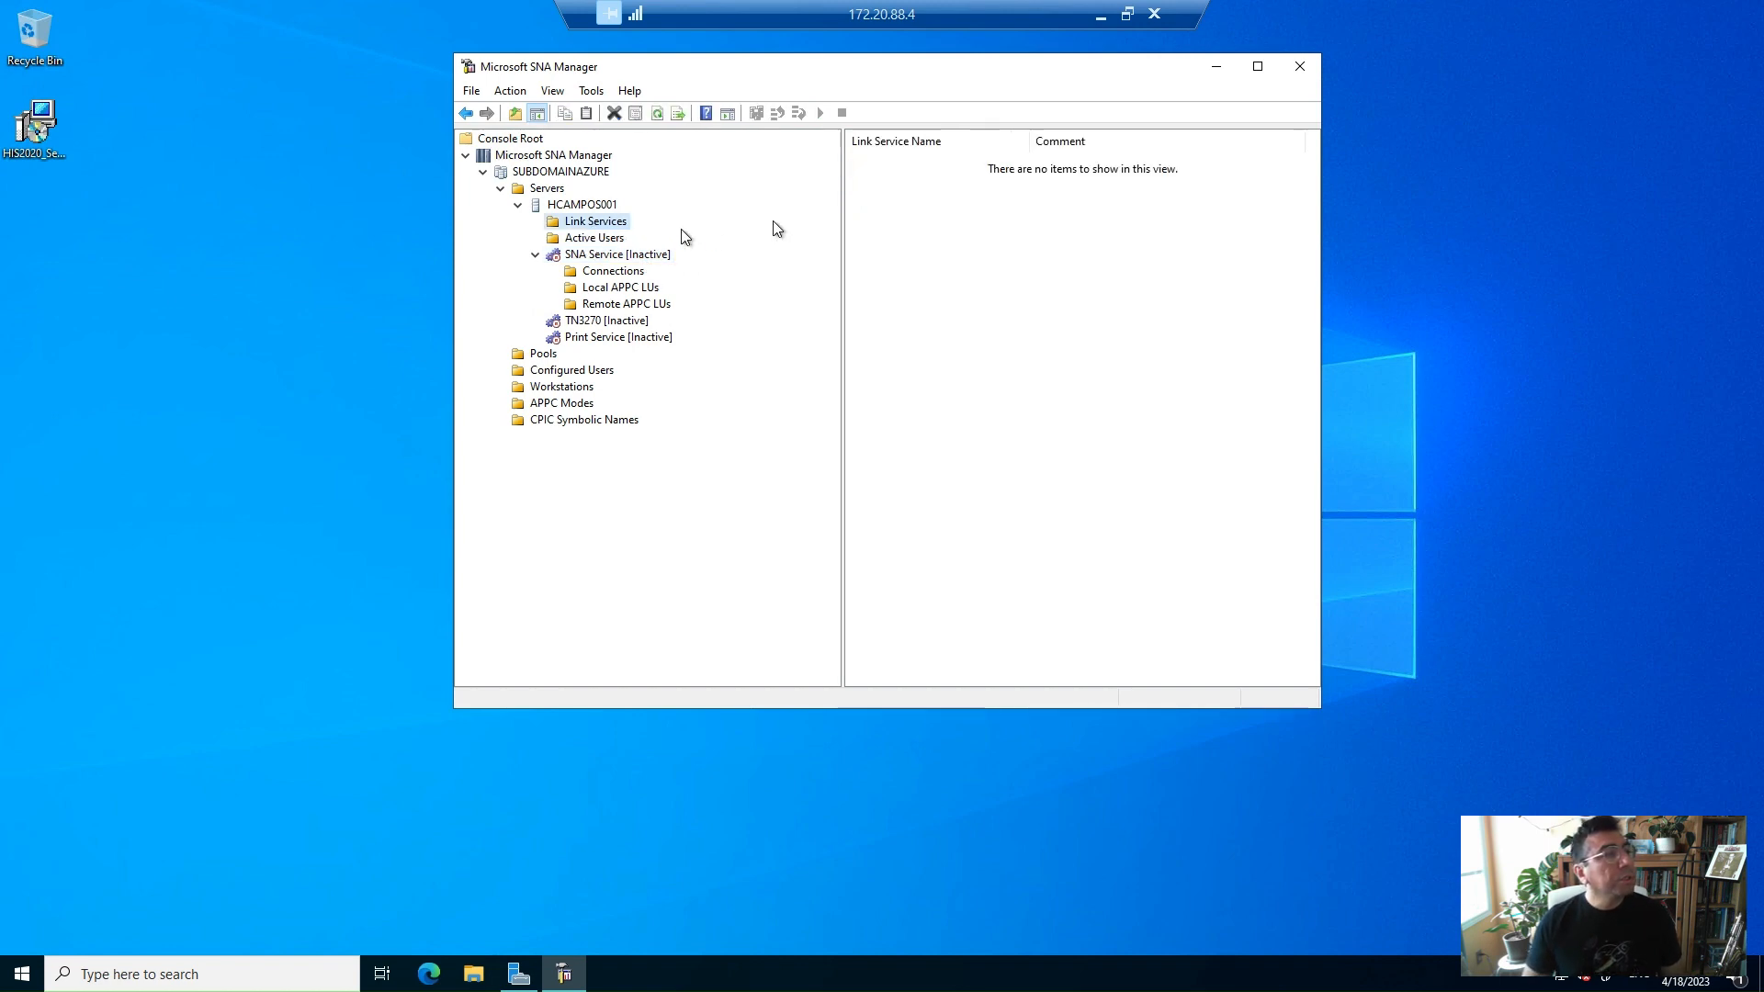
{"action": "right_click", "coordinate": [618, 223]}
{"action": "mouse_move", "coordinate": [702, 282]}
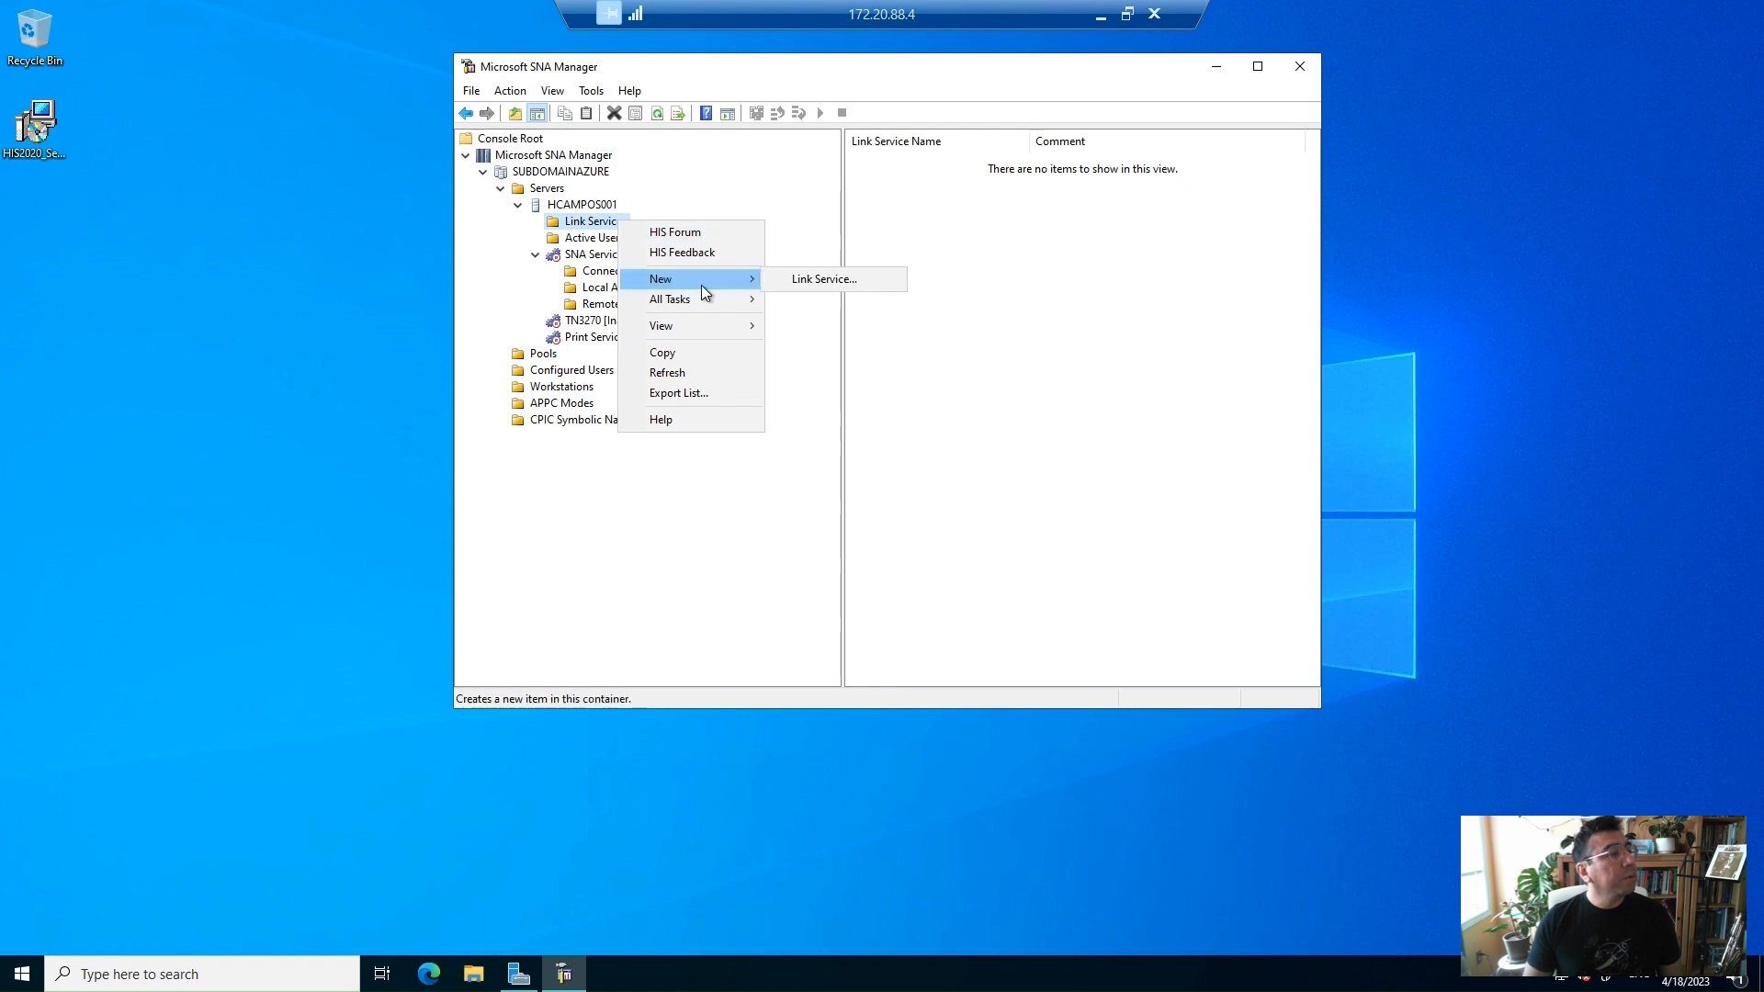
{"action": "left_click", "coordinate": [819, 281]}
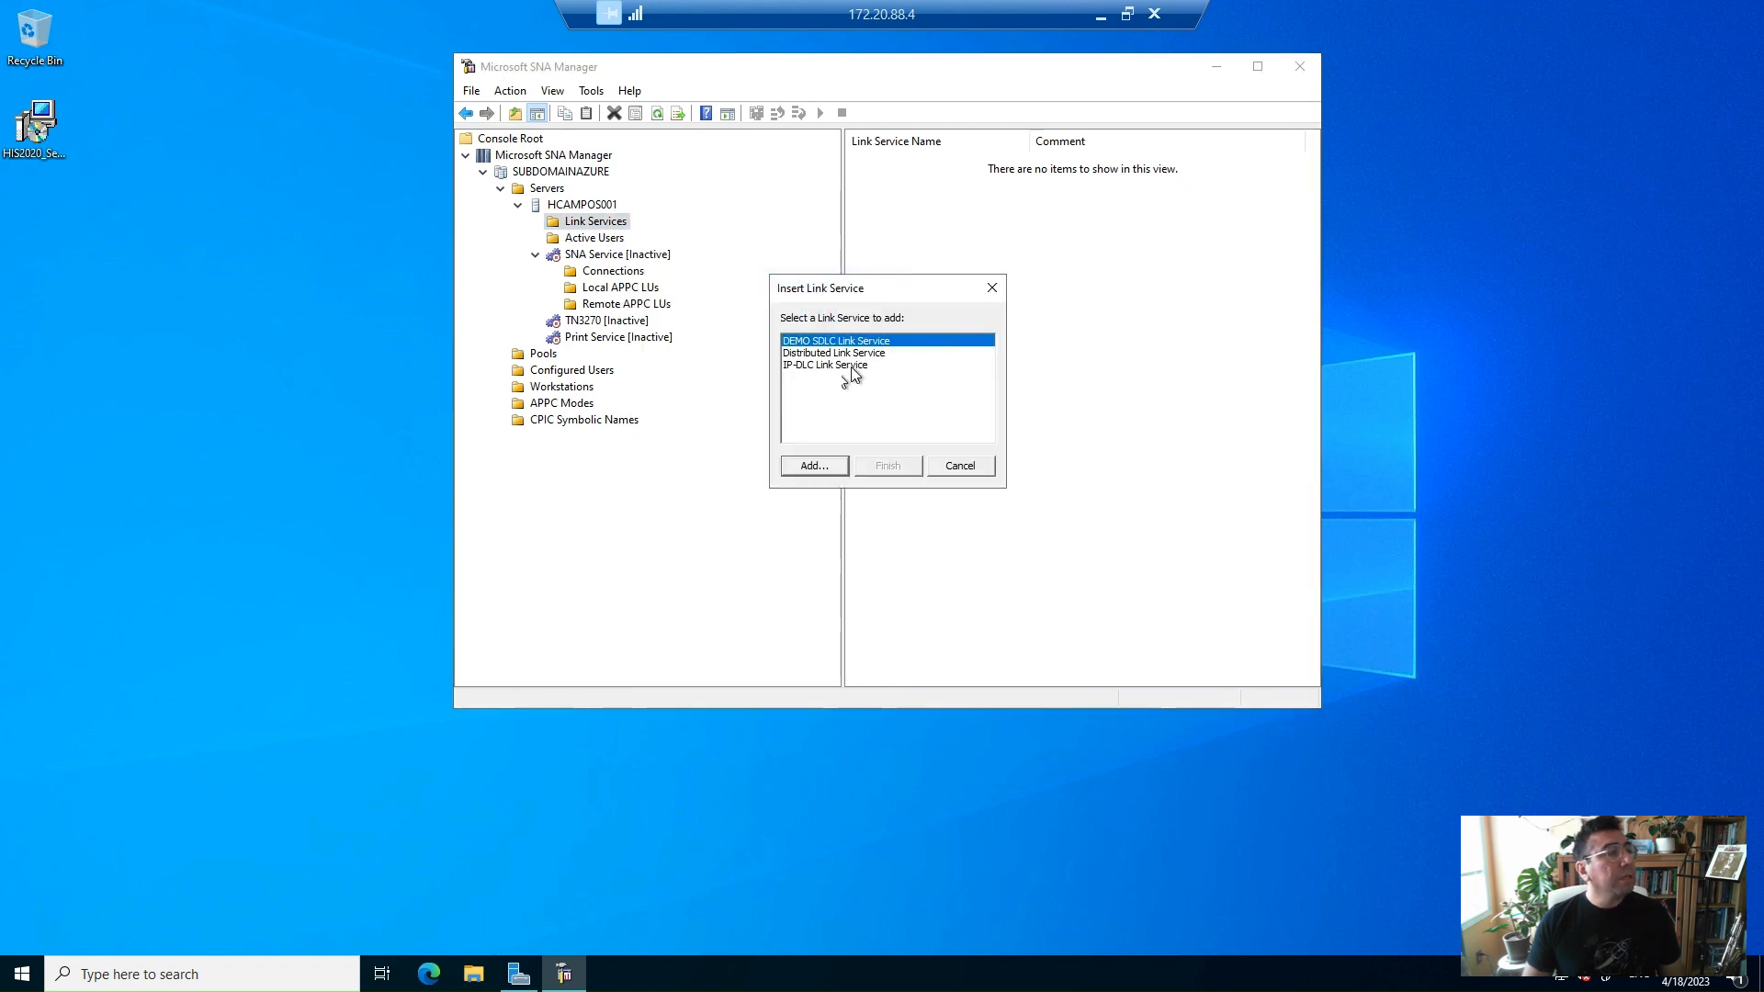
{"action": "left_click", "coordinate": [852, 366]}
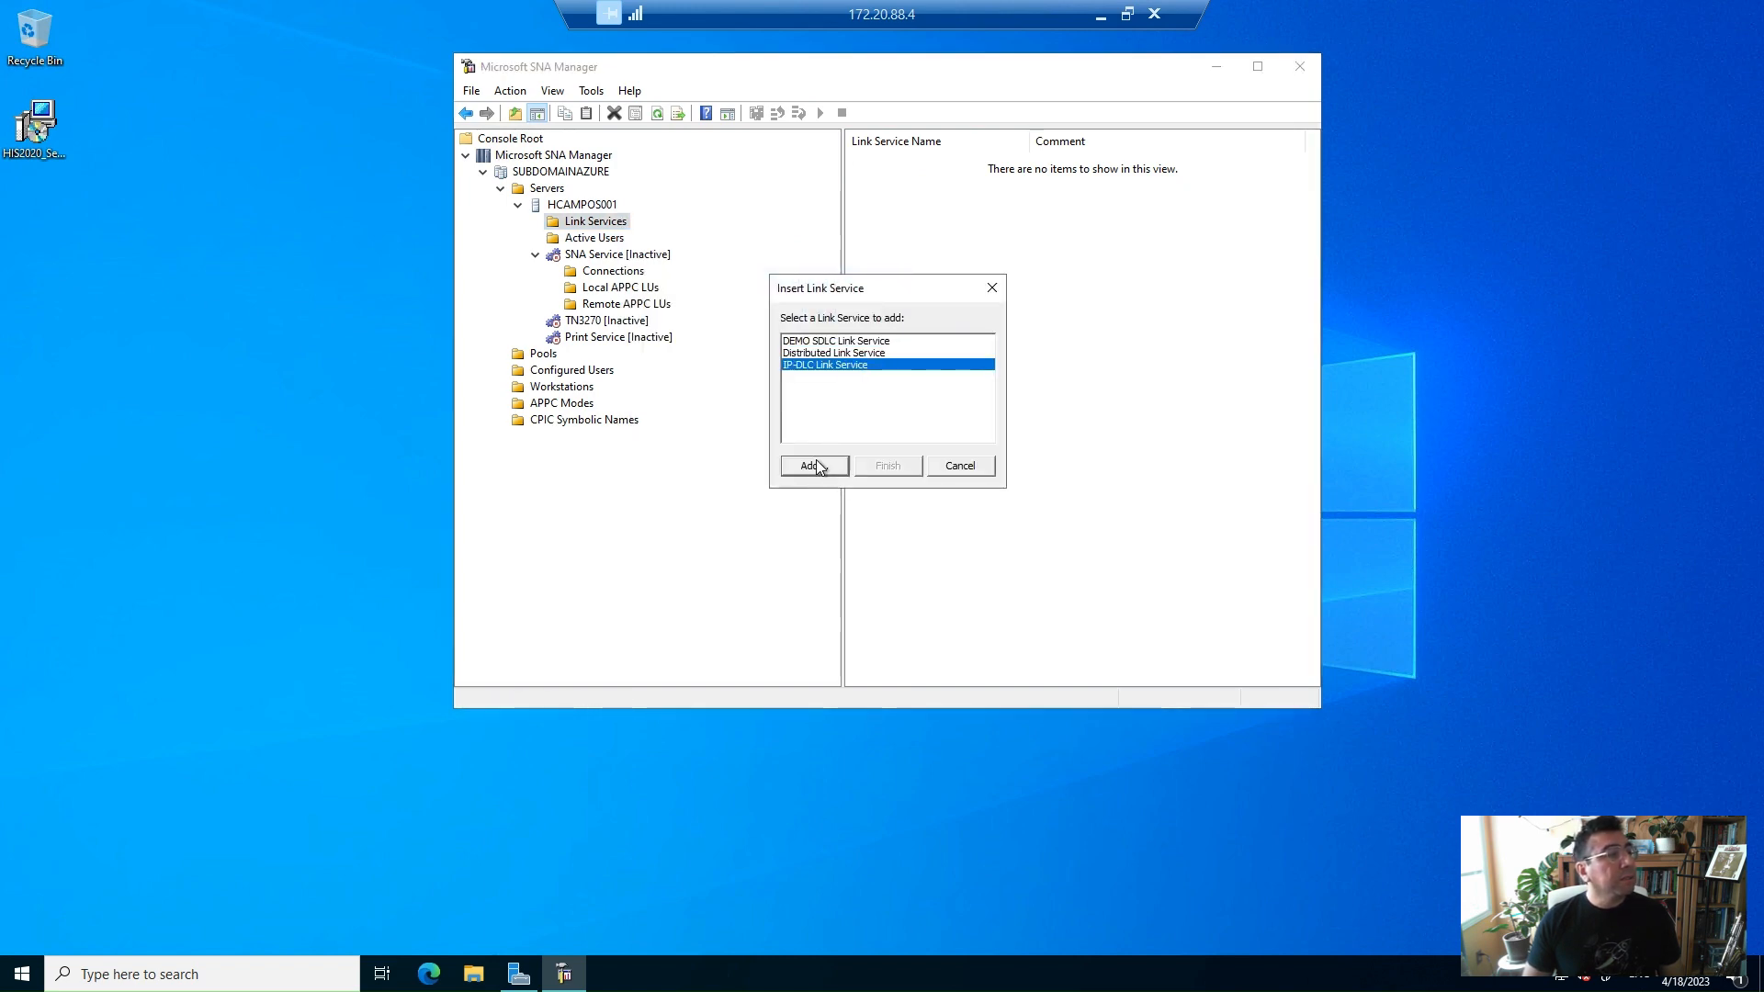
{"action": "left_click", "coordinate": [813, 466]}
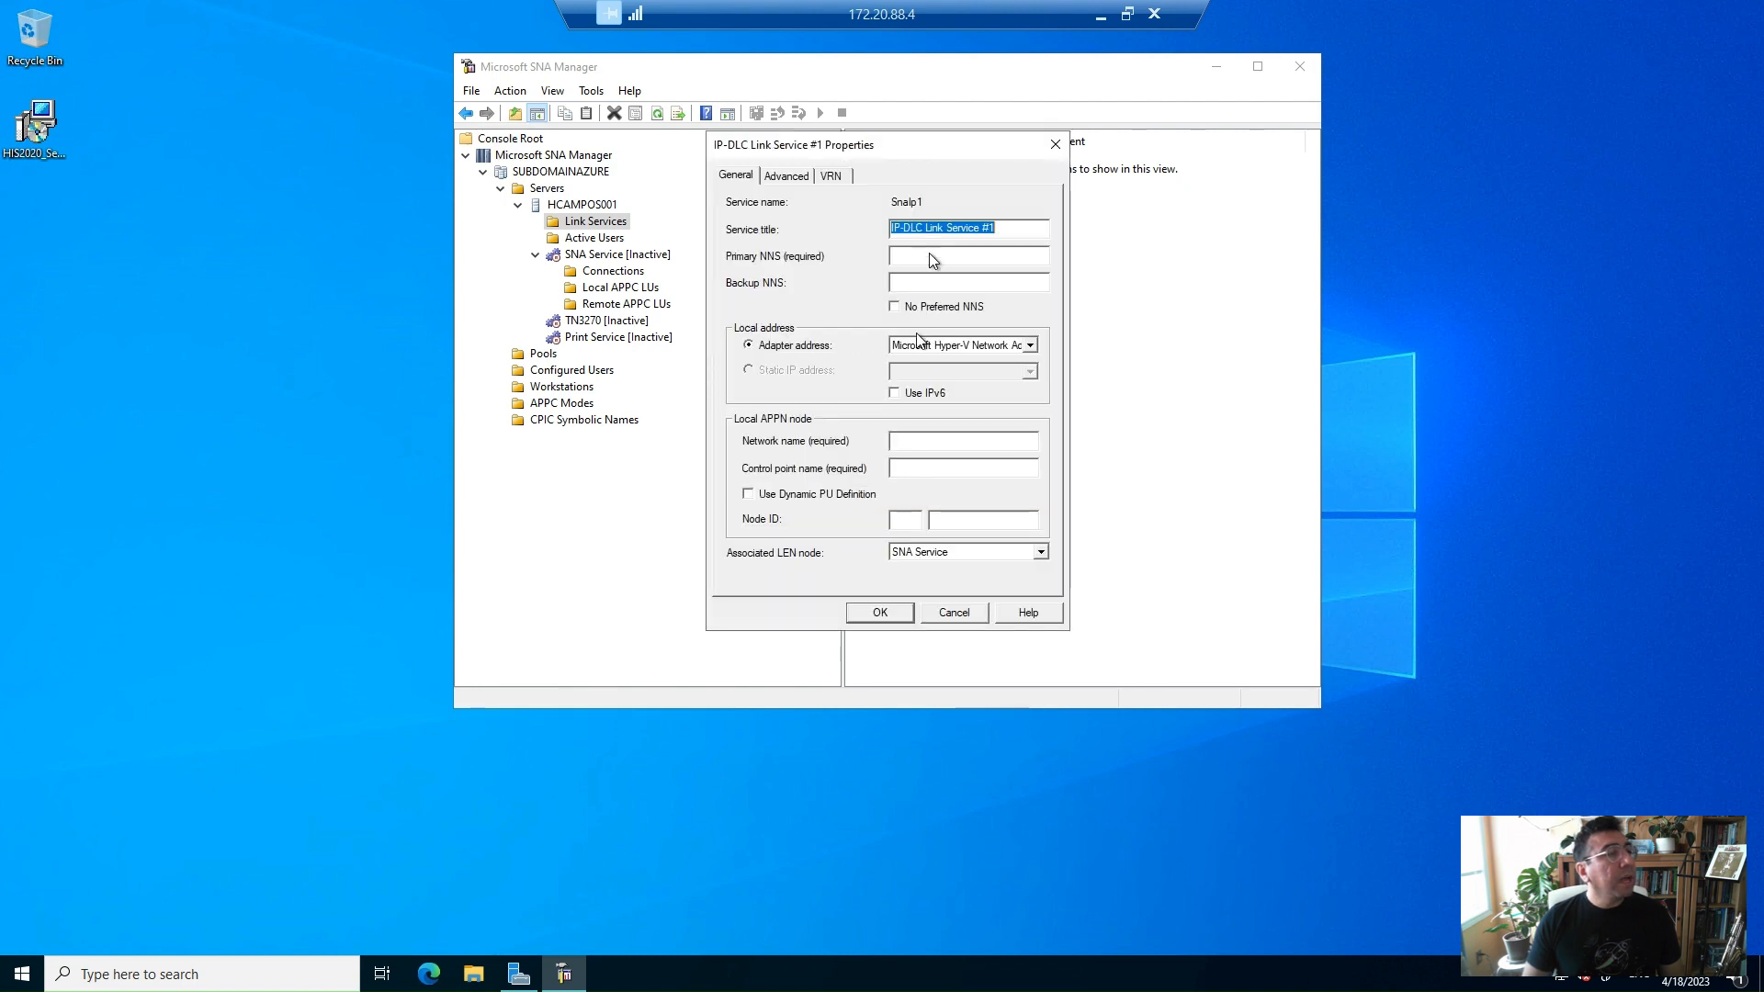
Set the link service's primary NNS to SYS1
{"action": "left_click", "coordinate": [933, 257]}
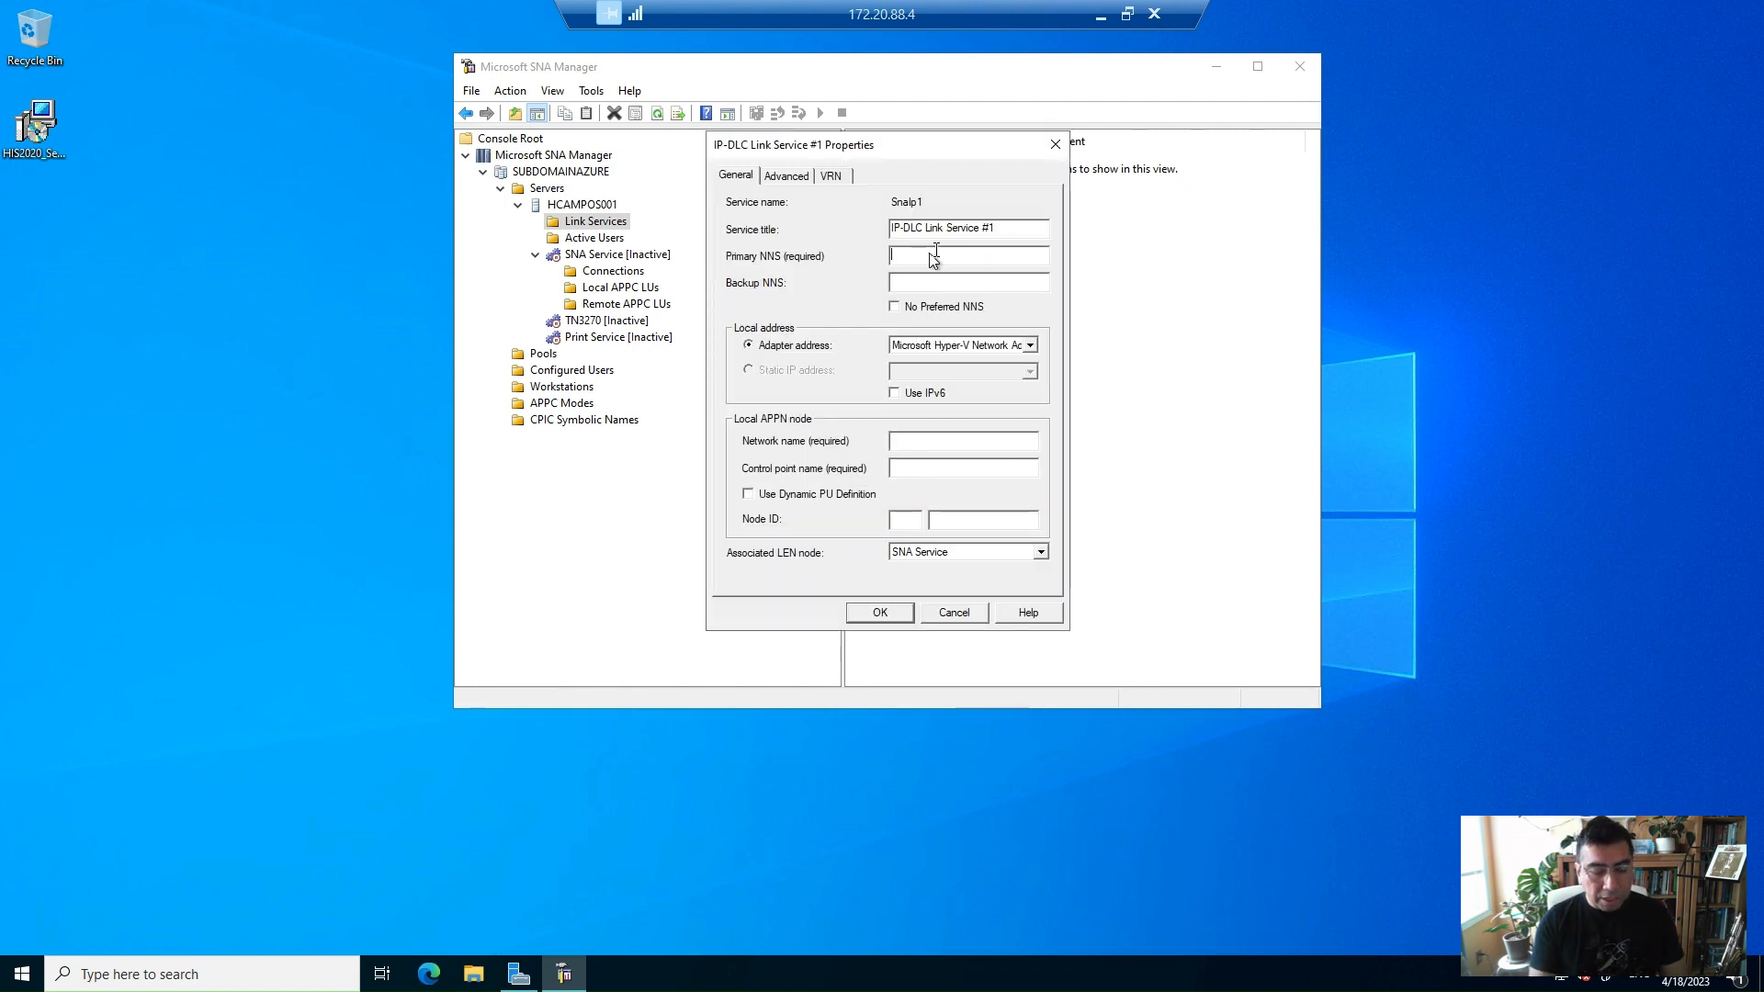
{"action": "type", "text": "SYS"}
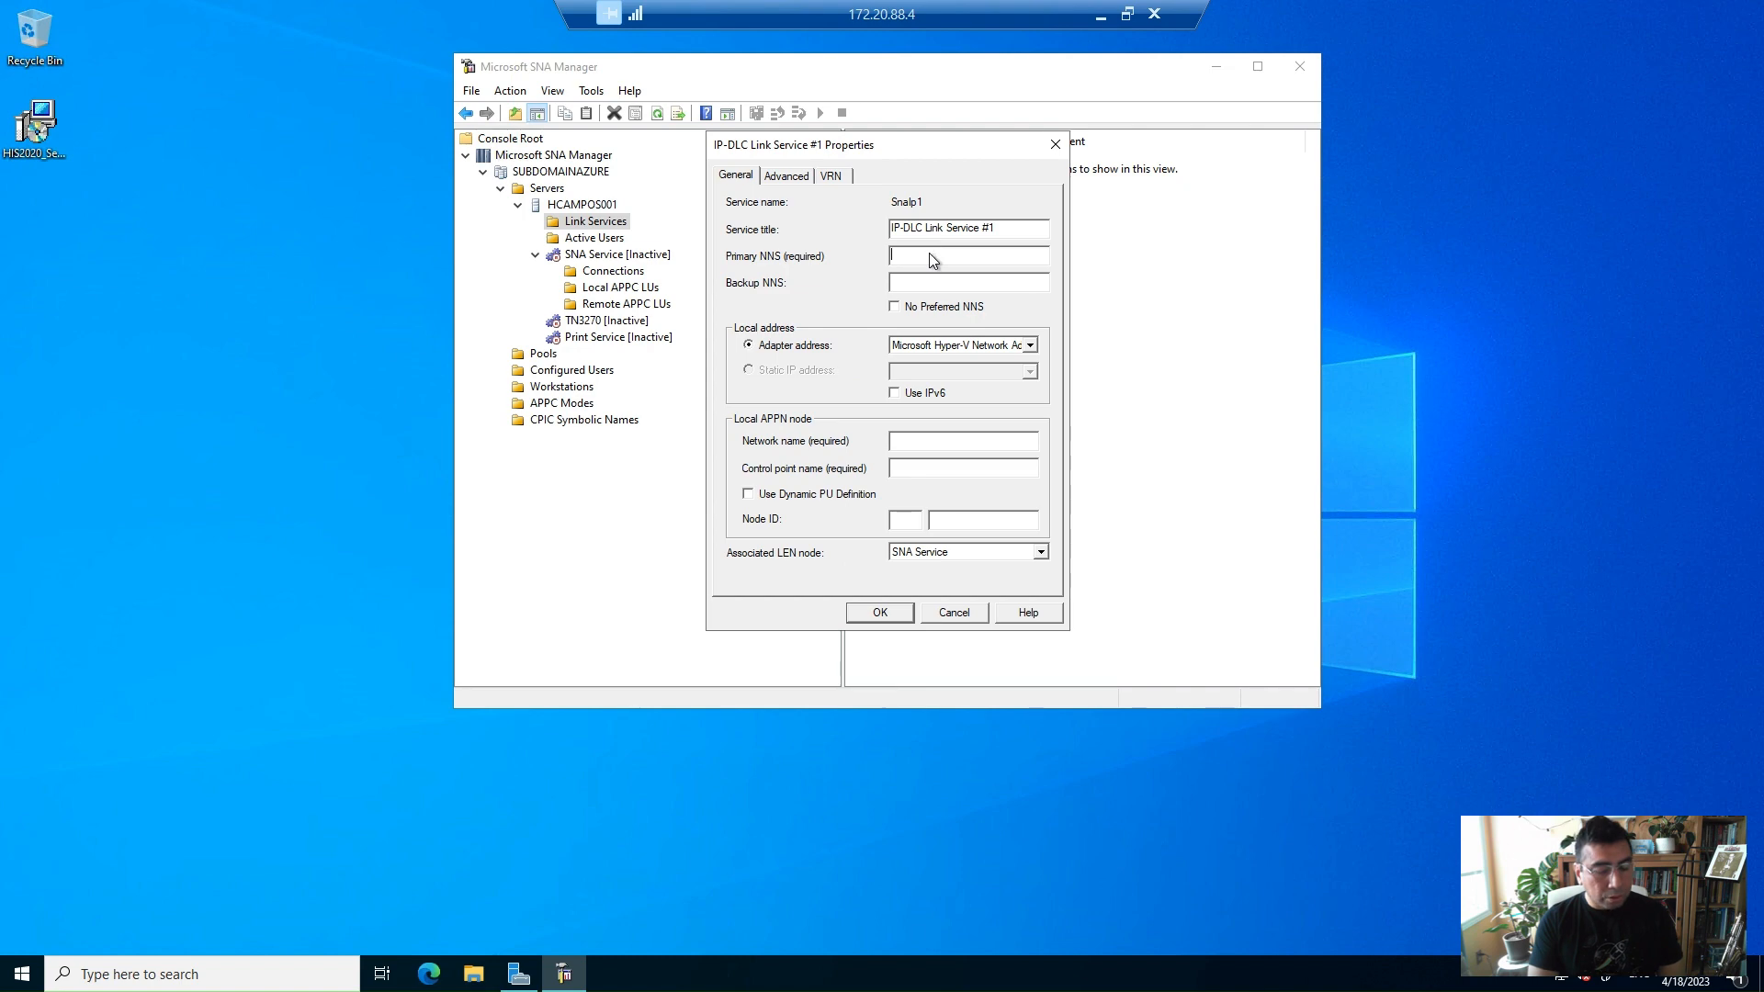
{"action": "type", "text": "1"}
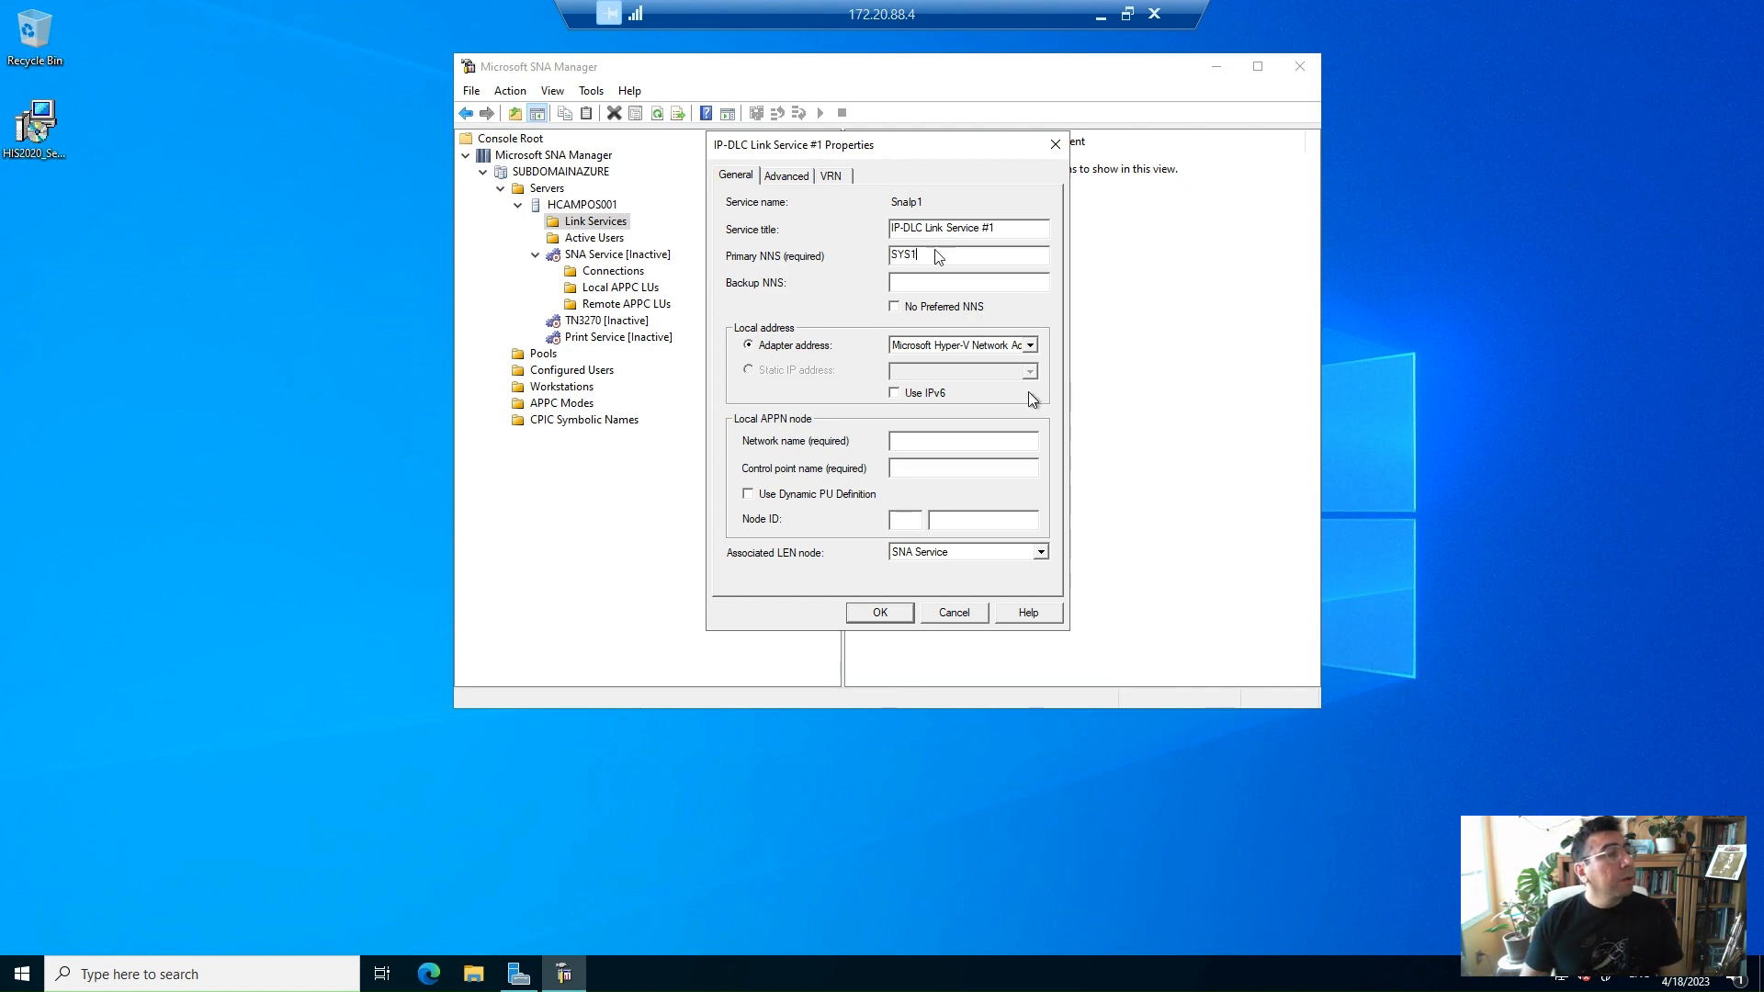
Set the local APPN node network name to MSFT, control point name to SNANODEX, and enable Dynamic PU Definition
{"action": "left_click", "coordinate": [968, 440]}
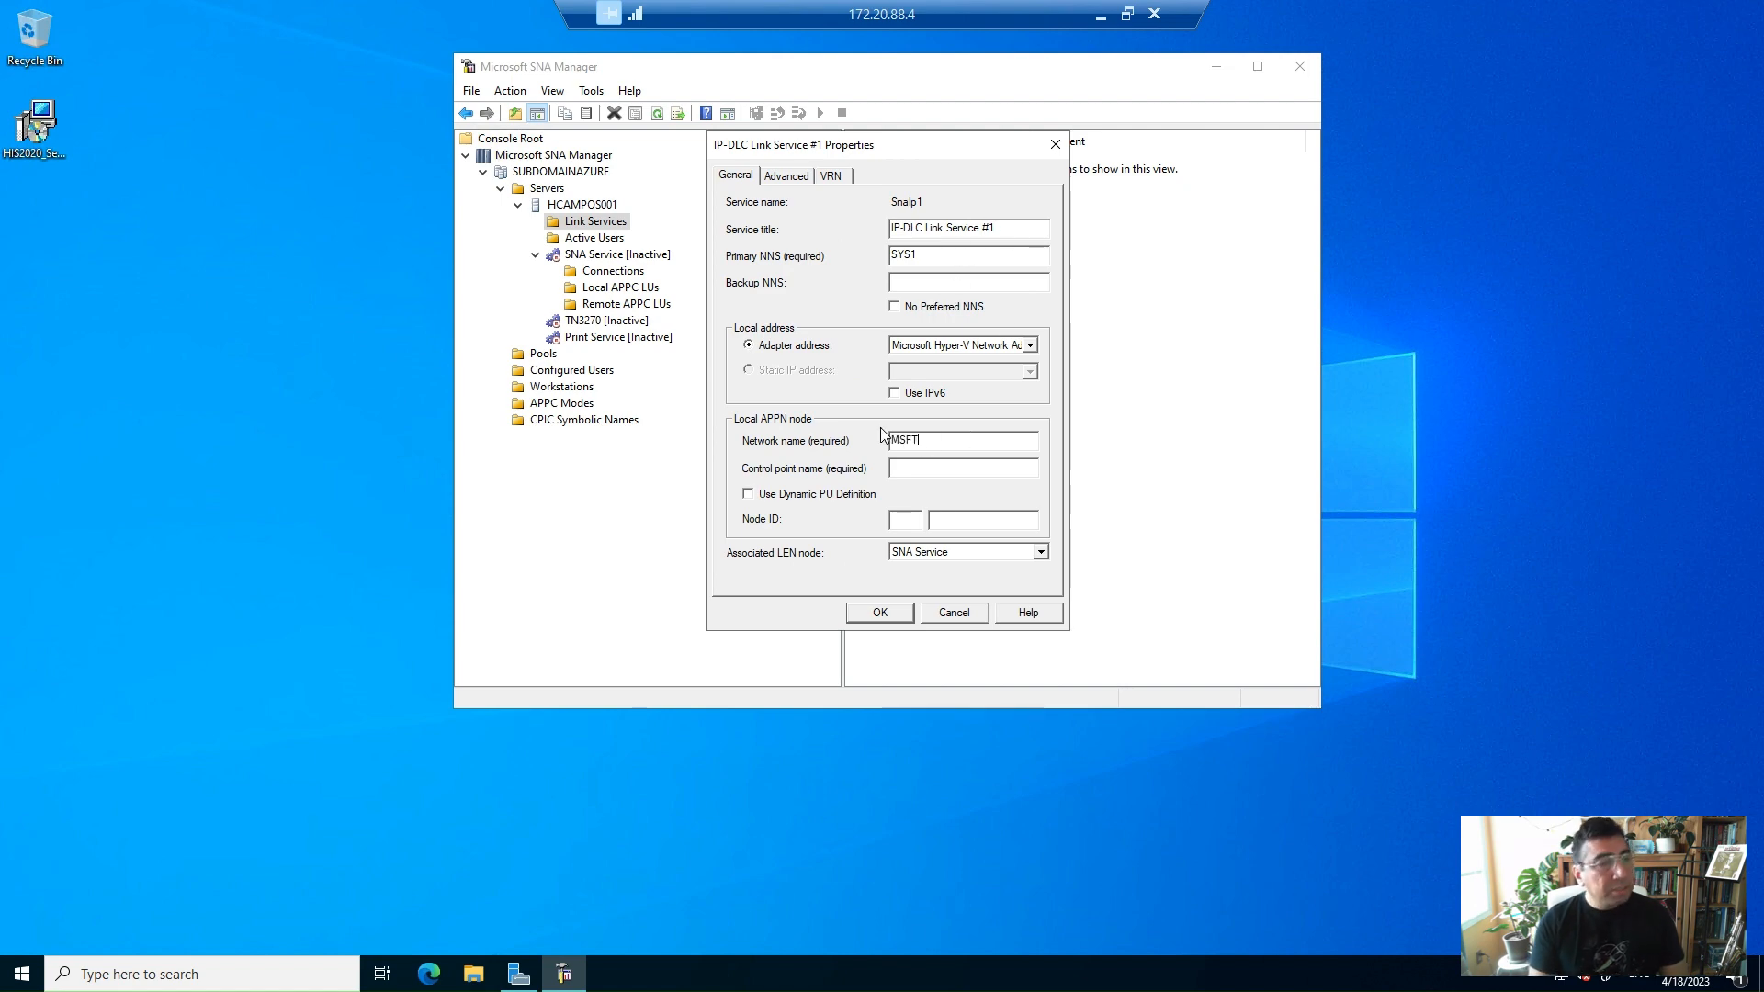
{"action": "key", "text": "Tab"}
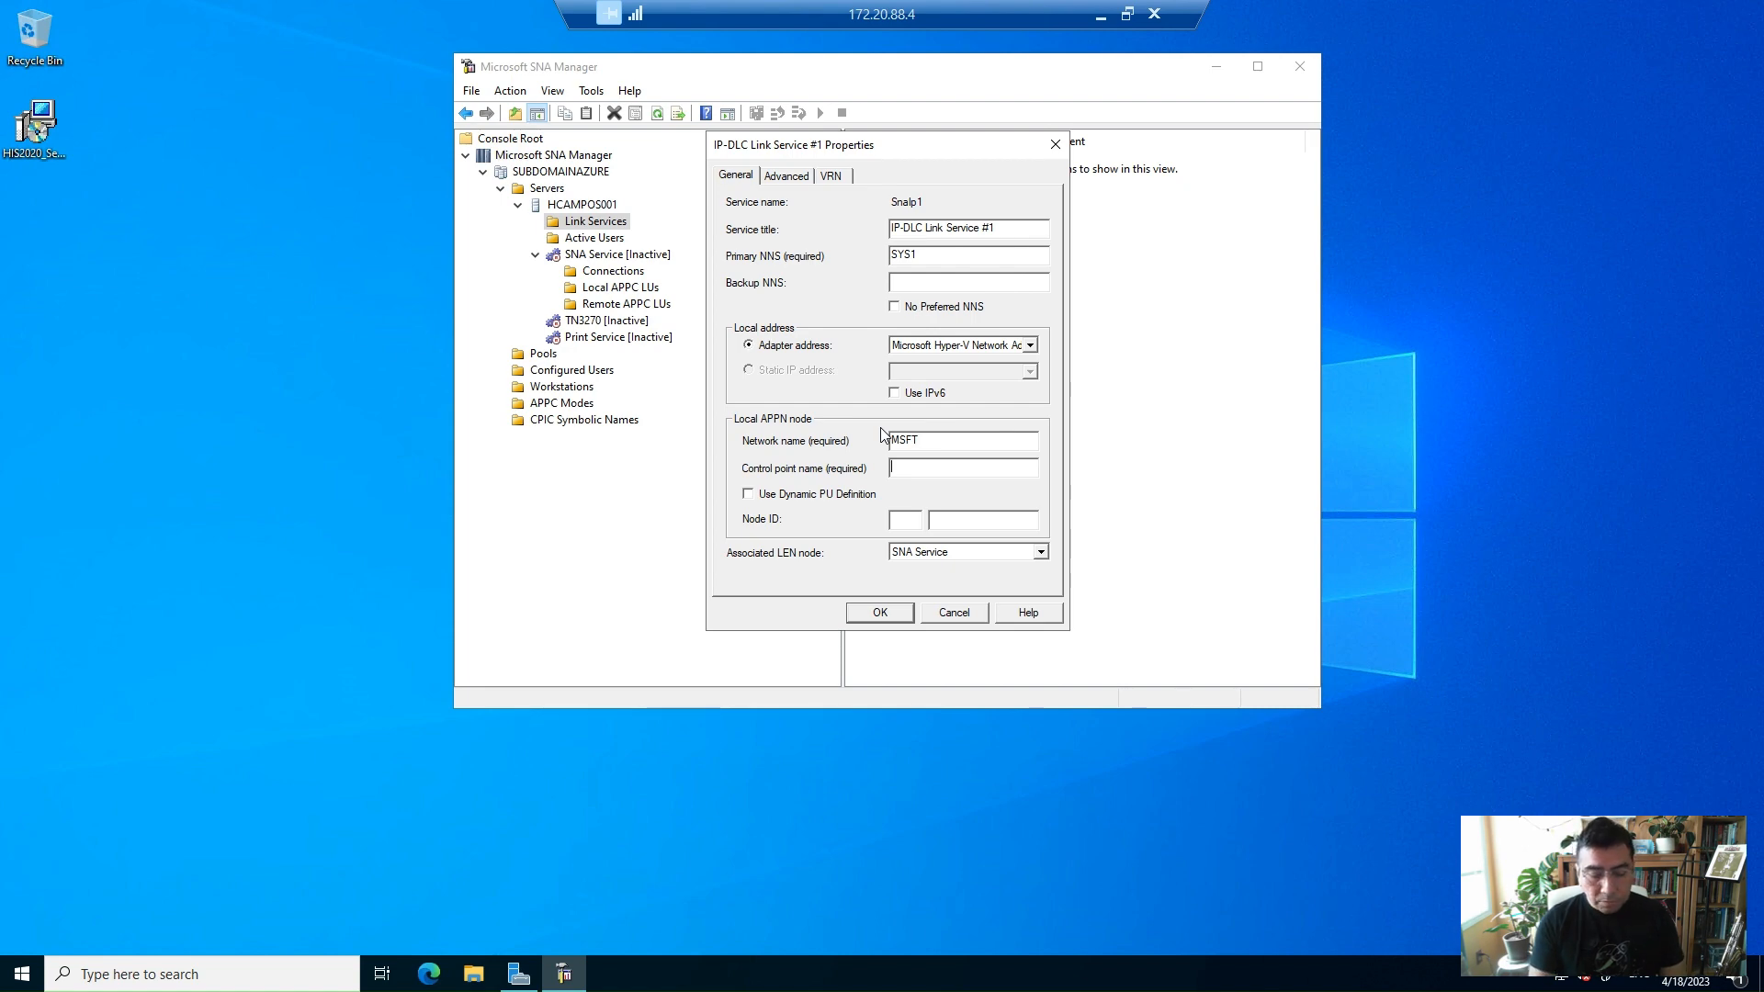
{"action": "type", "text": "SNA"}
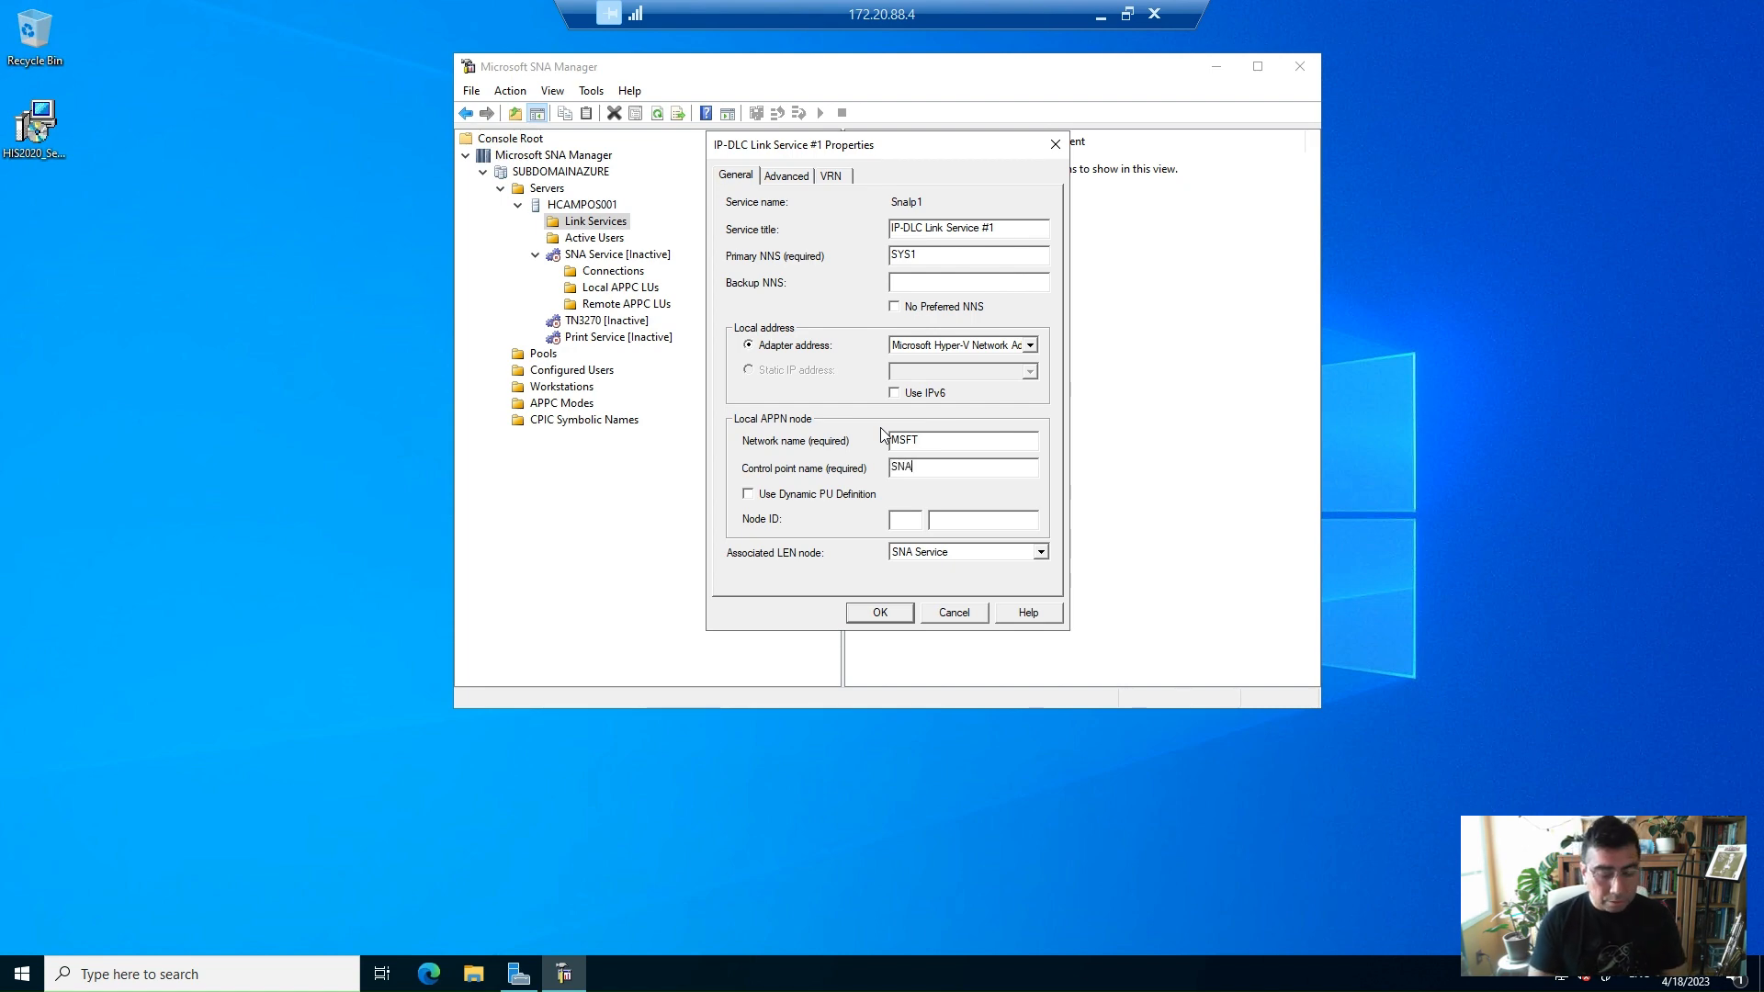
{"action": "type", "text": "NODEX"}
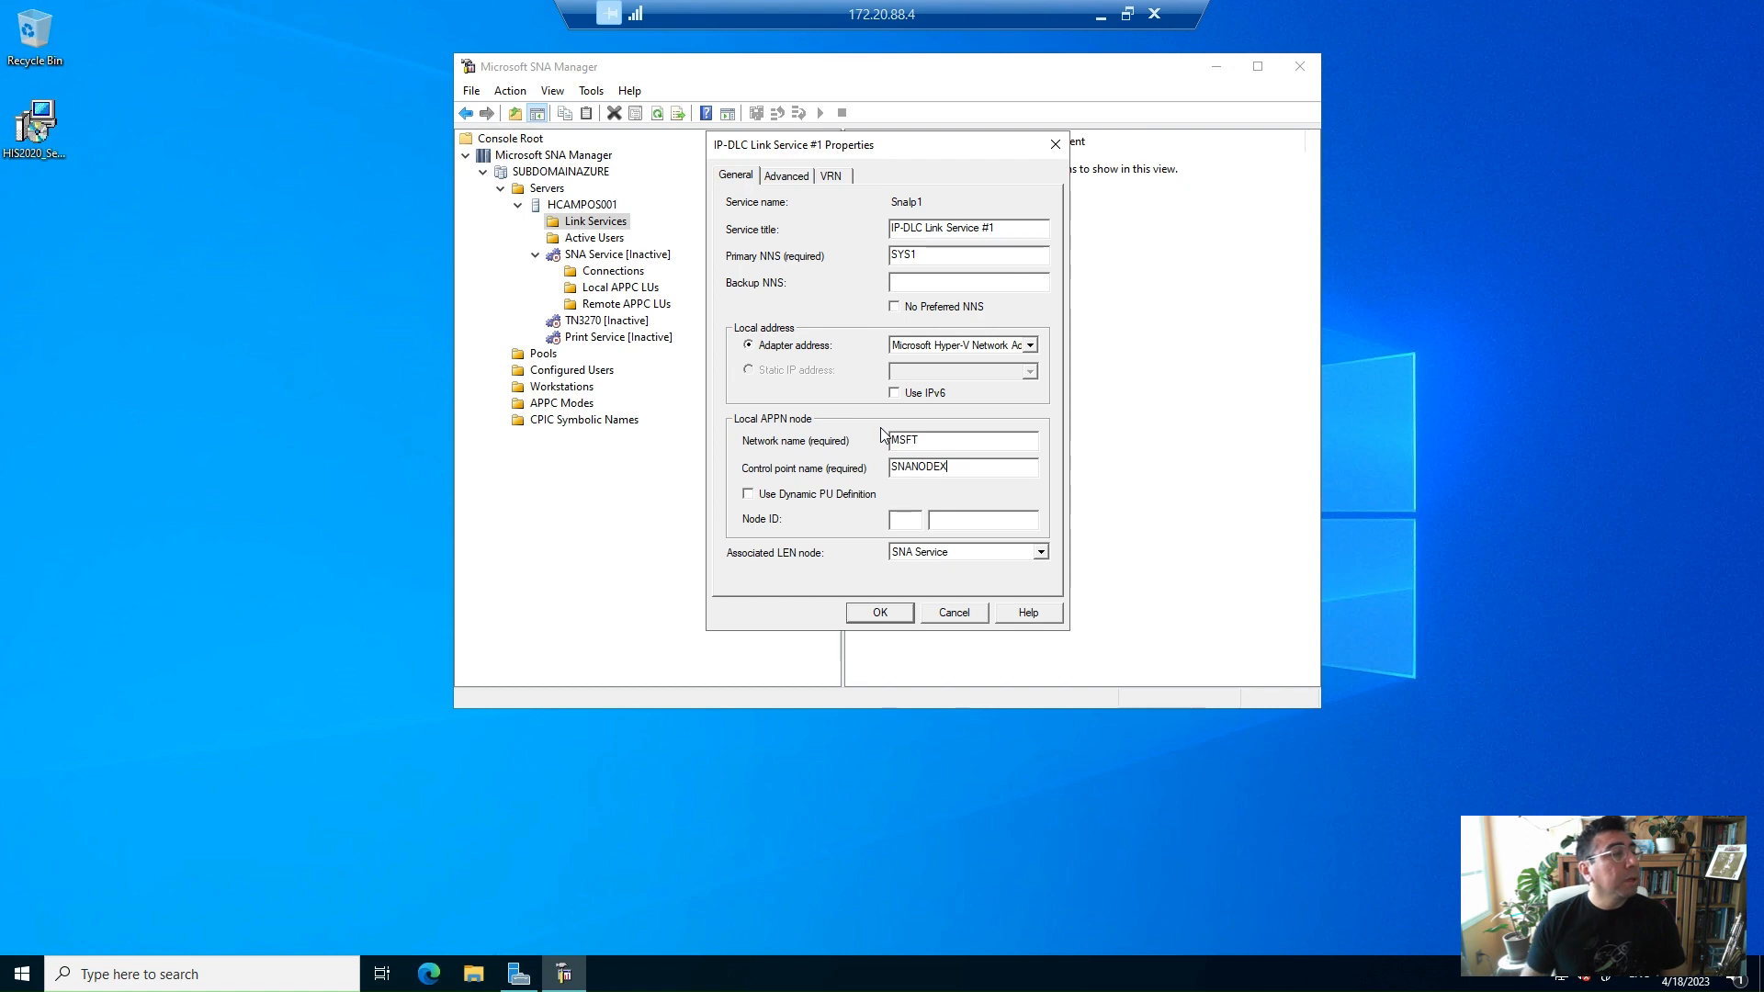
{"action": "left_click", "coordinate": [828, 495]}
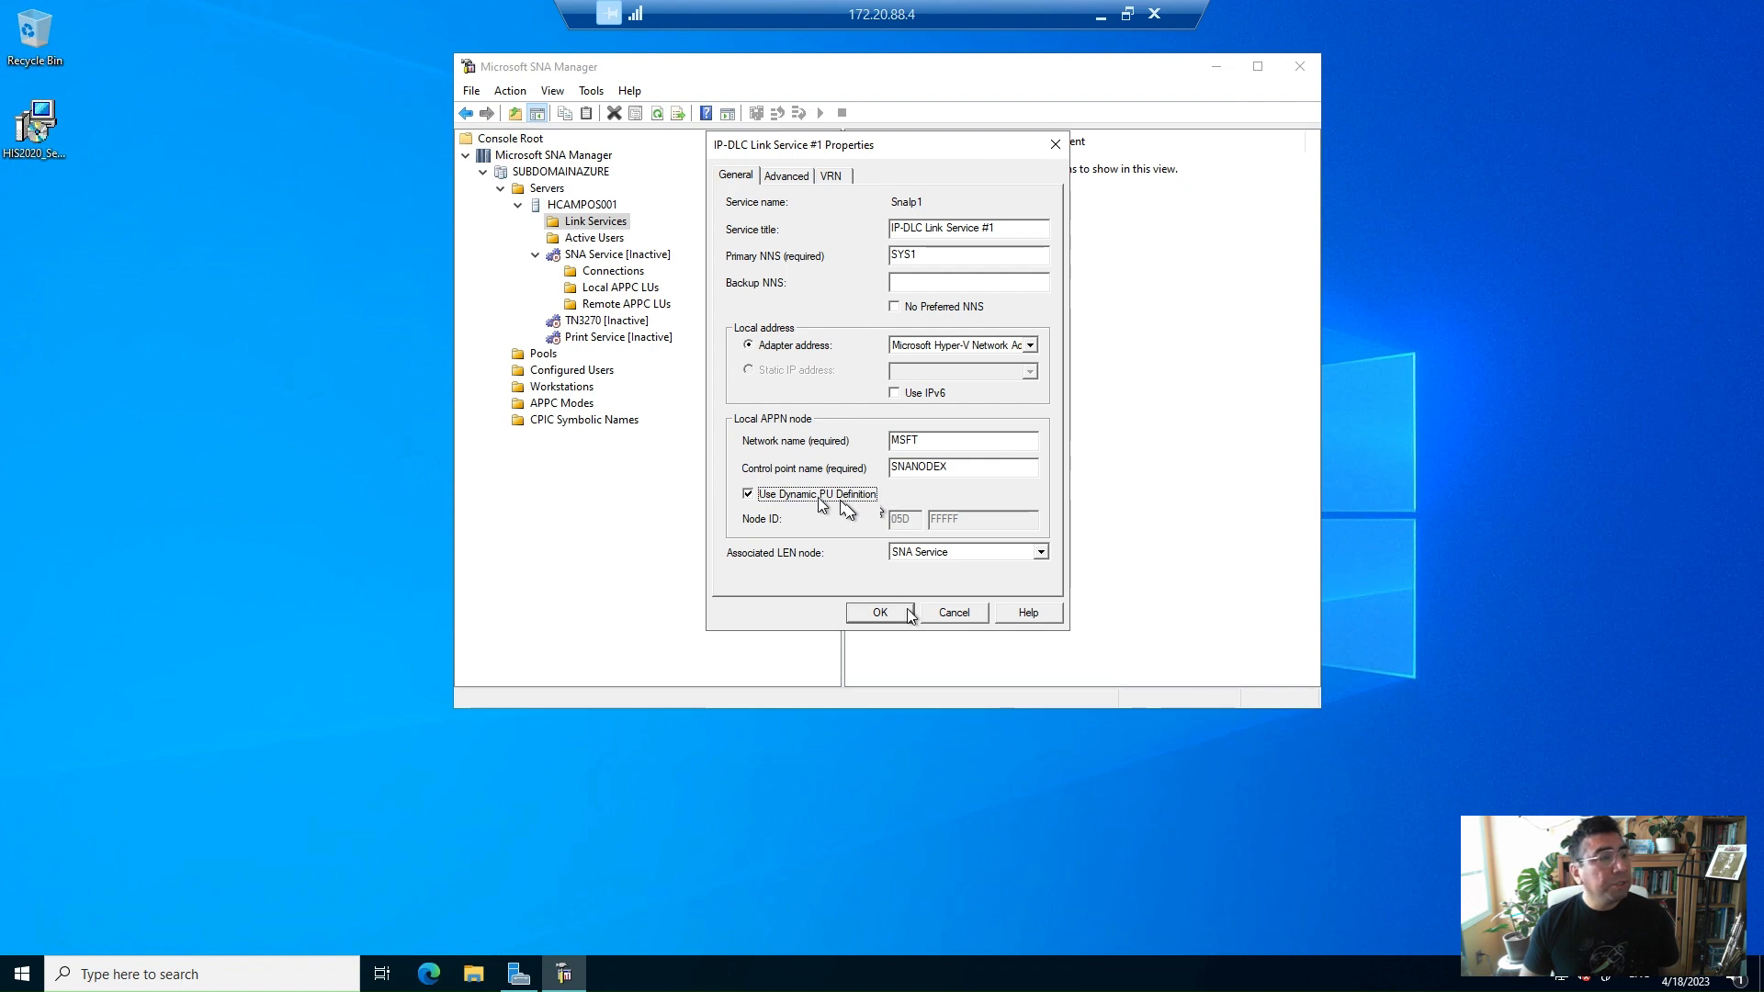
Save the link service, entering the service account password when prompted
{"action": "left_click", "coordinate": [880, 613]}
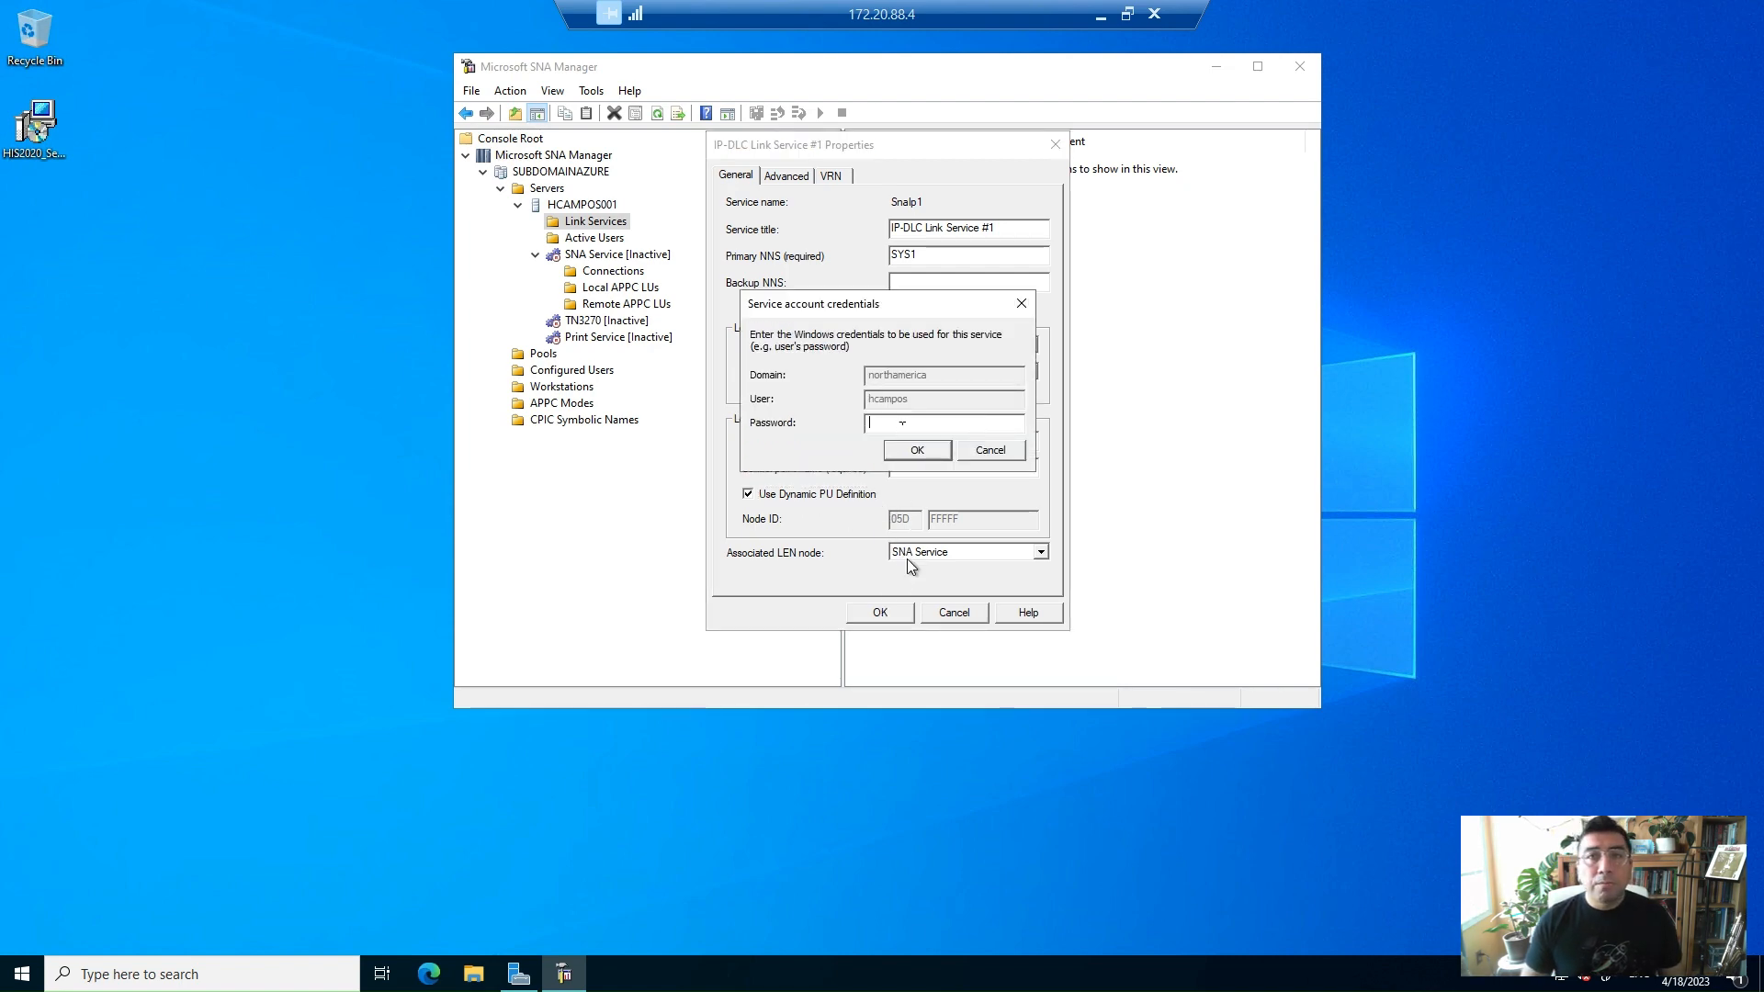
{"action": "type", "text": "******"}
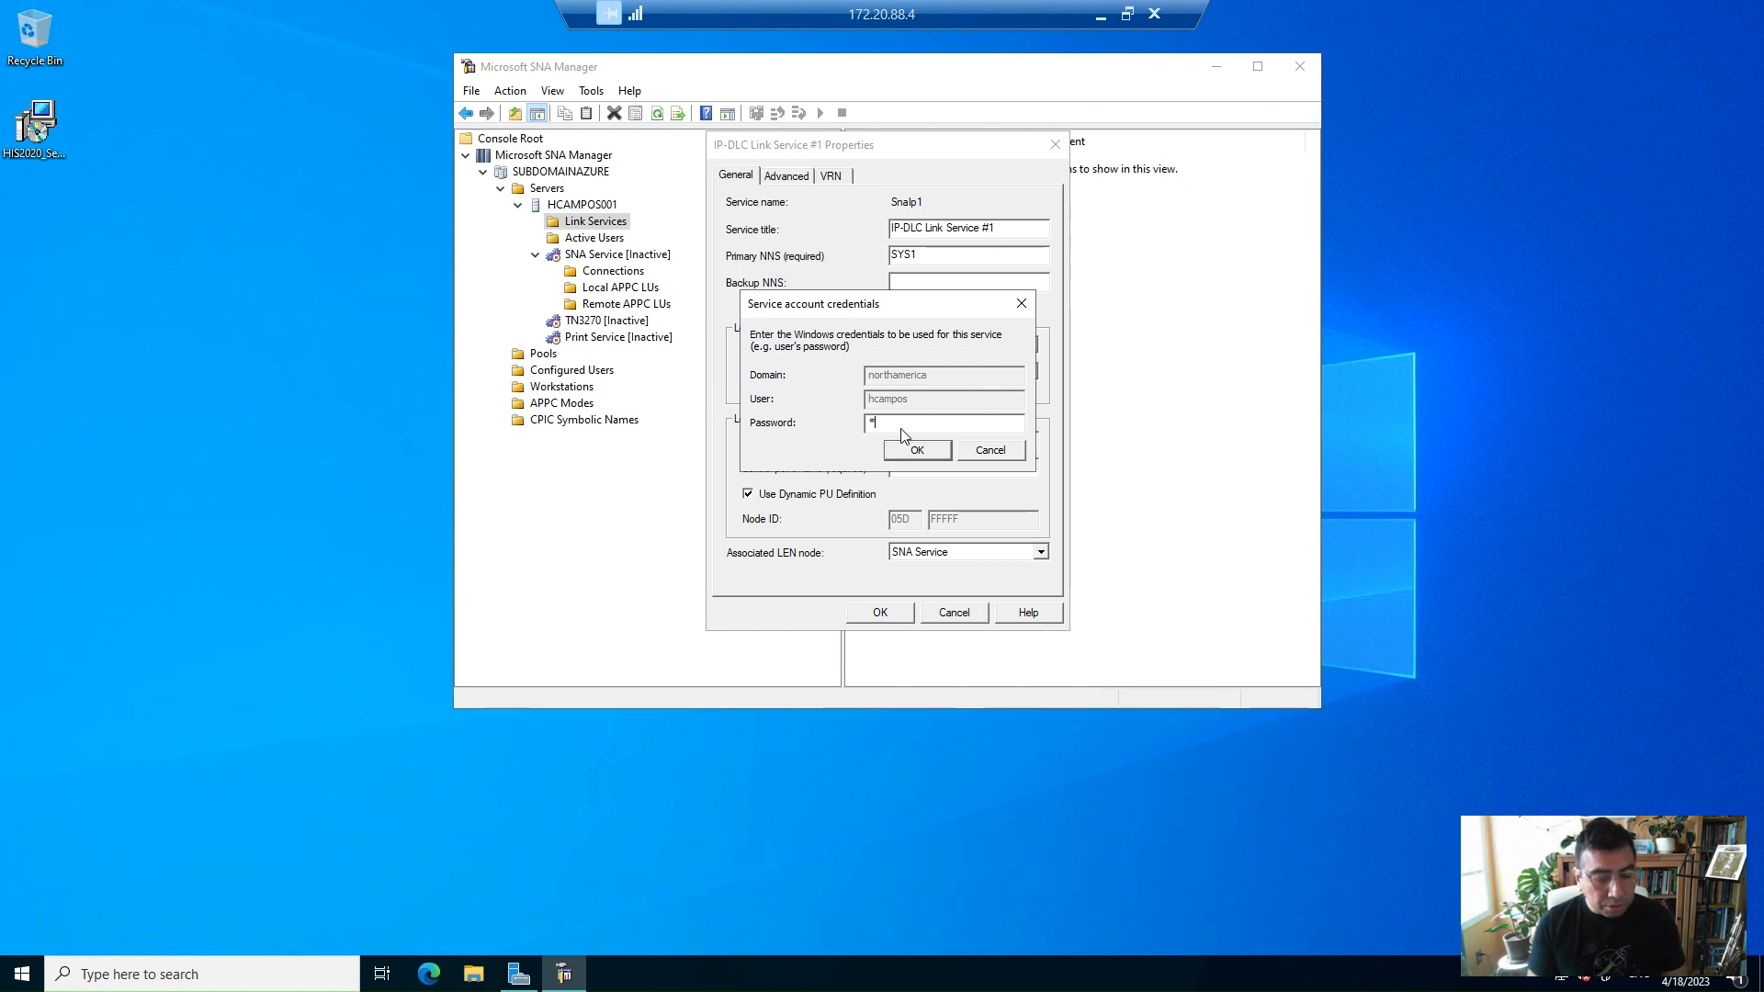
{"action": "type", "text": "*"}
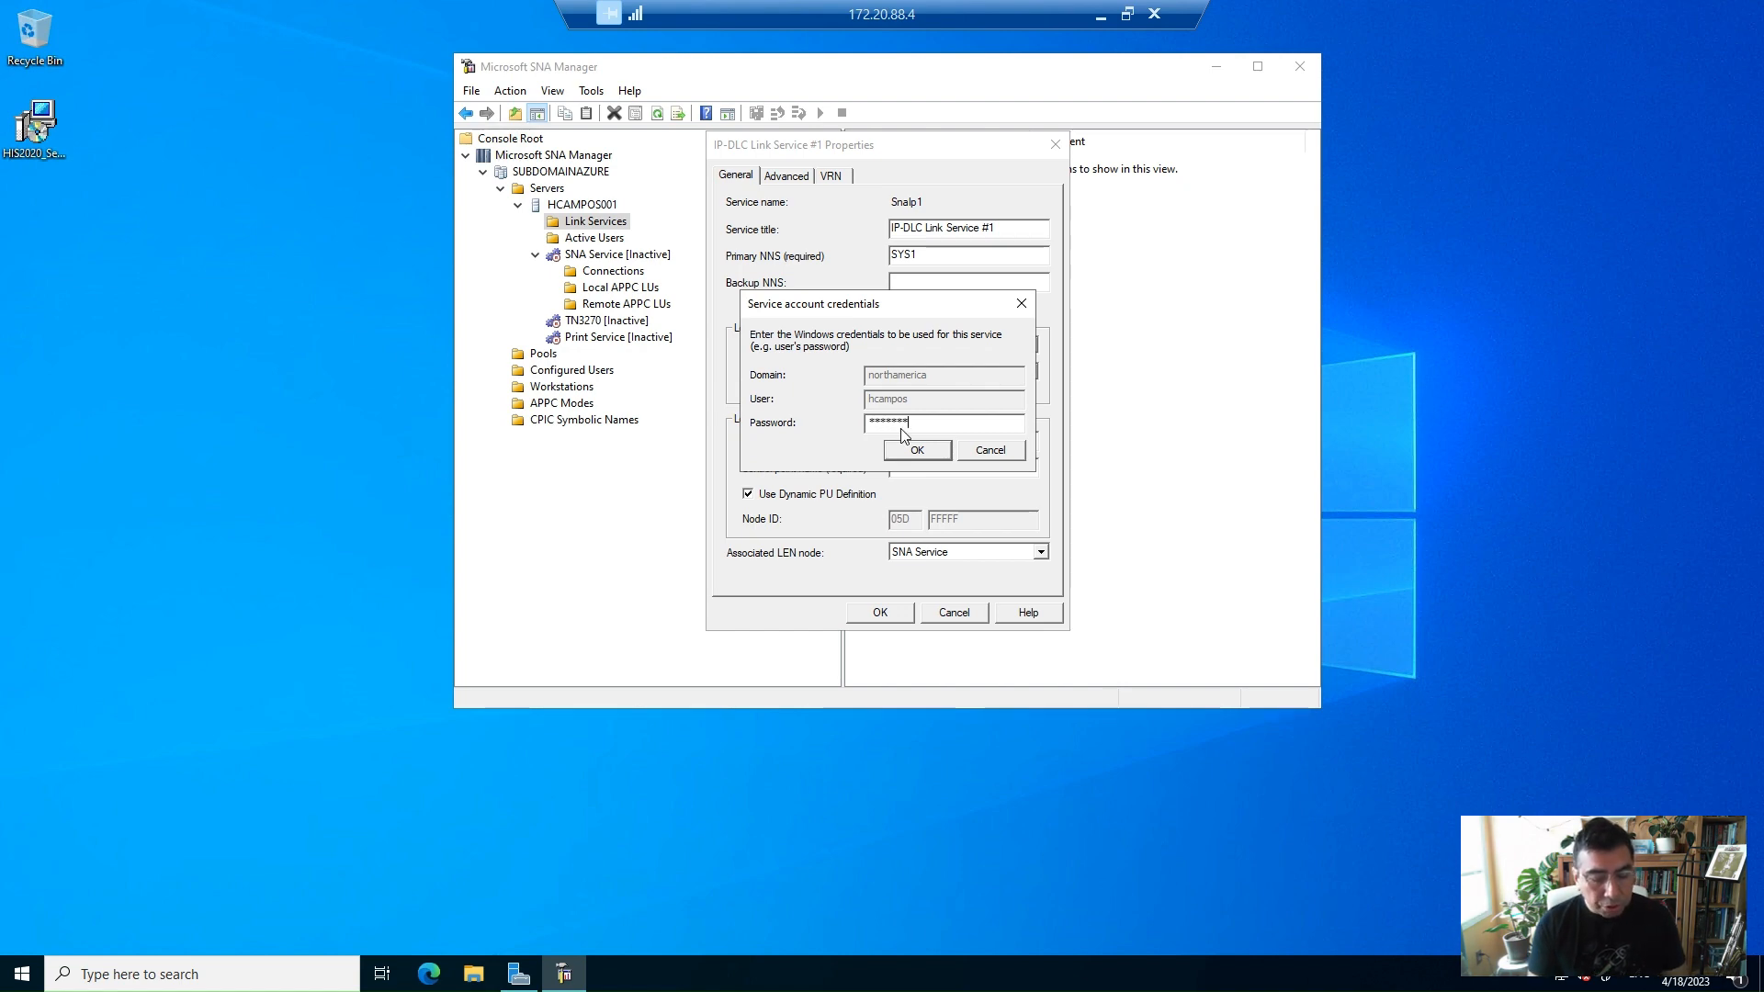
{"action": "type", "text": "********"}
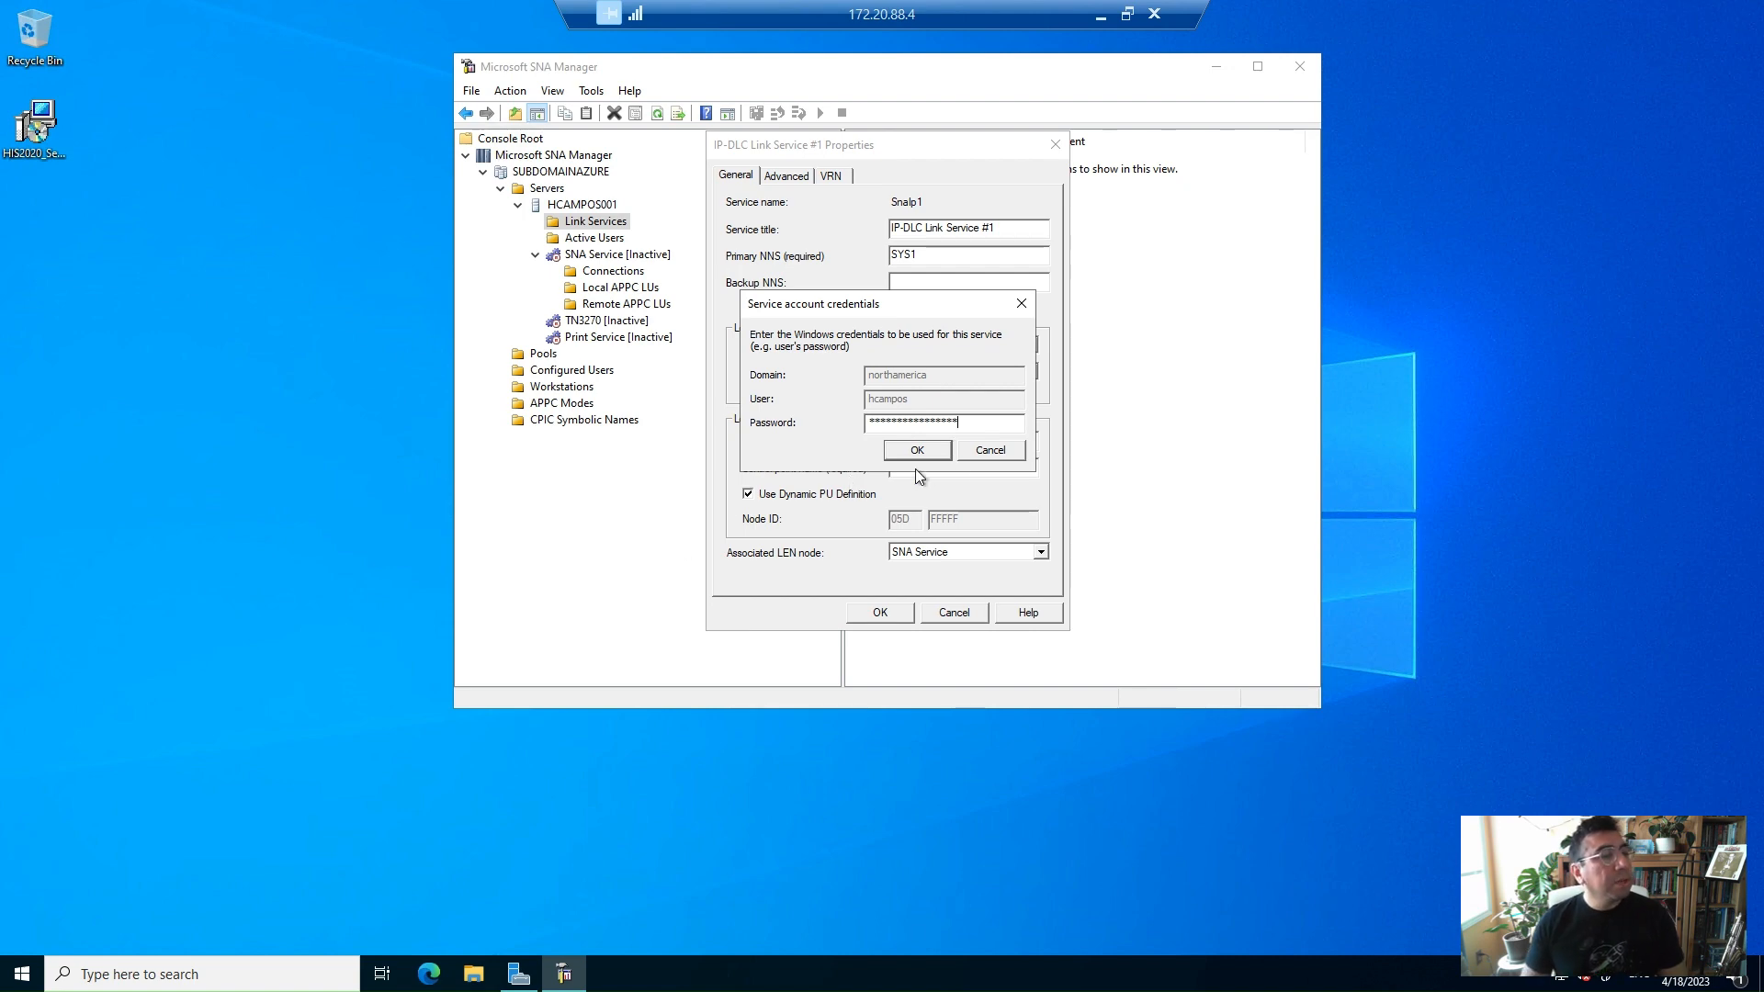
{"action": "left_click", "coordinate": [917, 450]}
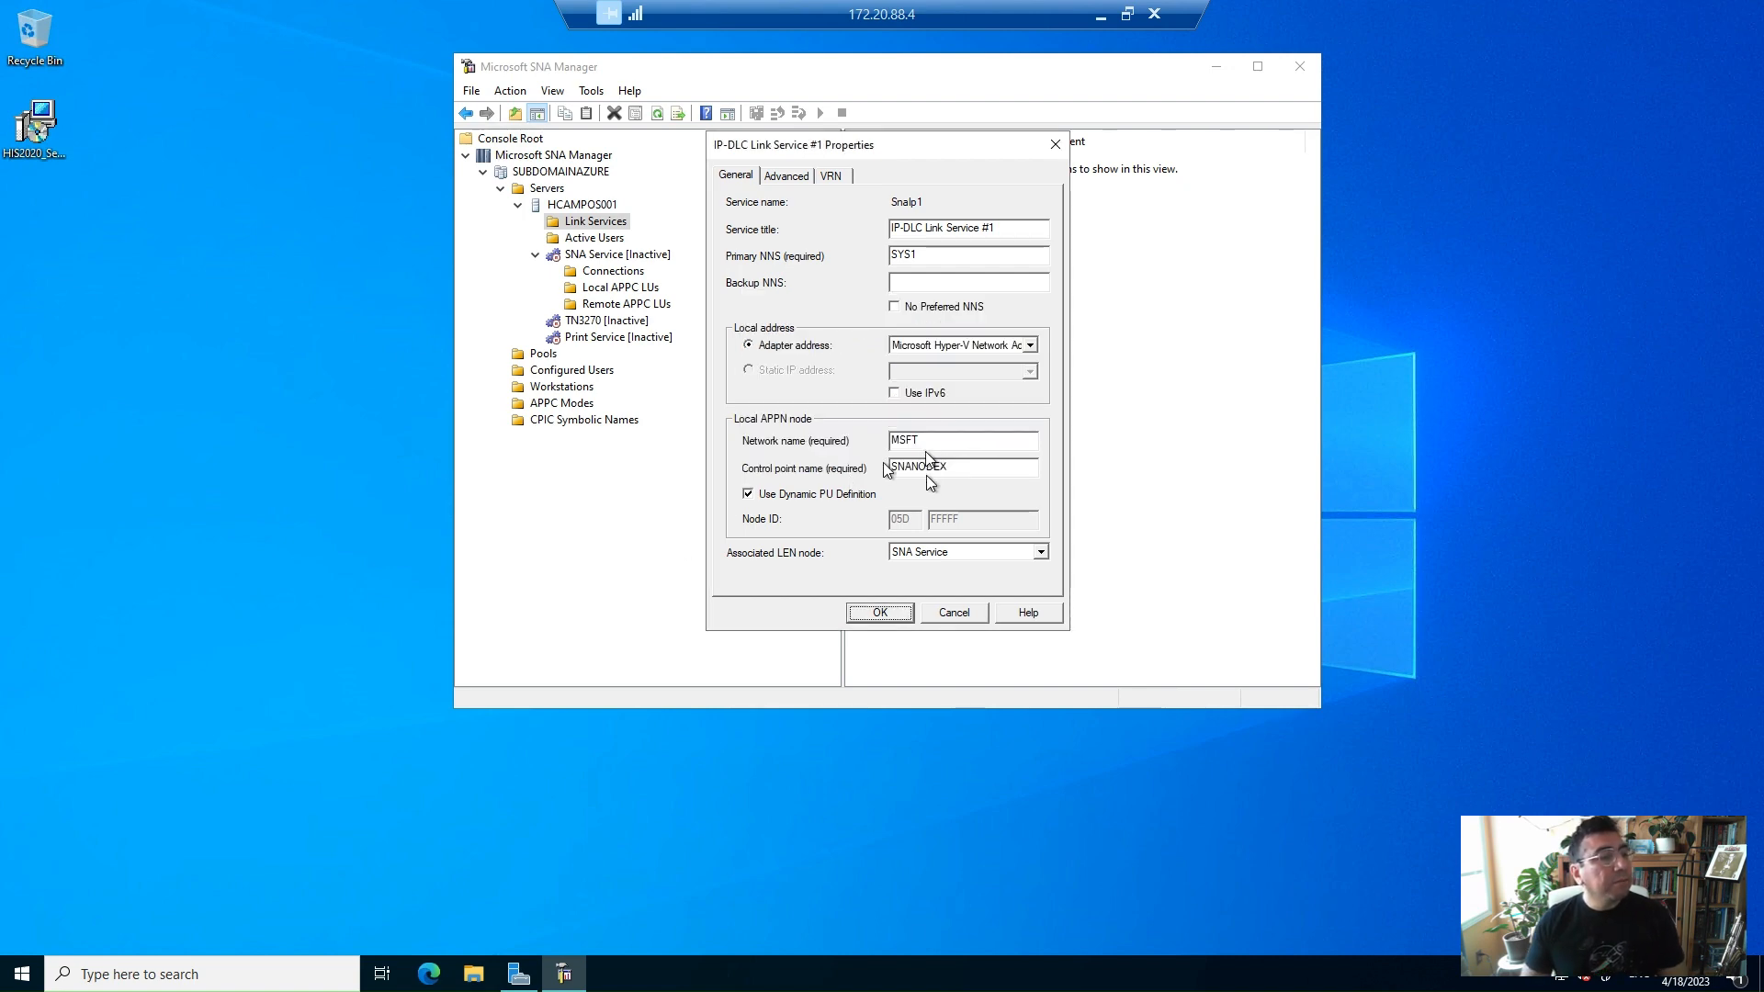
{"action": "left_click", "coordinate": [896, 466]}
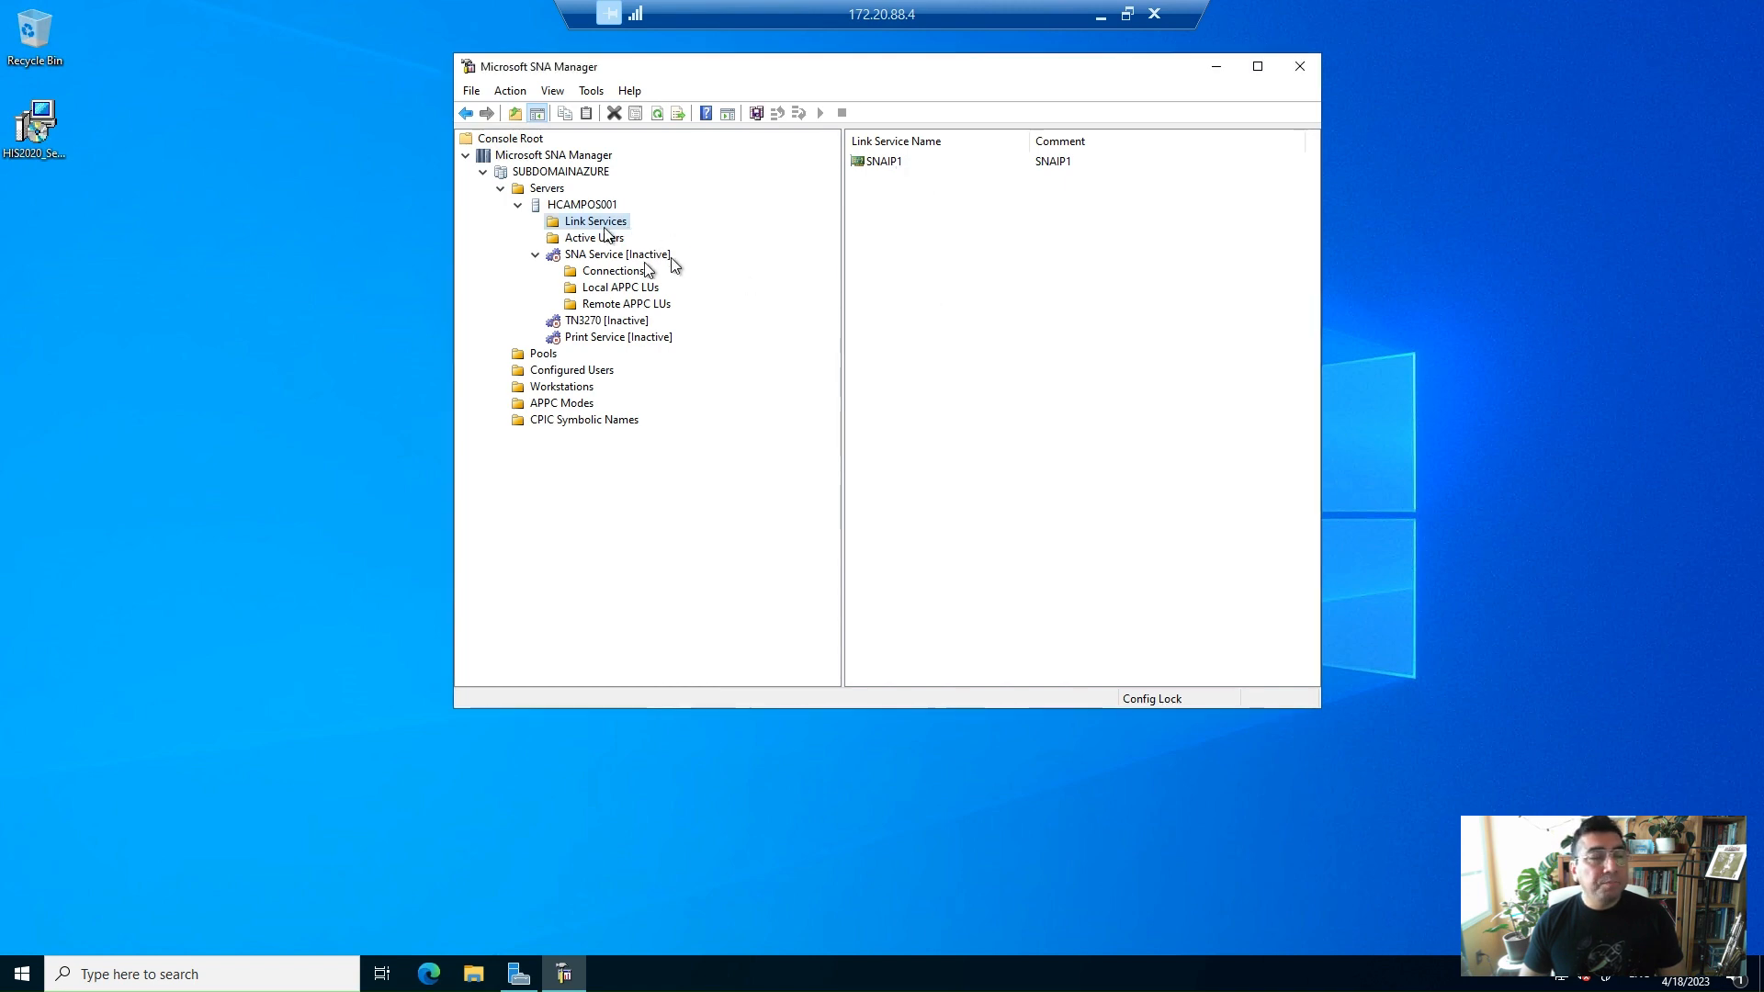
Save the current SNA configuration from the Connections folder
{"action": "left_click", "coordinate": [612, 271]}
{"action": "right_click", "coordinate": [629, 273]}
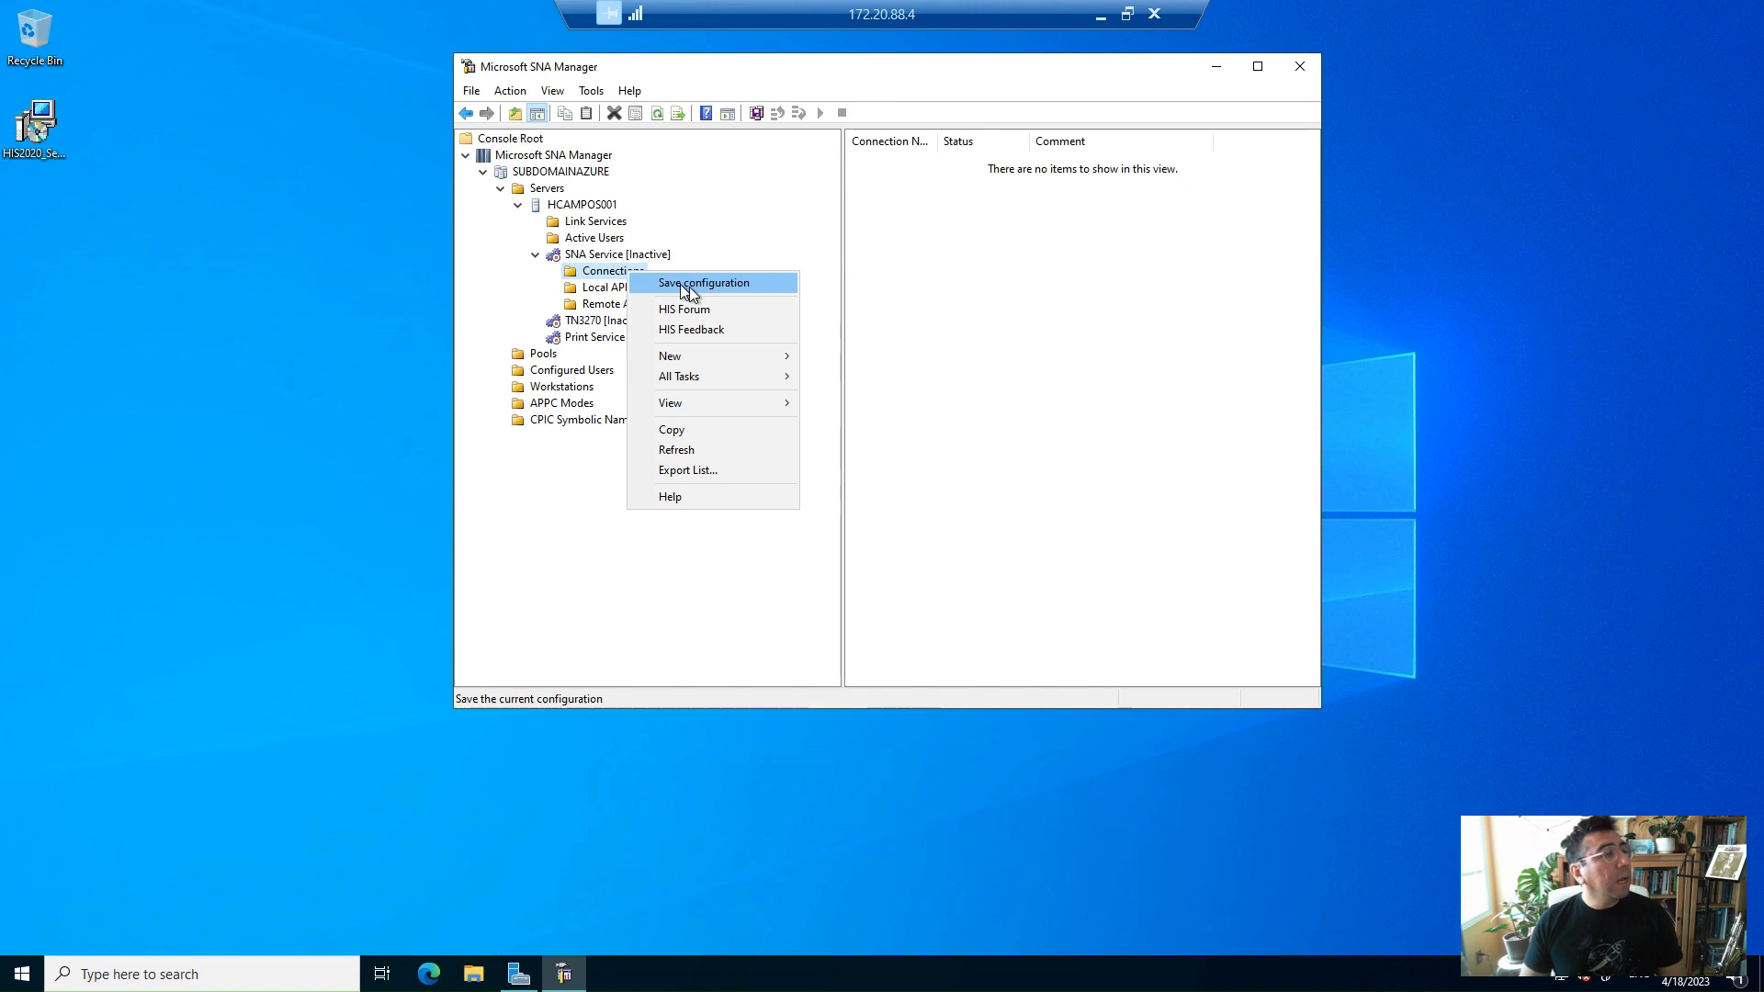
{"action": "left_click", "coordinate": [689, 285]}
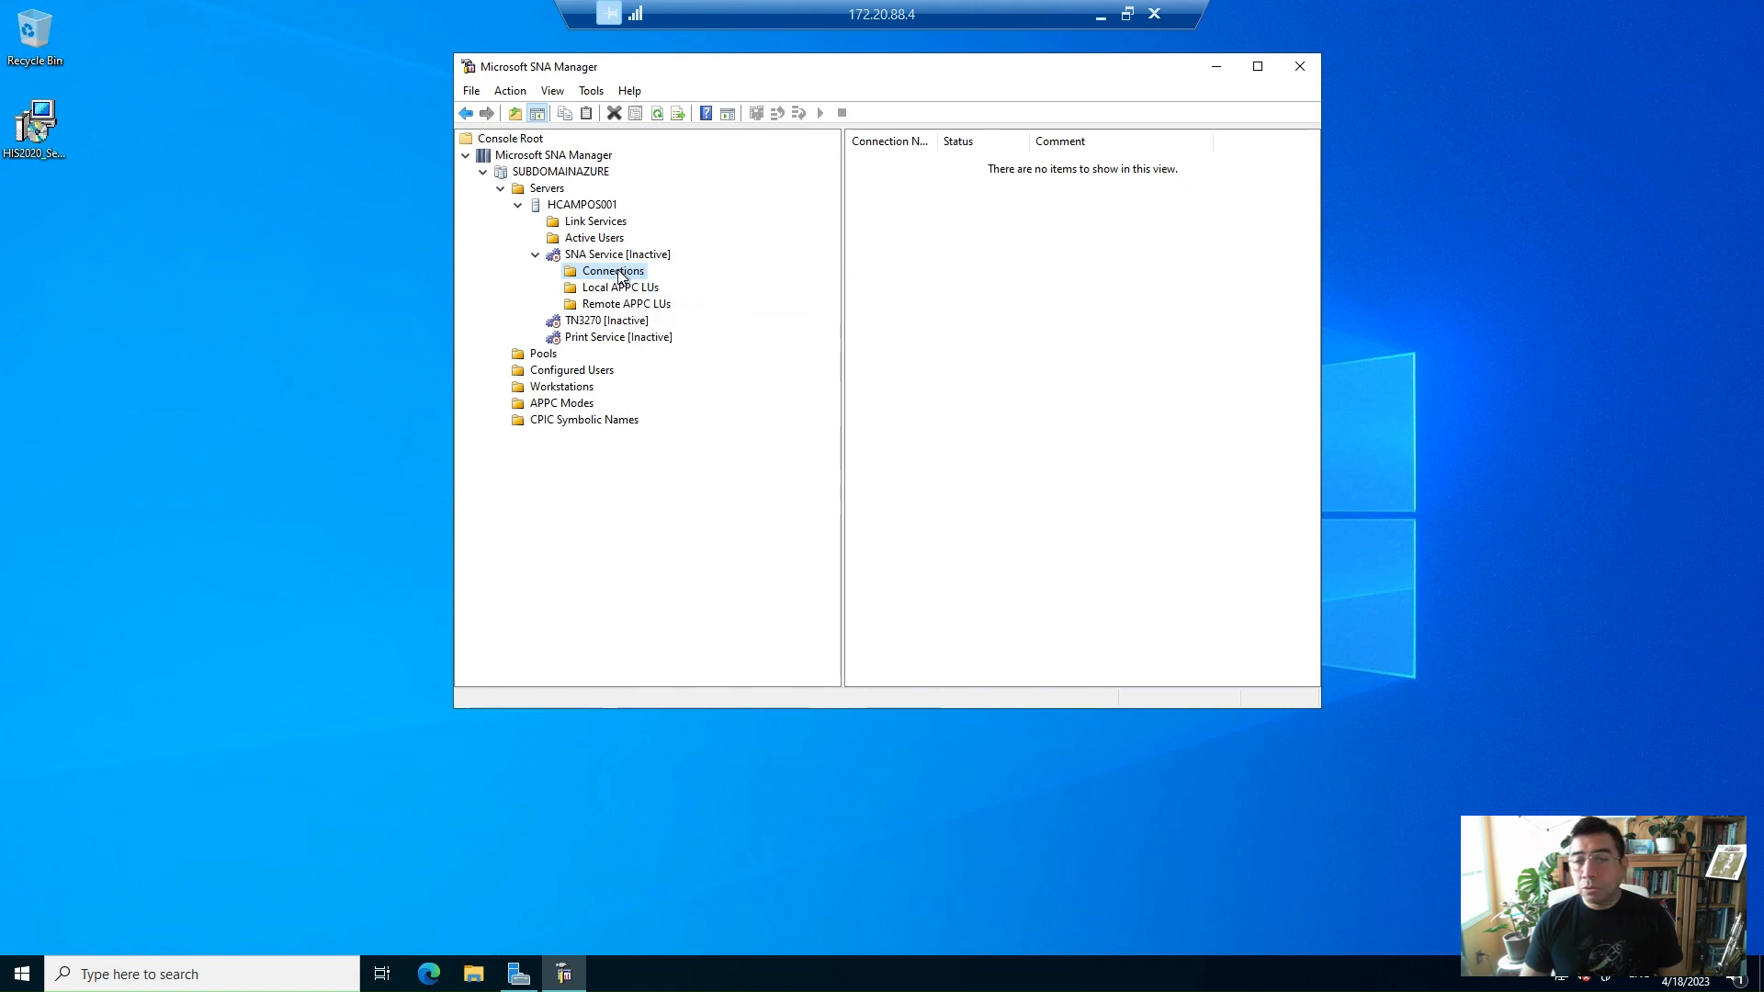
Create a new connection under the SNA Service named SNACON0X
{"action": "right_click", "coordinate": [620, 275]}
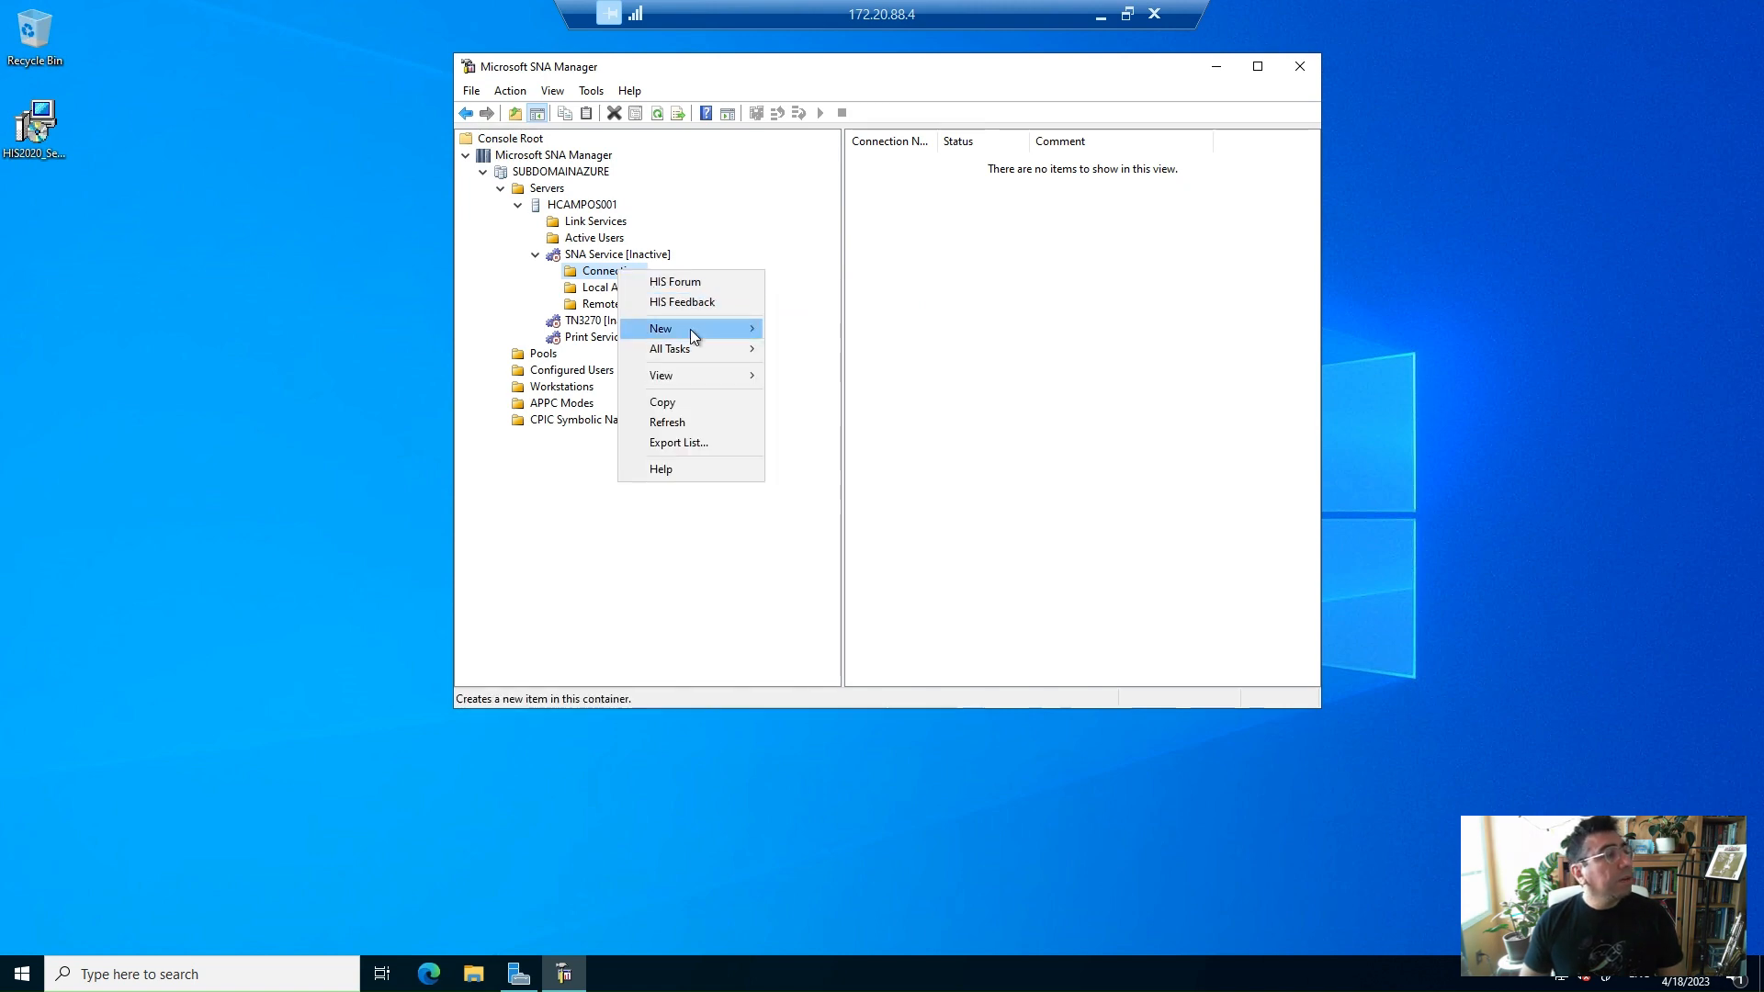
{"action": "mouse_move", "coordinate": [691, 329]}
{"action": "left_click", "coordinate": [797, 331]}
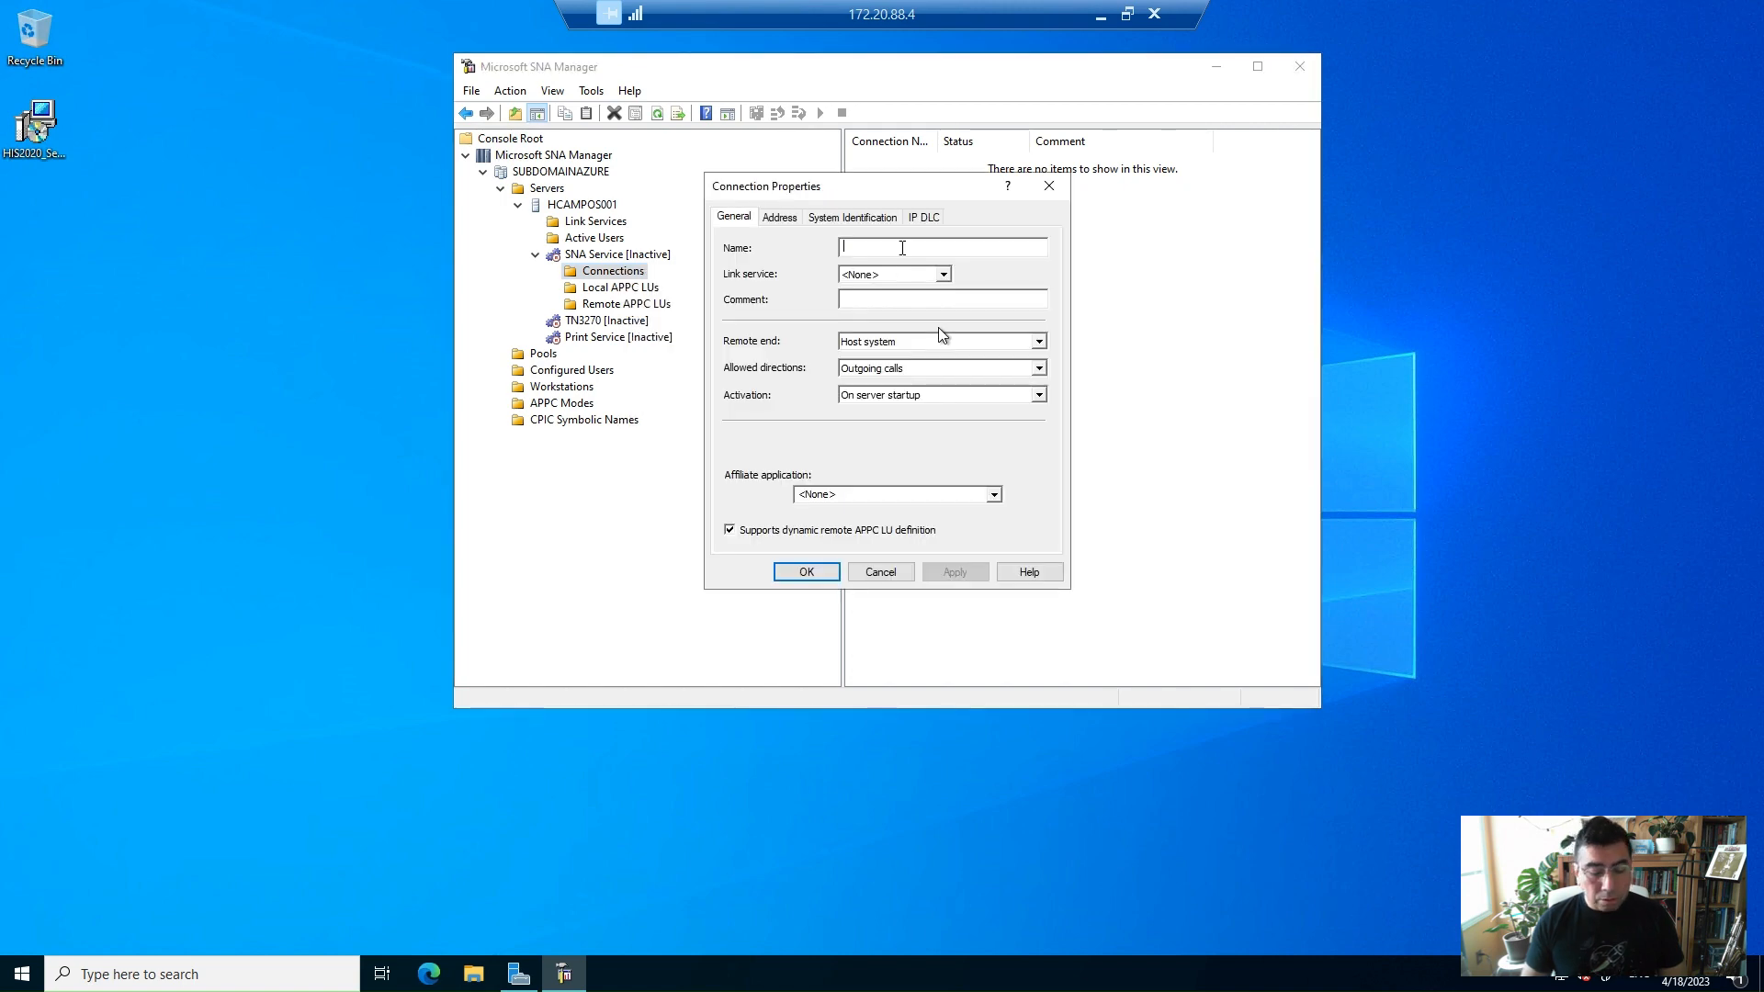
{"action": "type", "text": "SNACON"}
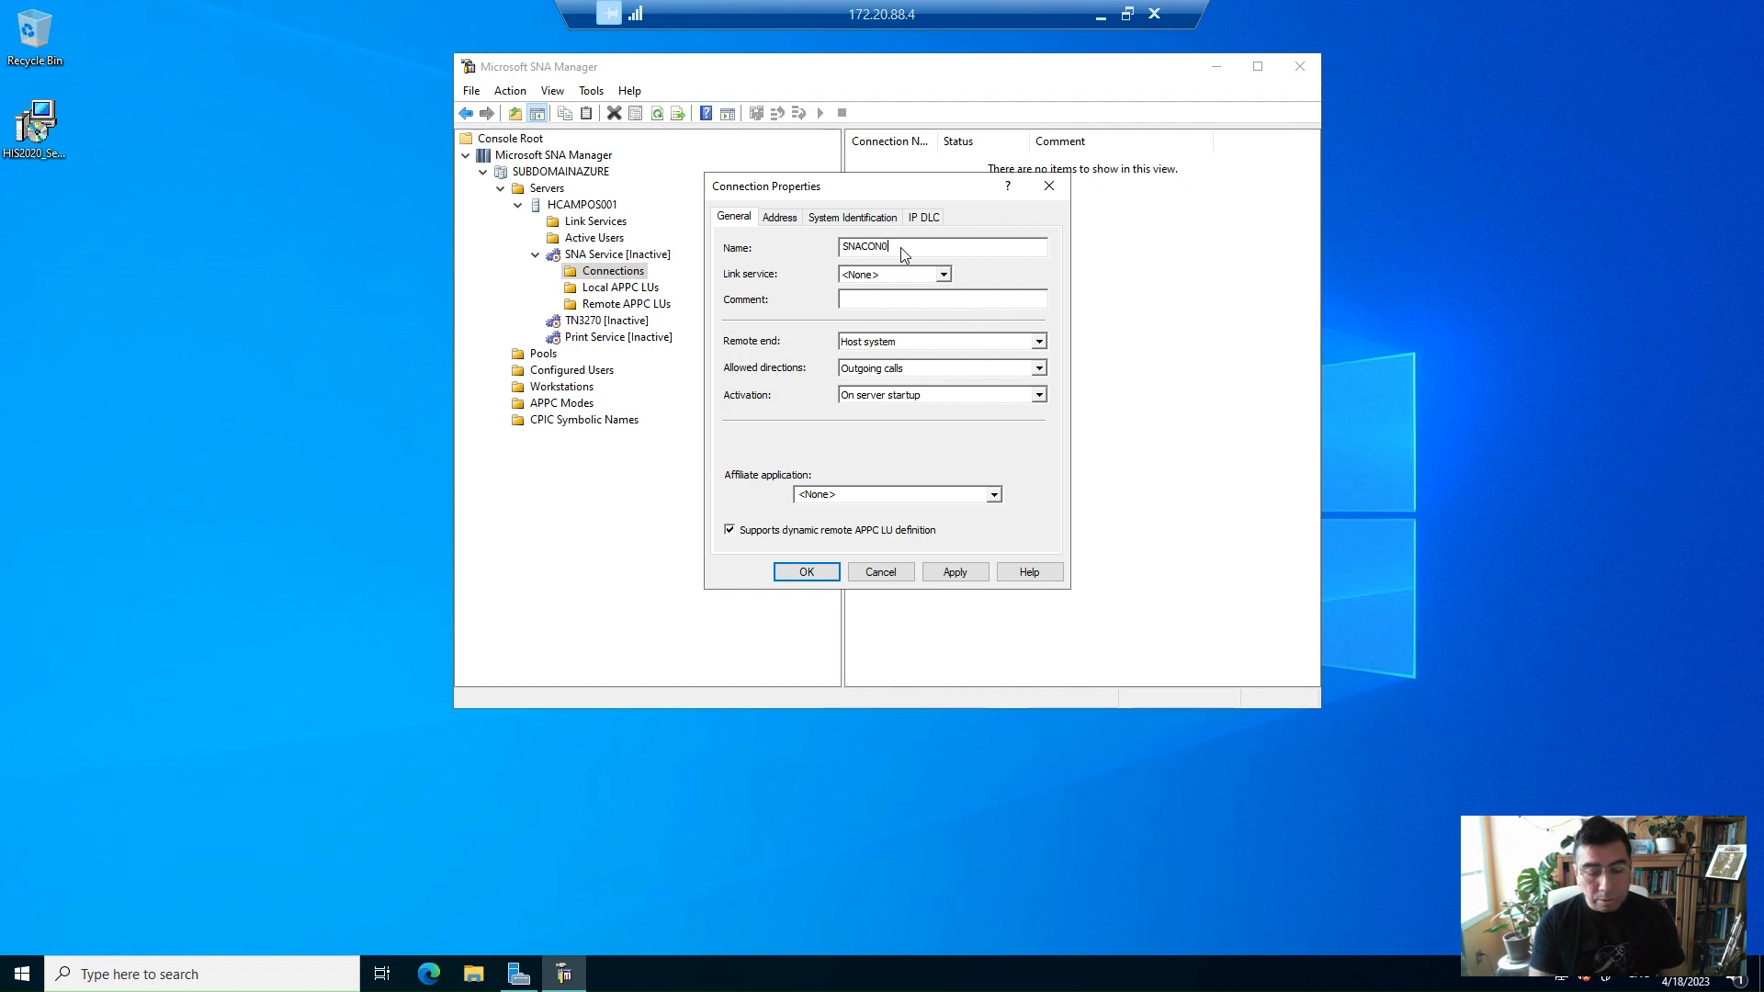
{"action": "type", "text": "0X"}
{"action": "key", "text": "Tab"}
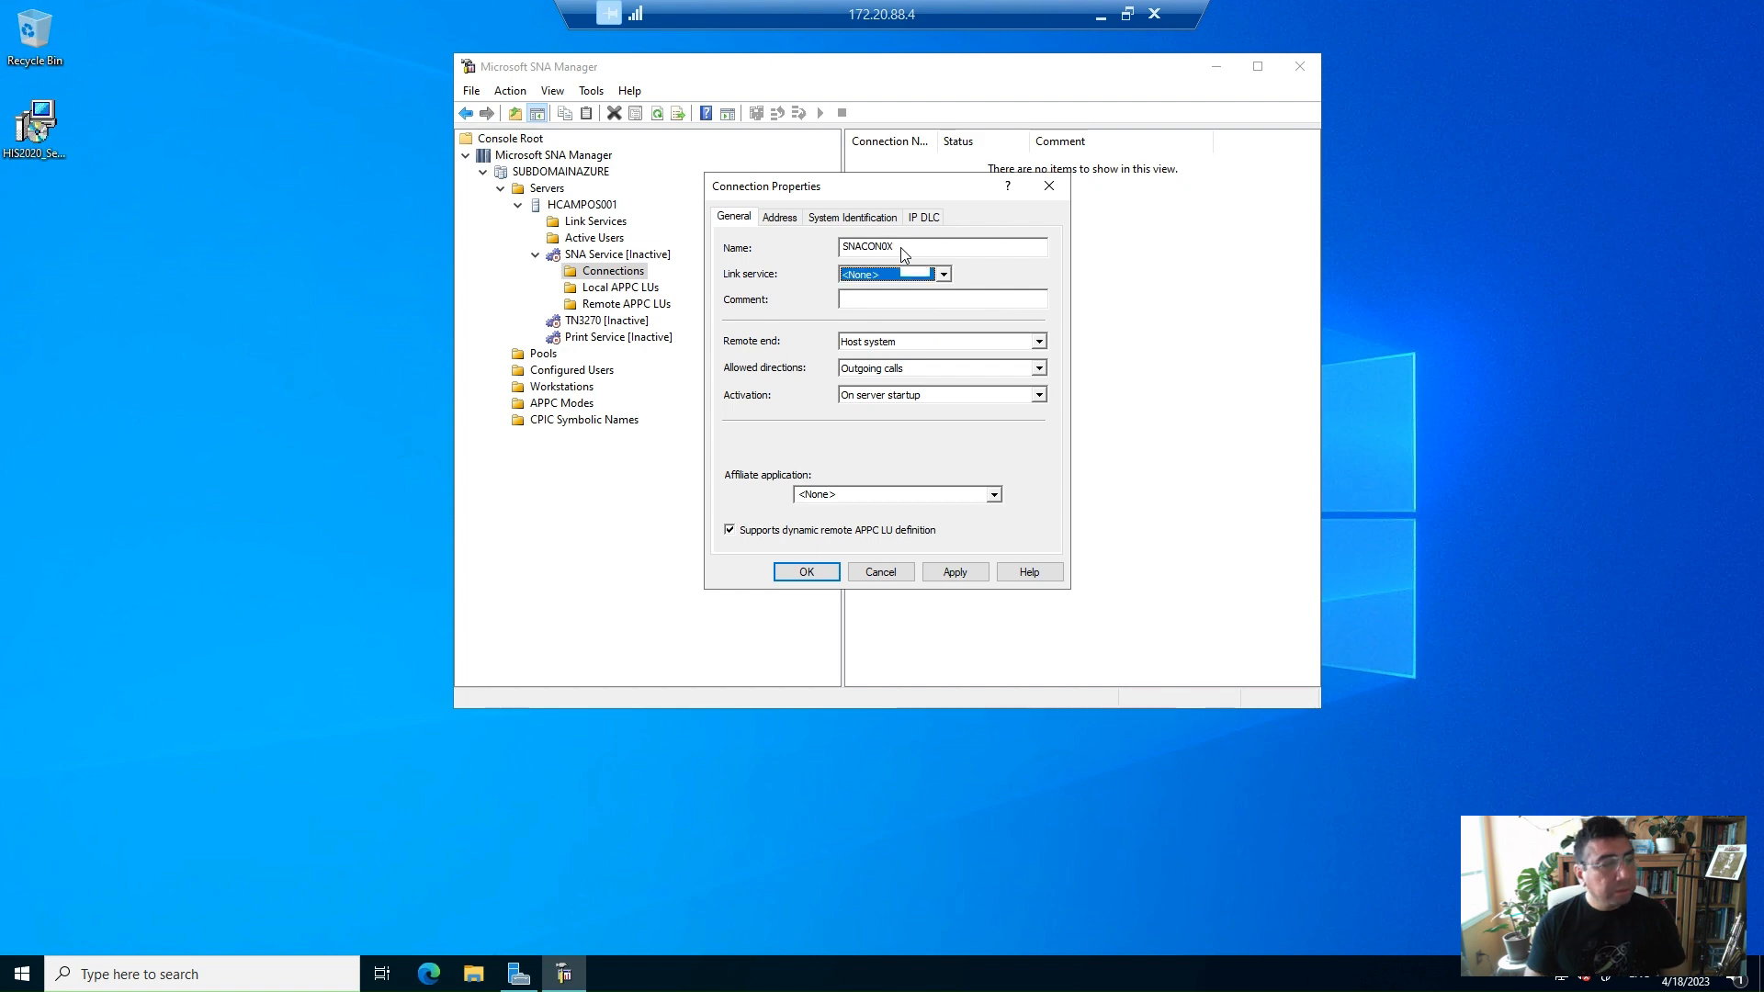
Assign link service SNAIP1 to the connection, set its remote end to Peer system, and confirm
{"action": "left_click", "coordinate": [896, 274]}
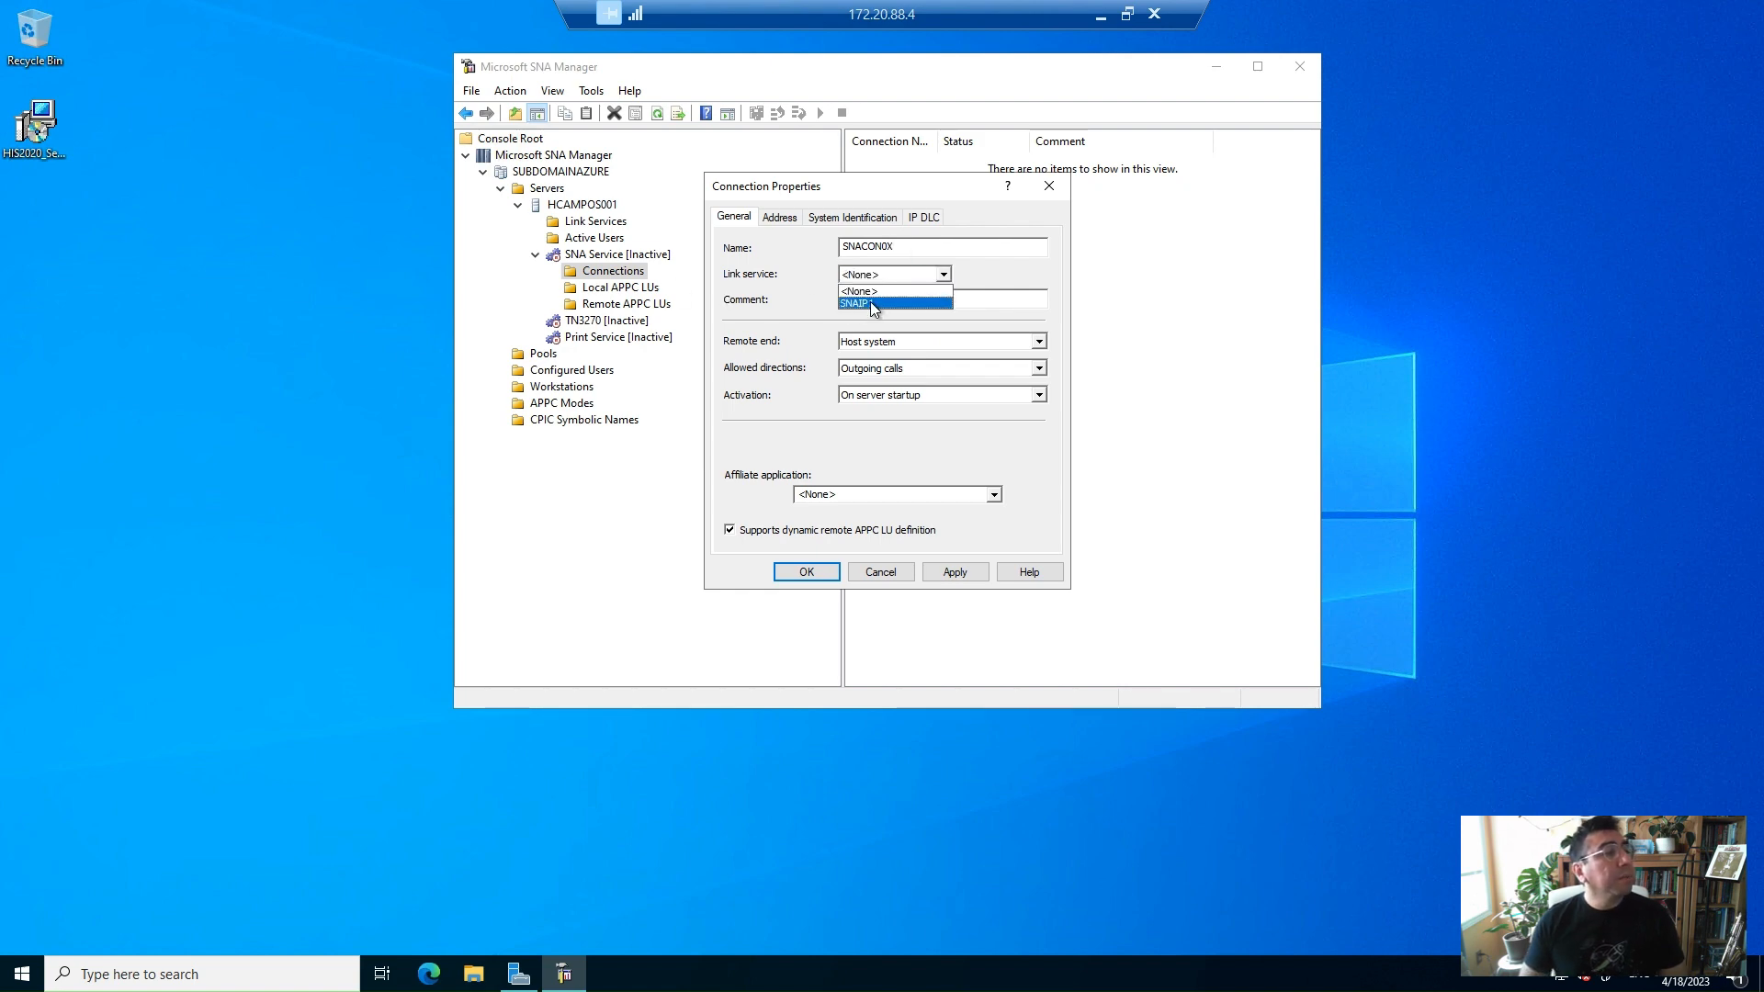
{"action": "left_click", "coordinate": [878, 300]}
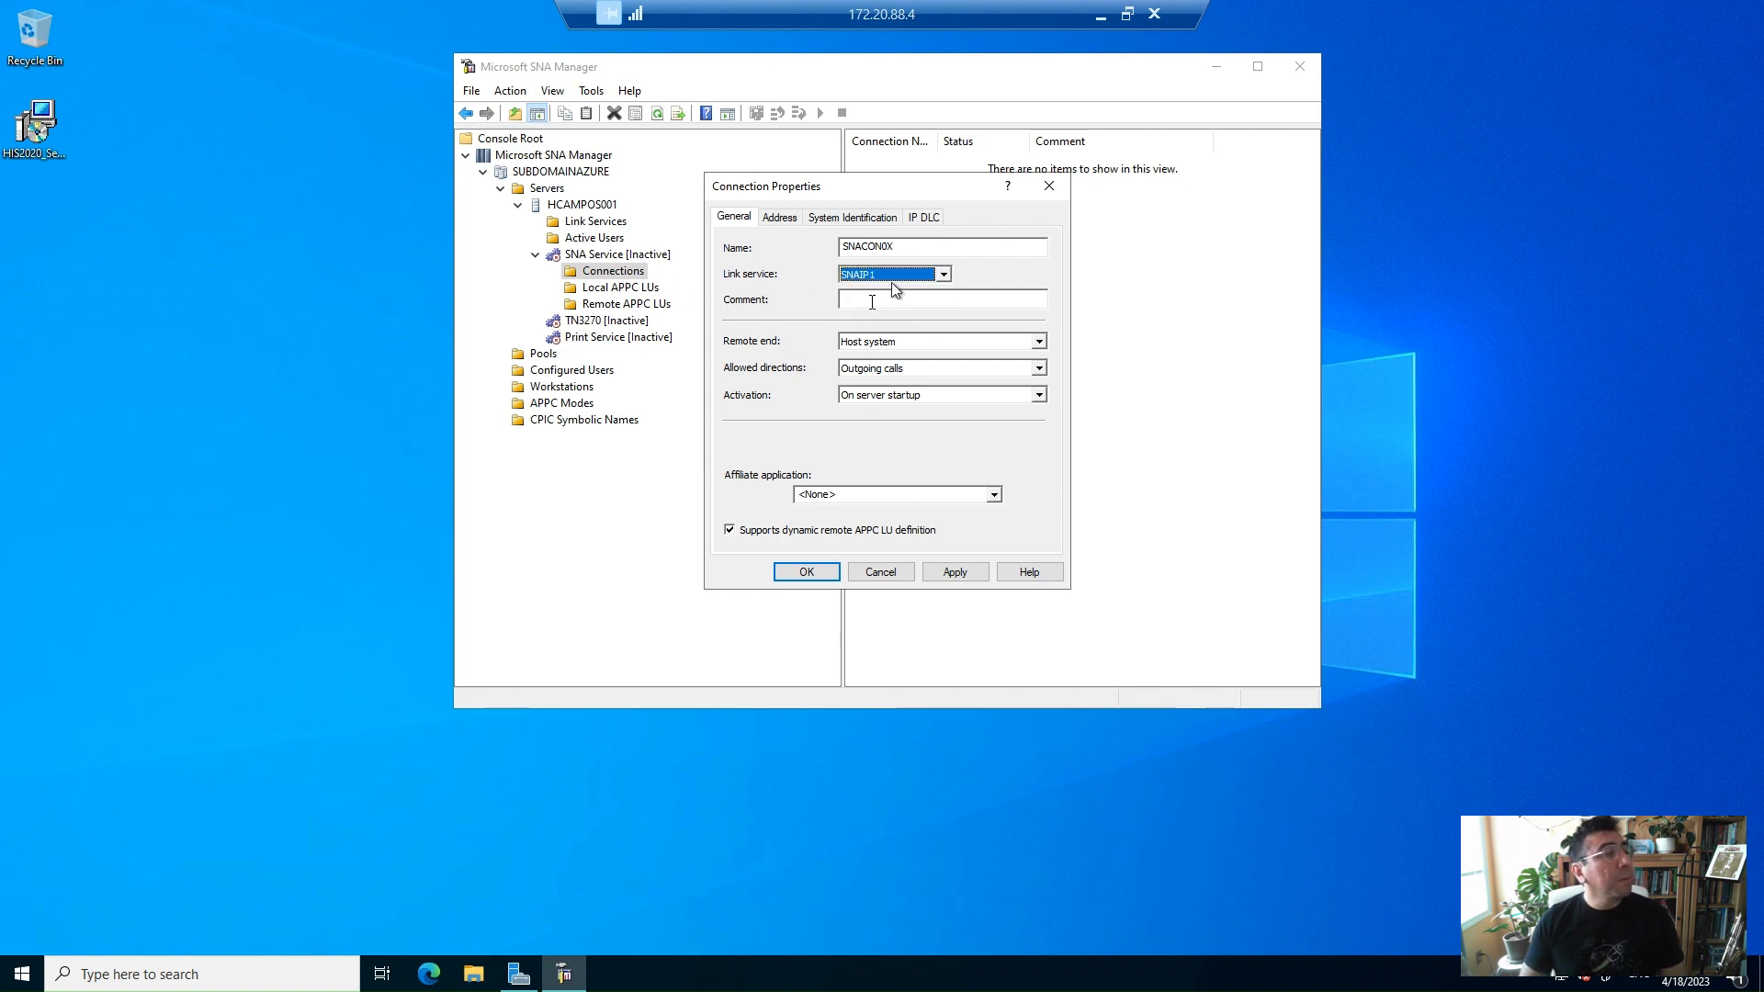
{"action": "left_click", "coordinate": [908, 344]}
{"action": "left_click", "coordinate": [889, 371]}
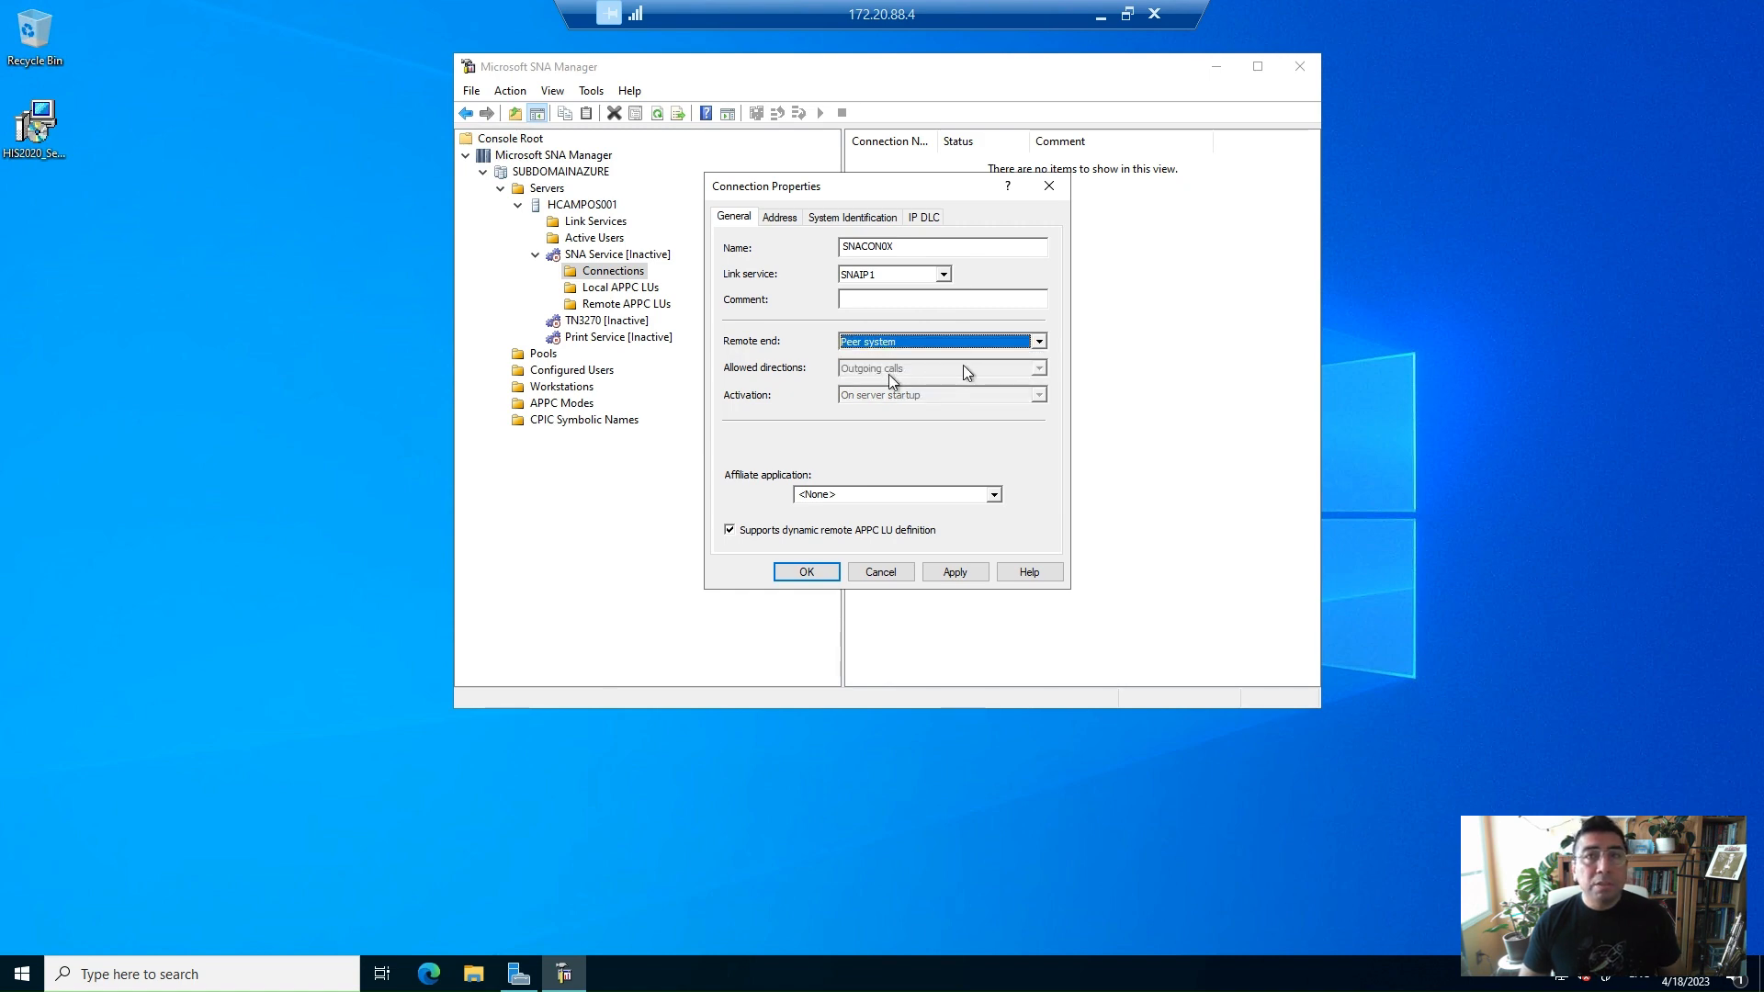
{"action": "left_click", "coordinate": [807, 572]}
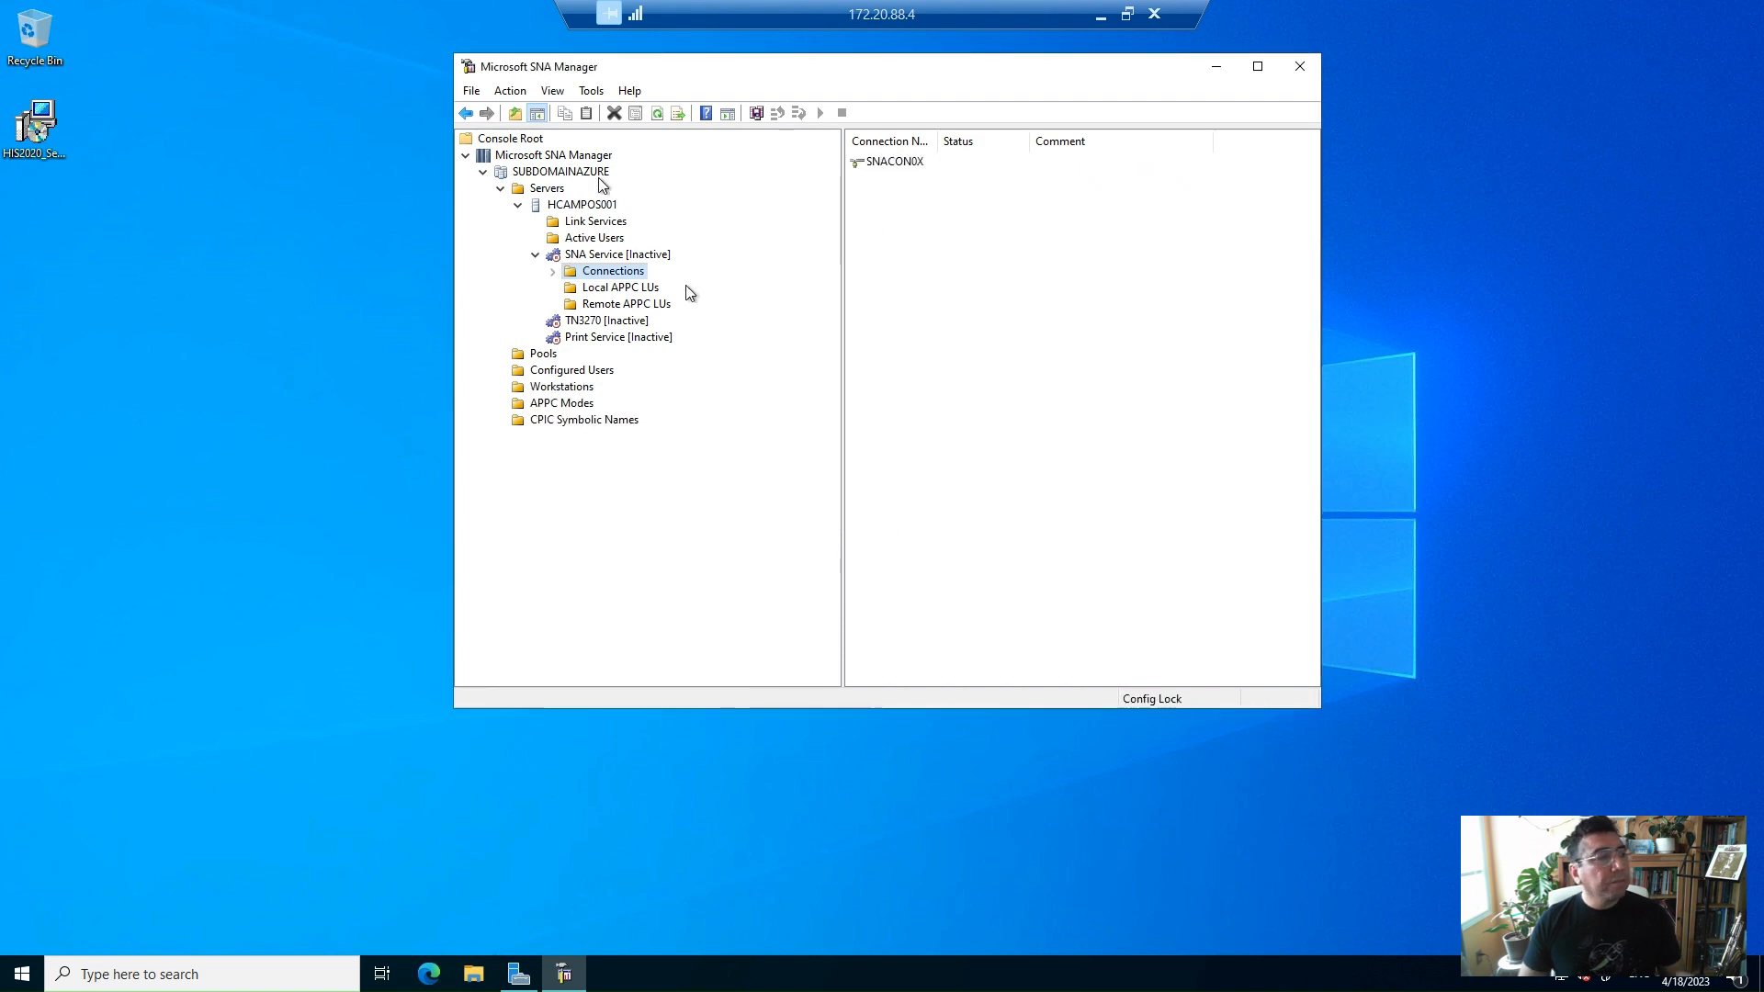
Create a new local APPC LU with alias LHCAM200 and apply it
{"action": "right_click", "coordinate": [604, 274]}
{"action": "left_click", "coordinate": [614, 278]}
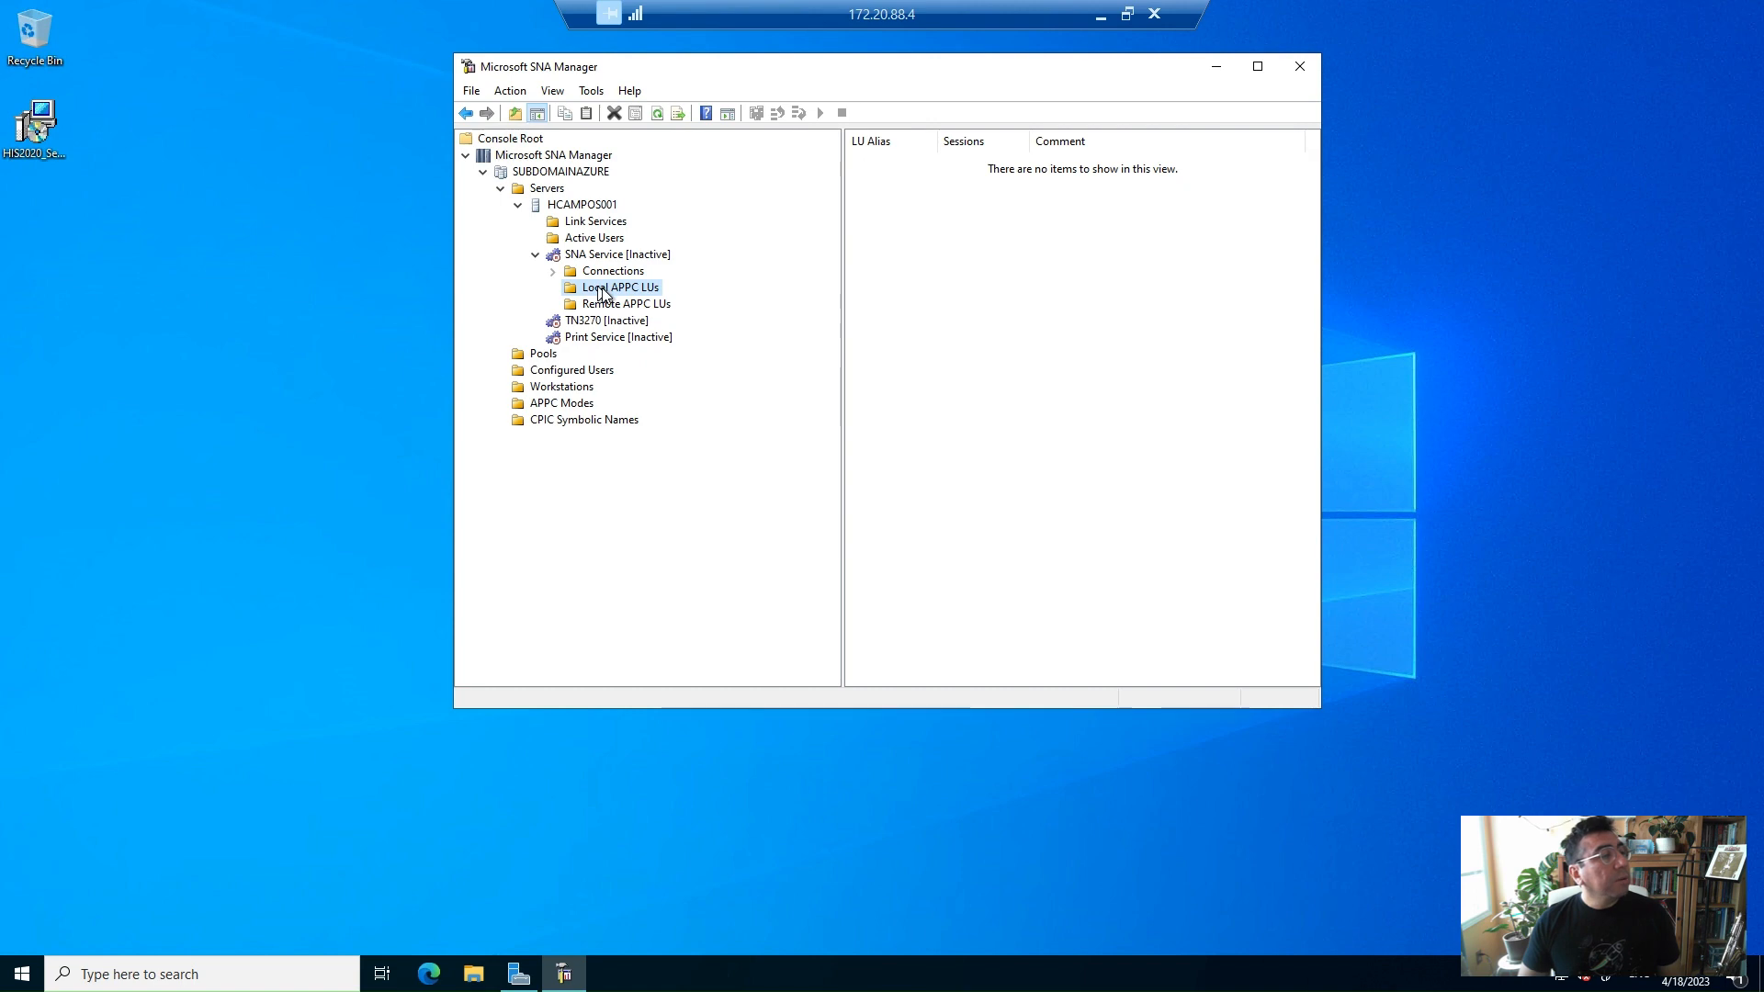
{"action": "right_click", "coordinate": [598, 288]}
{"action": "mouse_move", "coordinate": [656, 348]}
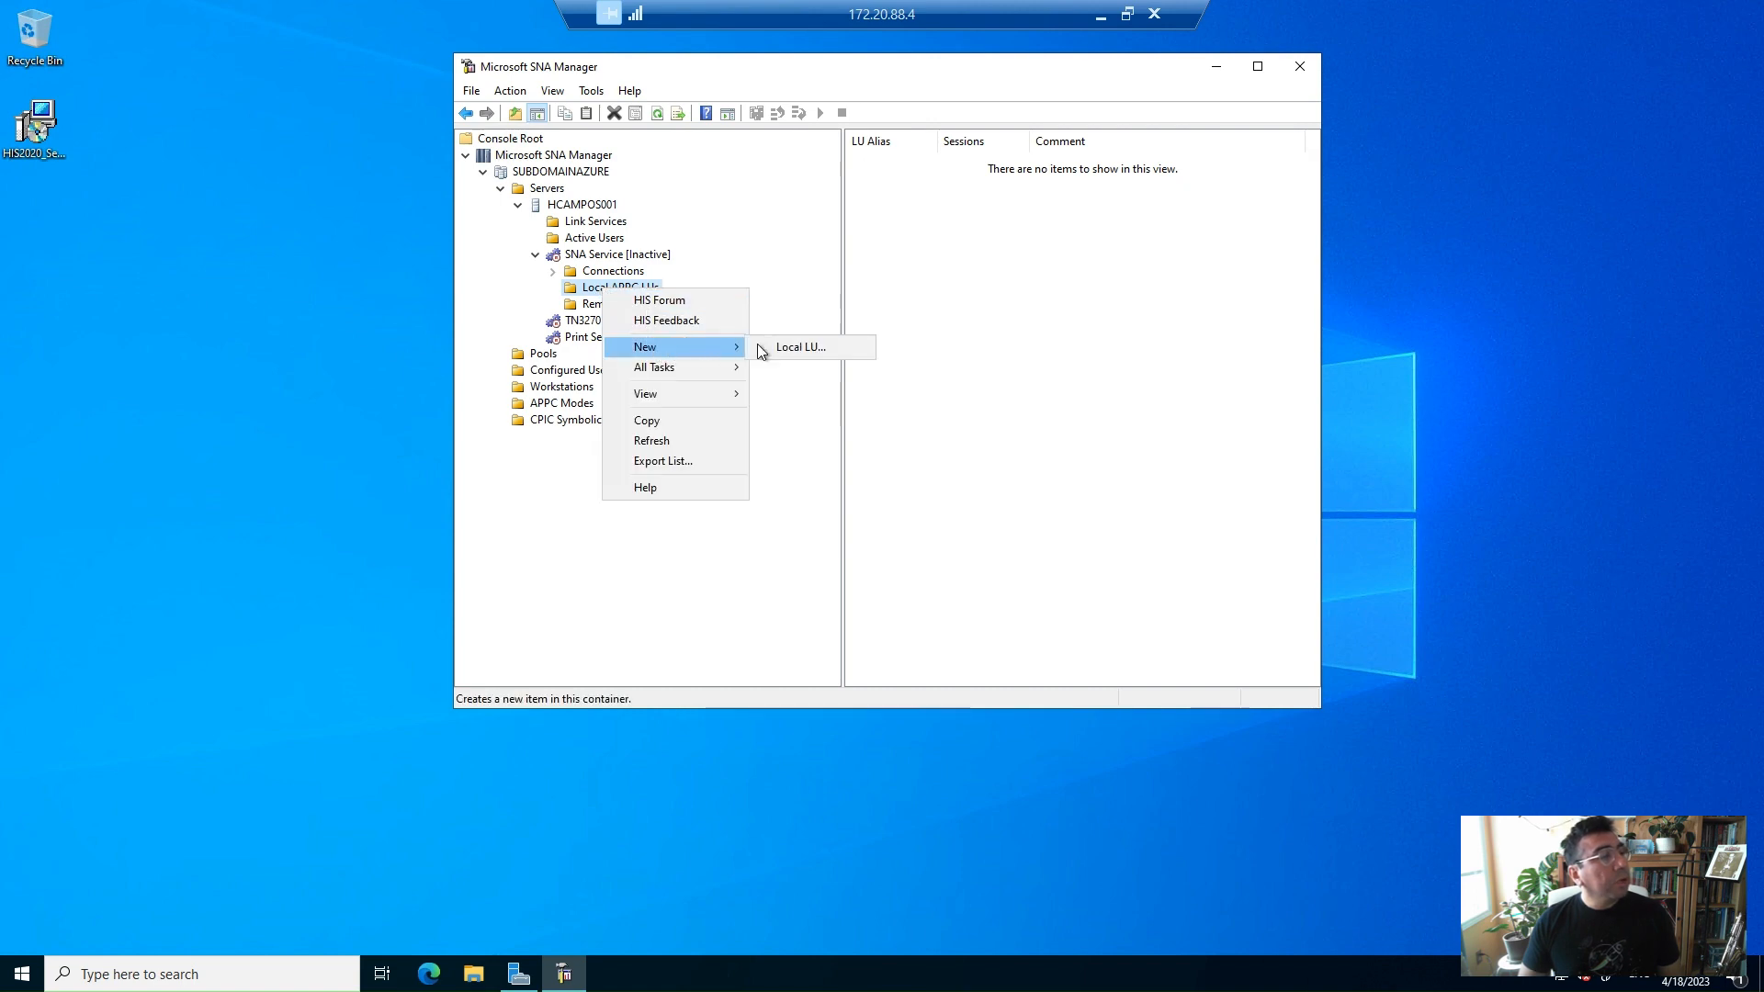
{"action": "left_click", "coordinate": [825, 344]}
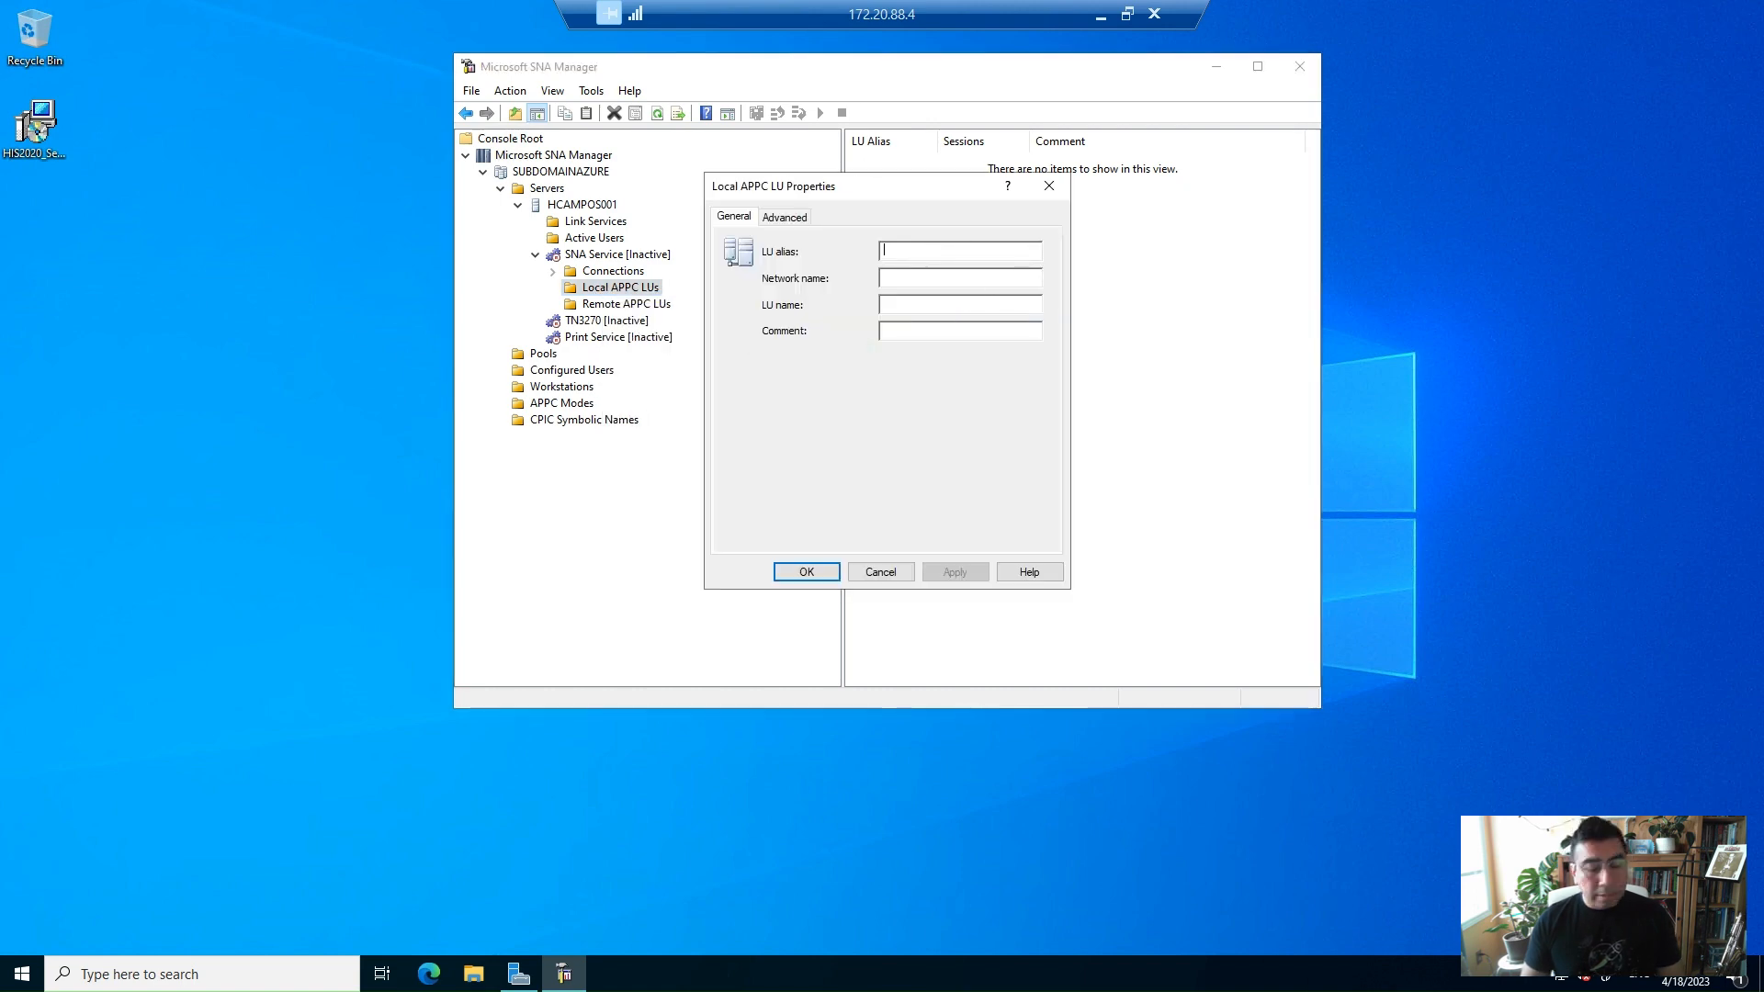
{"action": "type", "text": "LHCAM200"}
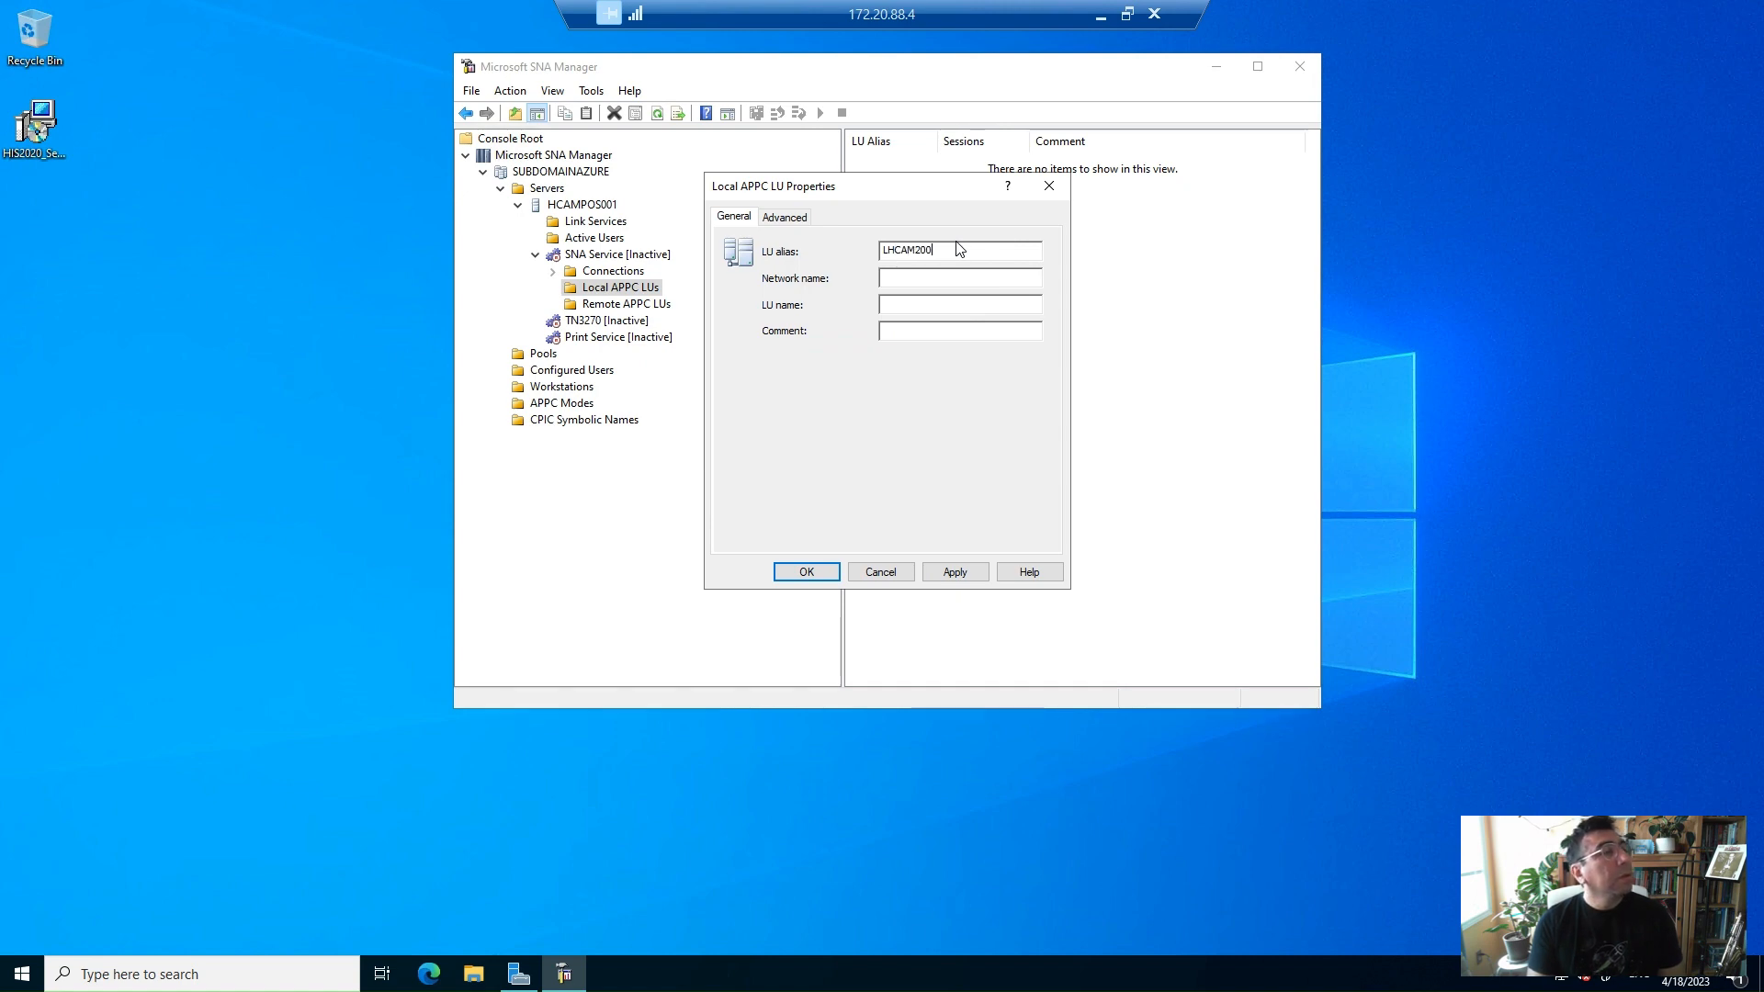
{"action": "double_click", "coordinate": [958, 250]}
{"action": "key", "text": "Tab"}
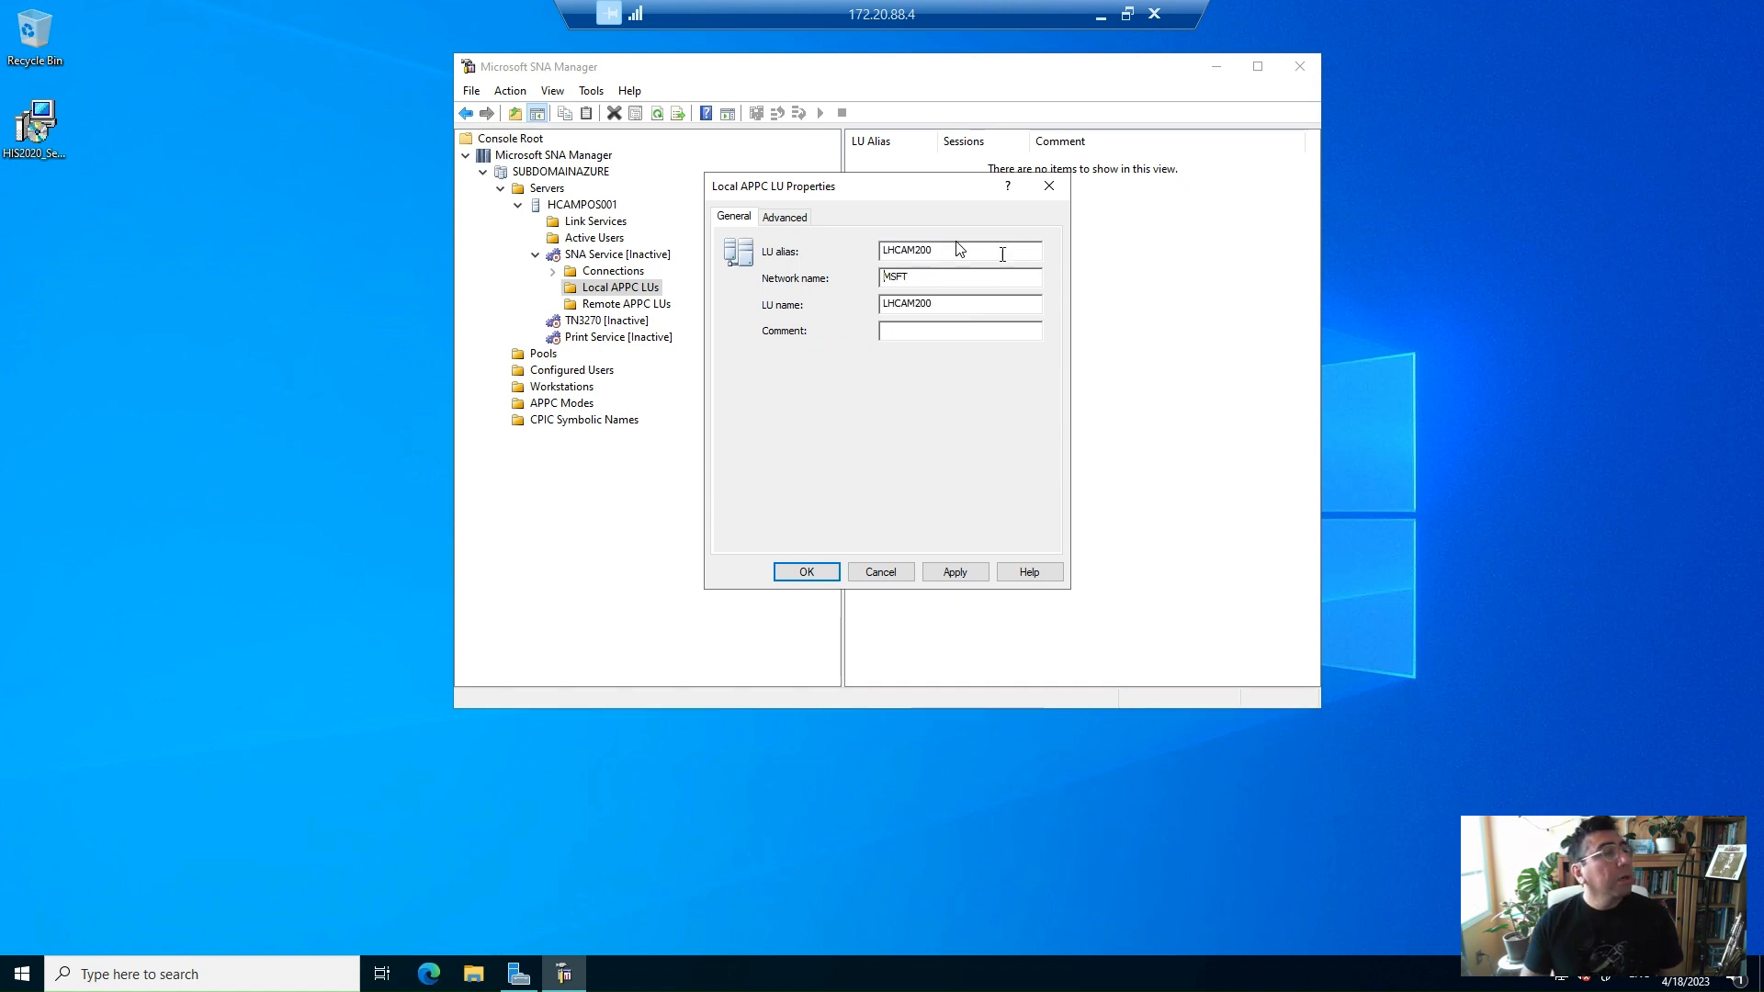
{"action": "left_click", "coordinate": [956, 572]}
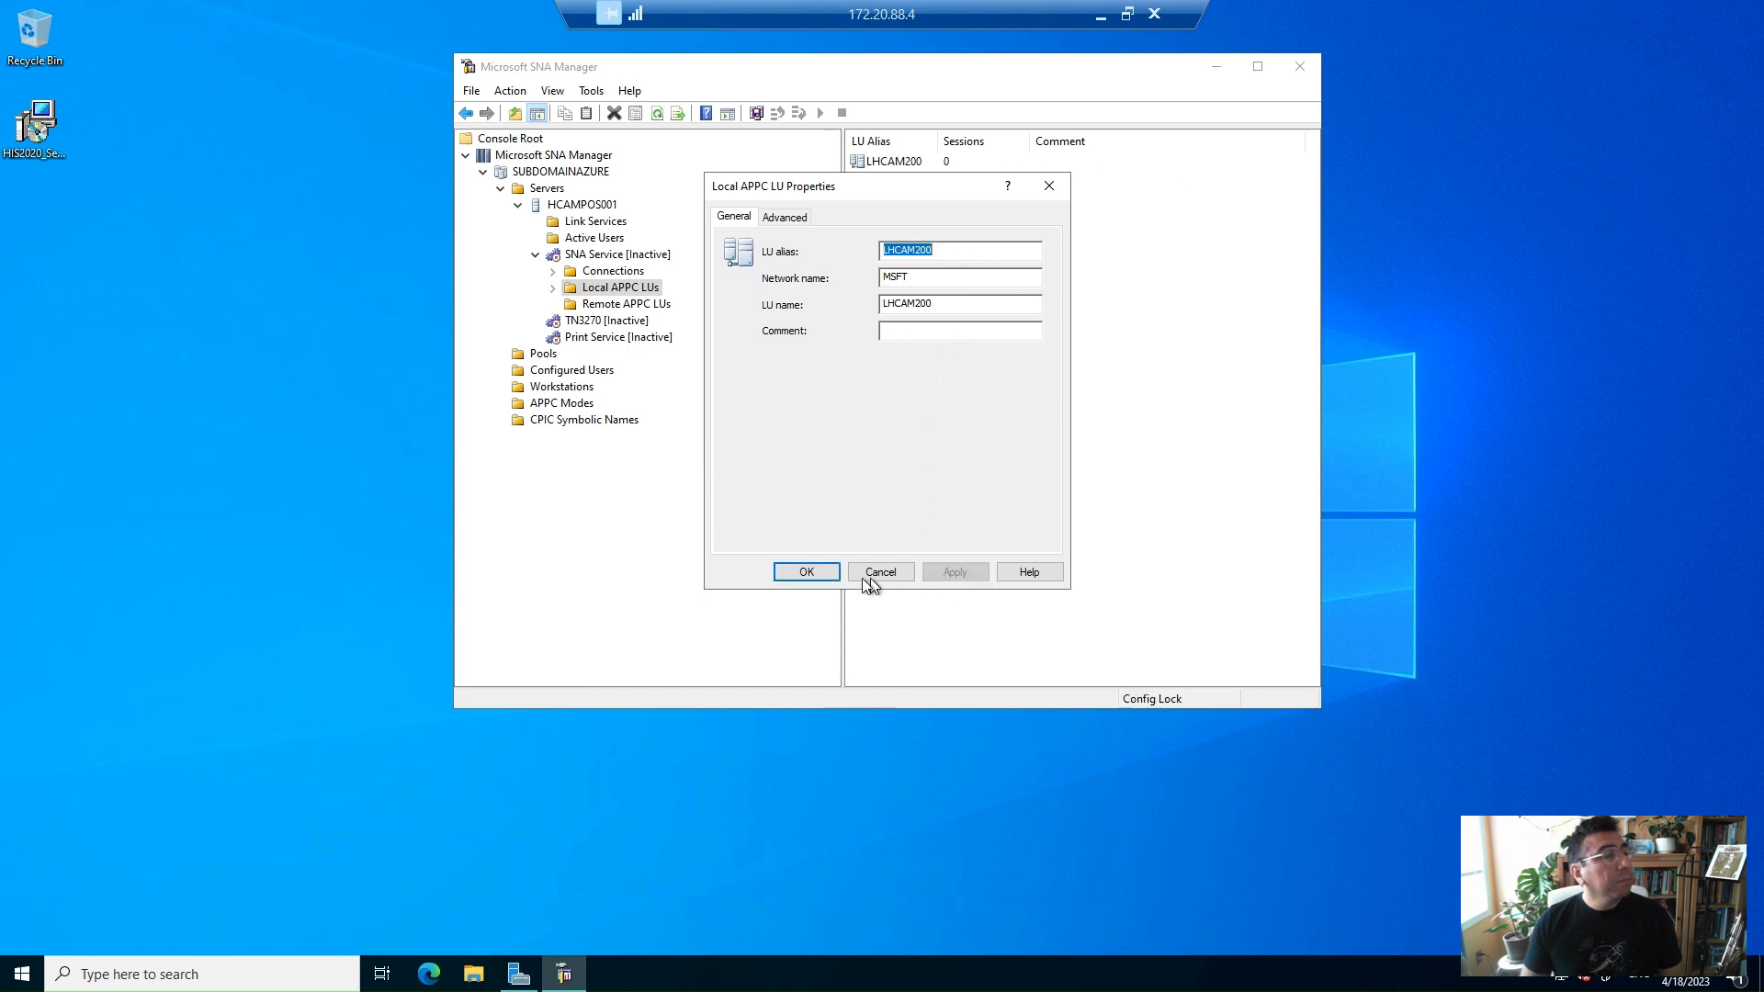
Close the local LU dialog and save the SNA configuration from the Remote APPC LUs folder
{"action": "left_click", "coordinate": [821, 577]}
{"action": "left_click", "coordinate": [618, 304]}
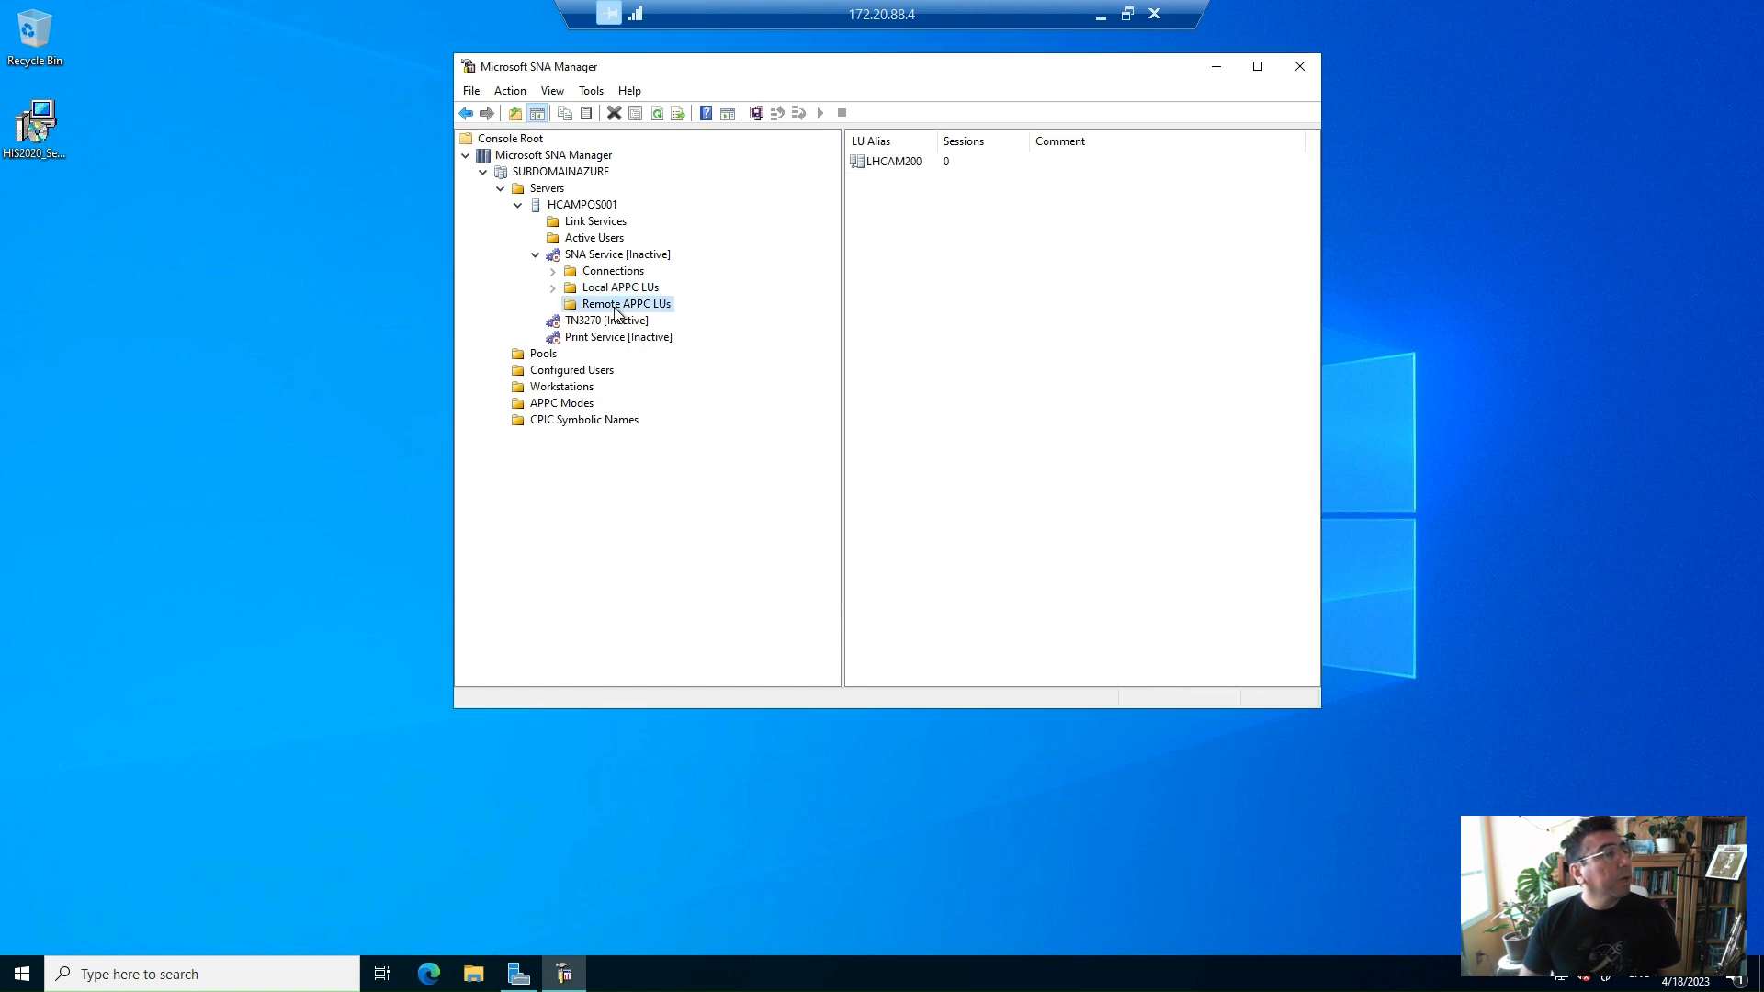
{"action": "right_click", "coordinate": [615, 312]}
{"action": "left_click", "coordinate": [664, 317]}
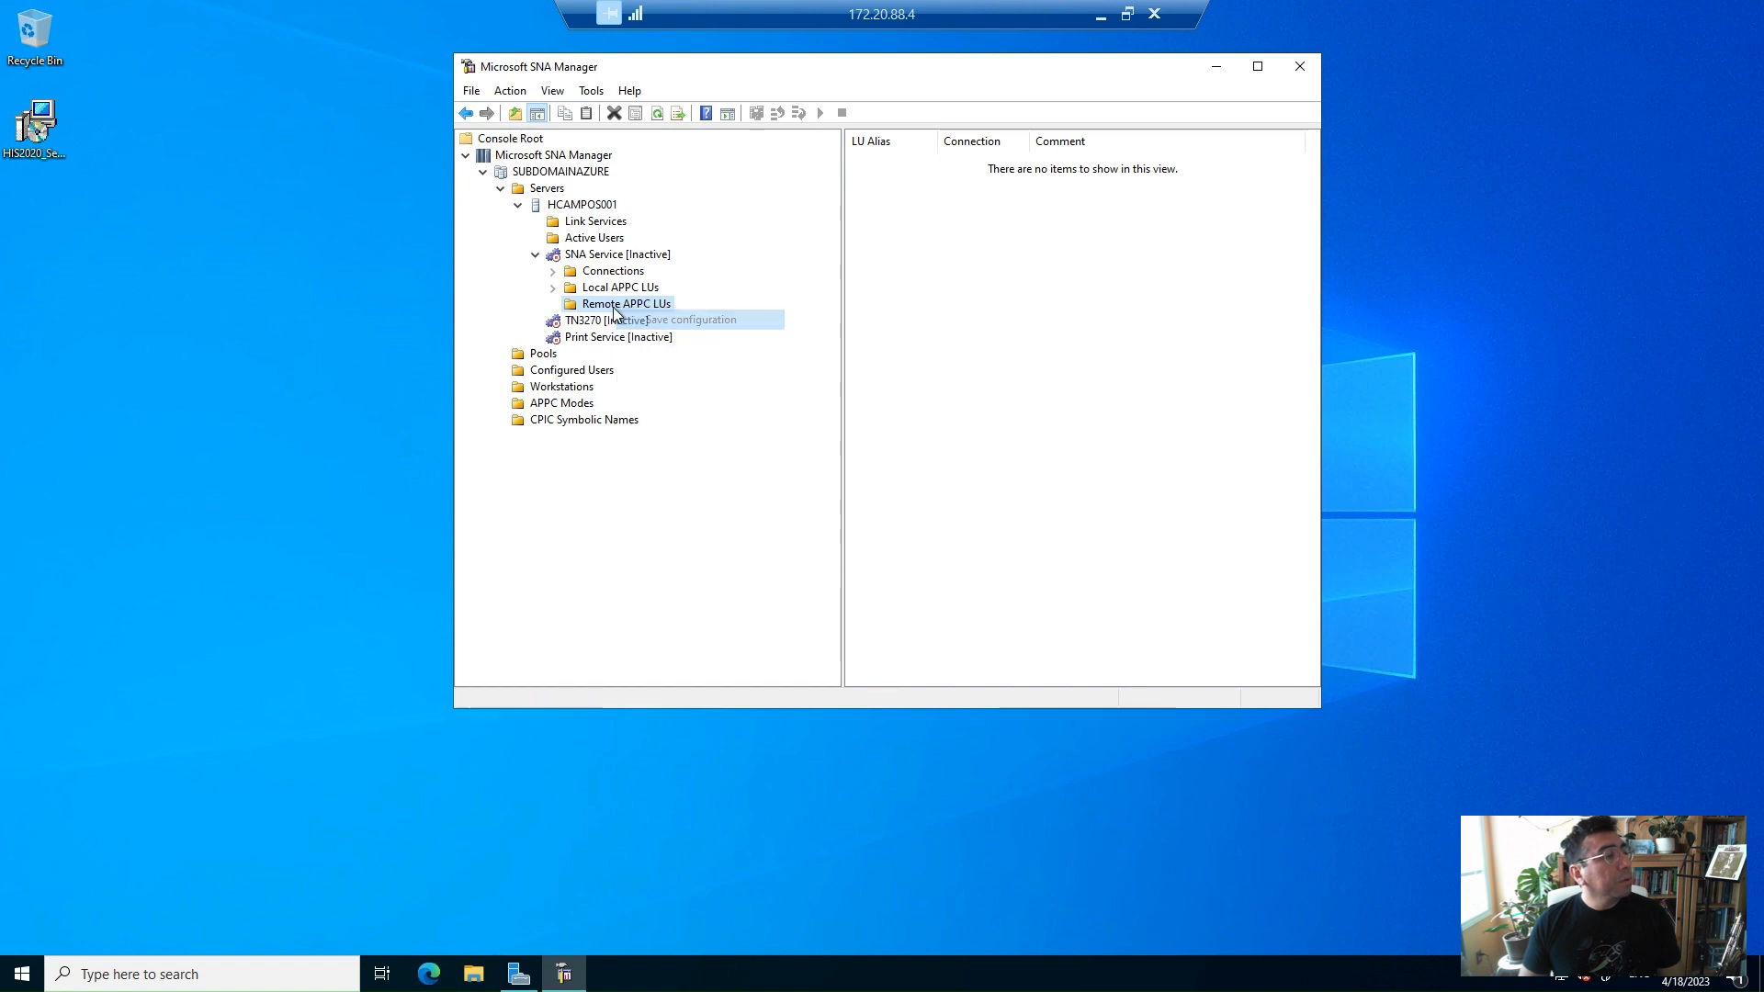
Create a remote APPC LU on connection SNACON0X with LU alias CICSDEMO, apply and confirm
{"action": "right_click", "coordinate": [622, 313]}
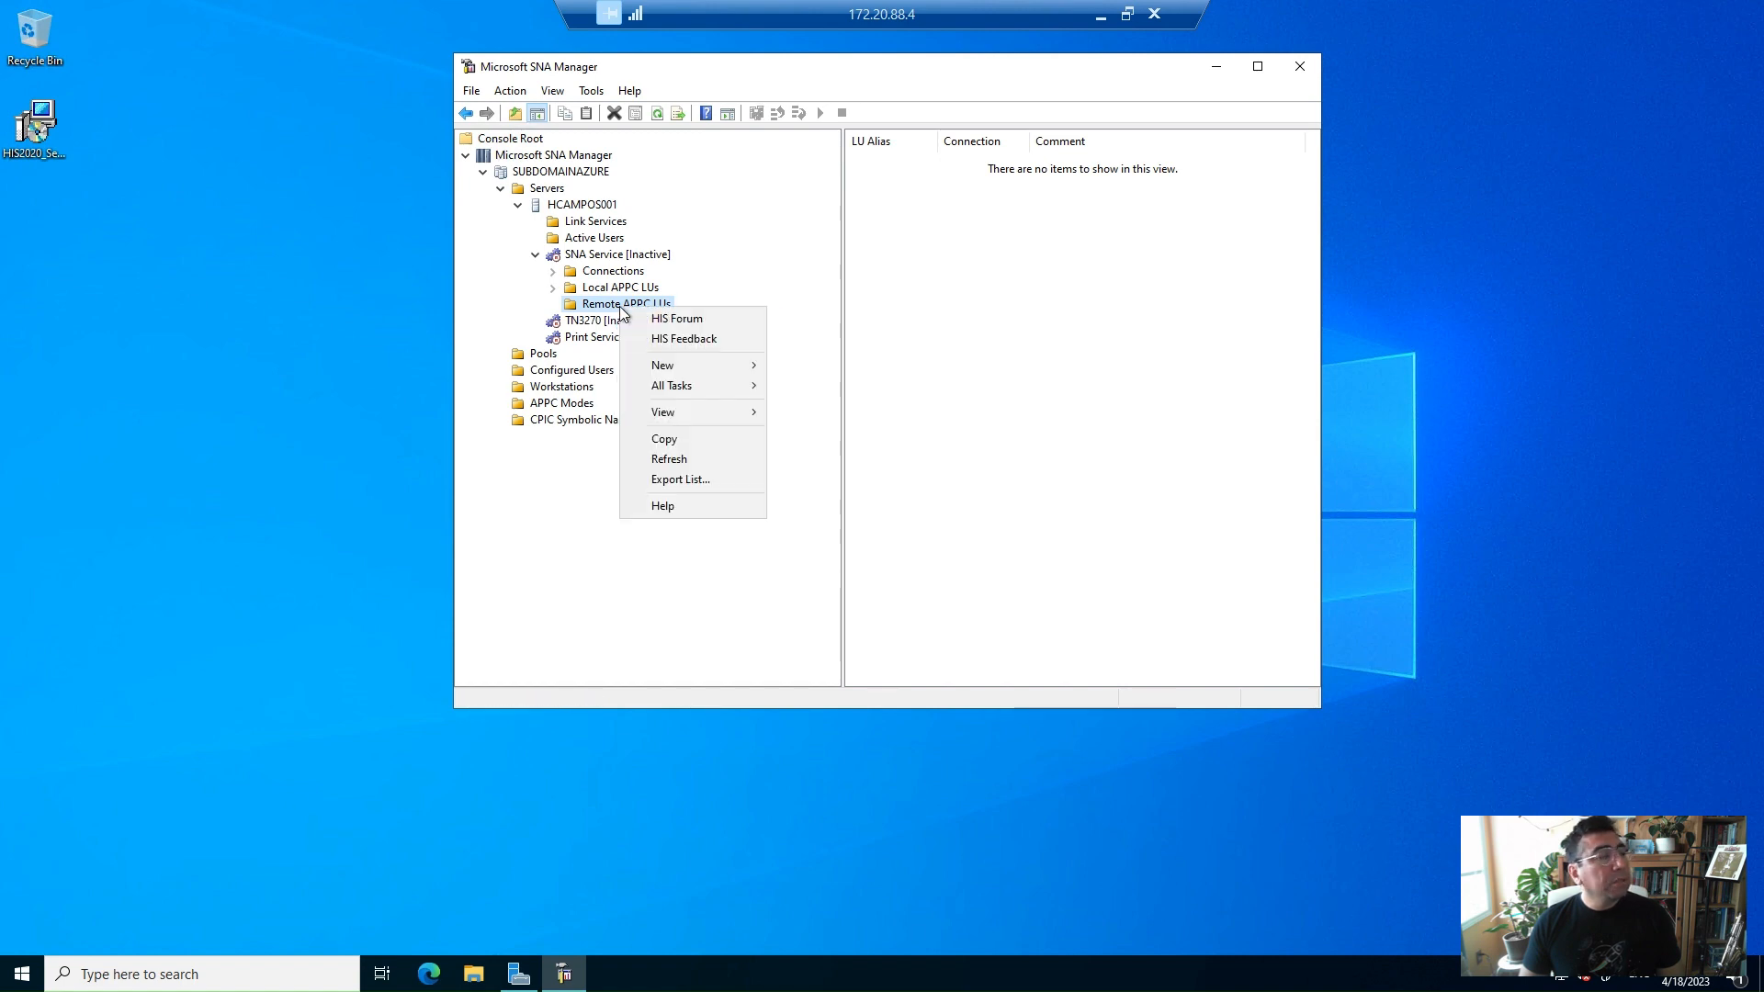
{"action": "mouse_move", "coordinate": [714, 367]}
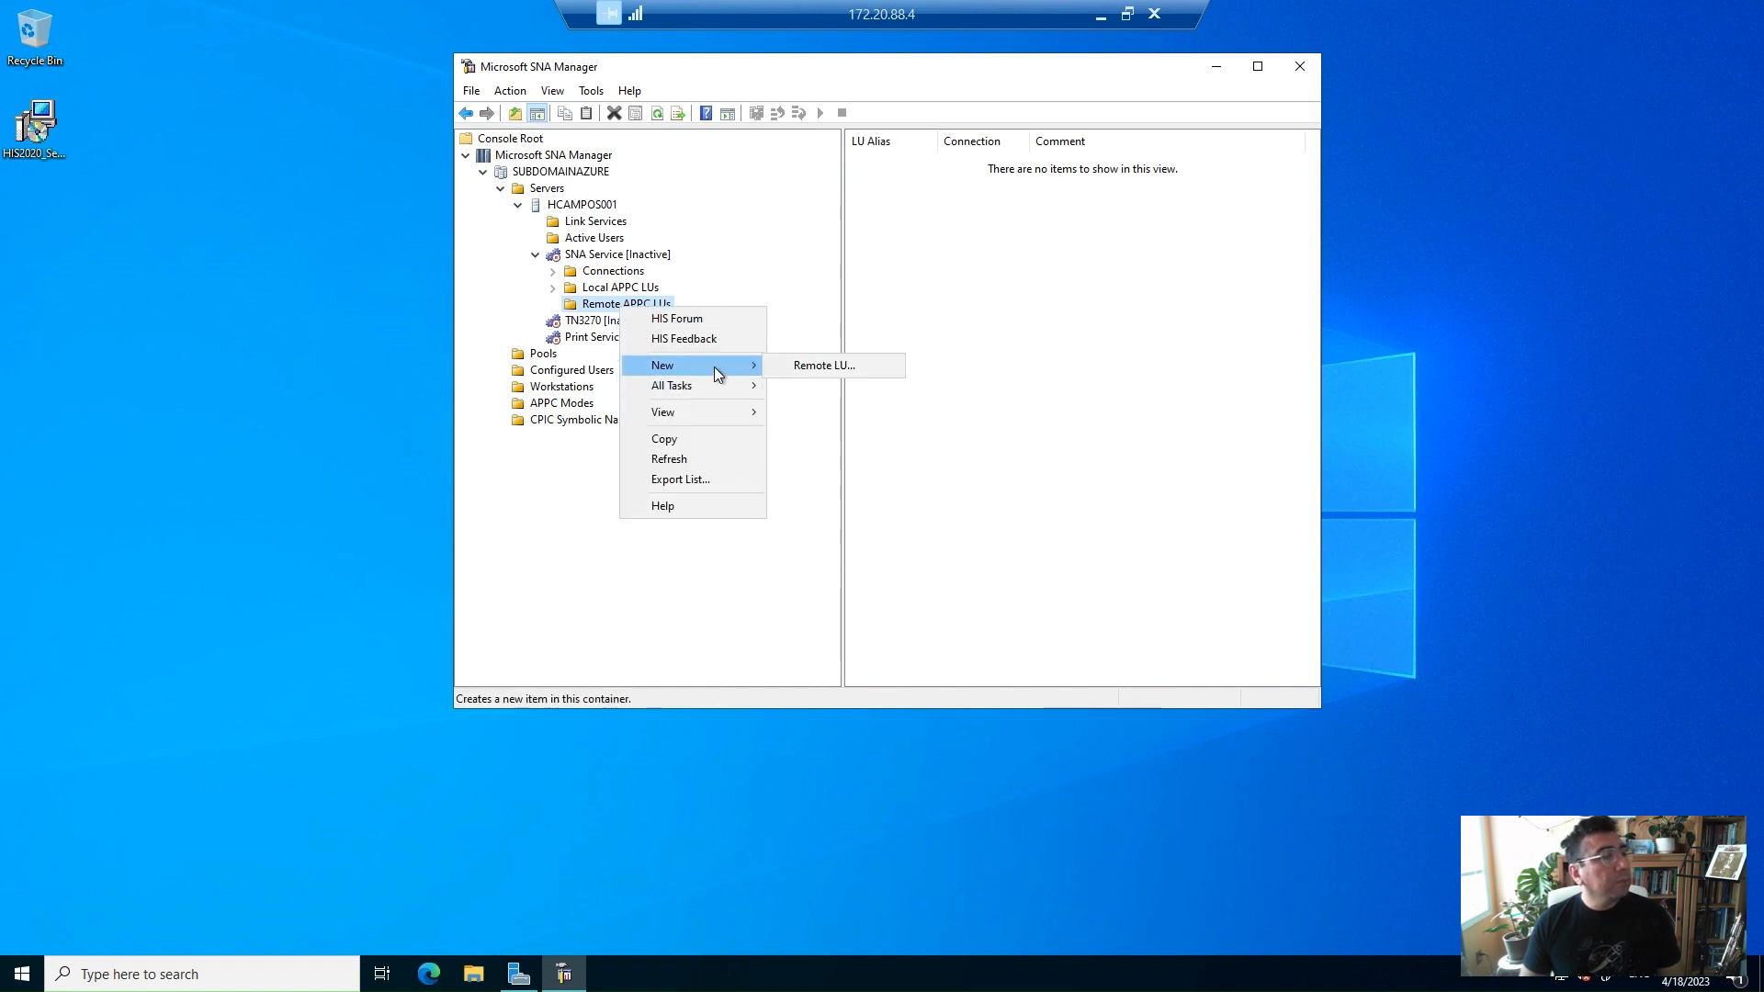
{"action": "left_click", "coordinate": [802, 365]}
{"action": "left_click", "coordinate": [1036, 246]}
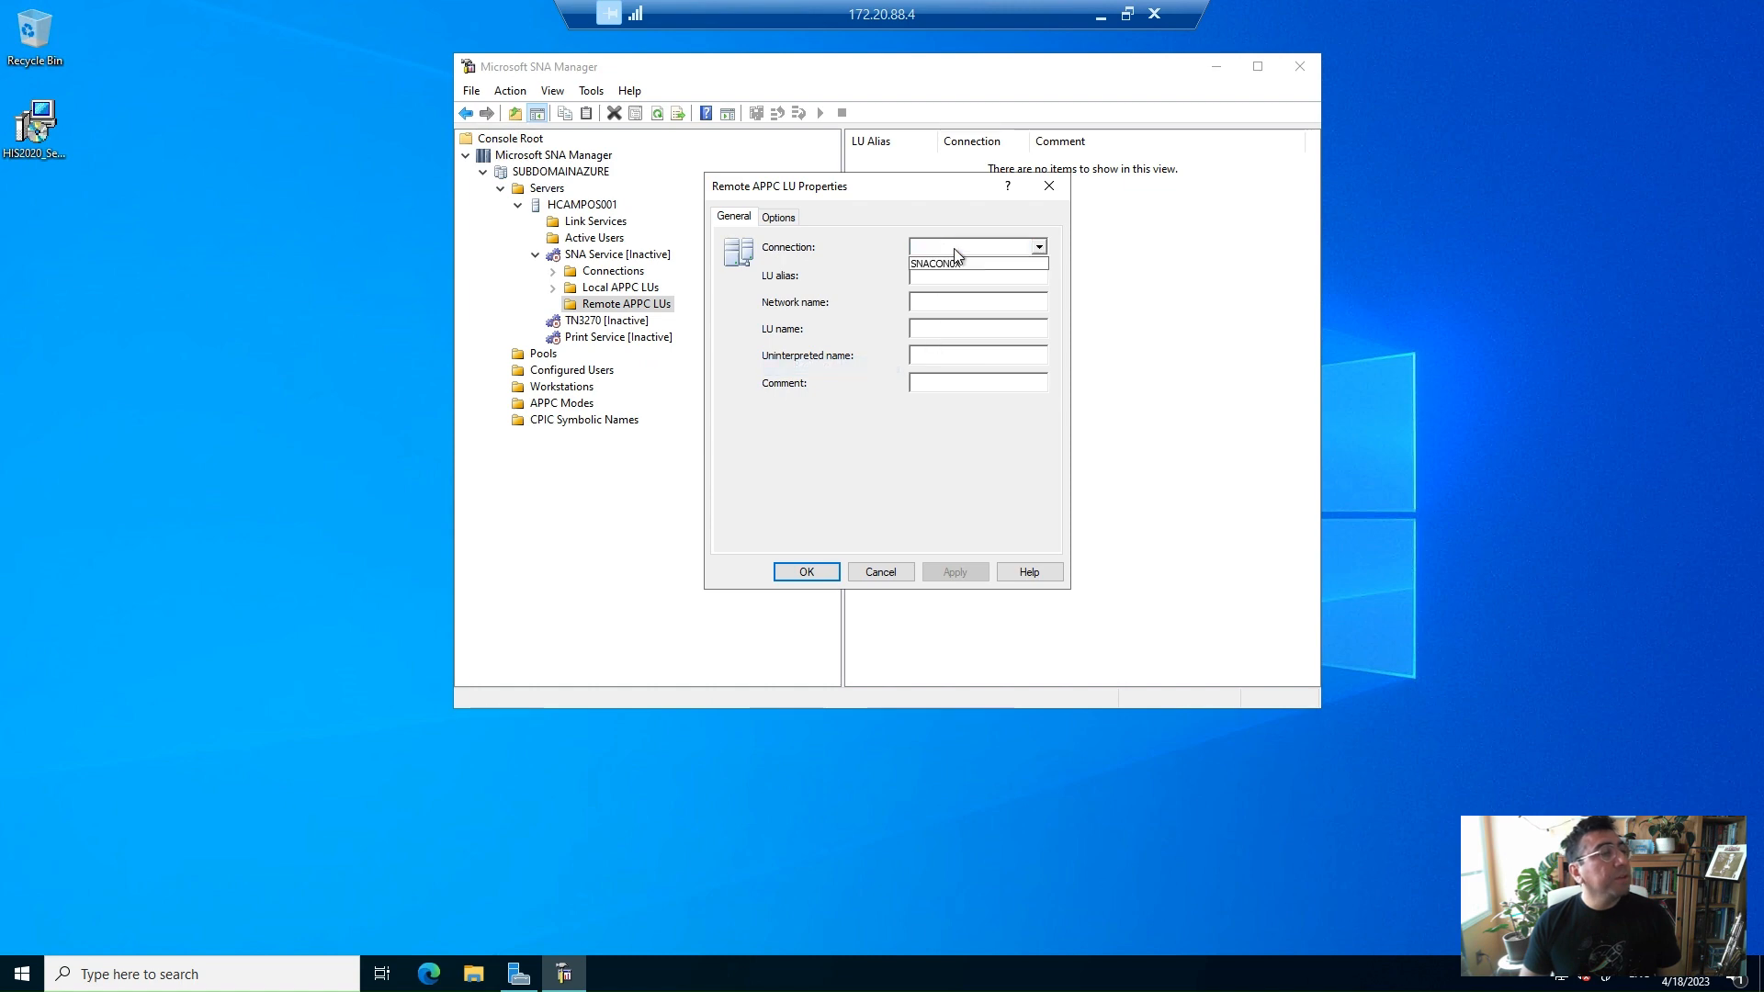
{"action": "left_click", "coordinate": [947, 264]}
{"action": "left_click", "coordinate": [917, 273]}
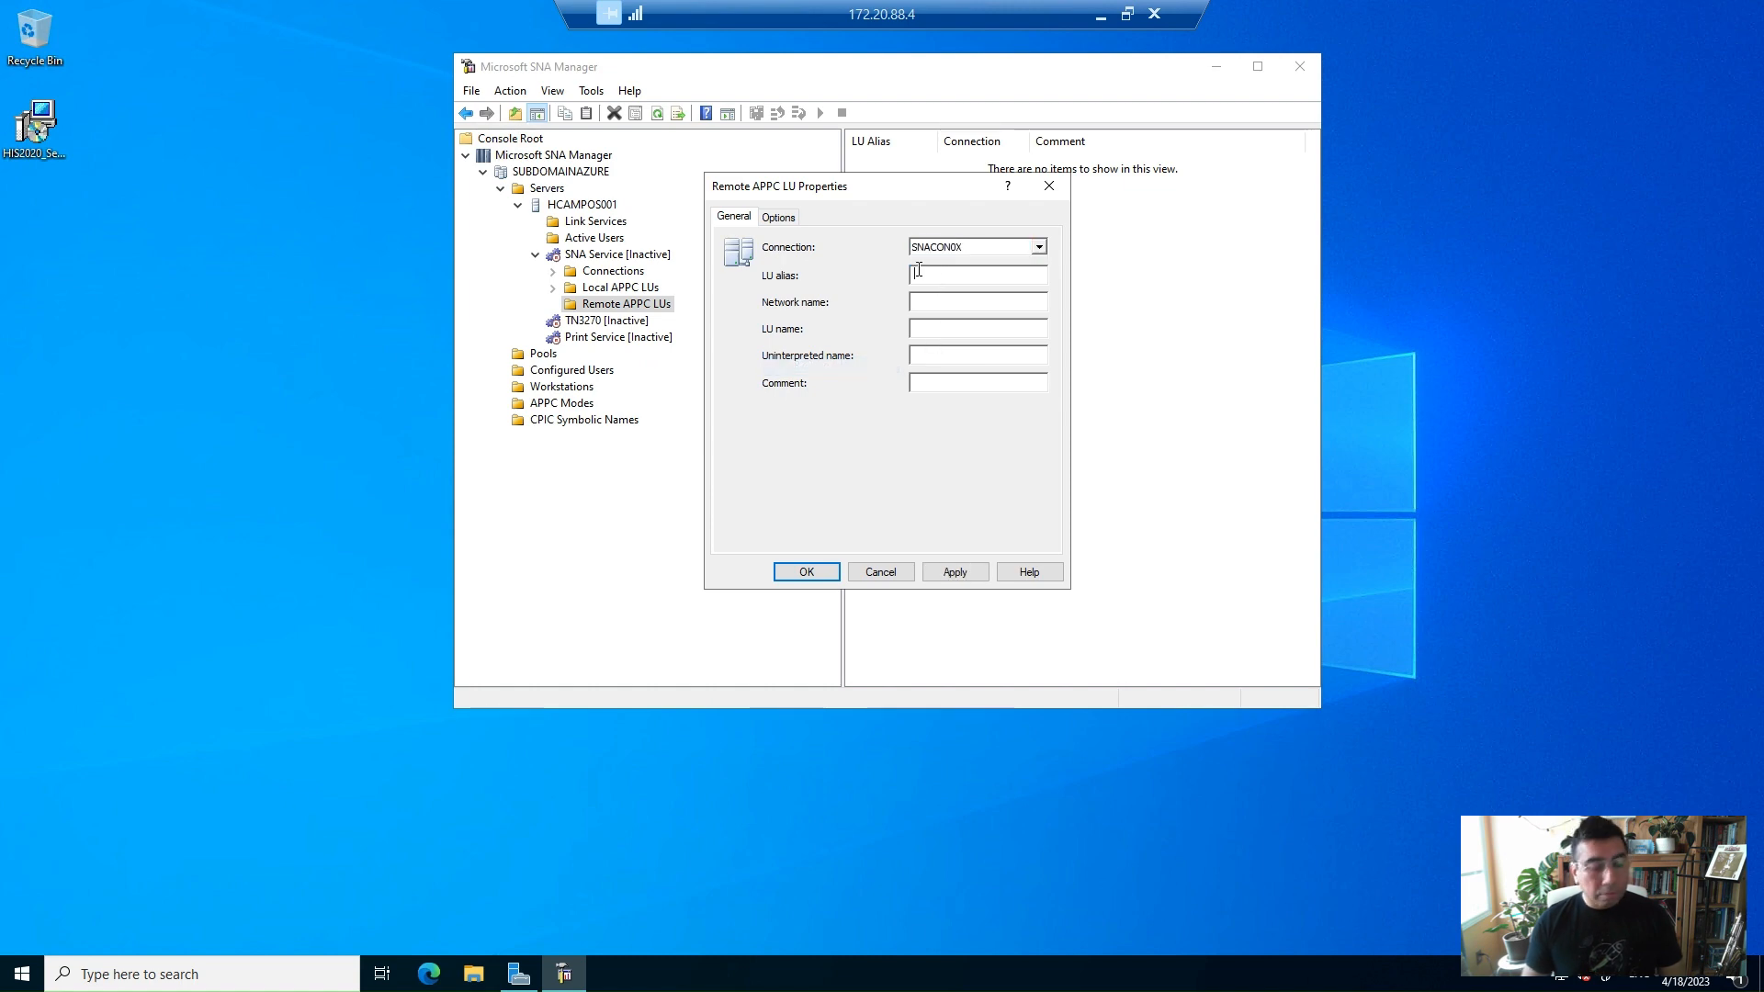
{"action": "type", "text": "CICSDEMO"}
{"action": "key", "text": "Tab"}
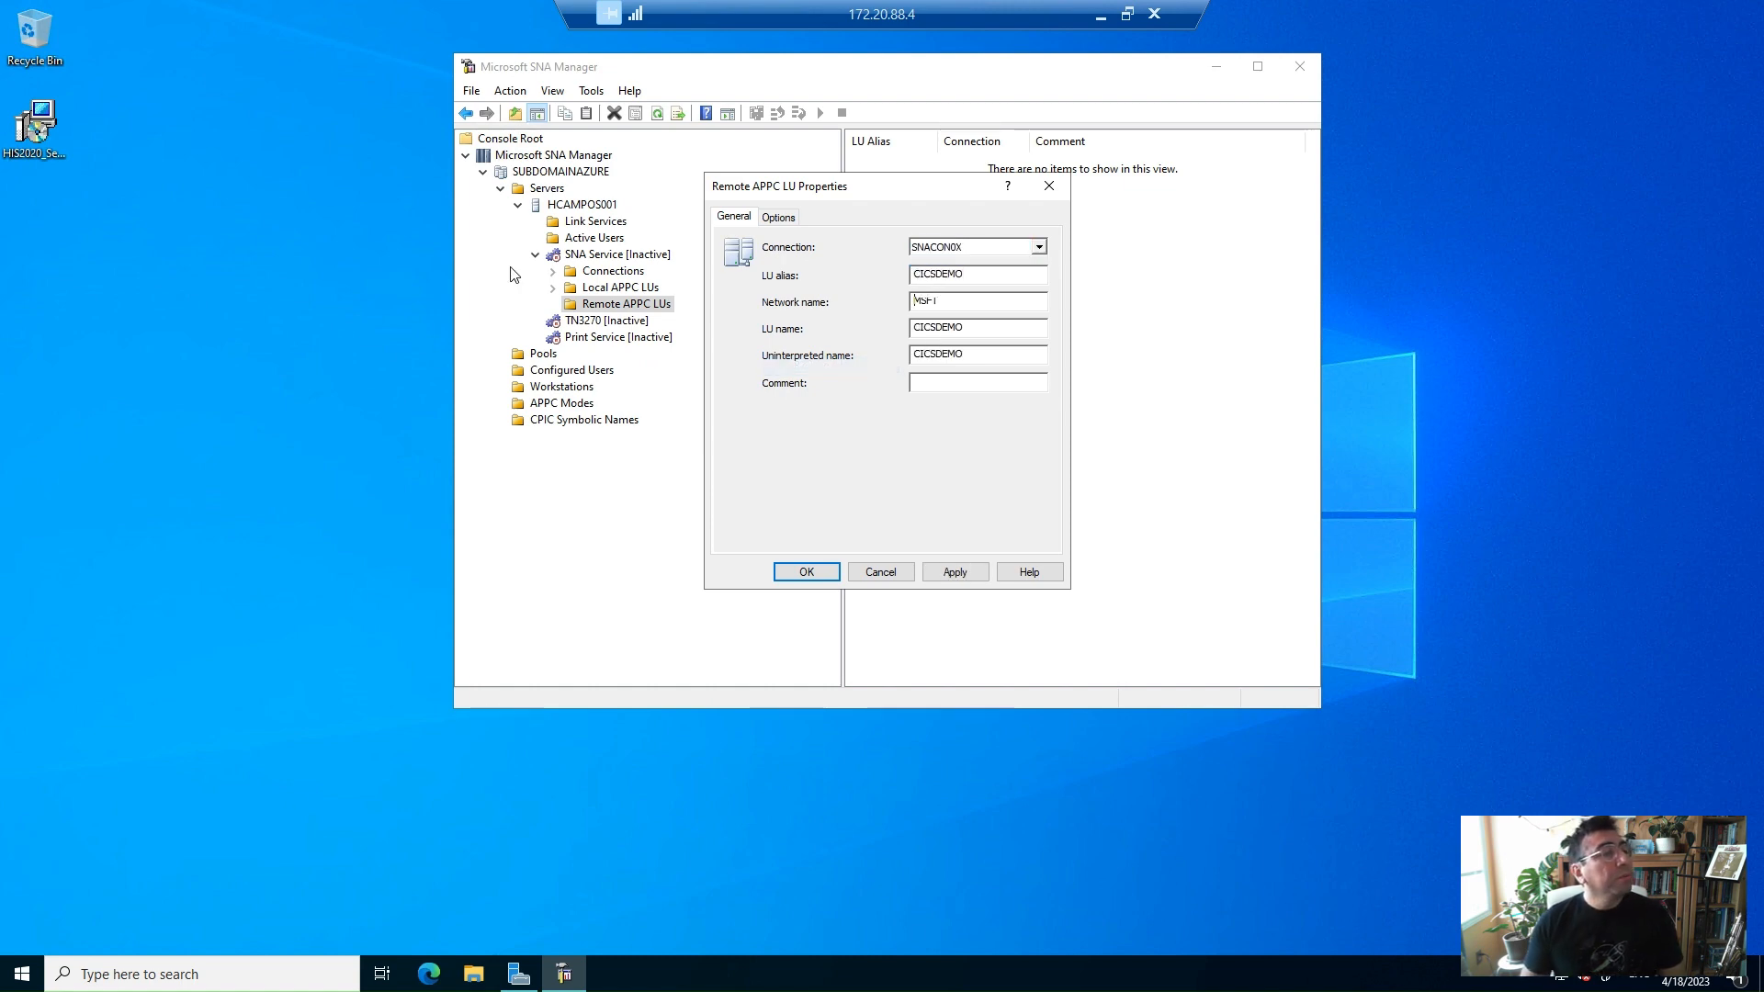
{"action": "left_click", "coordinate": [953, 572]}
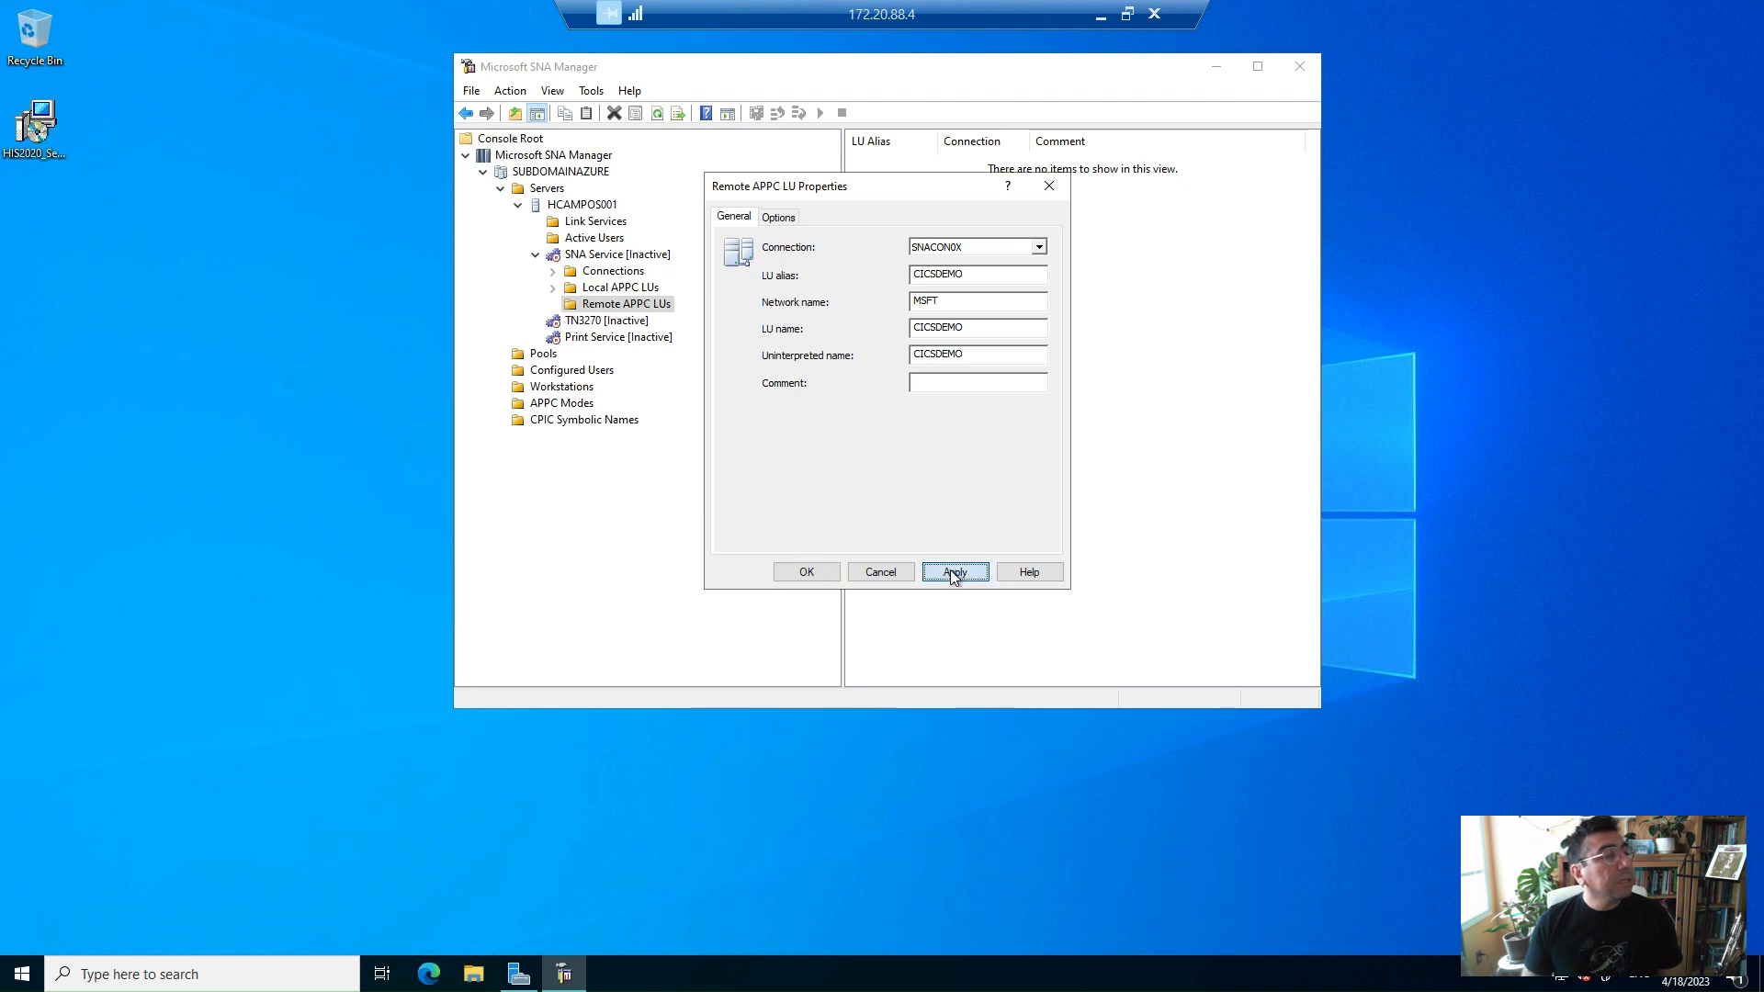
{"action": "left_click", "coordinate": [806, 571]}
Expand the Local APPC LUs and Connections folders to review the configured LU and connection
{"action": "left_click", "coordinate": [552, 287]}
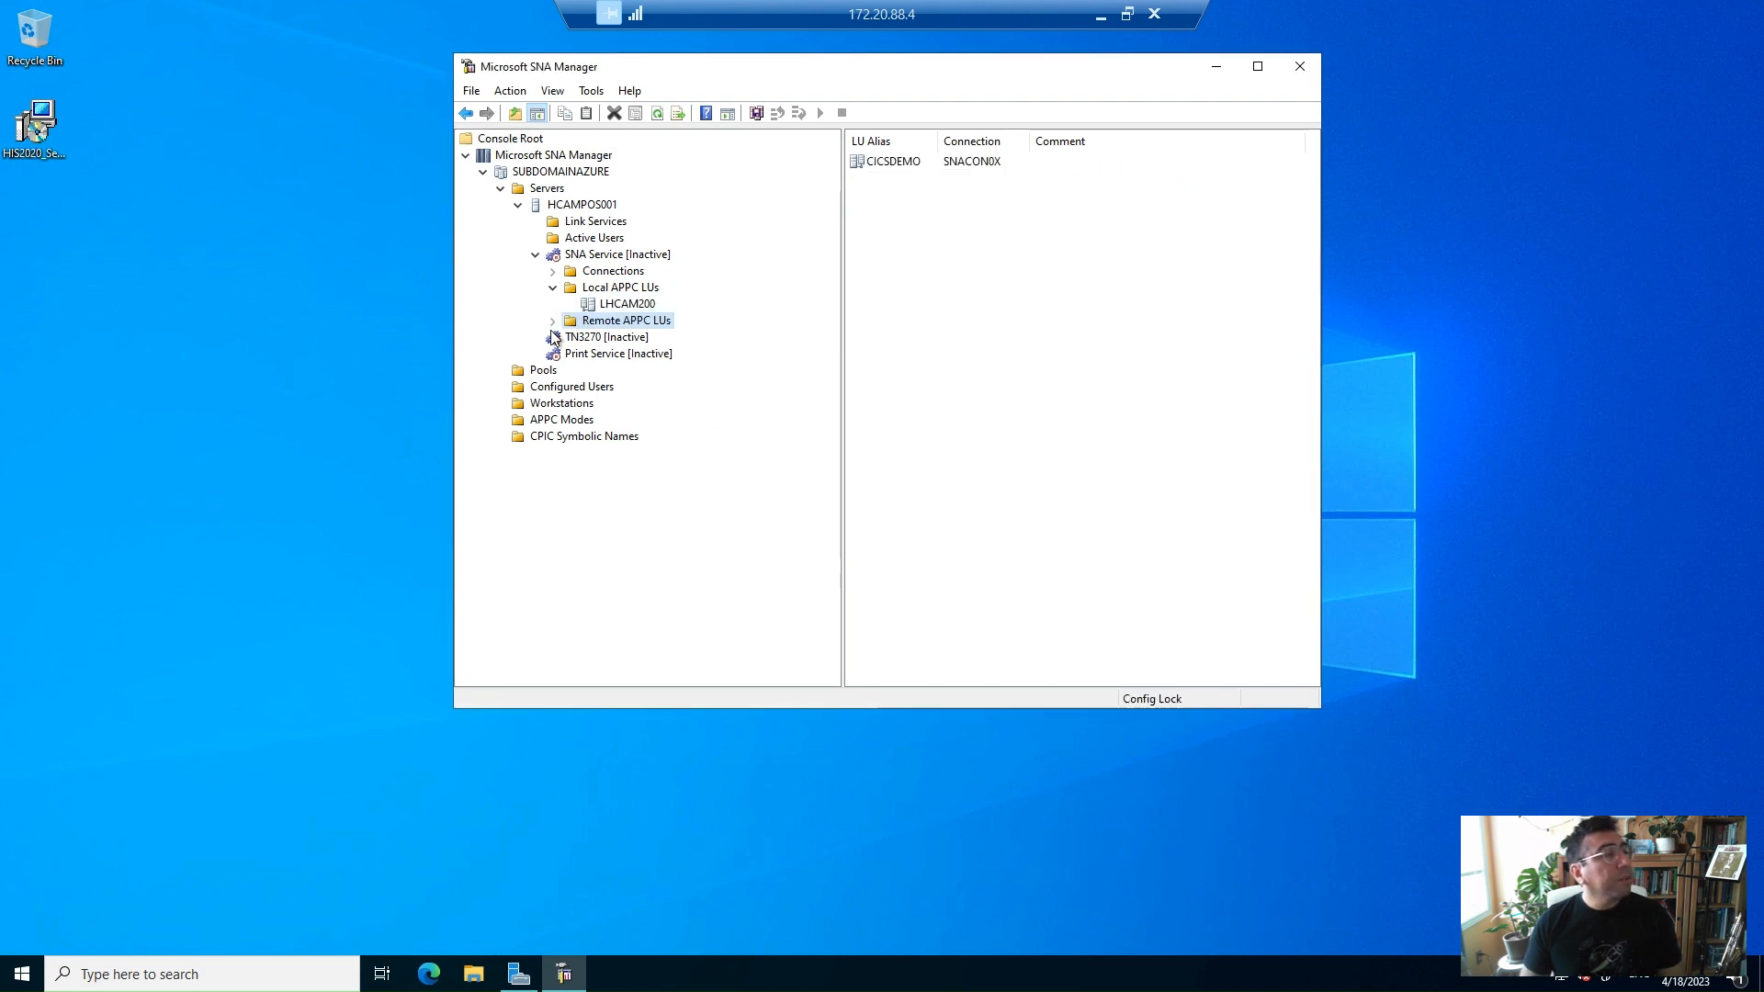
{"action": "left_click", "coordinate": [553, 288]}
{"action": "left_click", "coordinate": [552, 271]}
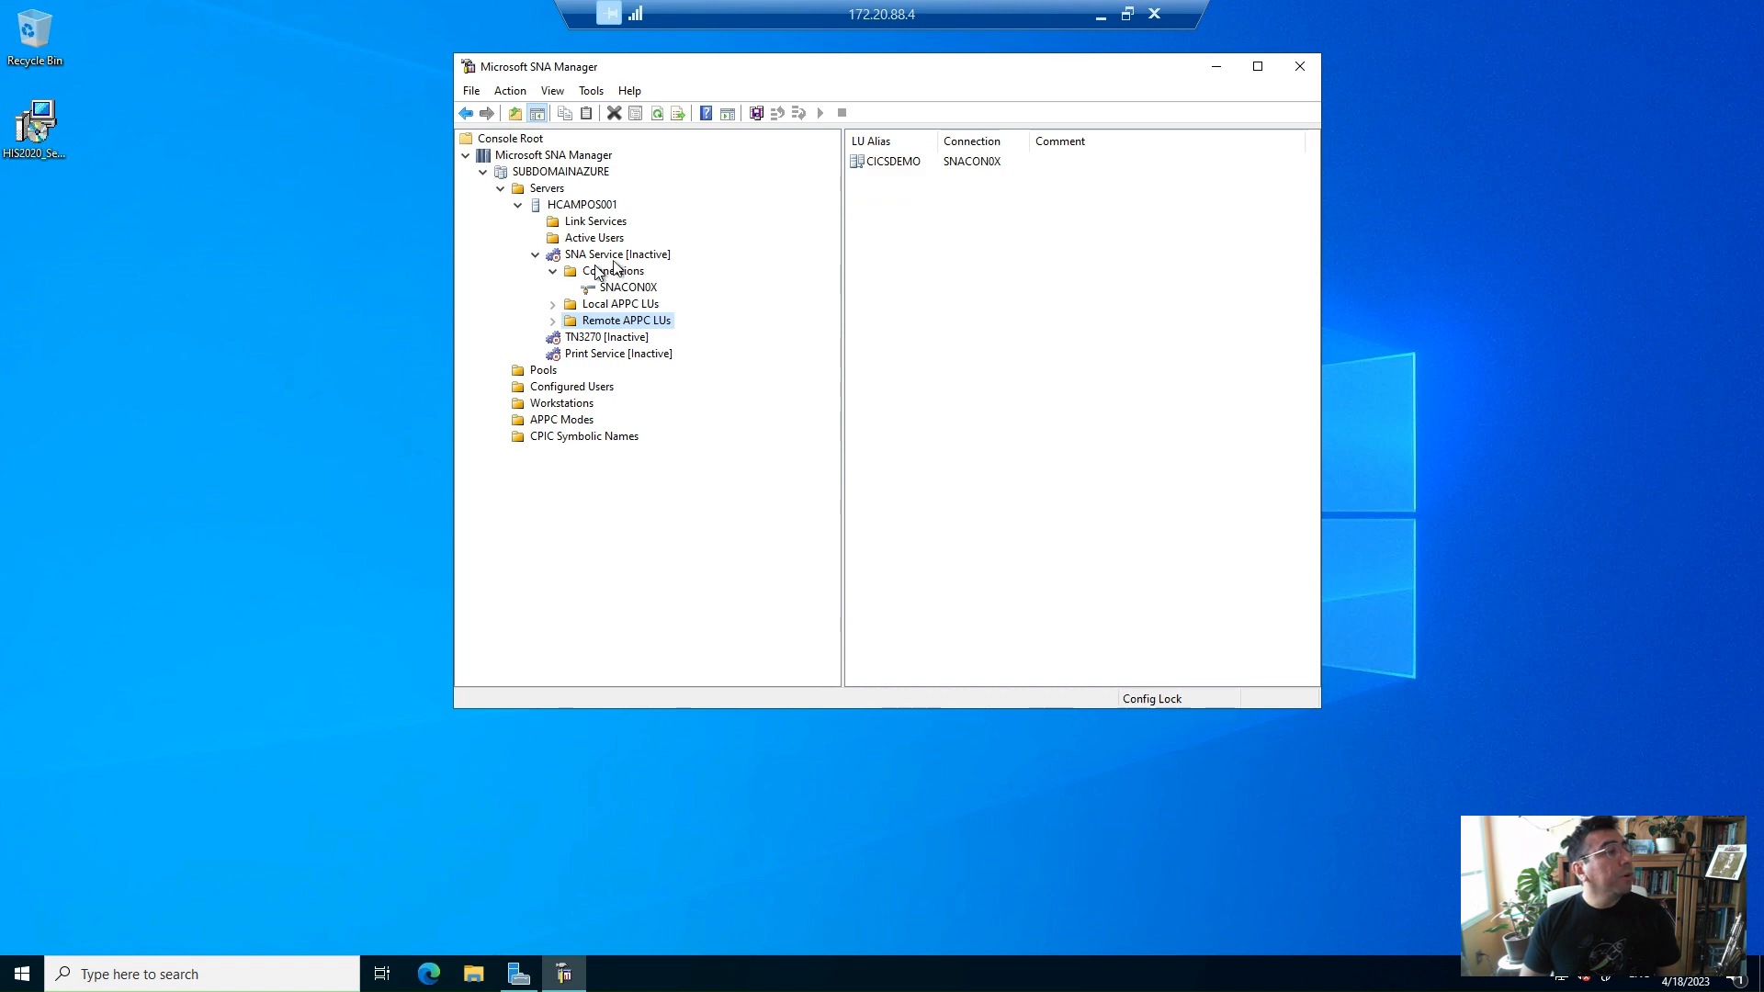
{"action": "left_click", "coordinate": [621, 256]}
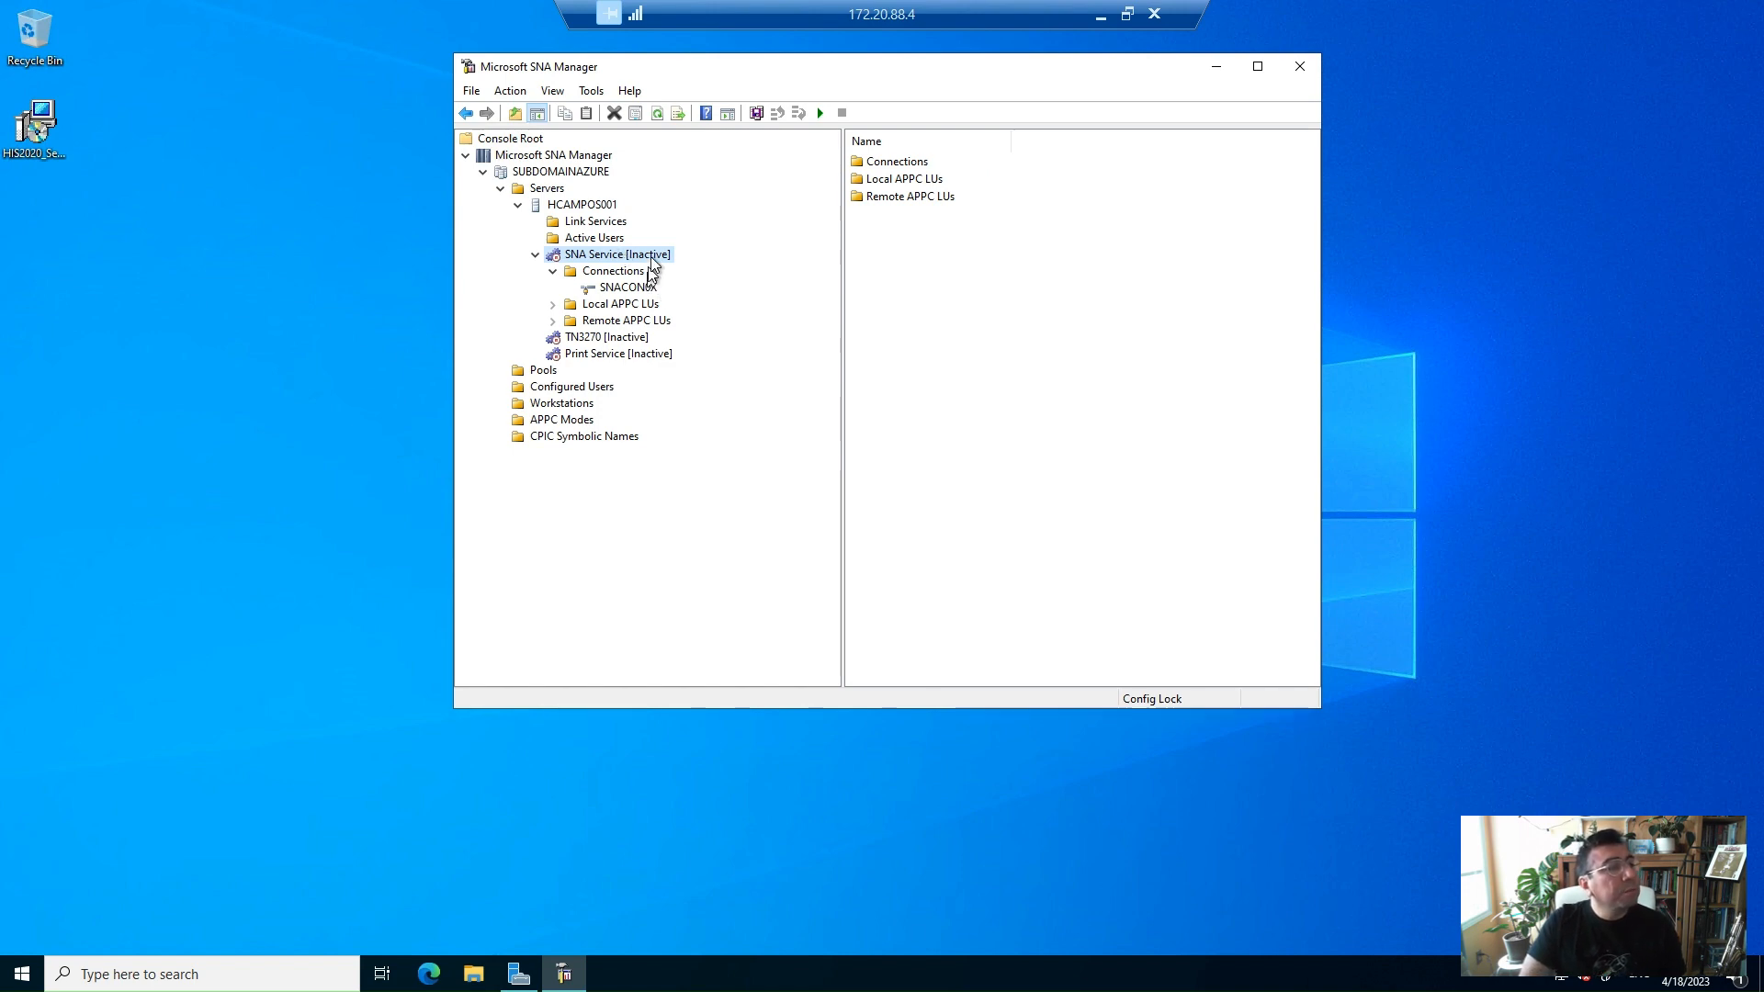
{"action": "right_click", "coordinate": [651, 257]}
{"action": "left_click", "coordinate": [687, 270]}
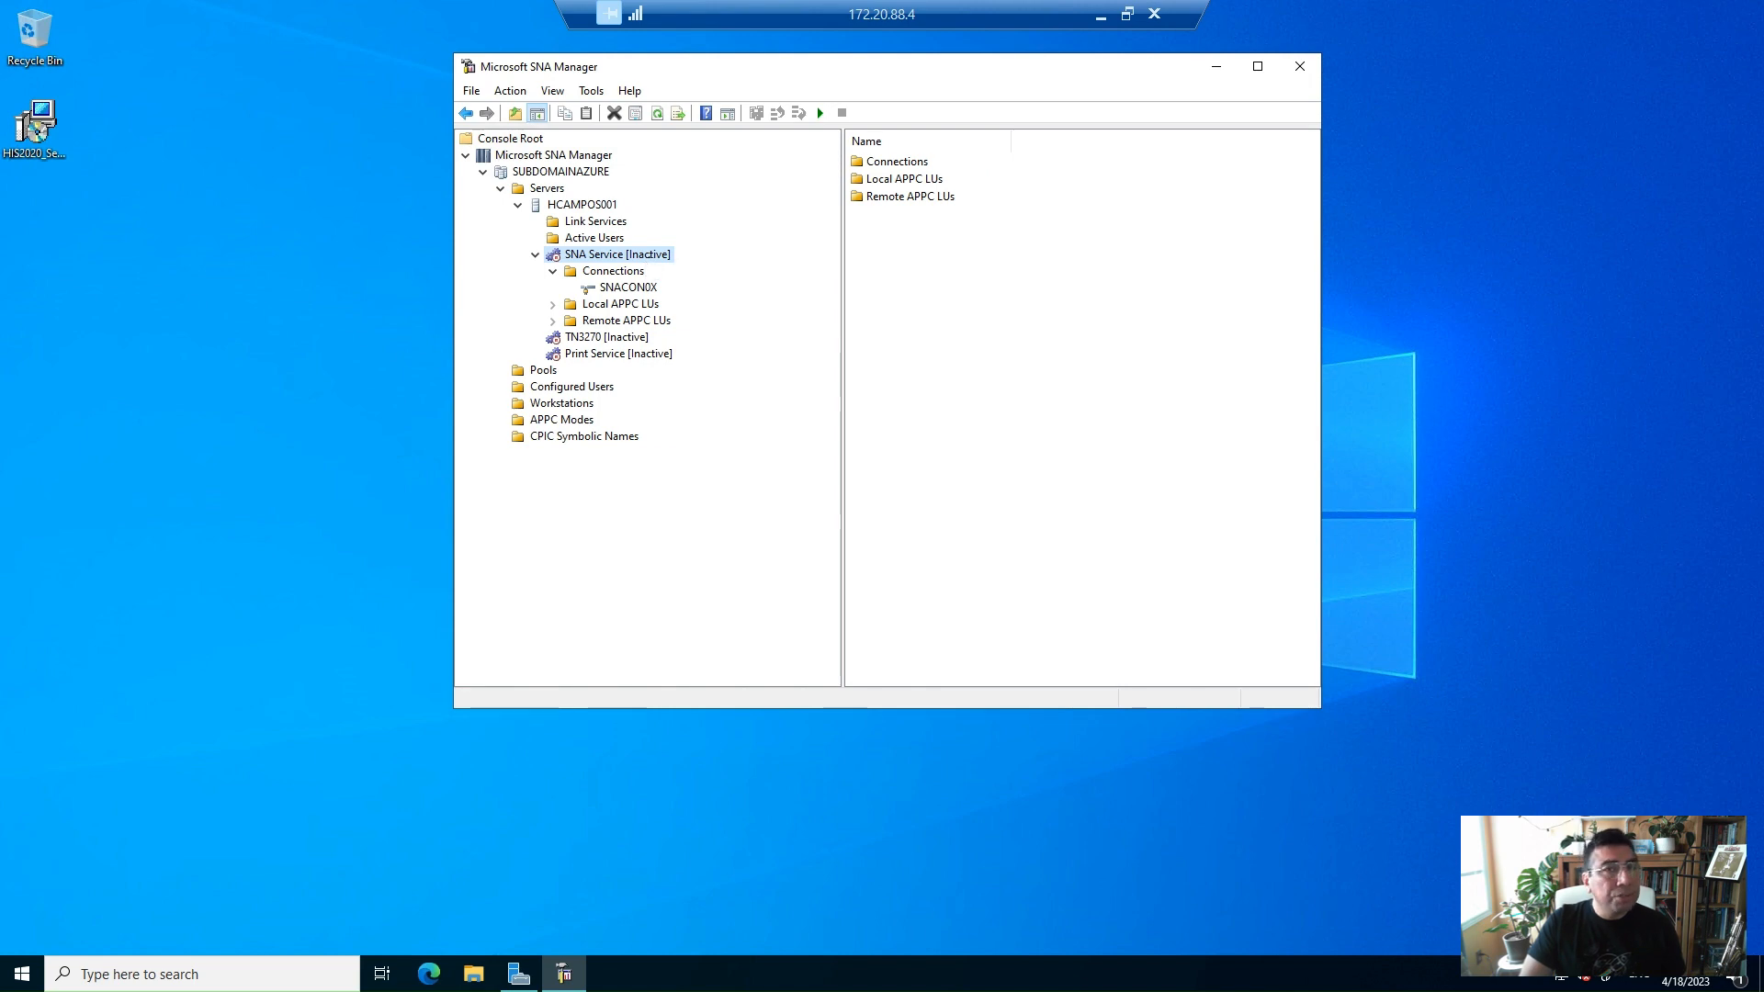
Inspect the PA62TKNU APPC mode's general settings and session limits without changing them
{"action": "left_click", "coordinate": [564, 423]}
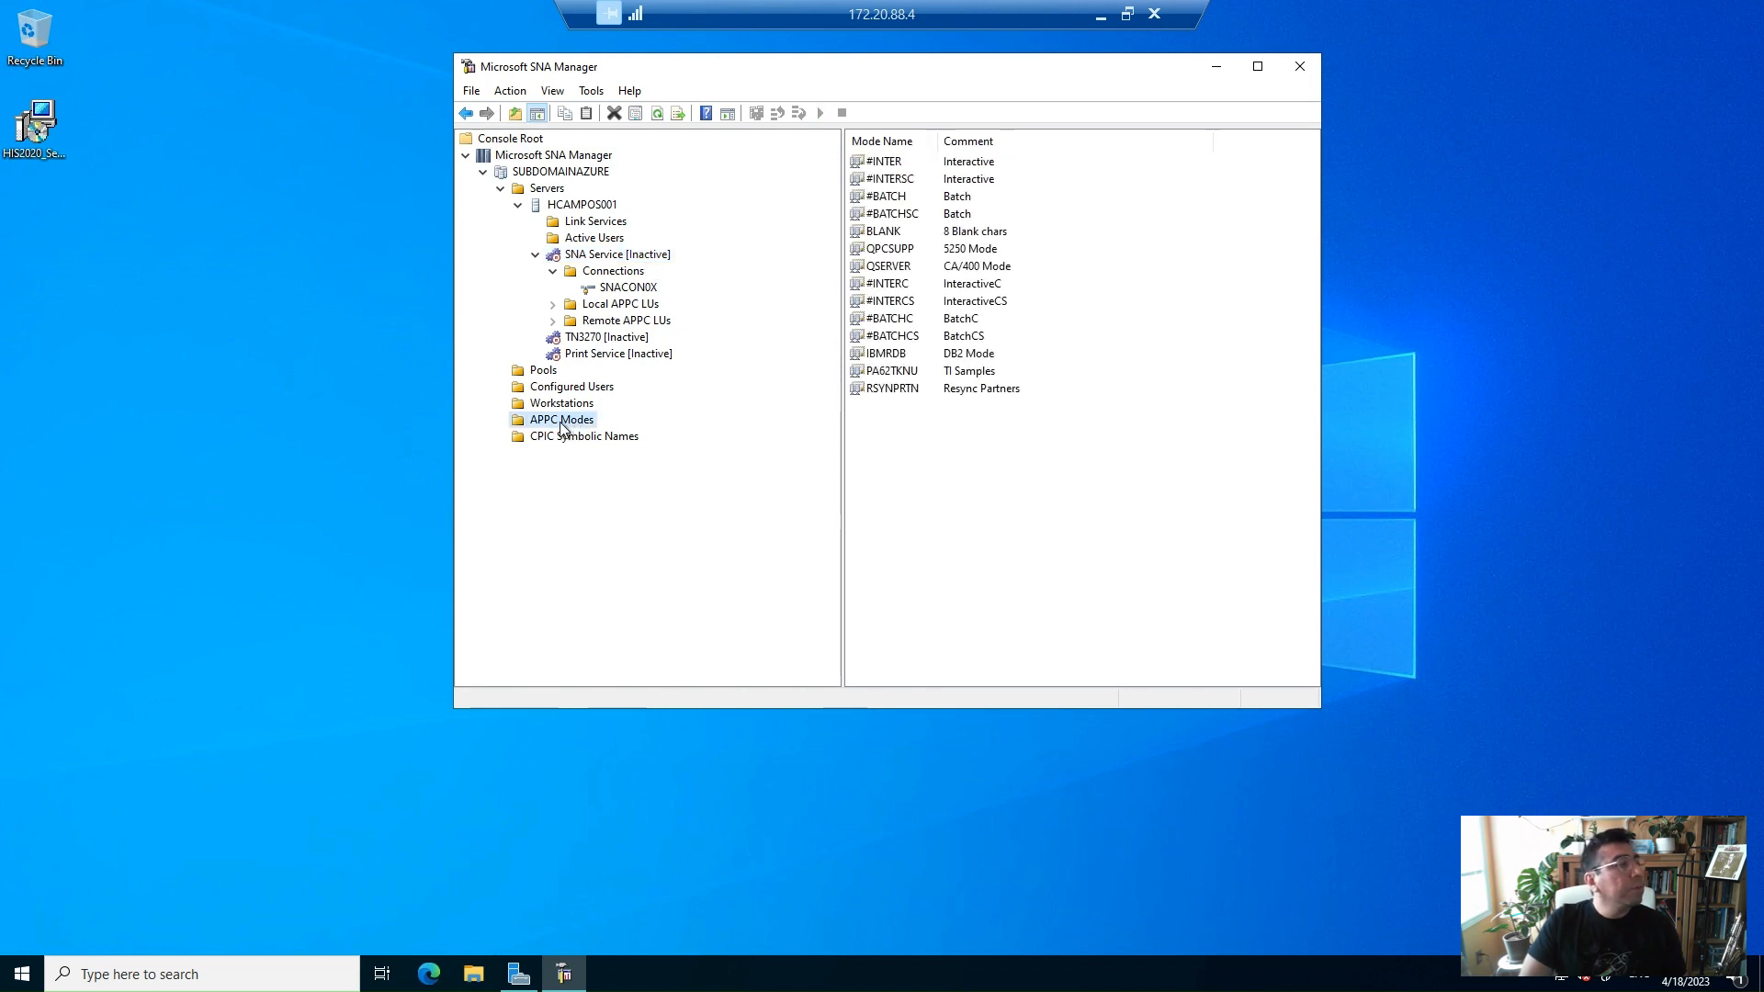
{"action": "left_click", "coordinate": [908, 373]}
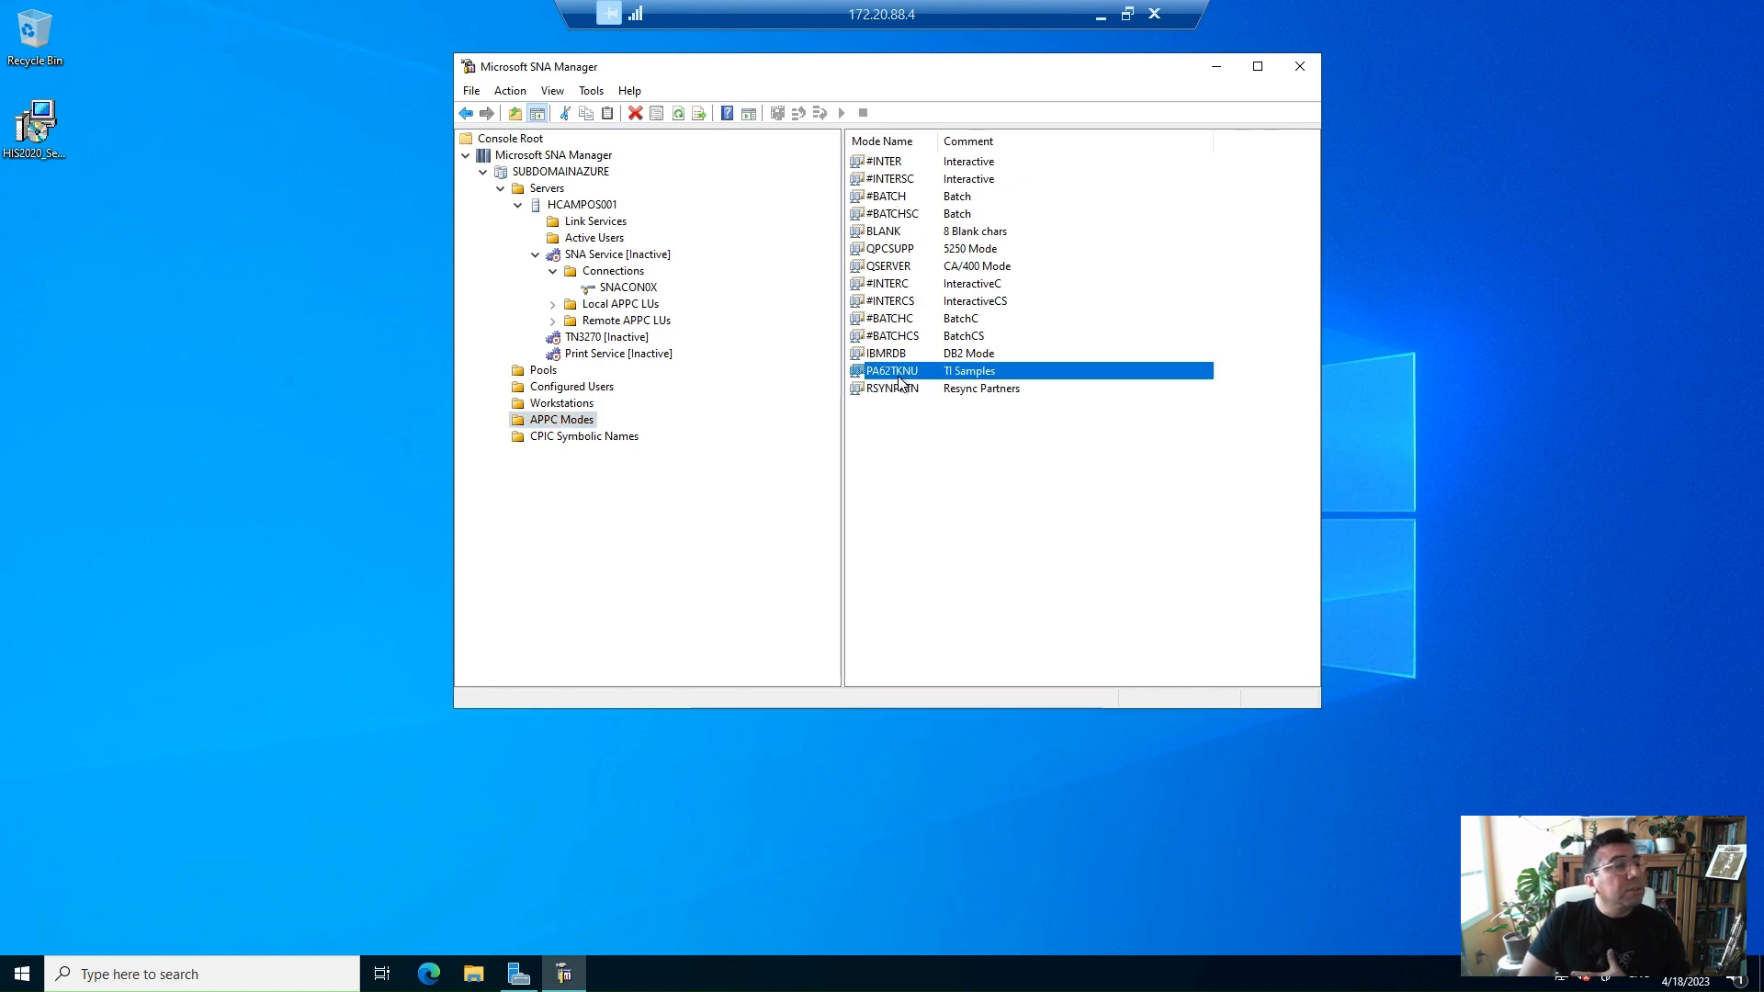
{"action": "double_click", "coordinate": [905, 372]}
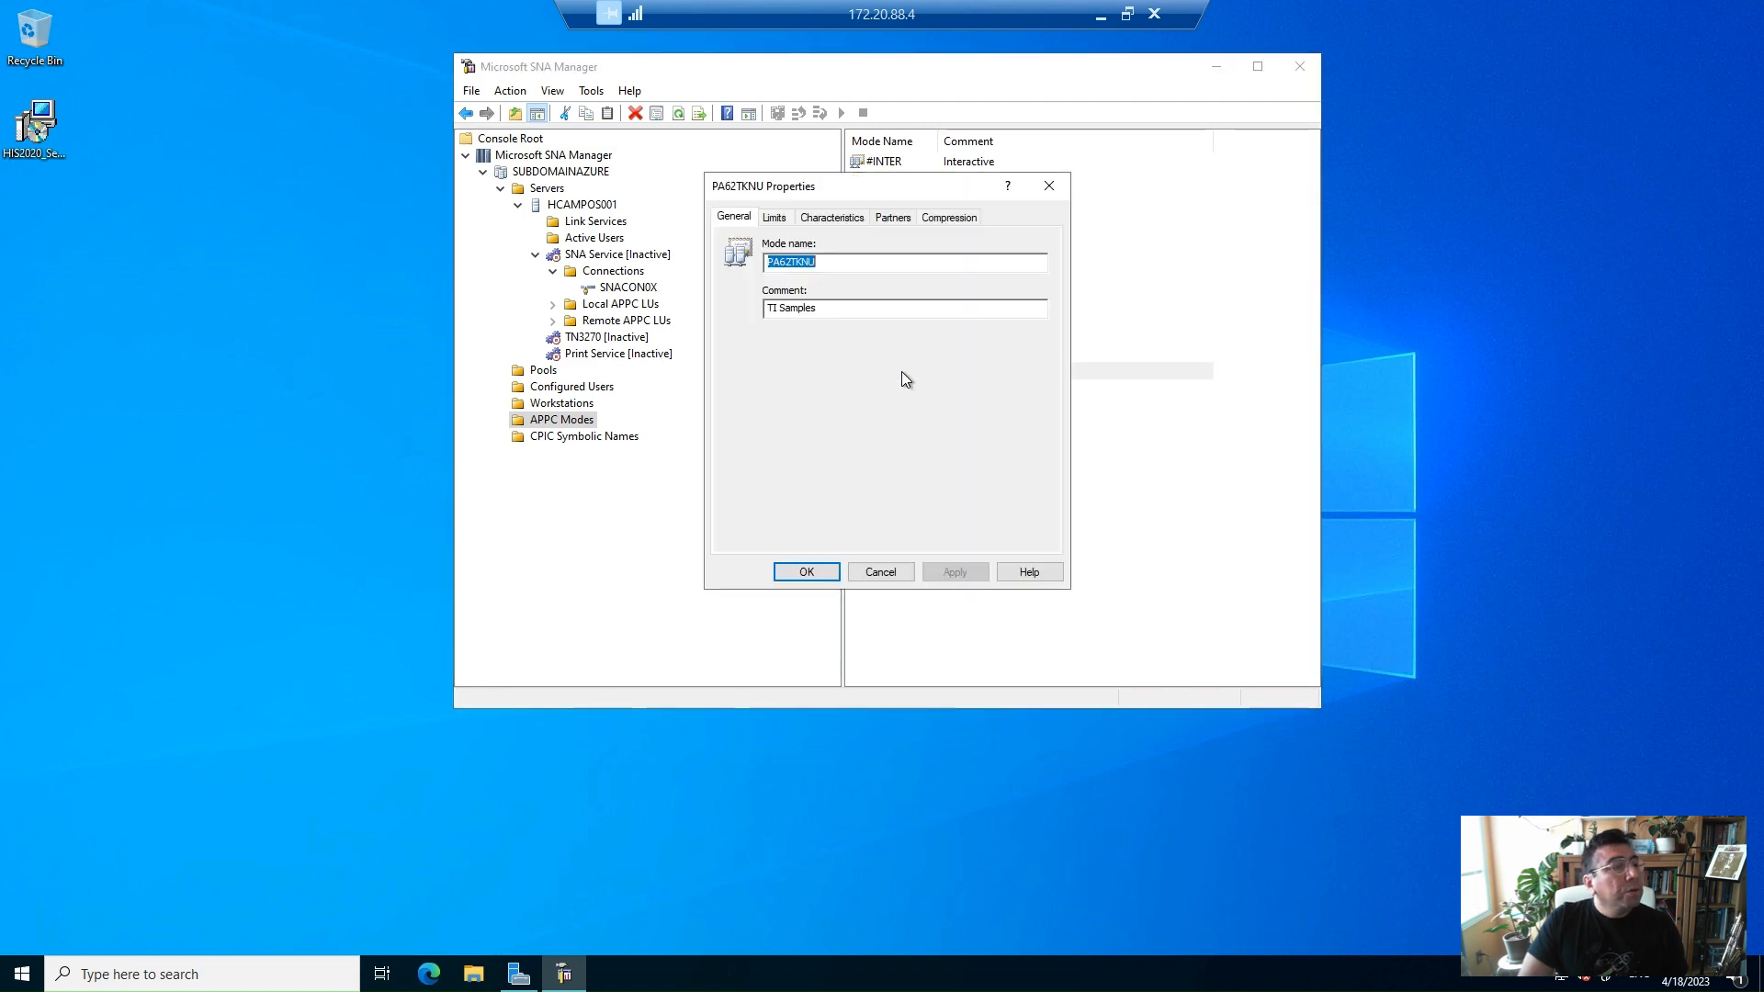
{"action": "left_click", "coordinate": [786, 220]}
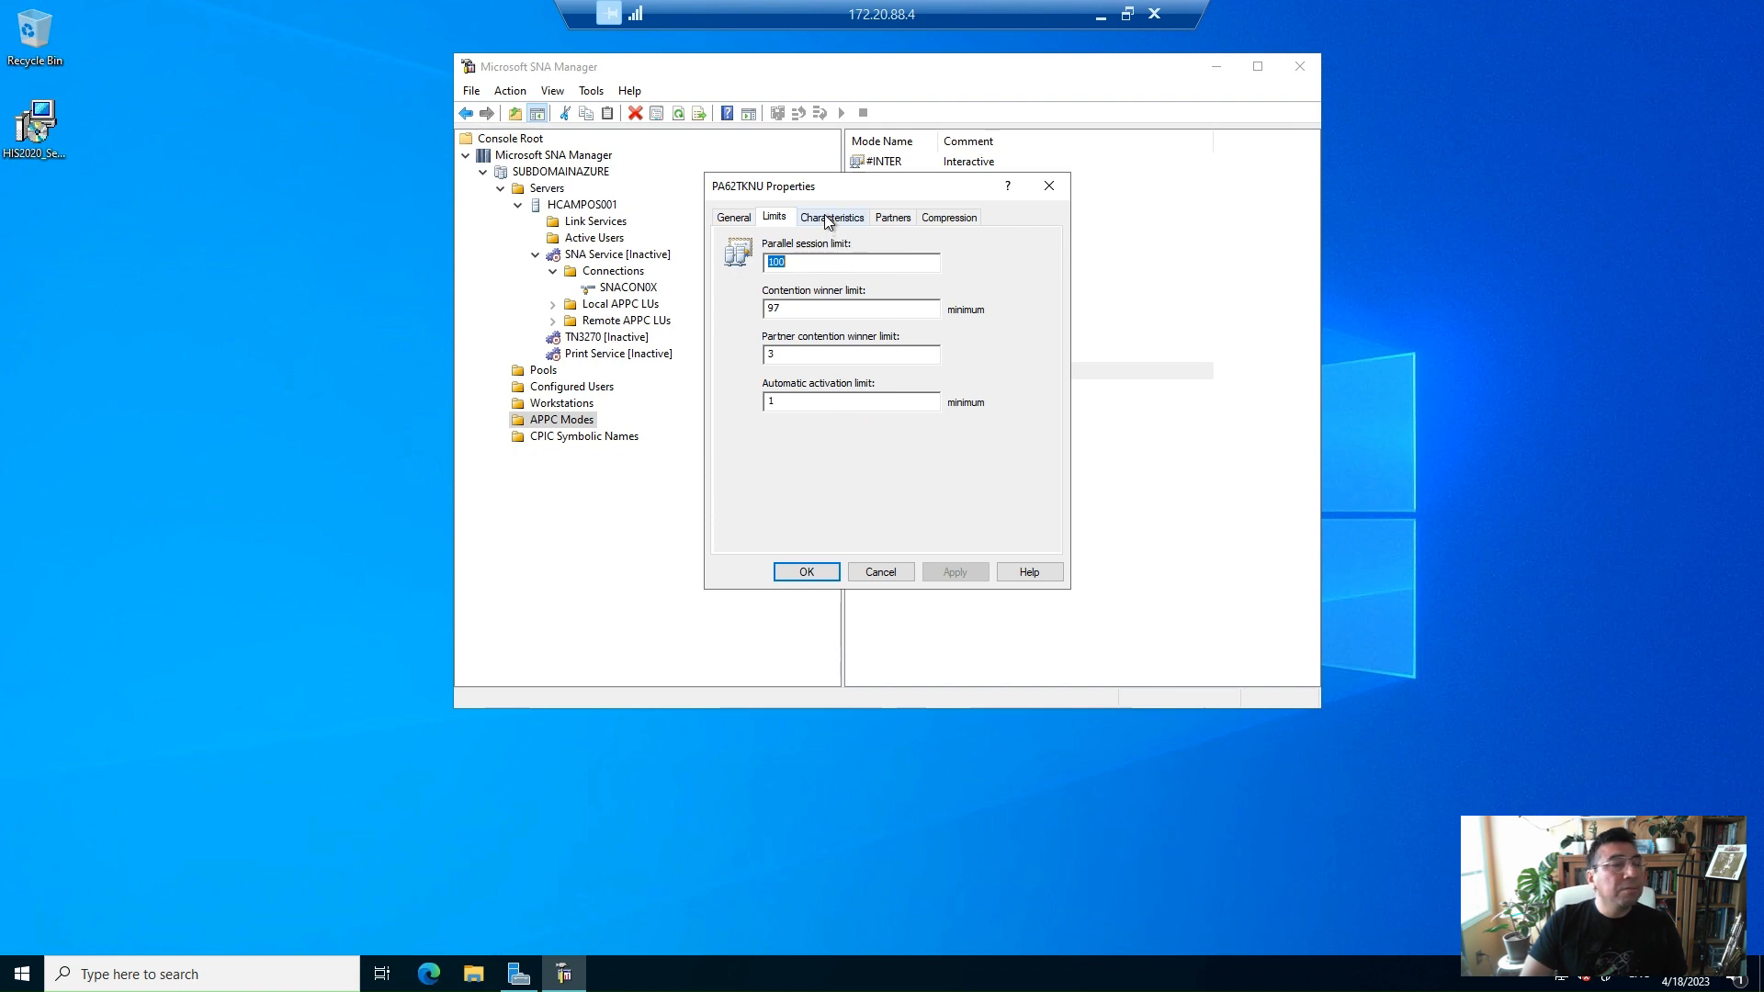
{"action": "key", "text": "Escape"}
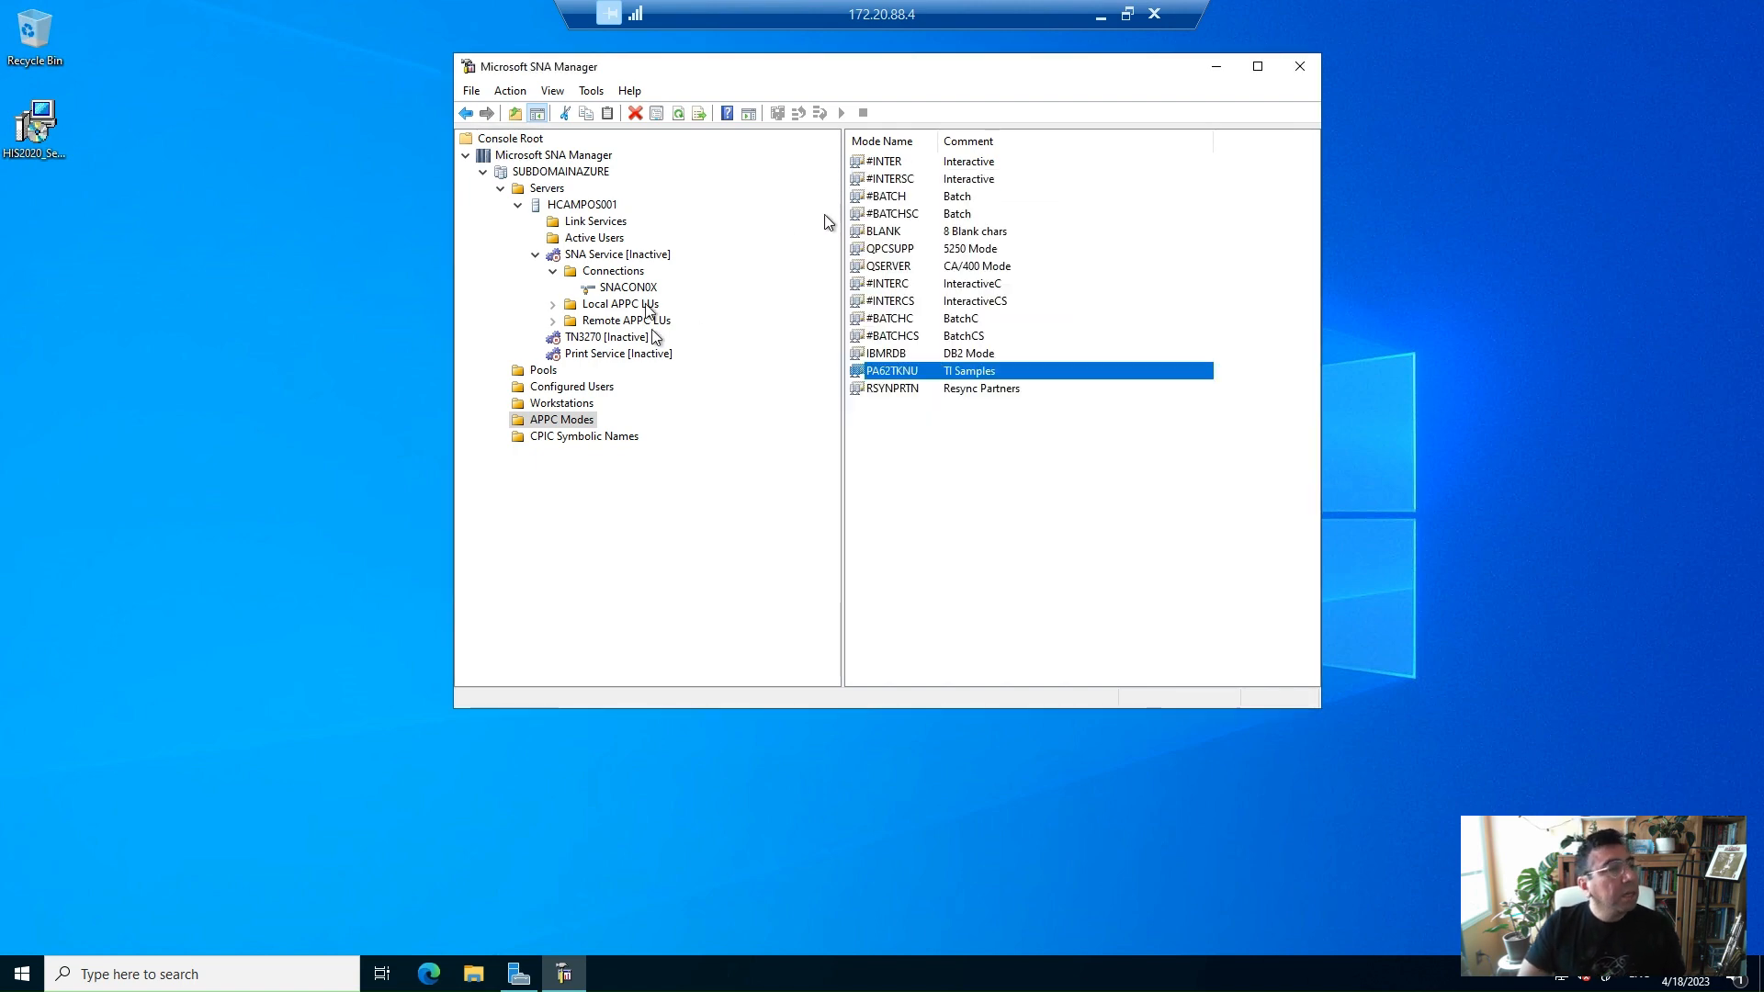
Start the SNA Service and select the SNACON0X connection
{"action": "right_click", "coordinate": [624, 260]}
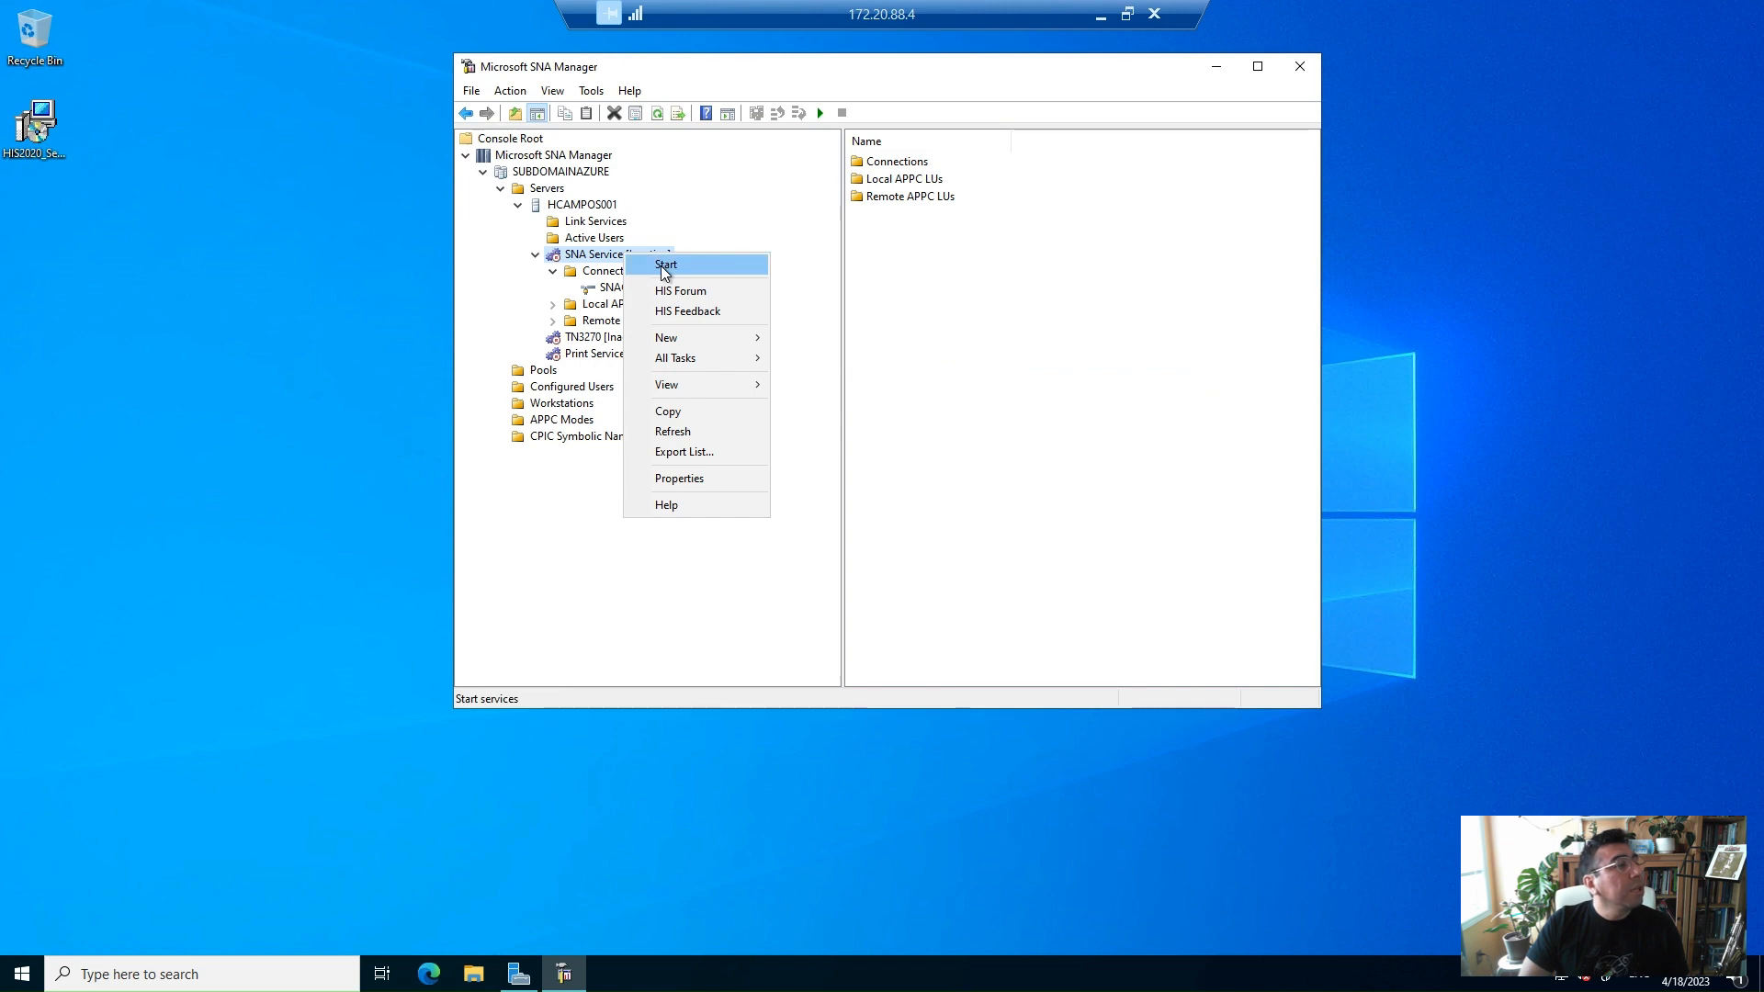
{"action": "left_click", "coordinate": [662, 263]}
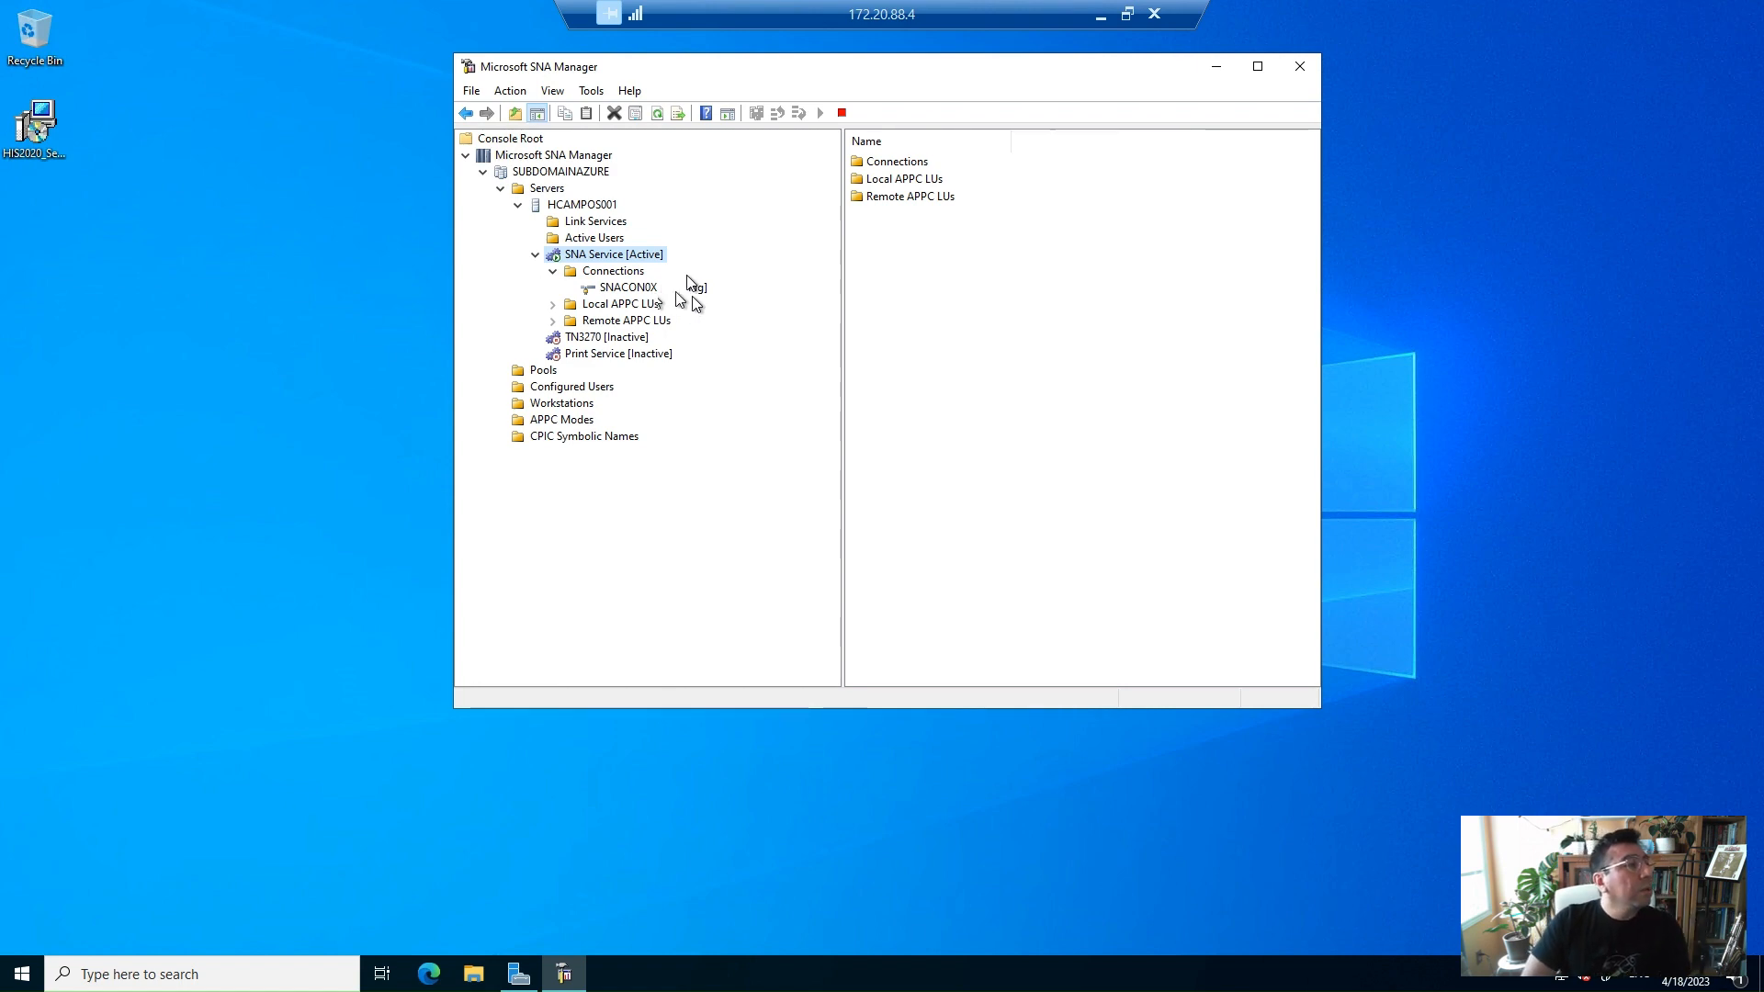
{"action": "left_click", "coordinate": [678, 287]}
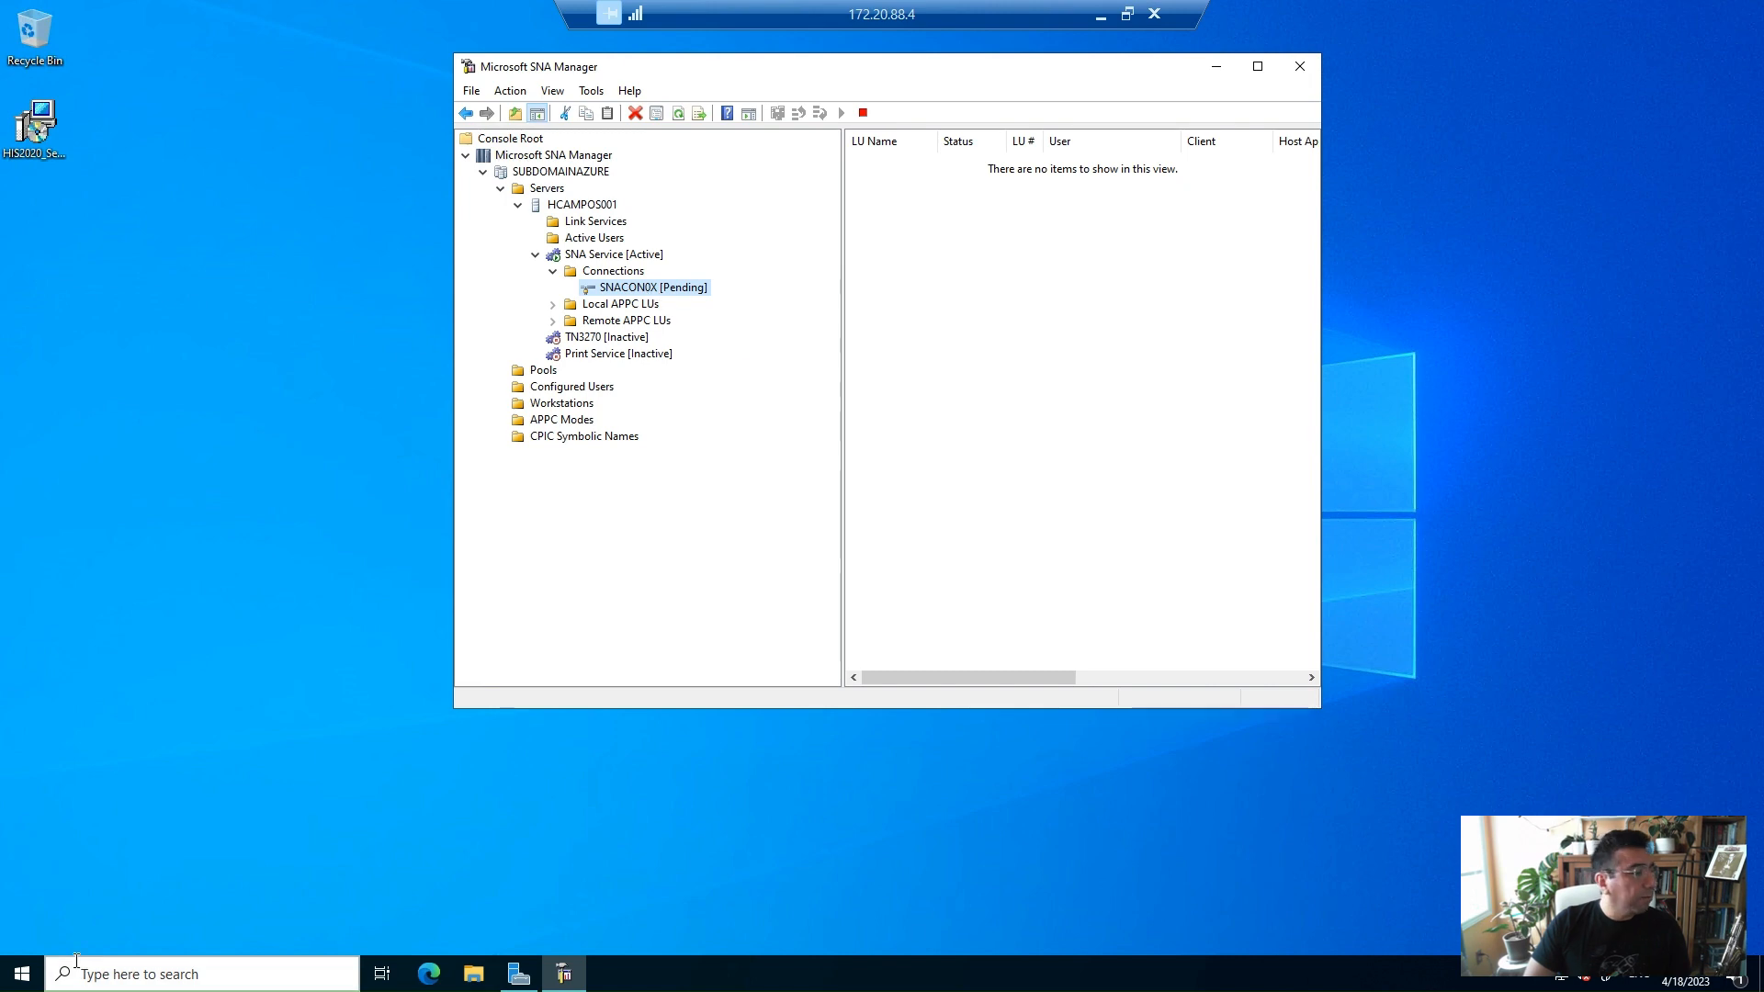
Search for firewall and open the Windows Firewall allowed apps settings
{"action": "left_click", "coordinate": [22, 974]}
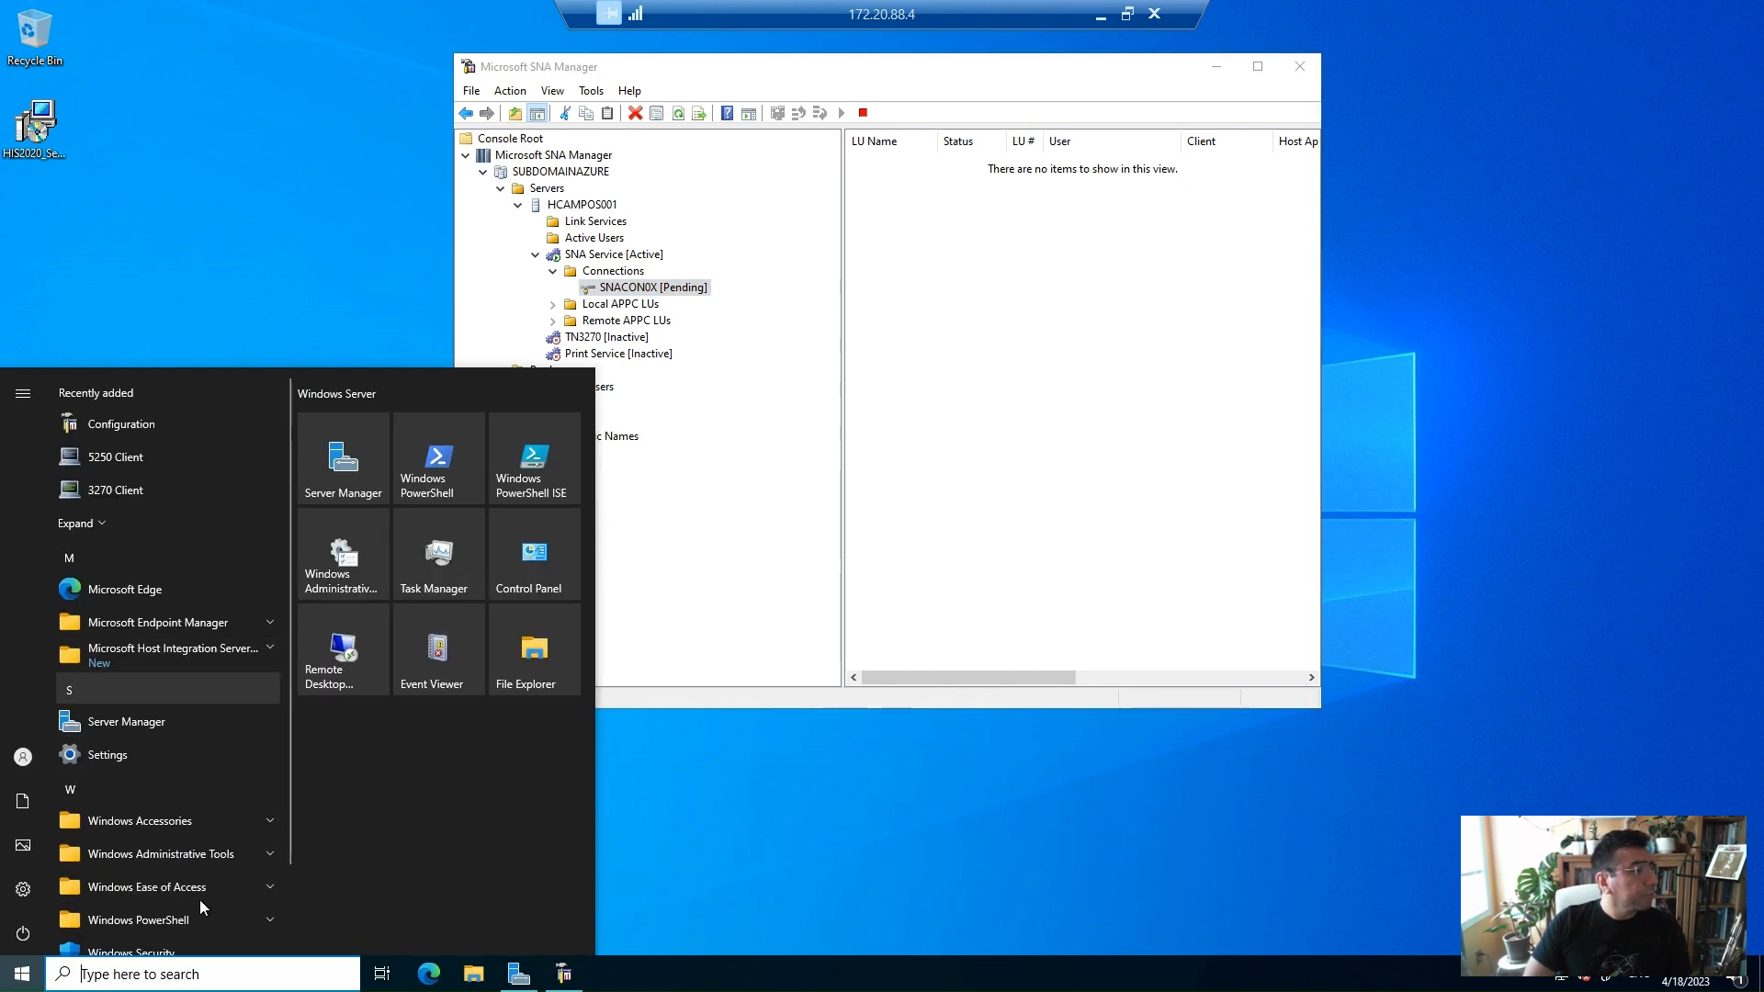
{"action": "left_click", "coordinate": [181, 974]}
{"action": "type", "text": "FO"}
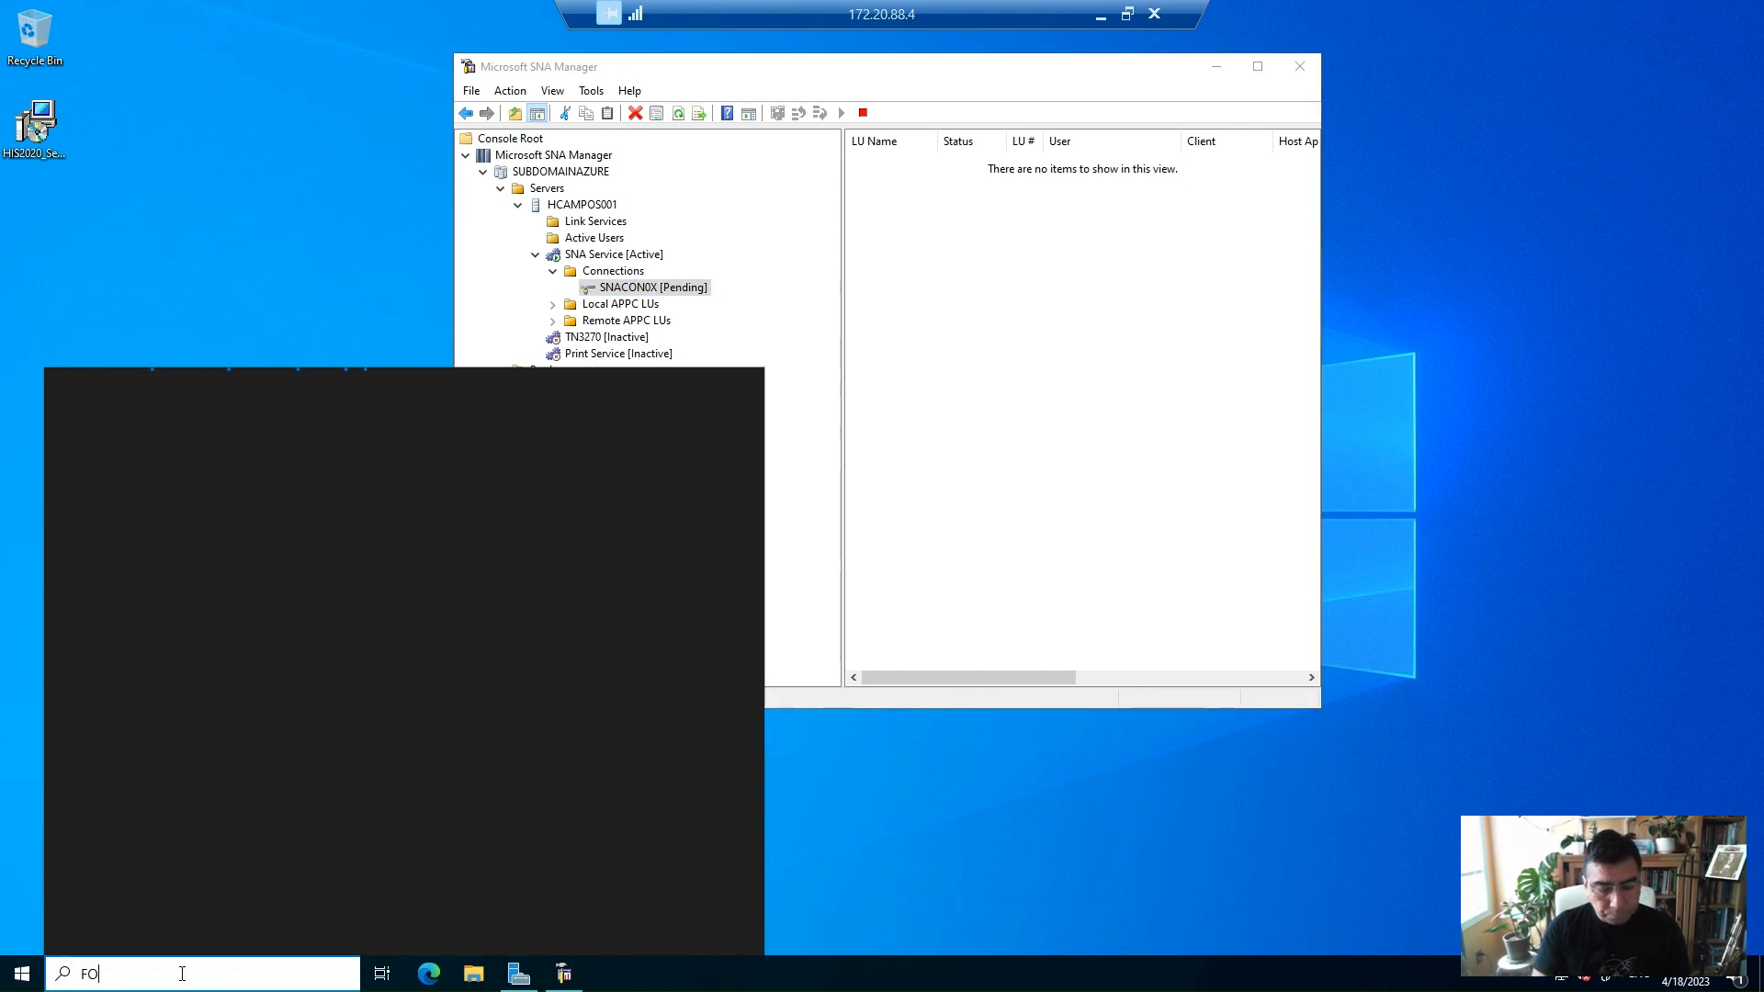
{"action": "type", "text": "RE"}
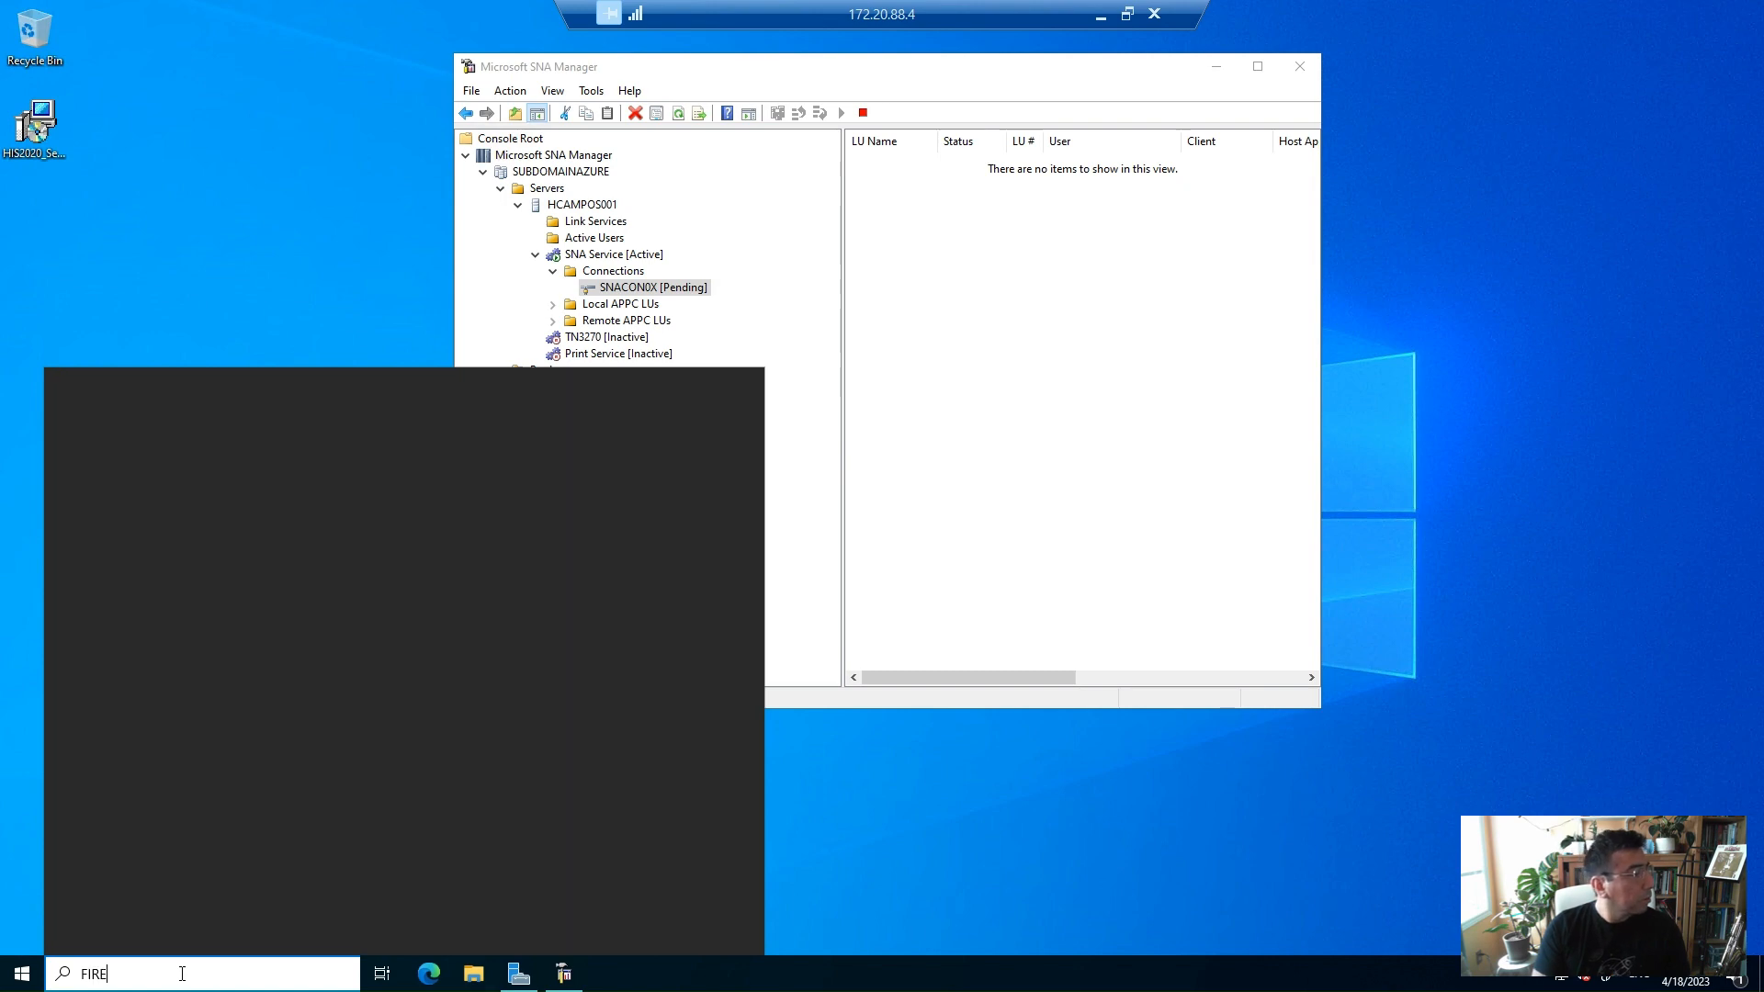
{"action": "type", "text": "WALL"}
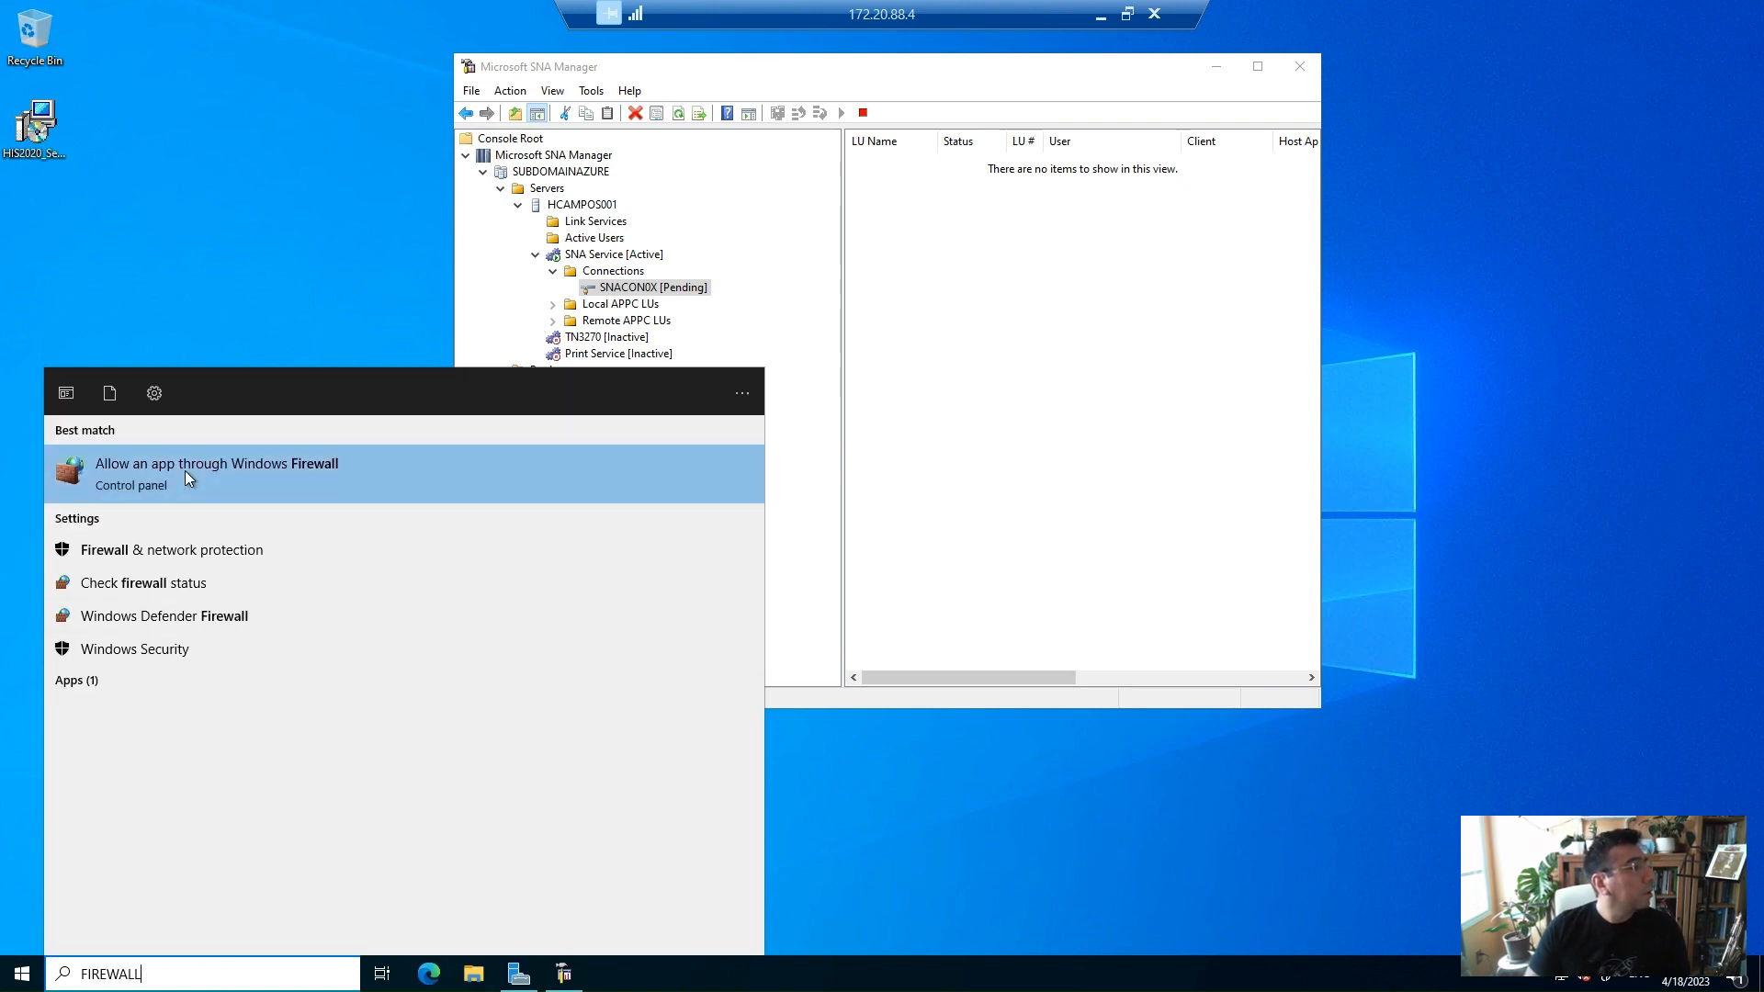
{"action": "left_click", "coordinate": [770, 517]}
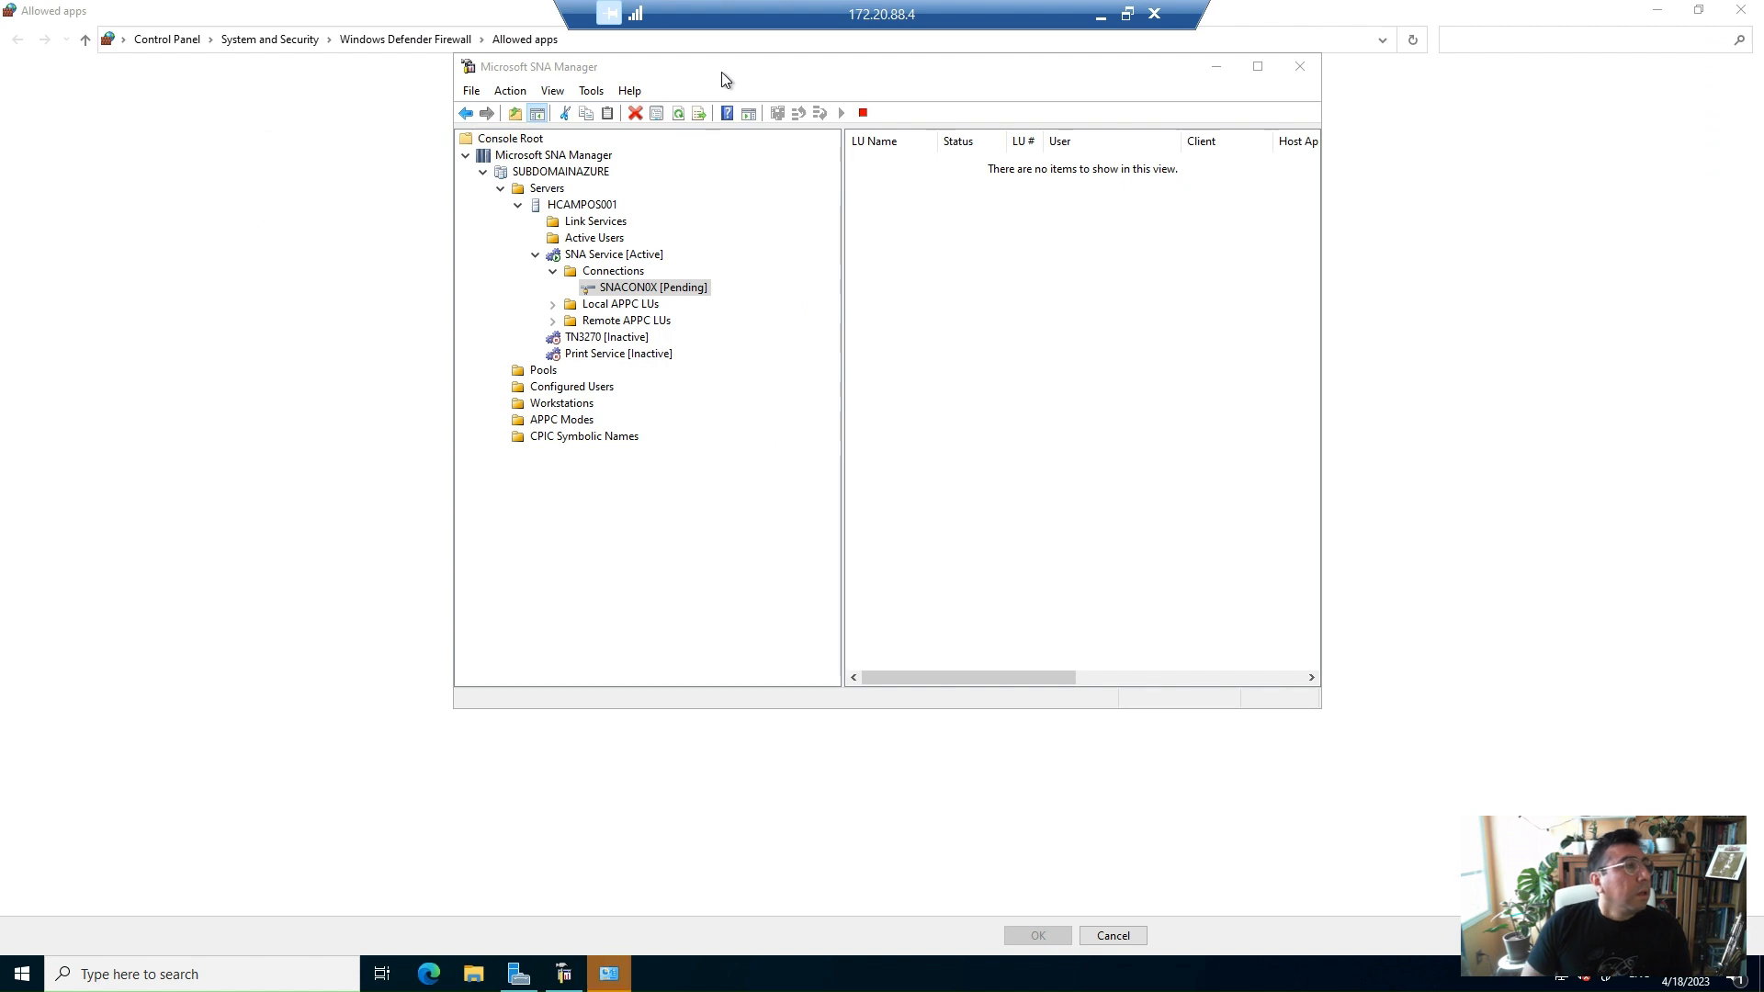
{"action": "left_click", "coordinate": [391, 12]}
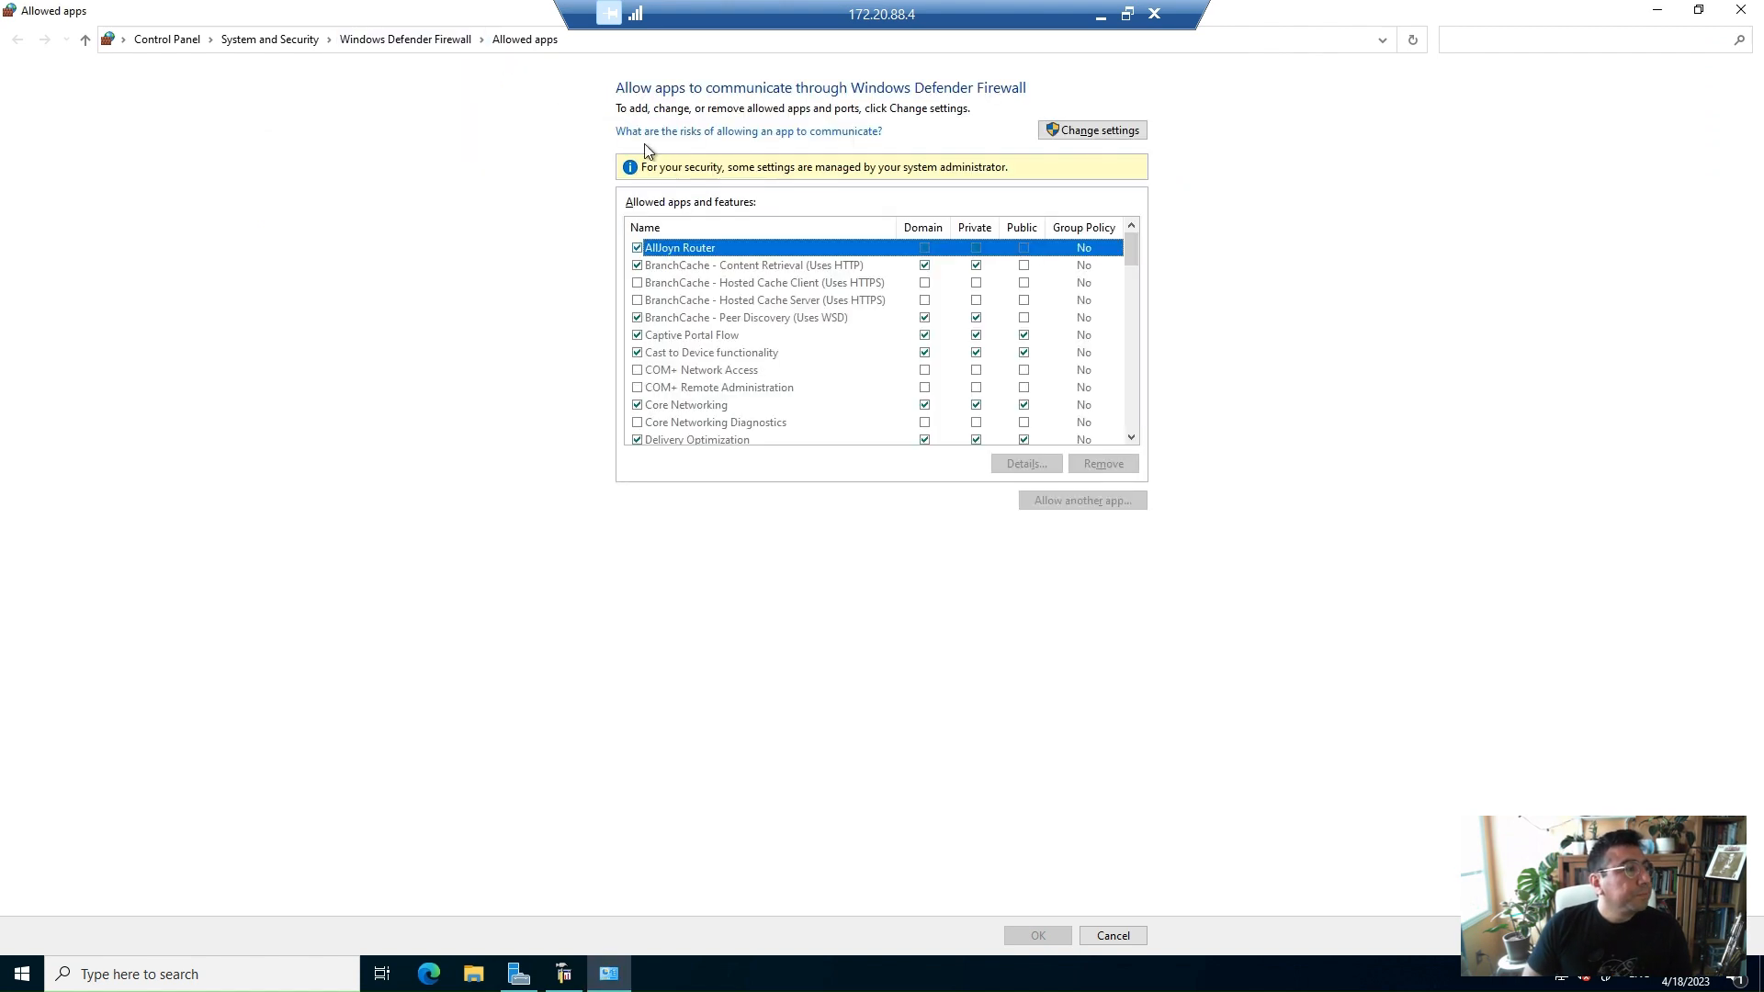
Allow Host Integration Server through the firewall on Domain, Private and Public networks and confirm
{"action": "left_click", "coordinate": [1128, 134]}
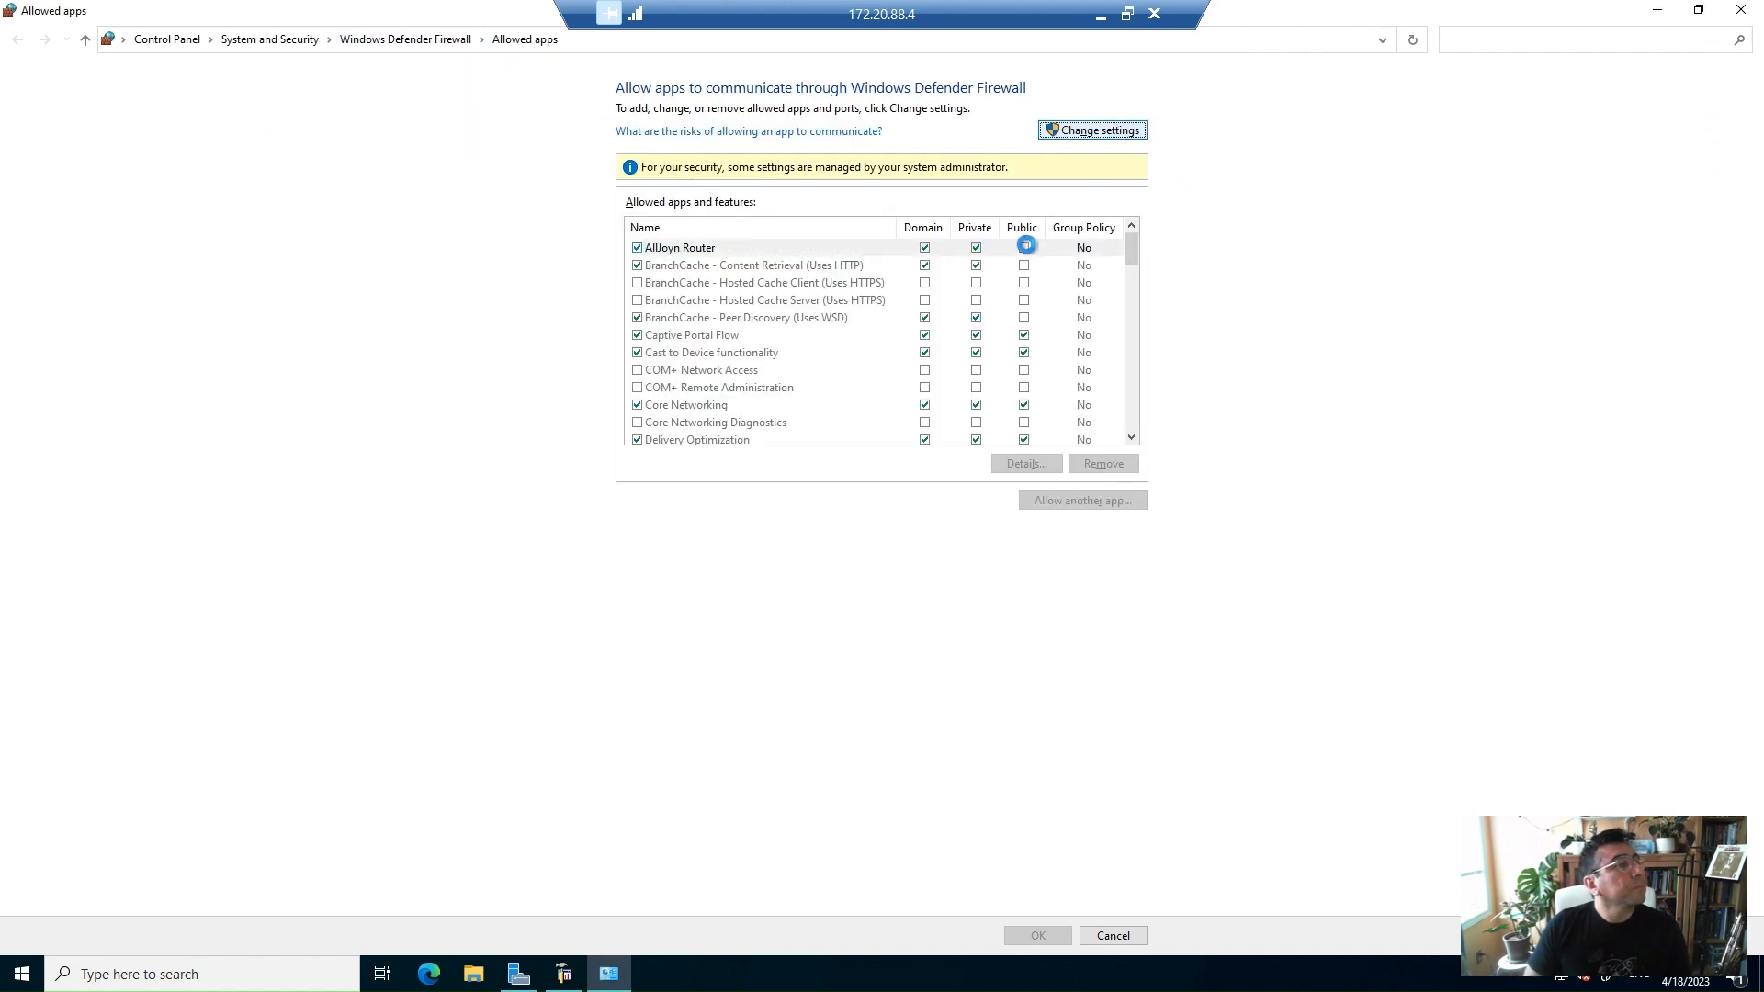
{"action": "left_click", "coordinate": [1131, 329]}
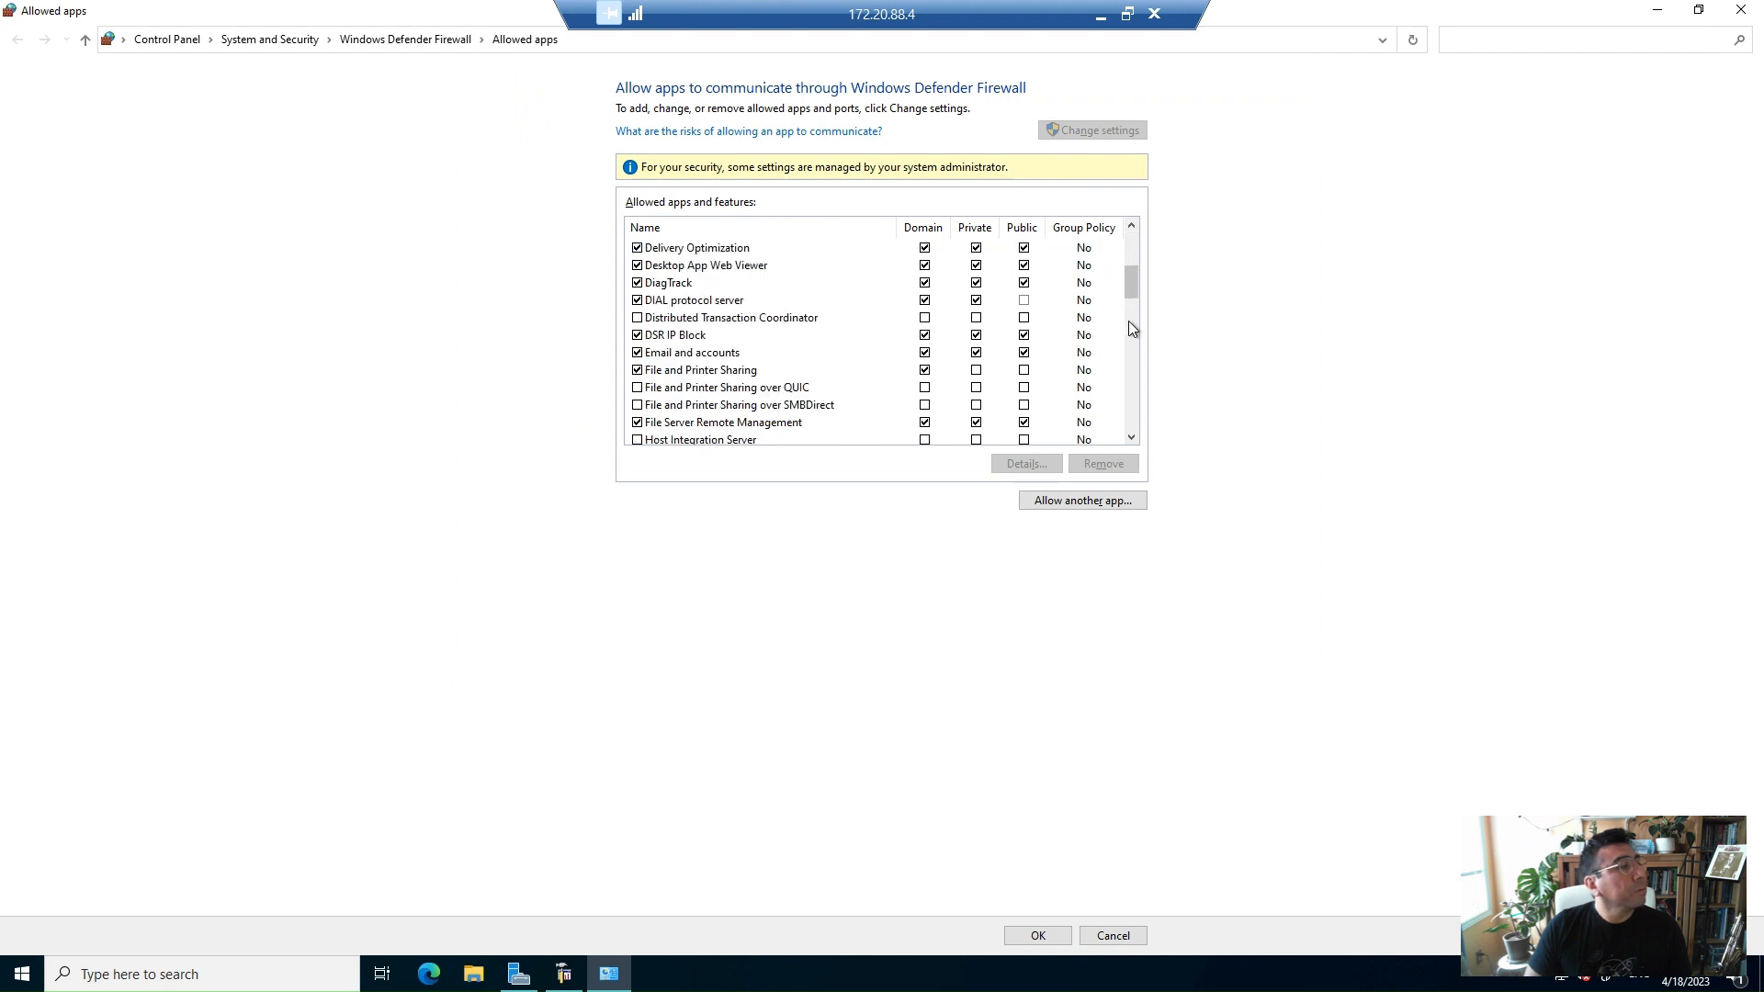
{"action": "left_click", "coordinate": [1131, 438]}
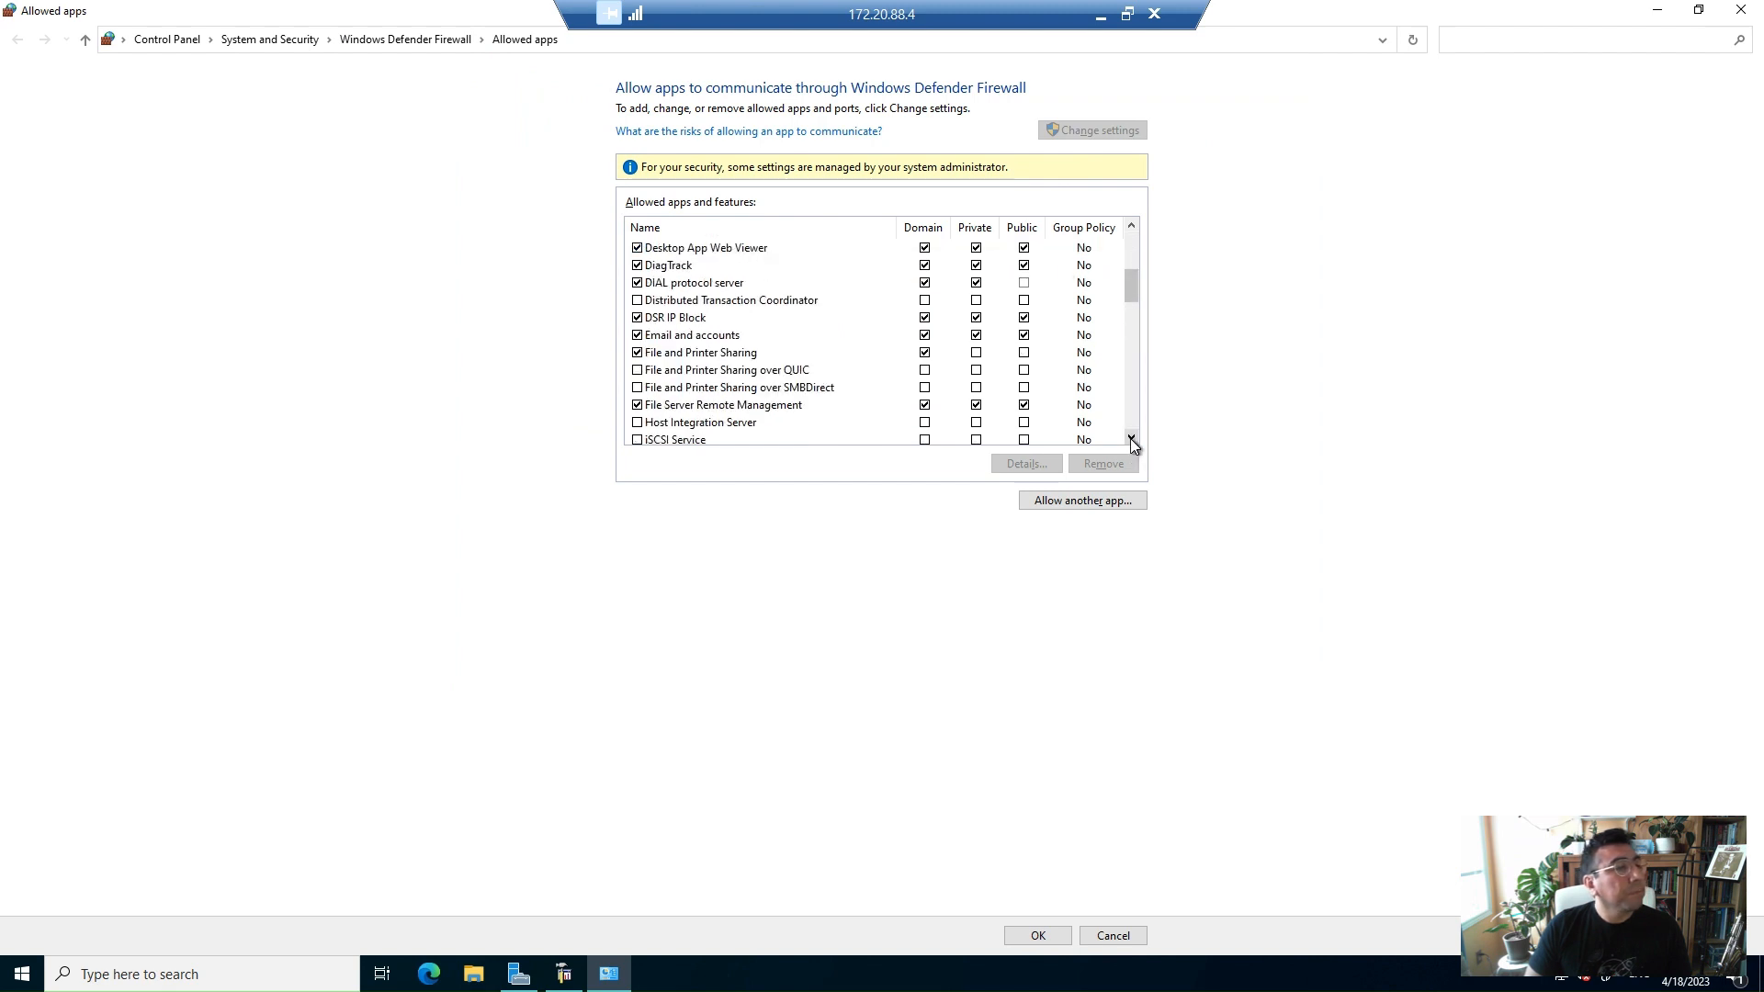
{"action": "left_click", "coordinate": [1131, 438]}
{"action": "left_click", "coordinate": [637, 405]}
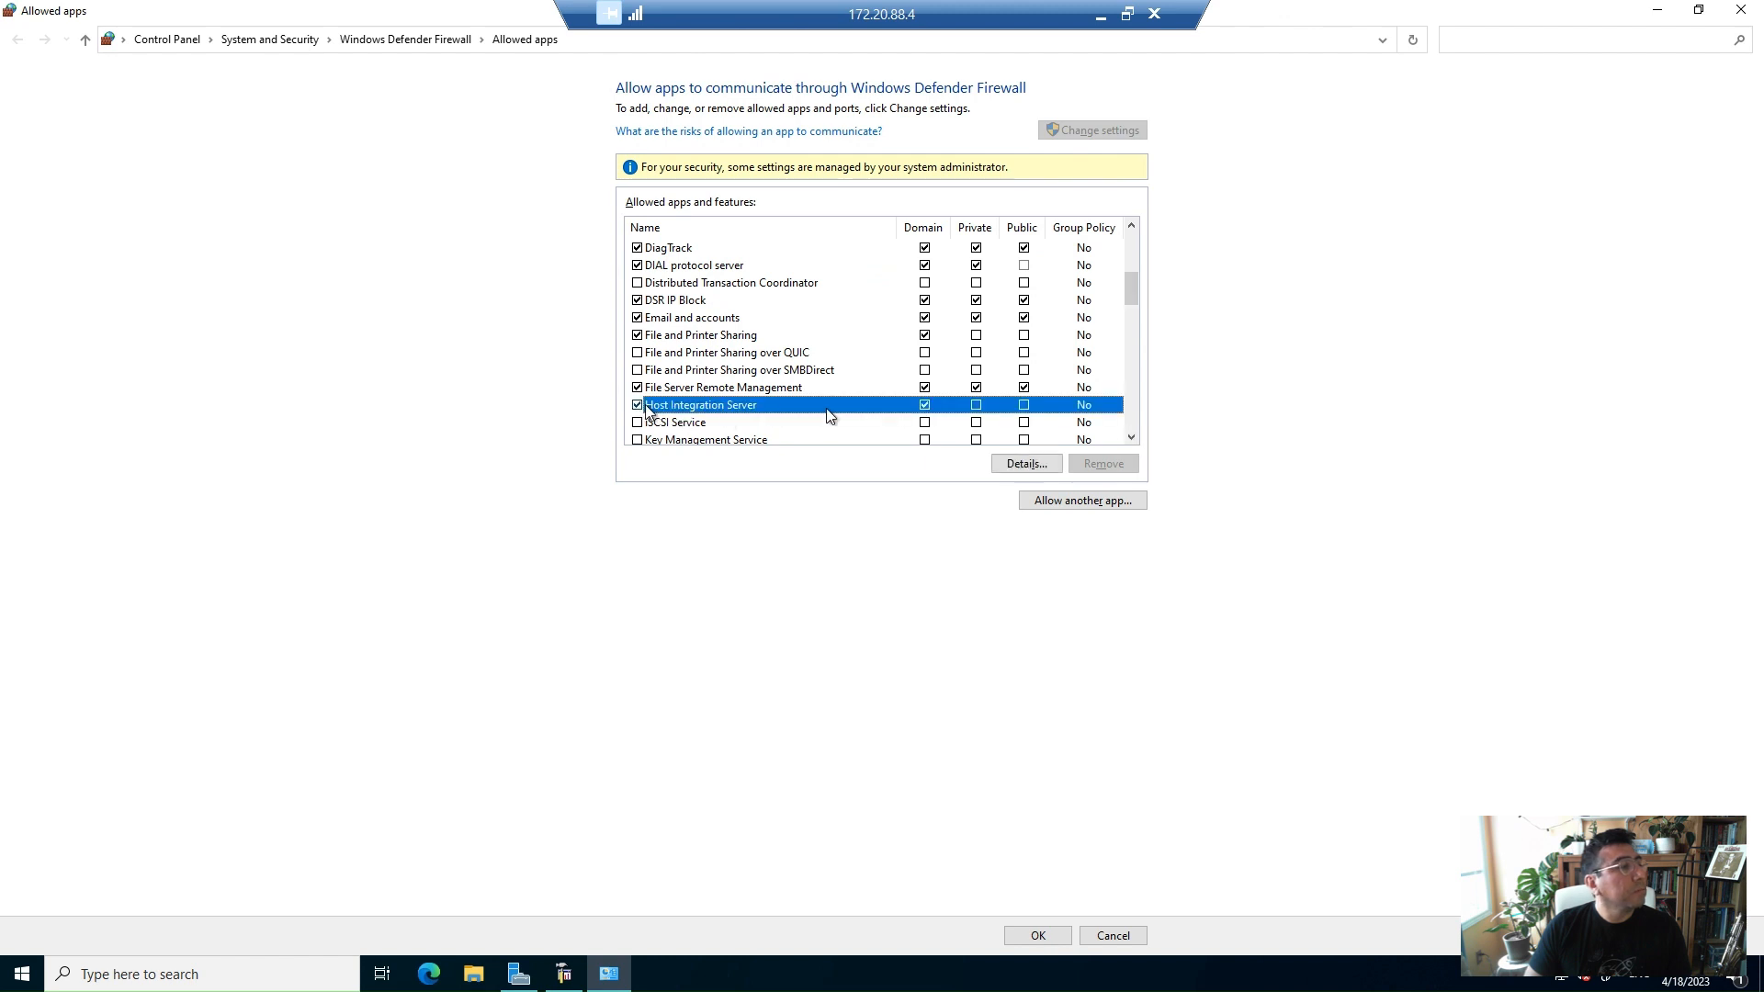
{"action": "left_click", "coordinate": [976, 406]}
{"action": "left_click", "coordinate": [1023, 405]}
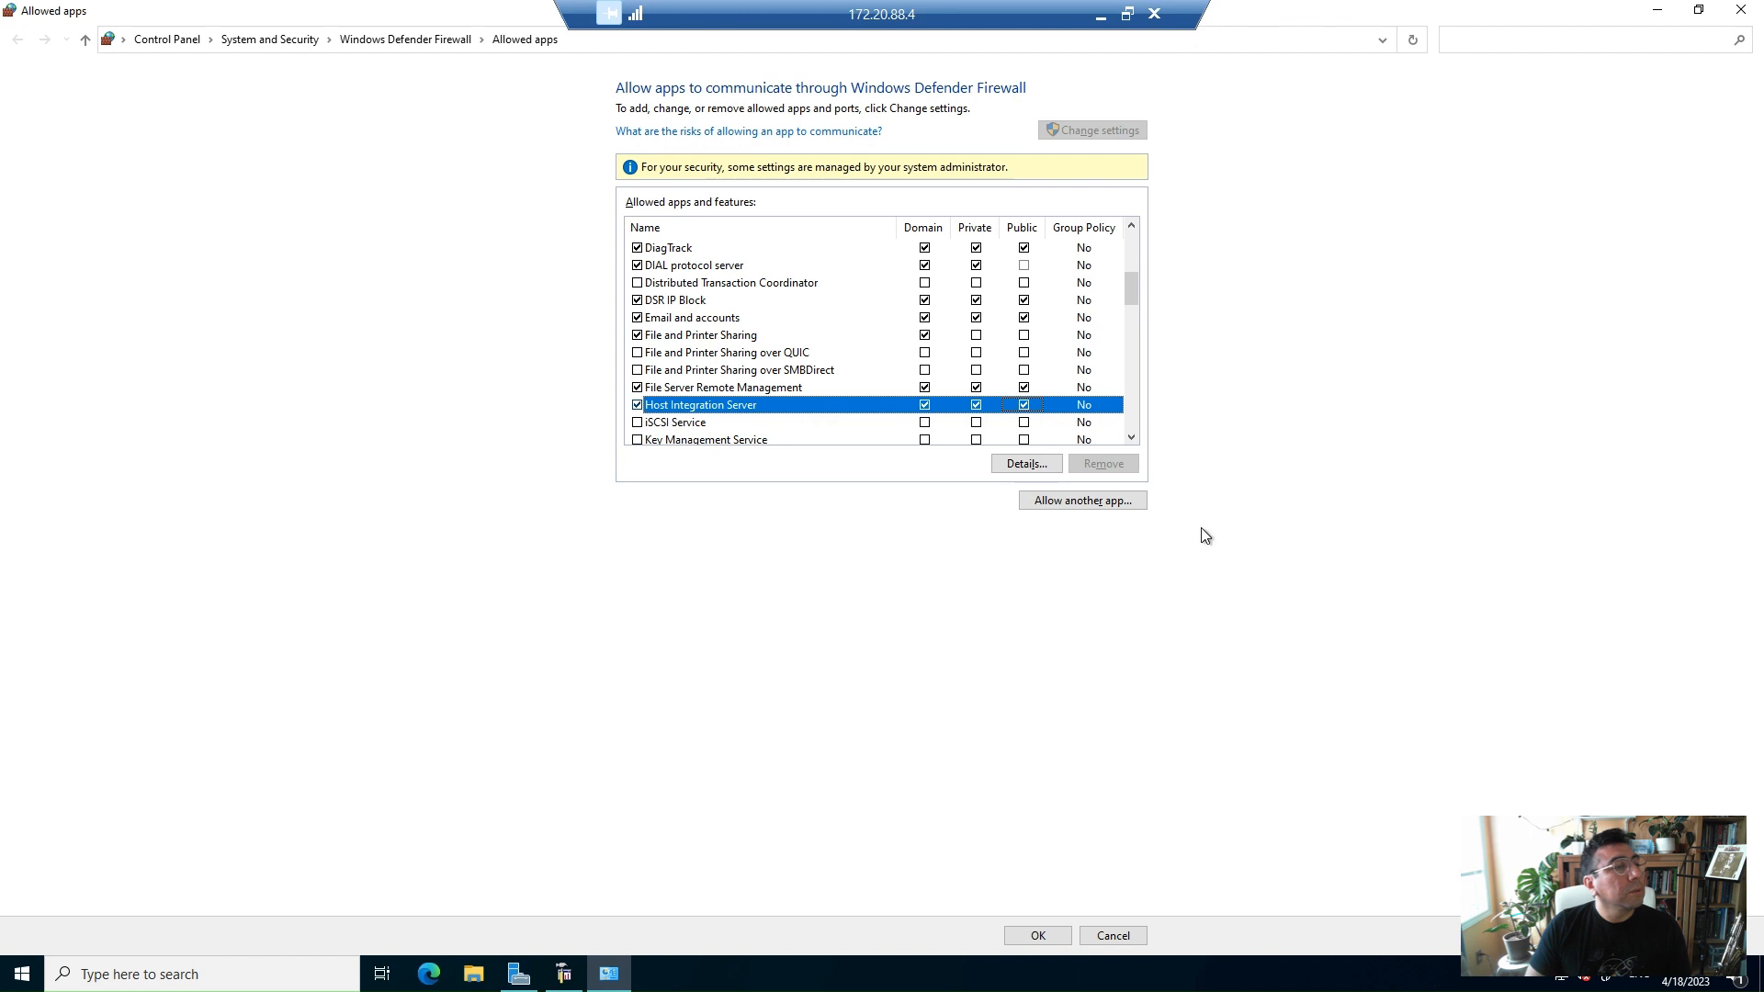
{"action": "left_click", "coordinate": [1056, 941]}
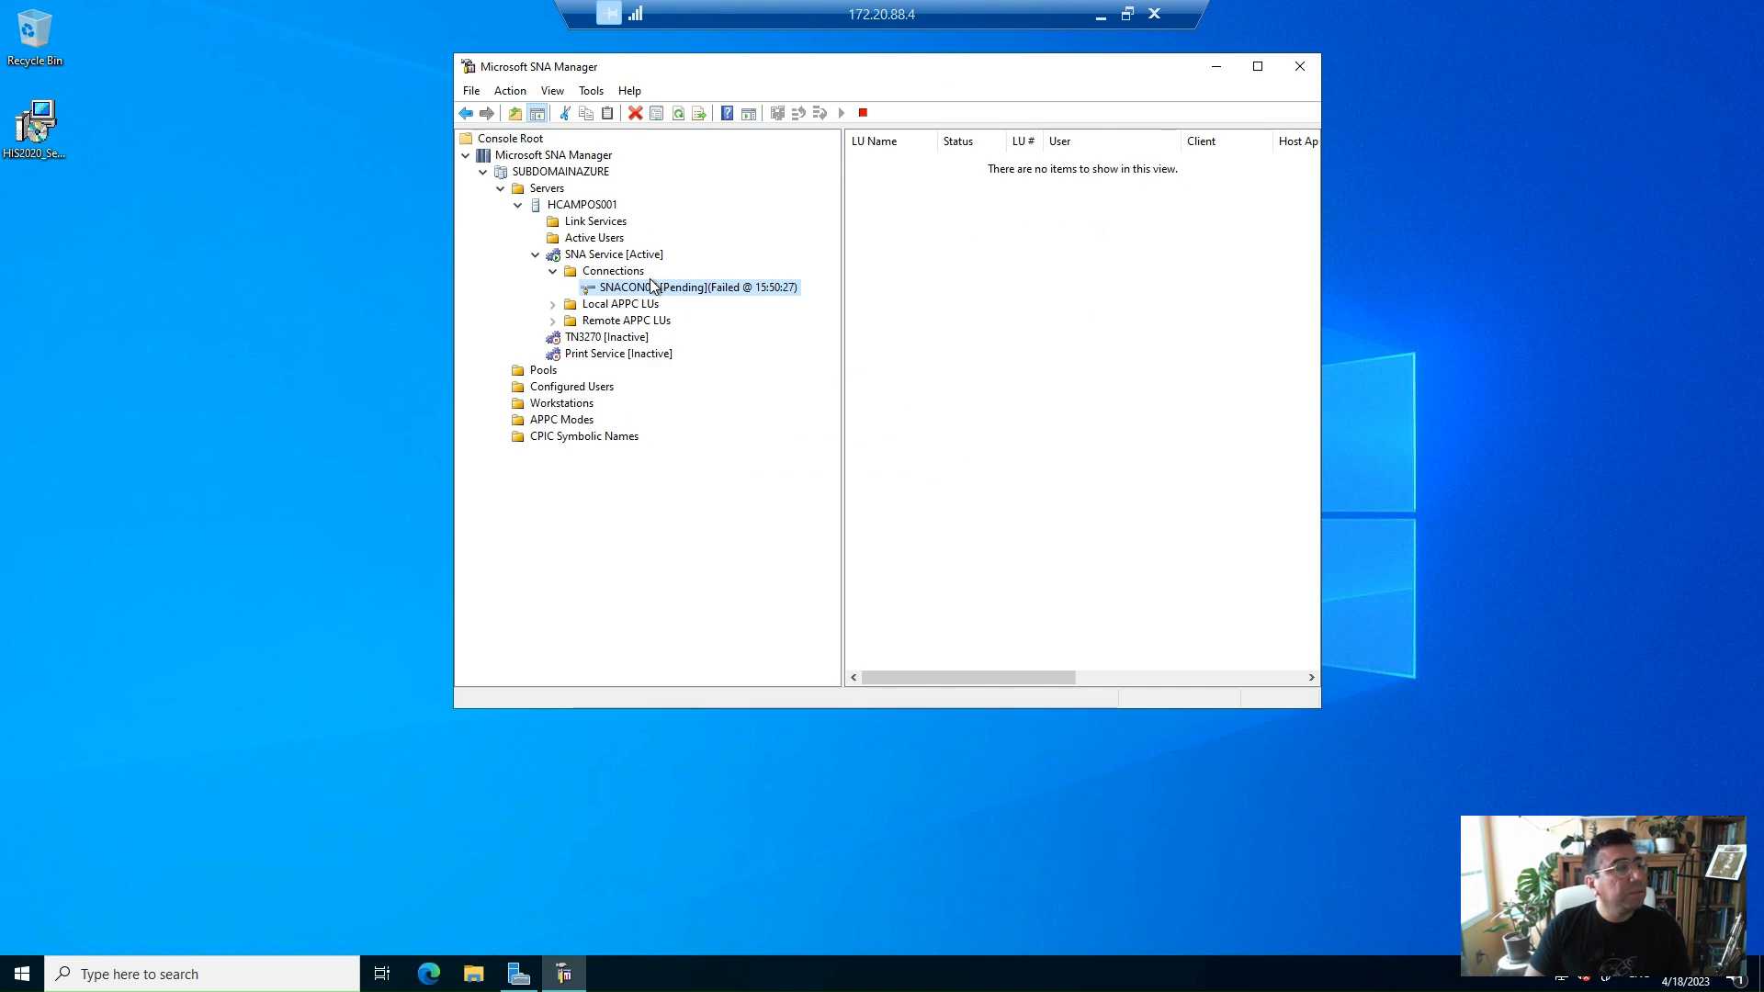
Check the SNACON0X connection and SNA Service status
{"action": "right_click", "coordinate": [686, 289]}
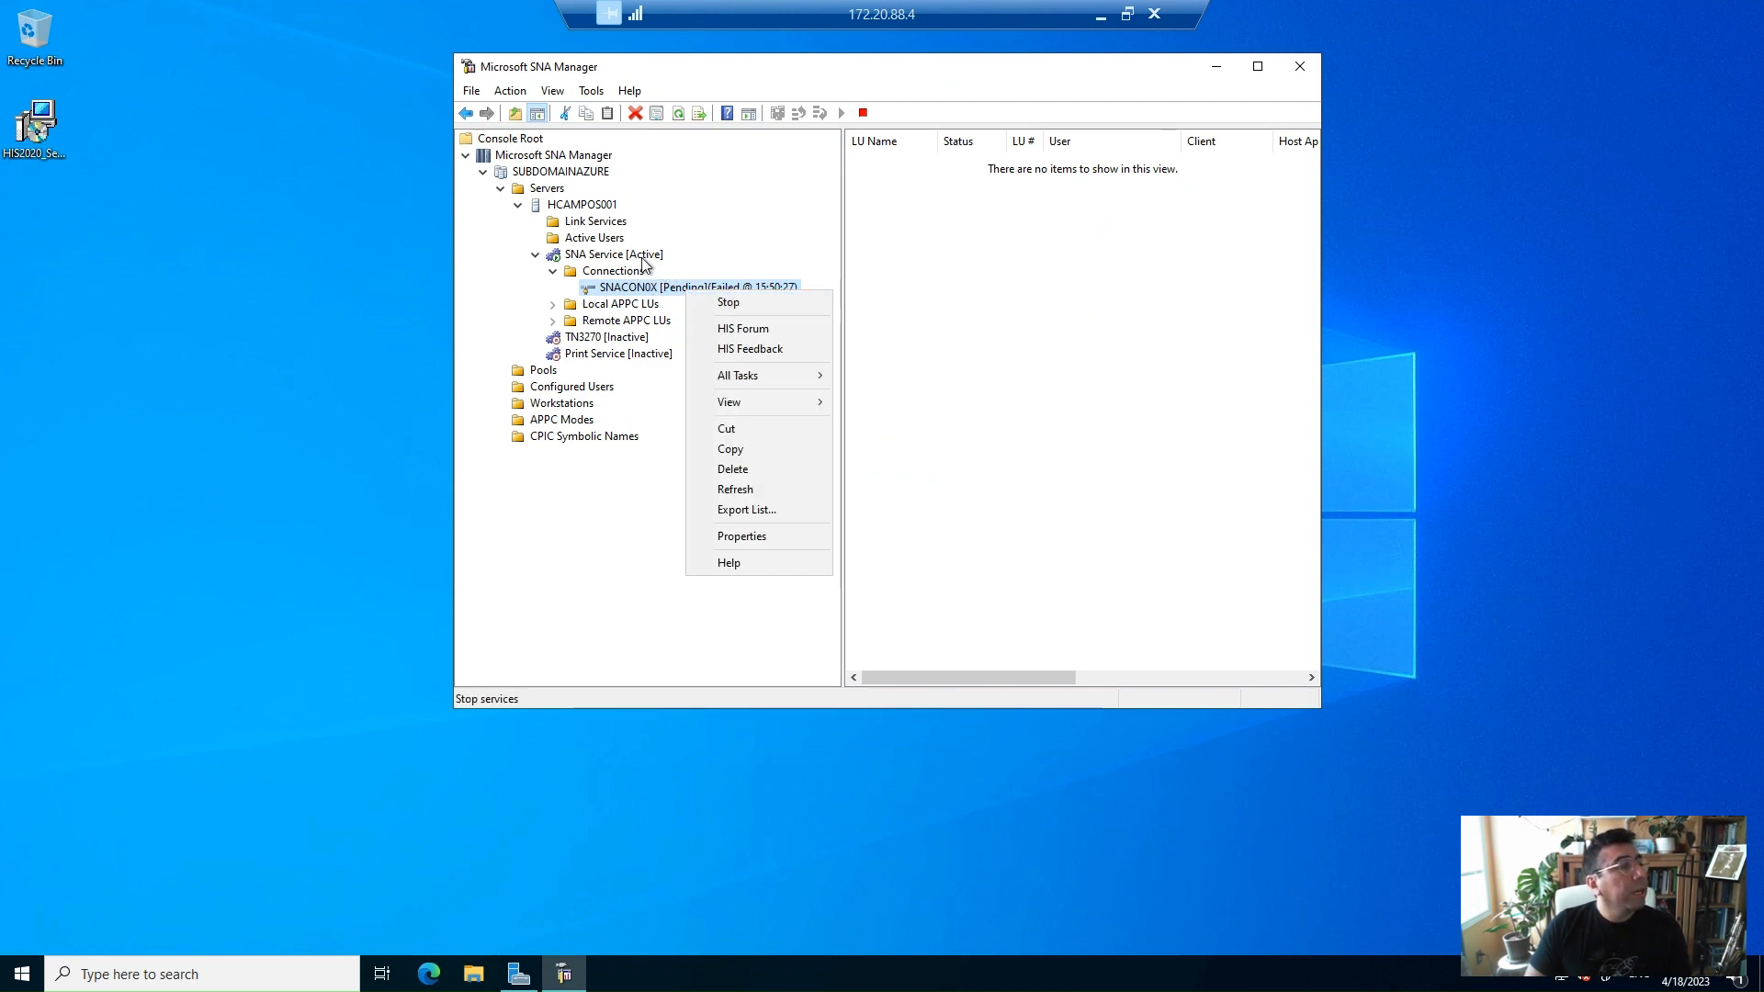
{"action": "right_click", "coordinate": [643, 259]}
{"action": "left_click", "coordinate": [691, 290]}
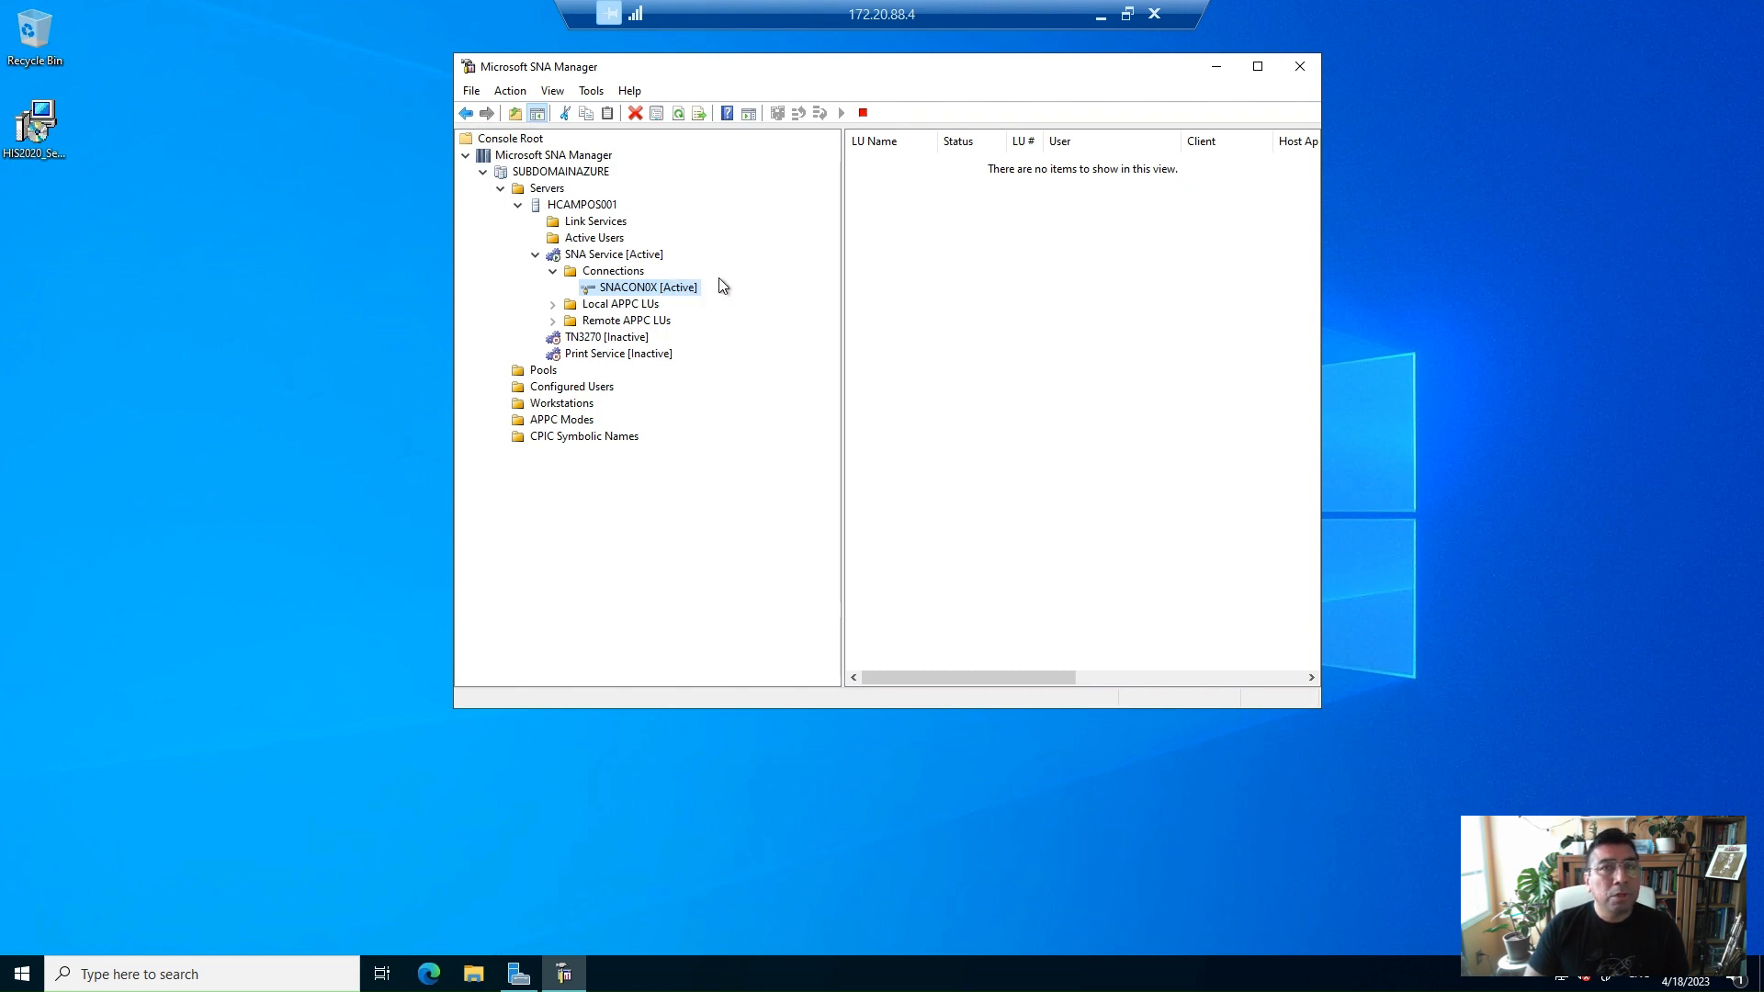
{"action": "left_click", "coordinate": [639, 258]}
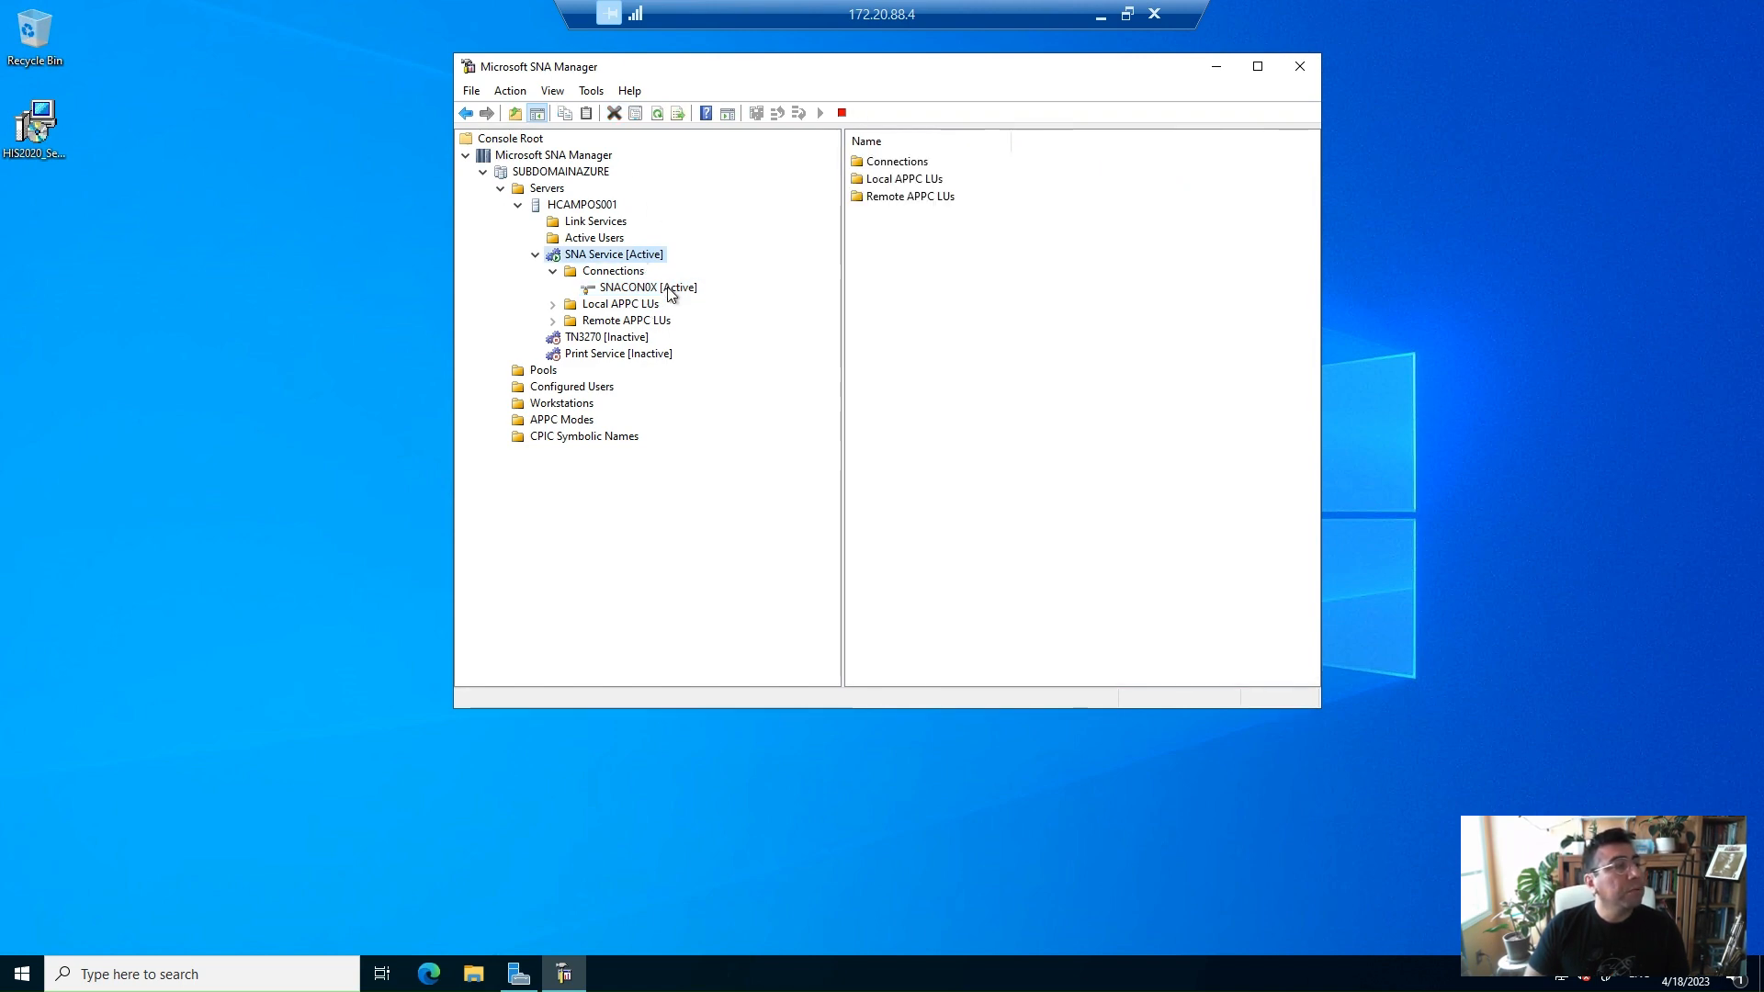
Open the Host Integration Server Diagnostics tool with the SNACON0X connection selected
{"action": "left_click", "coordinate": [670, 289]}
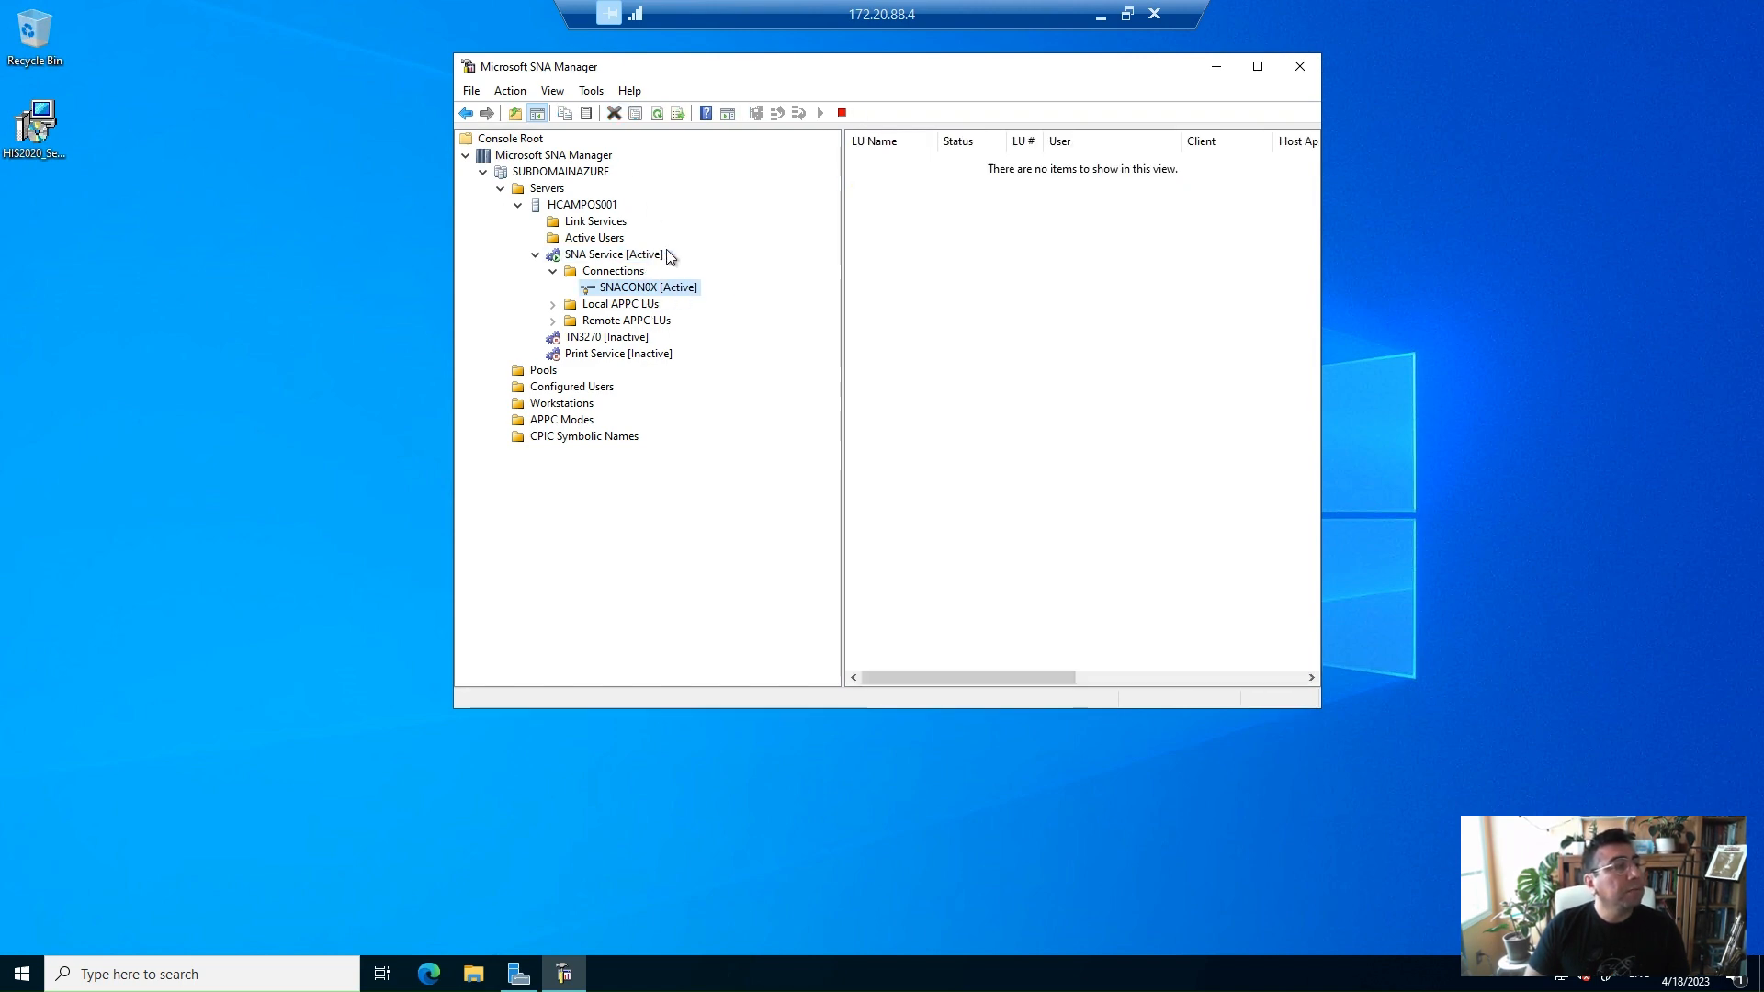
{"action": "left_click", "coordinate": [591, 92]}
{"action": "left_click", "coordinate": [592, 92]}
{"action": "left_click", "coordinate": [592, 92]}
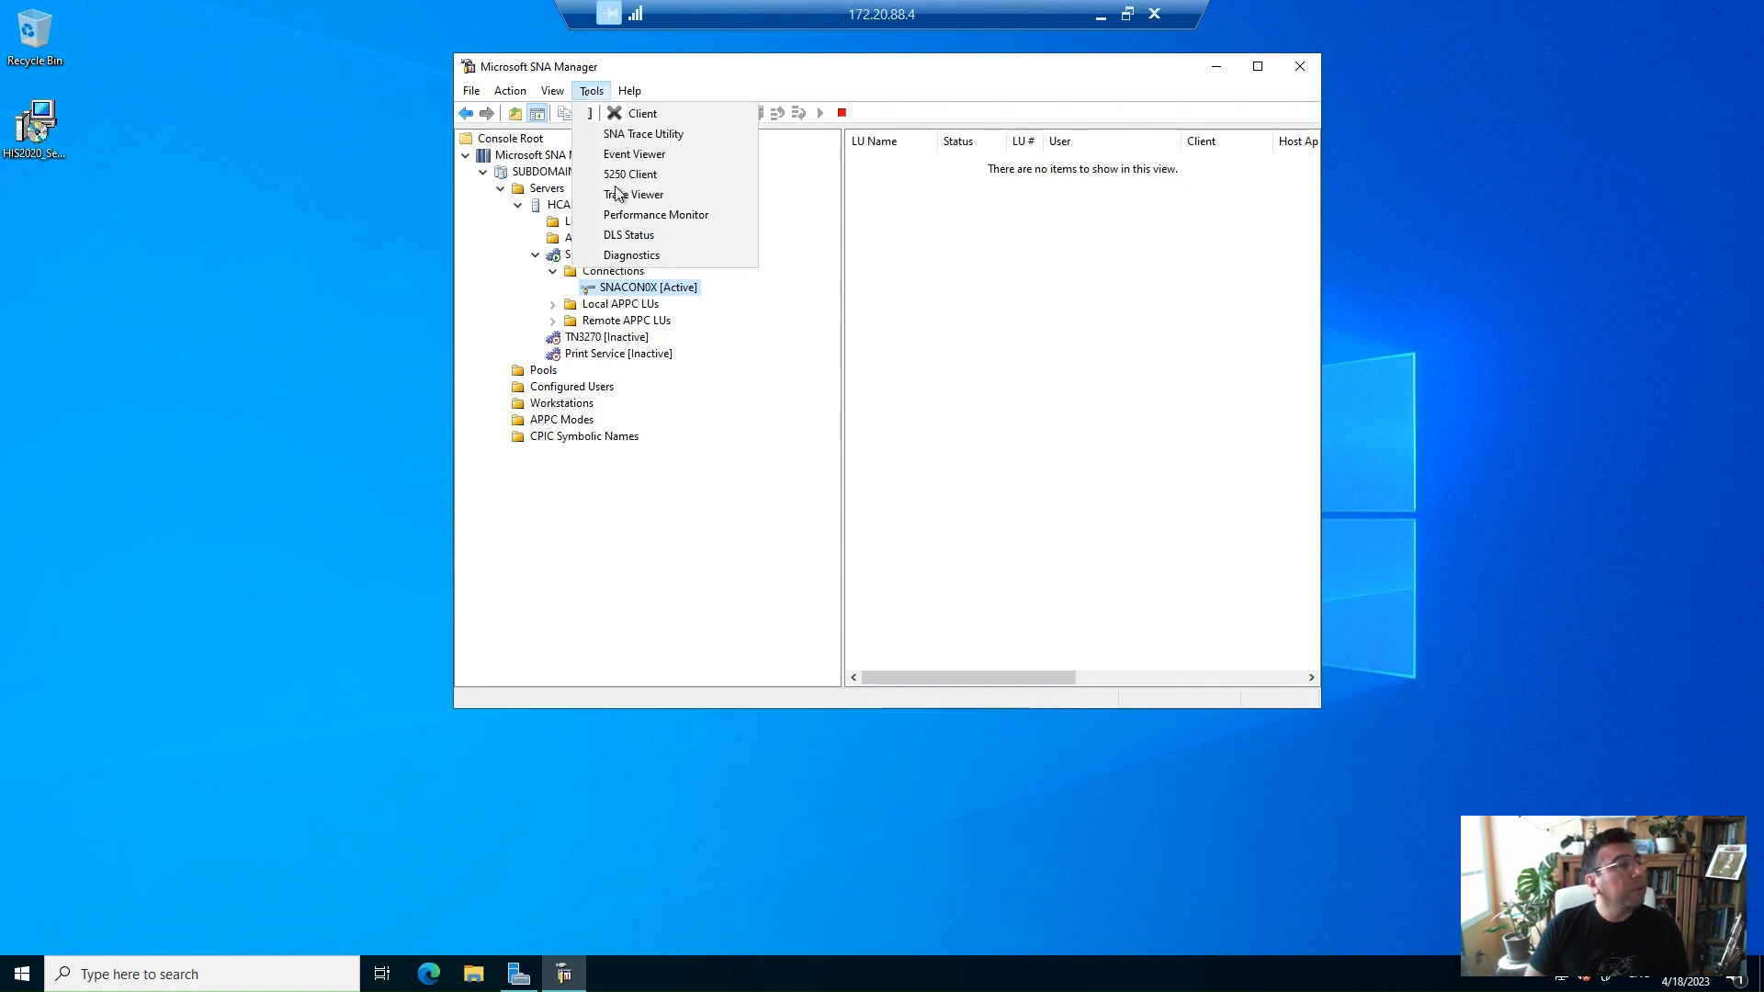
{"action": "left_click", "coordinate": [619, 255]}
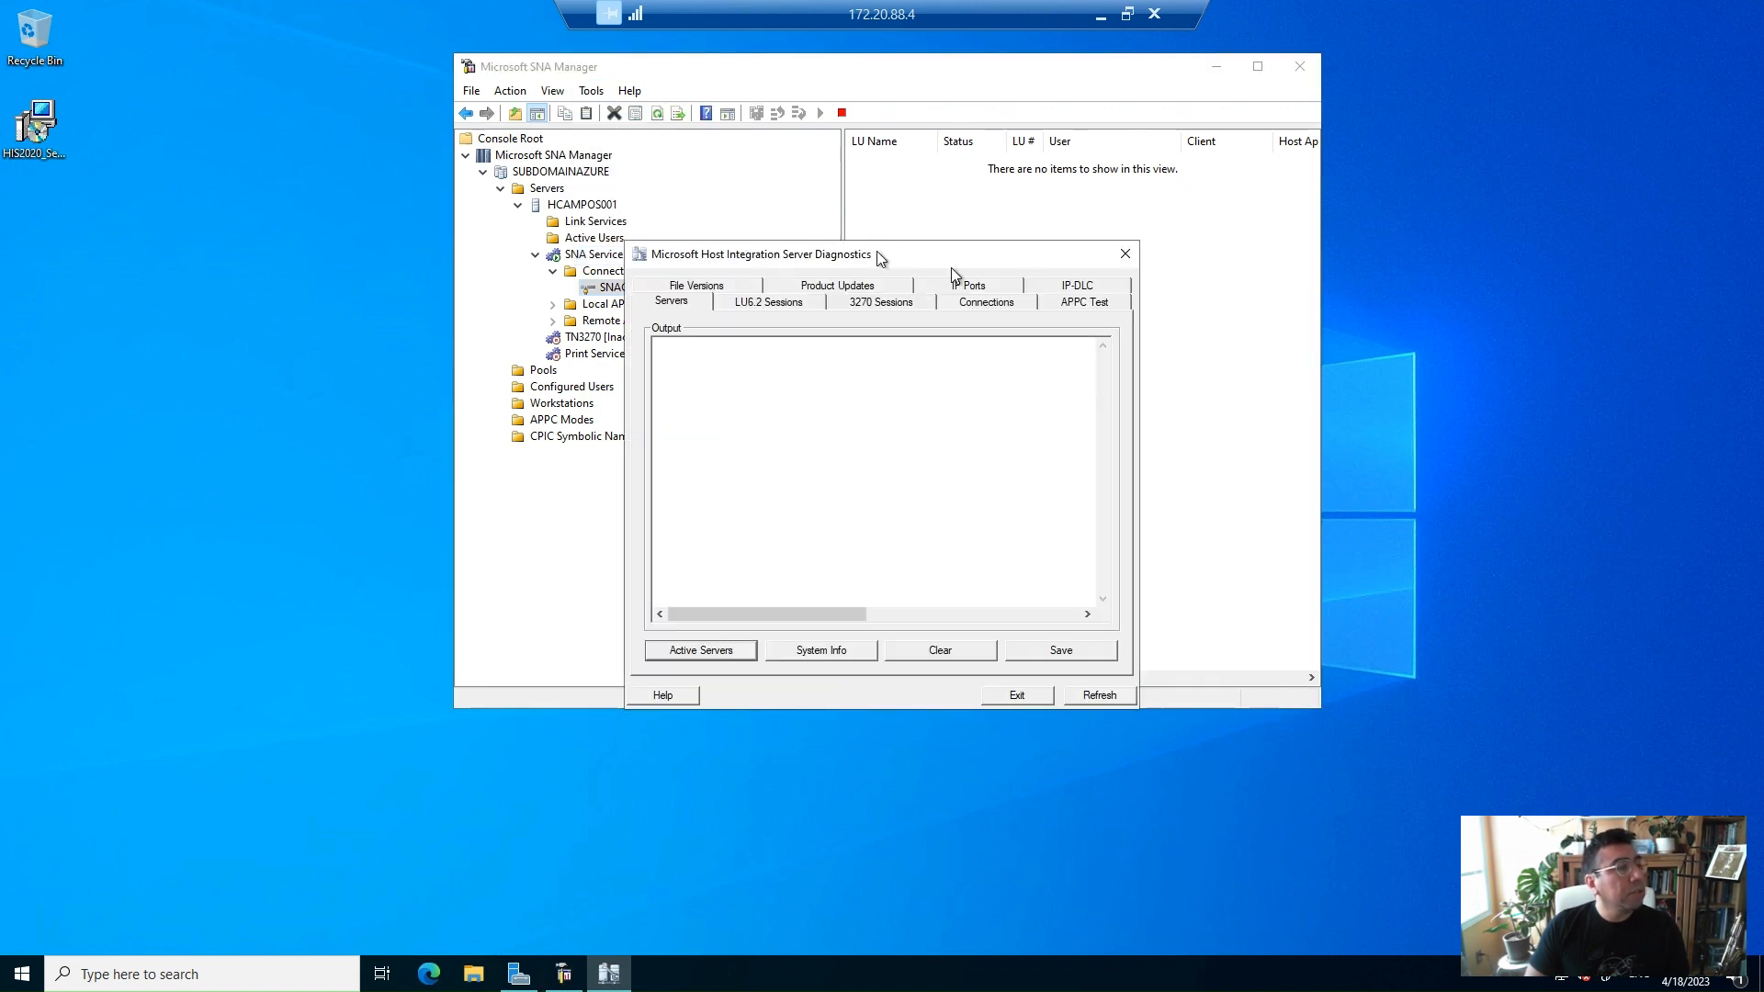
Run an APPC test from LHCAM200 to CICSDEMO in mode PA62TKNU, using a contention winner session and reporting all return codes
{"action": "left_click", "coordinate": [1077, 307]}
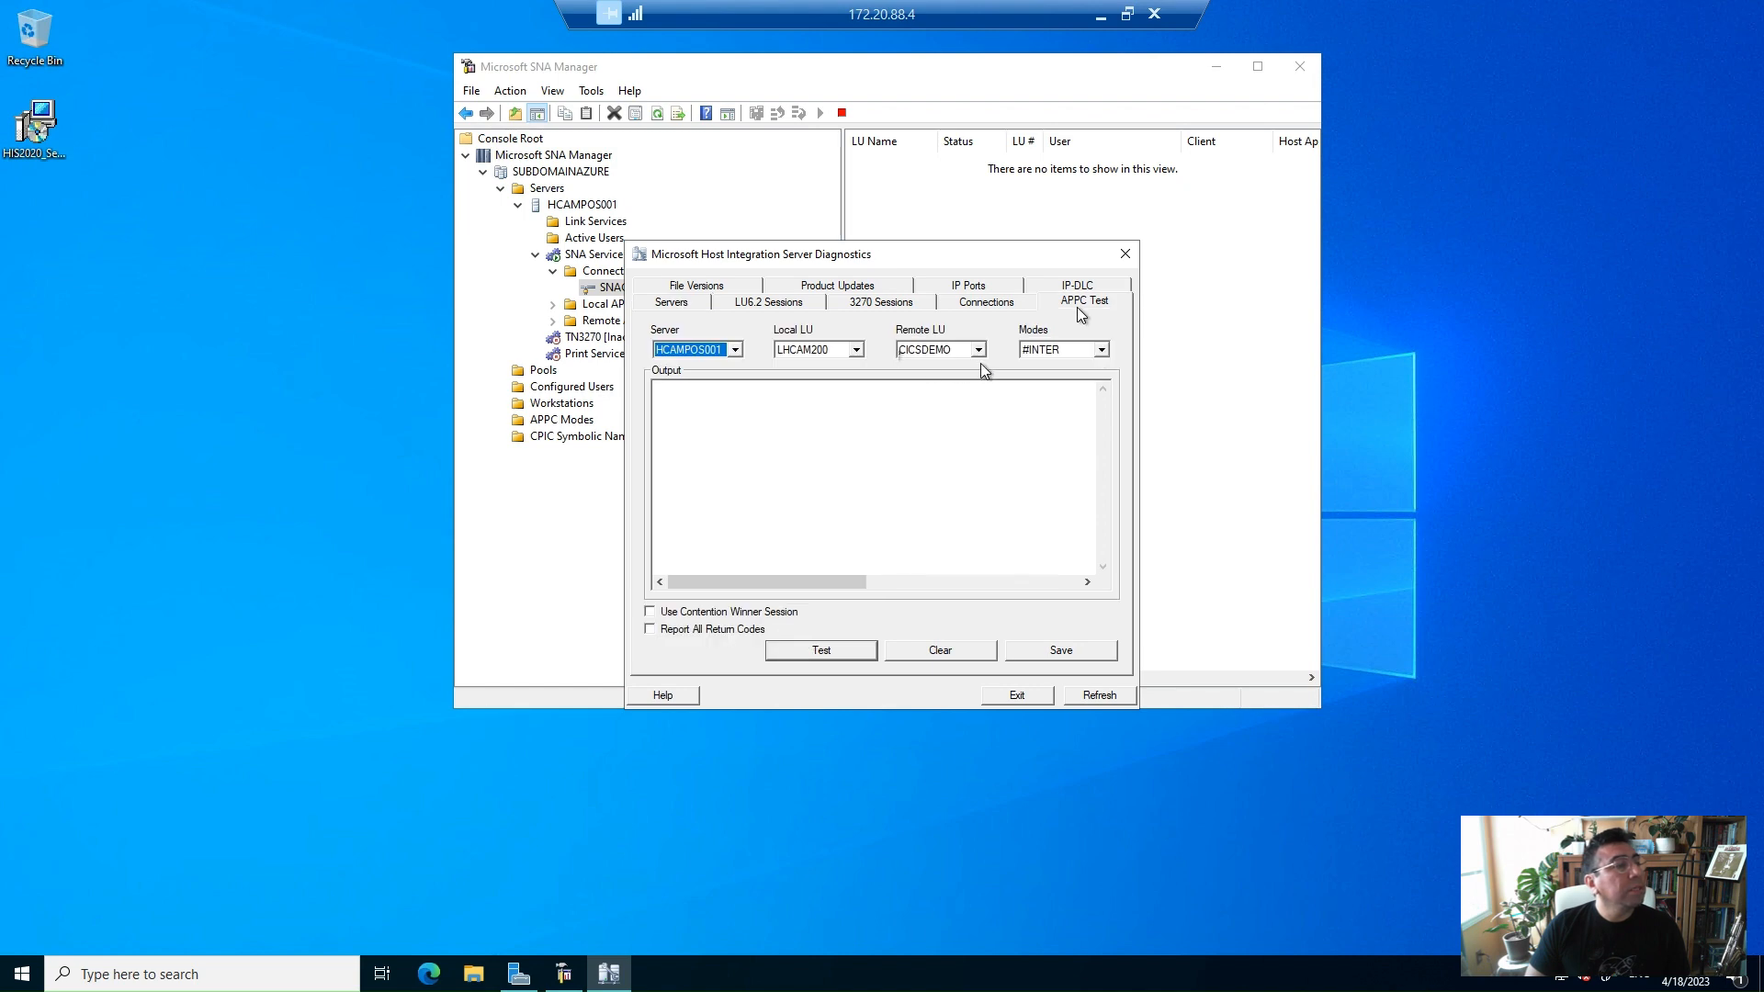
{"action": "left_click", "coordinate": [1102, 350]}
{"action": "left_click", "coordinate": [1104, 402]}
{"action": "left_click", "coordinate": [1105, 403]}
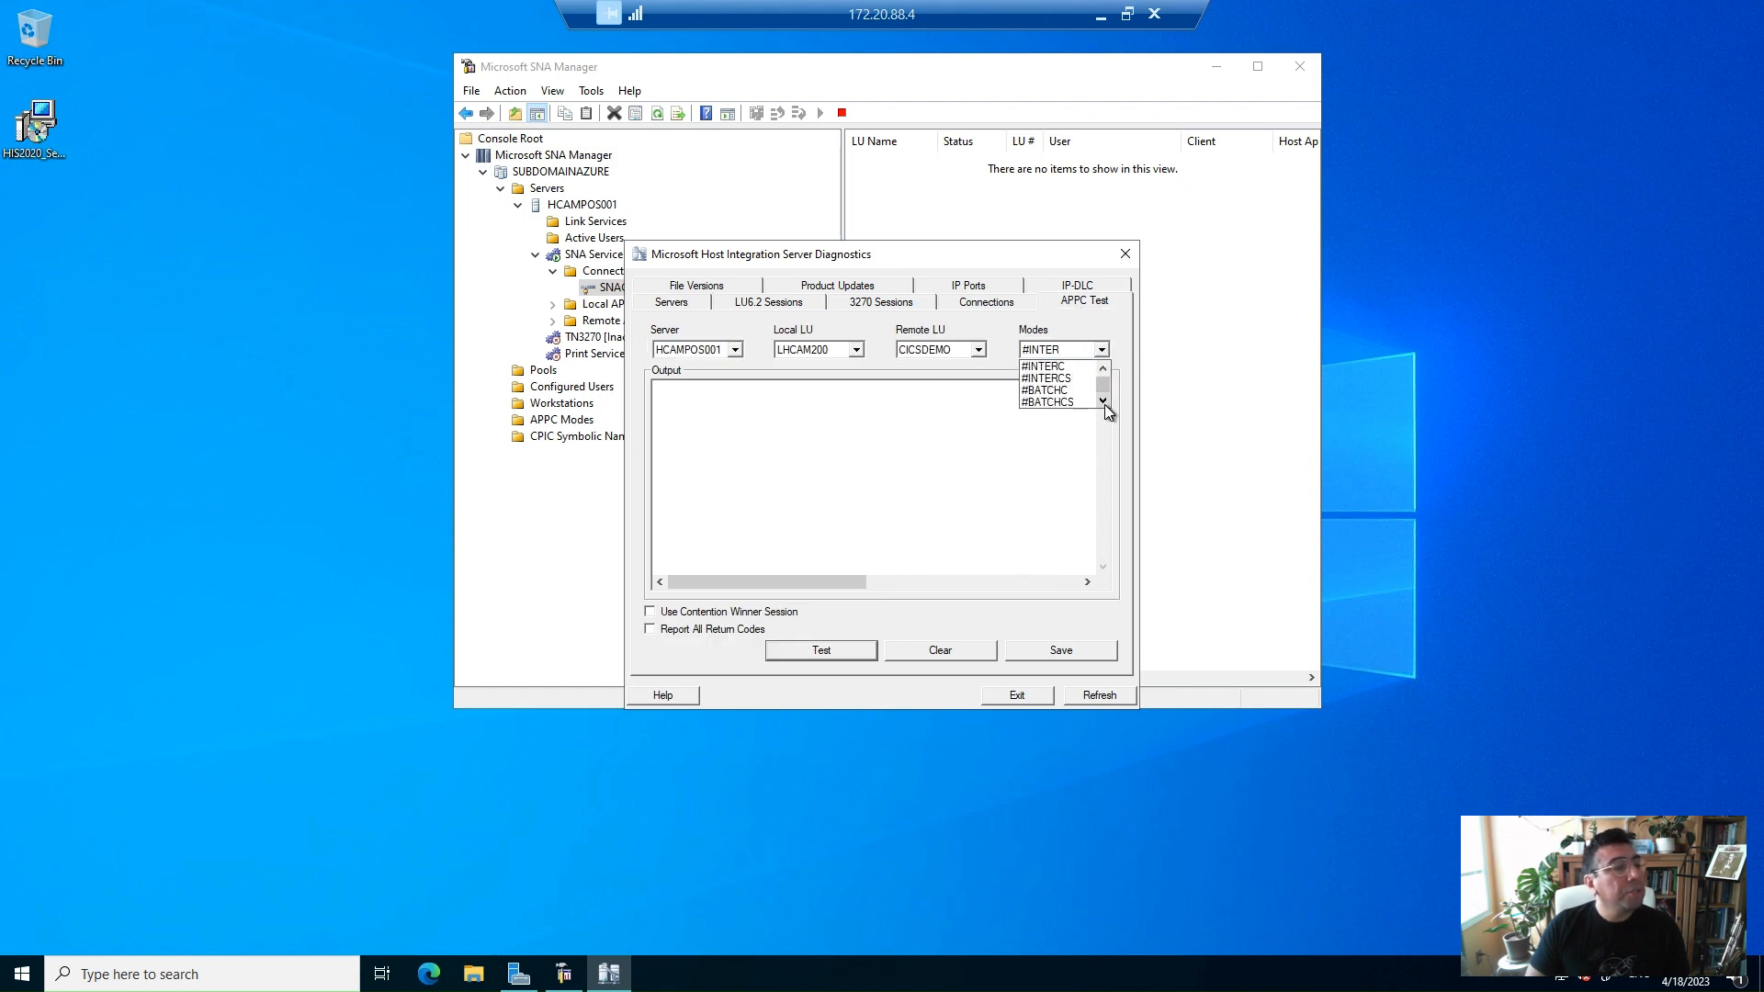
{"action": "left_click", "coordinate": [1105, 403]}
{"action": "left_click", "coordinate": [1105, 402]}
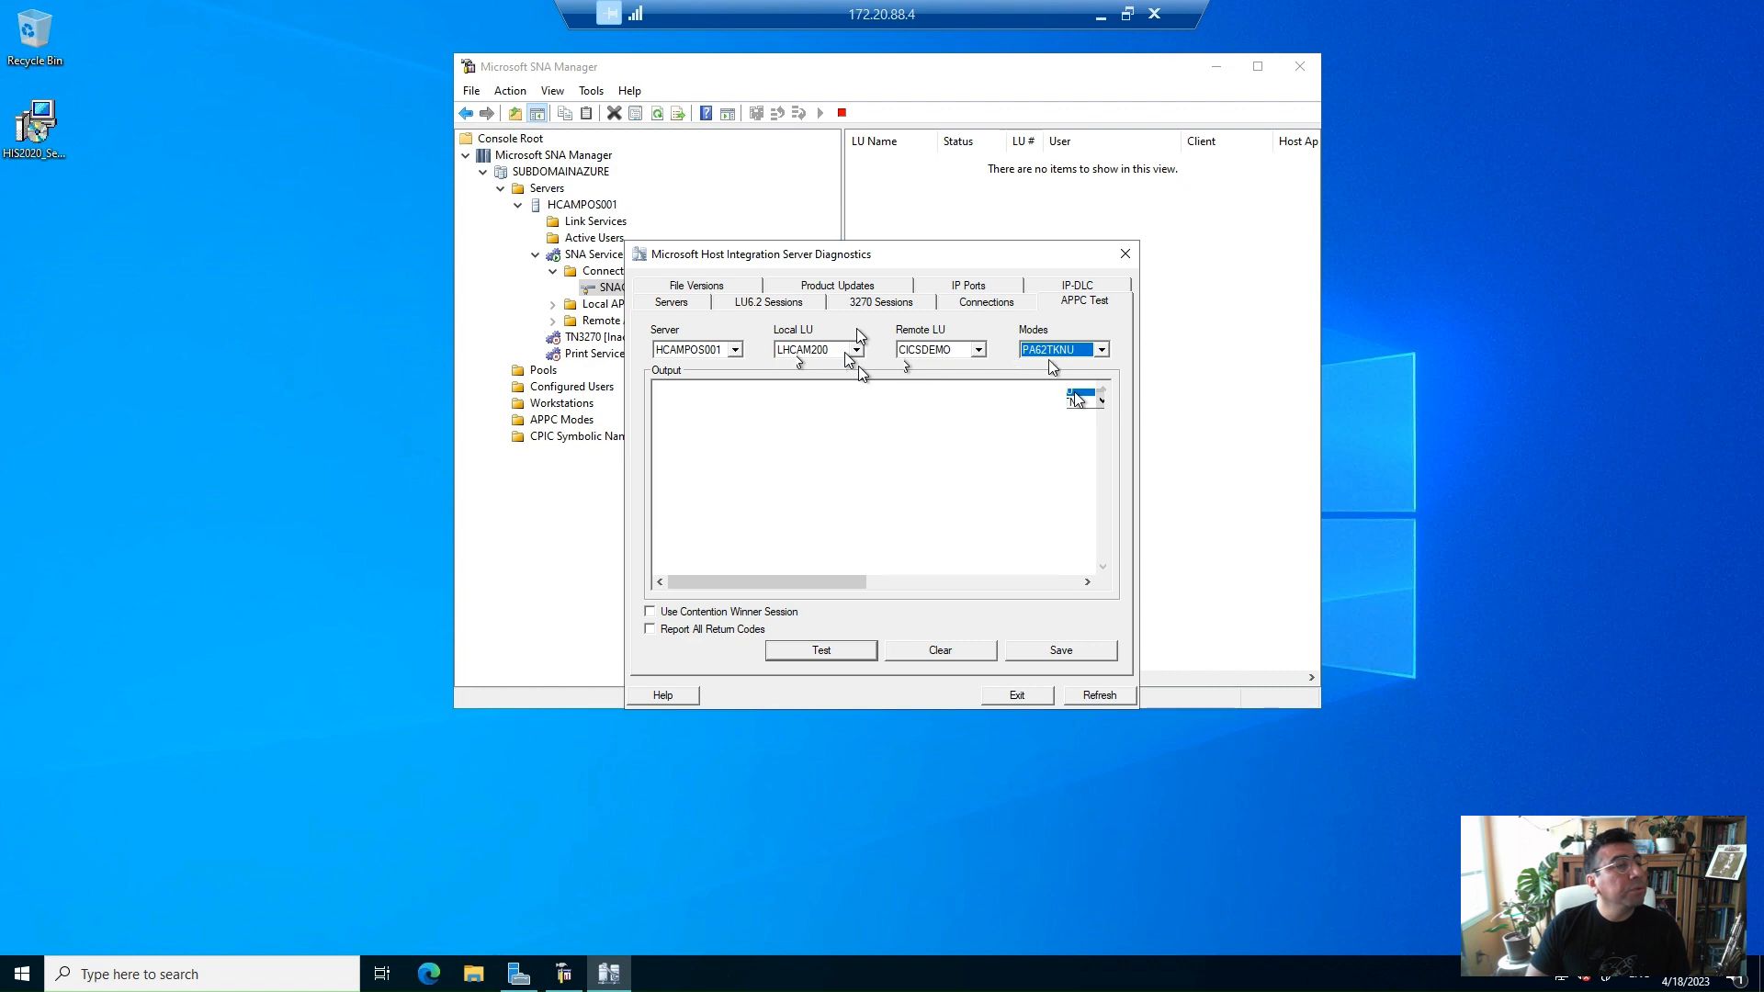
{"action": "left_click", "coordinate": [694, 612]}
{"action": "left_click", "coordinate": [694, 630]}
{"action": "left_click", "coordinate": [797, 654]}
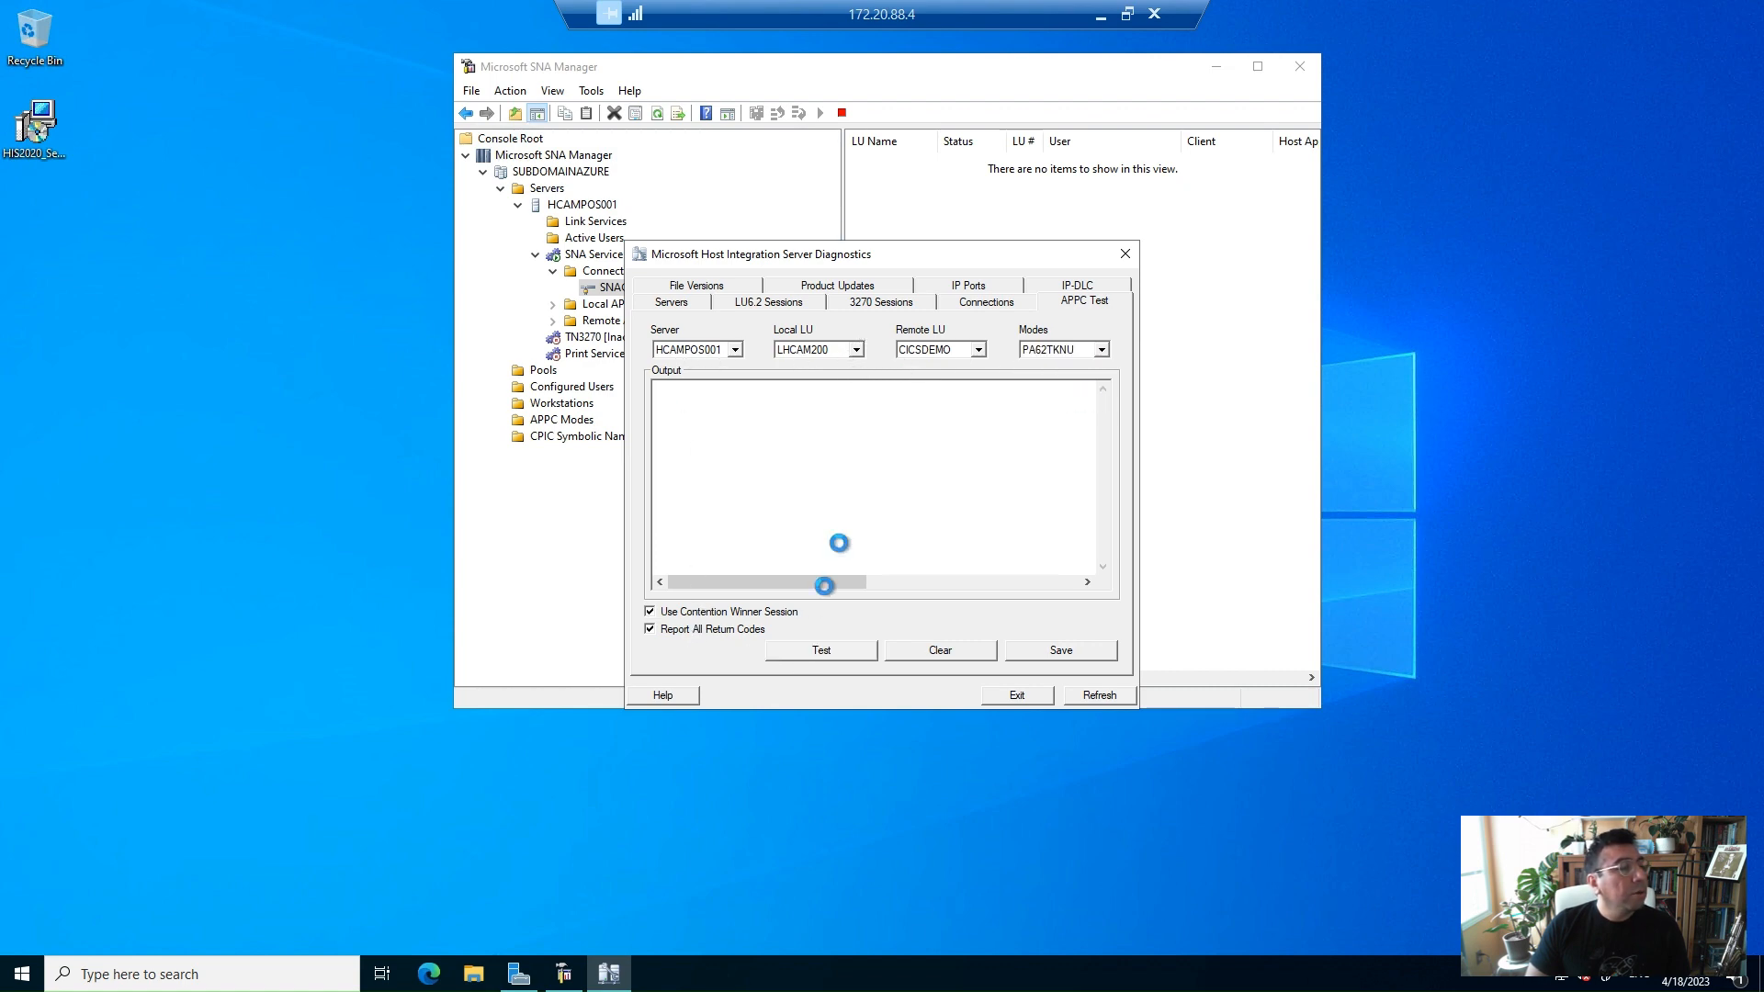
Review the APPC test output lines for the allocate results
{"action": "left_click", "coordinate": [743, 411]}
{"action": "key", "text": "Up"}
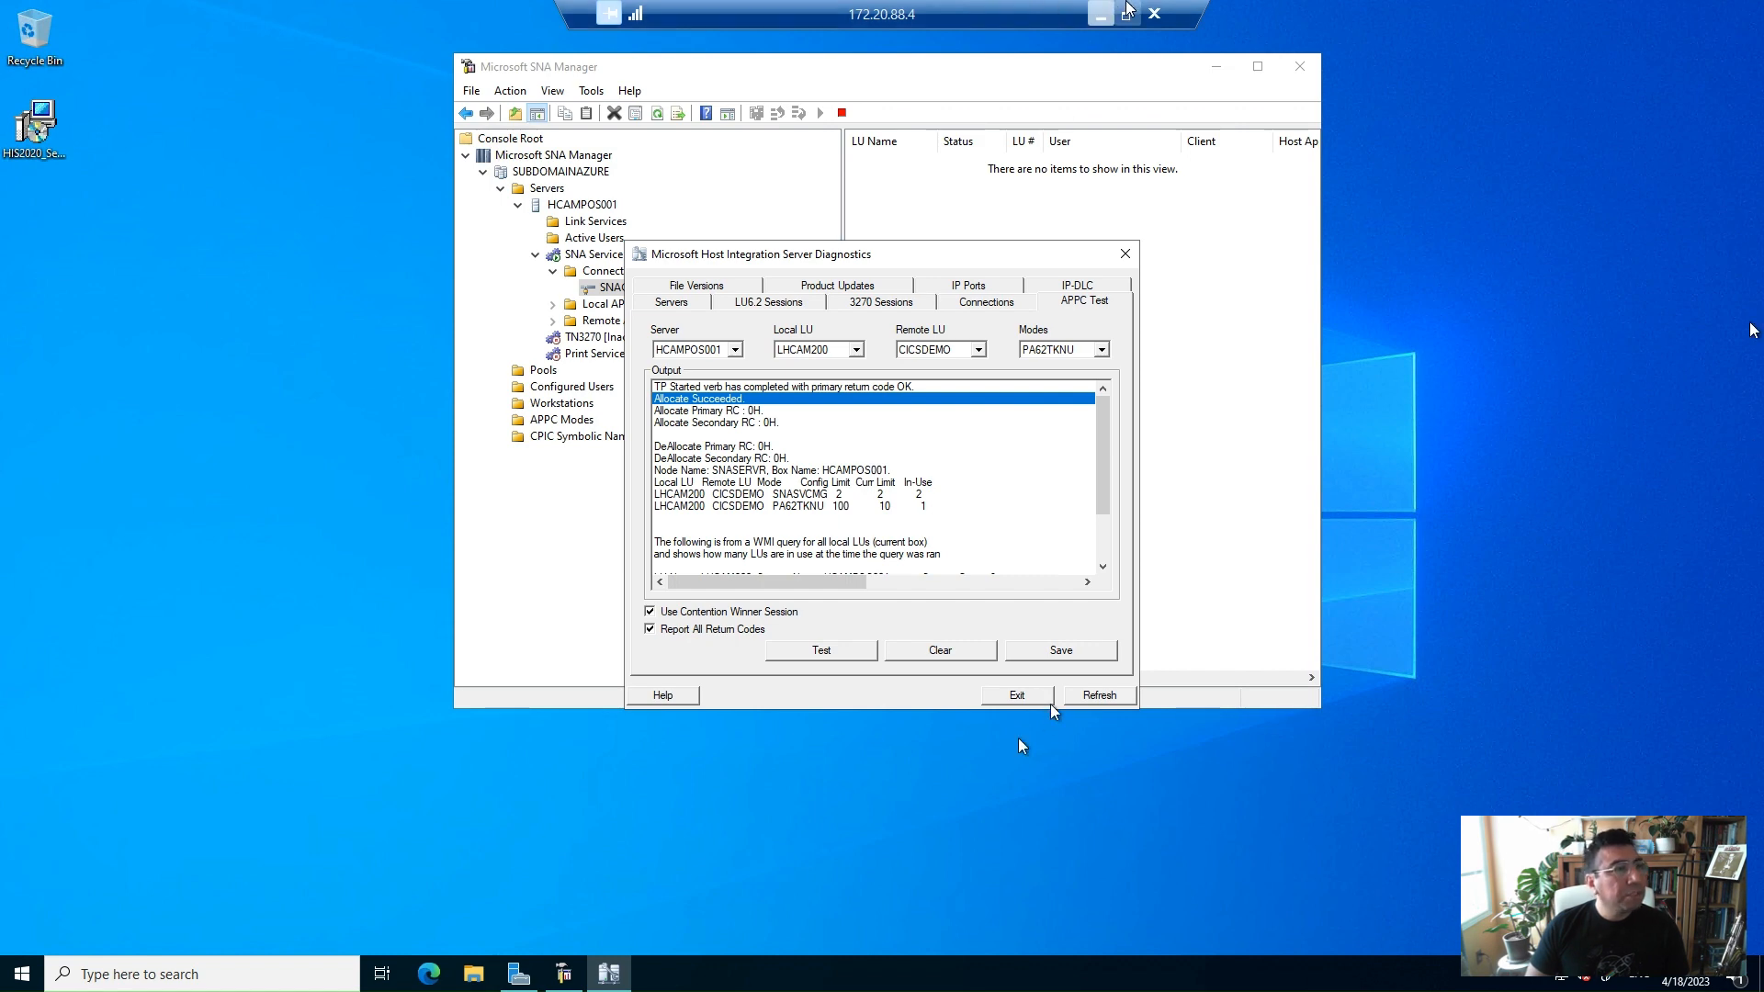
{"action": "left_click", "coordinate": [1101, 15]}
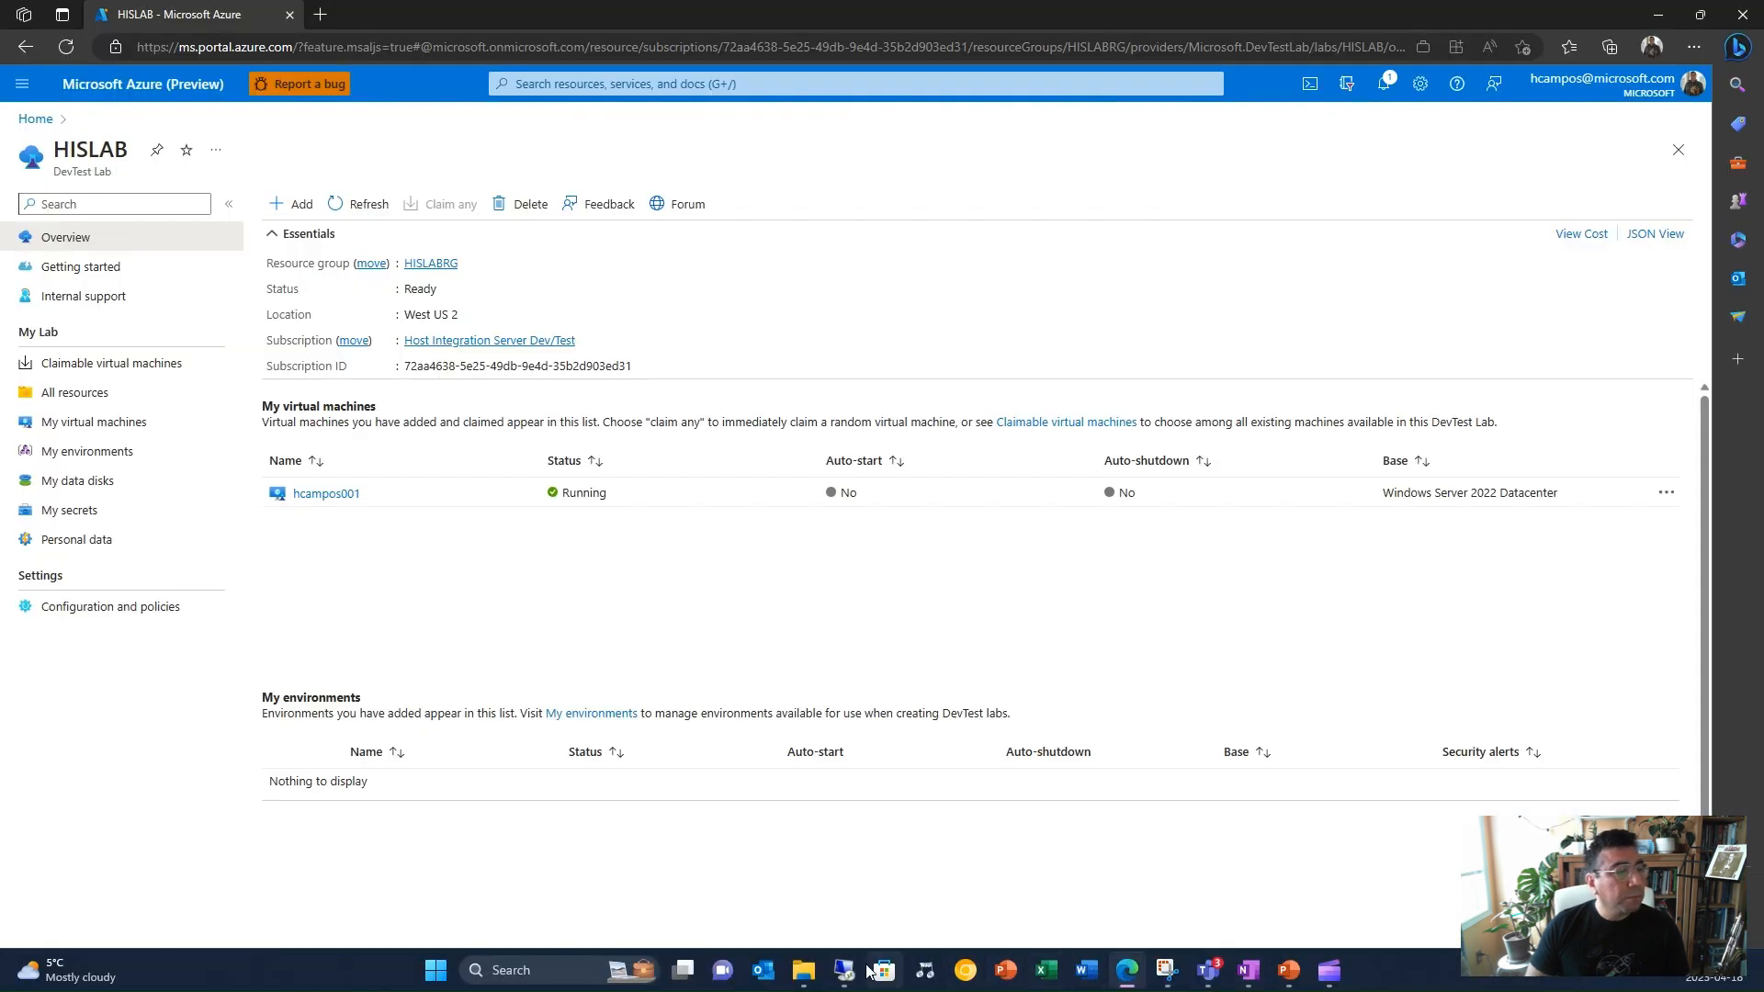
Switch to the hisvmh200 remote desktop session and bring its 3270 client session to the front
{"action": "mouse_move", "coordinate": [854, 976]}
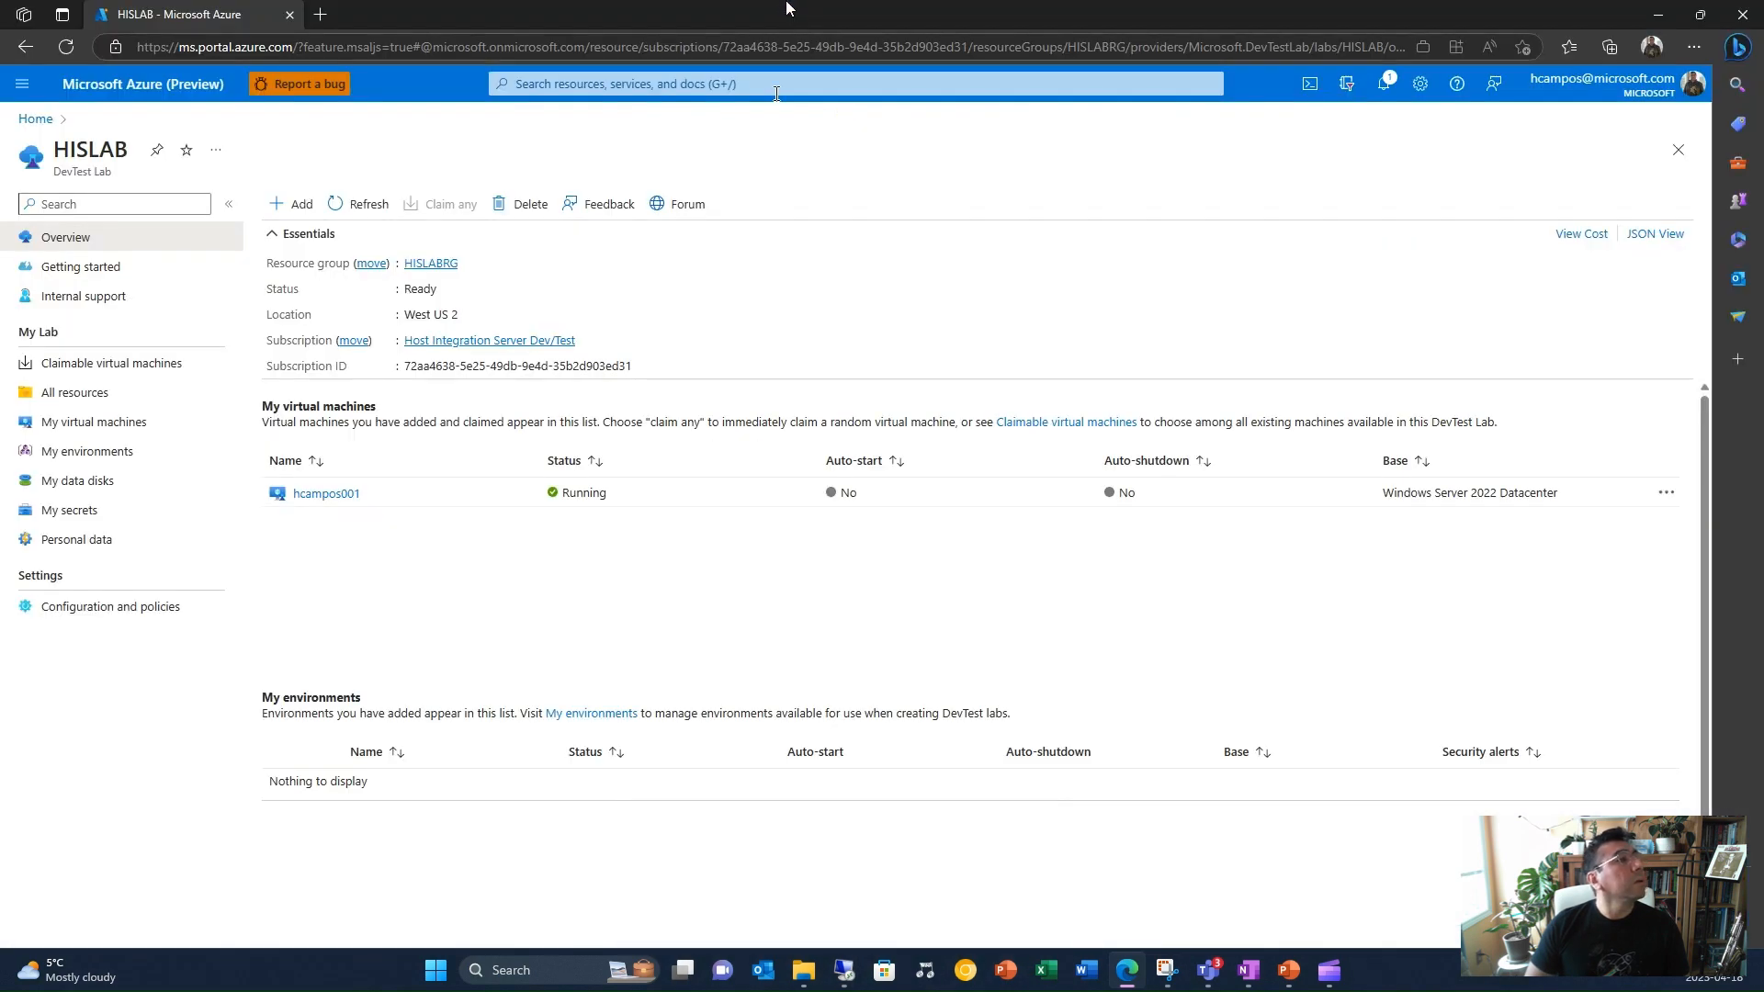
{"action": "left_click", "coordinate": [847, 976]}
{"action": "mouse_move", "coordinate": [843, 978]}
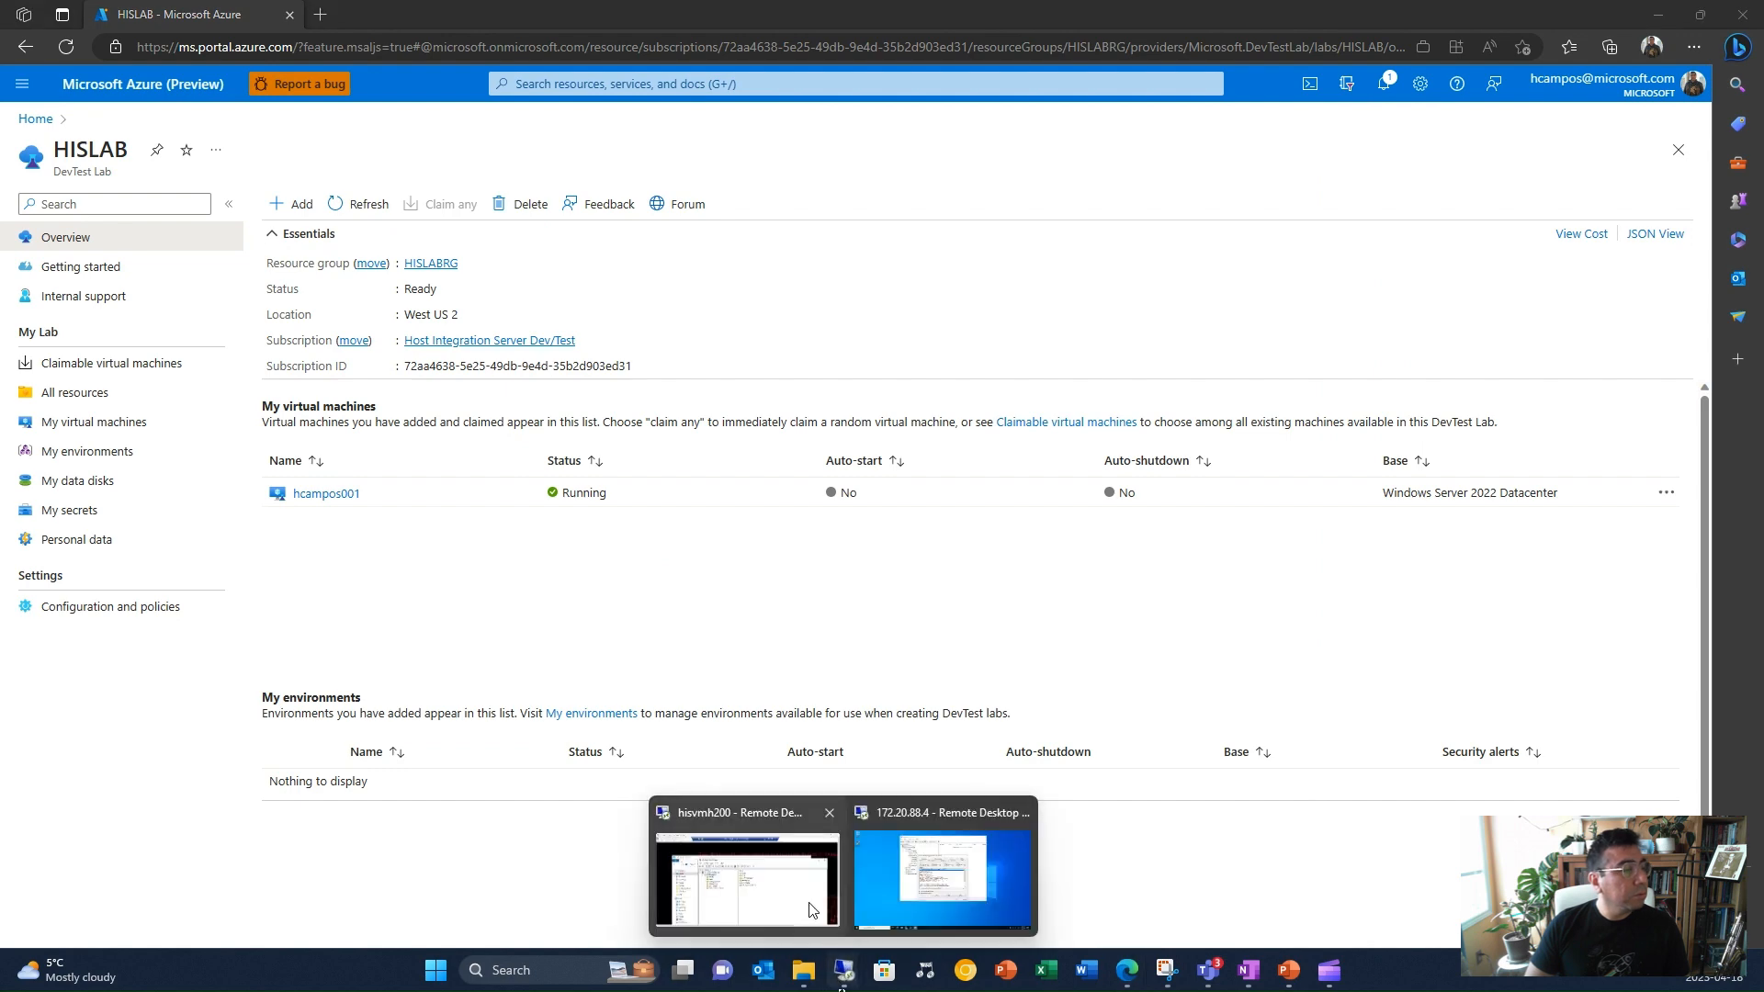
{"action": "left_click", "coordinate": [747, 874]}
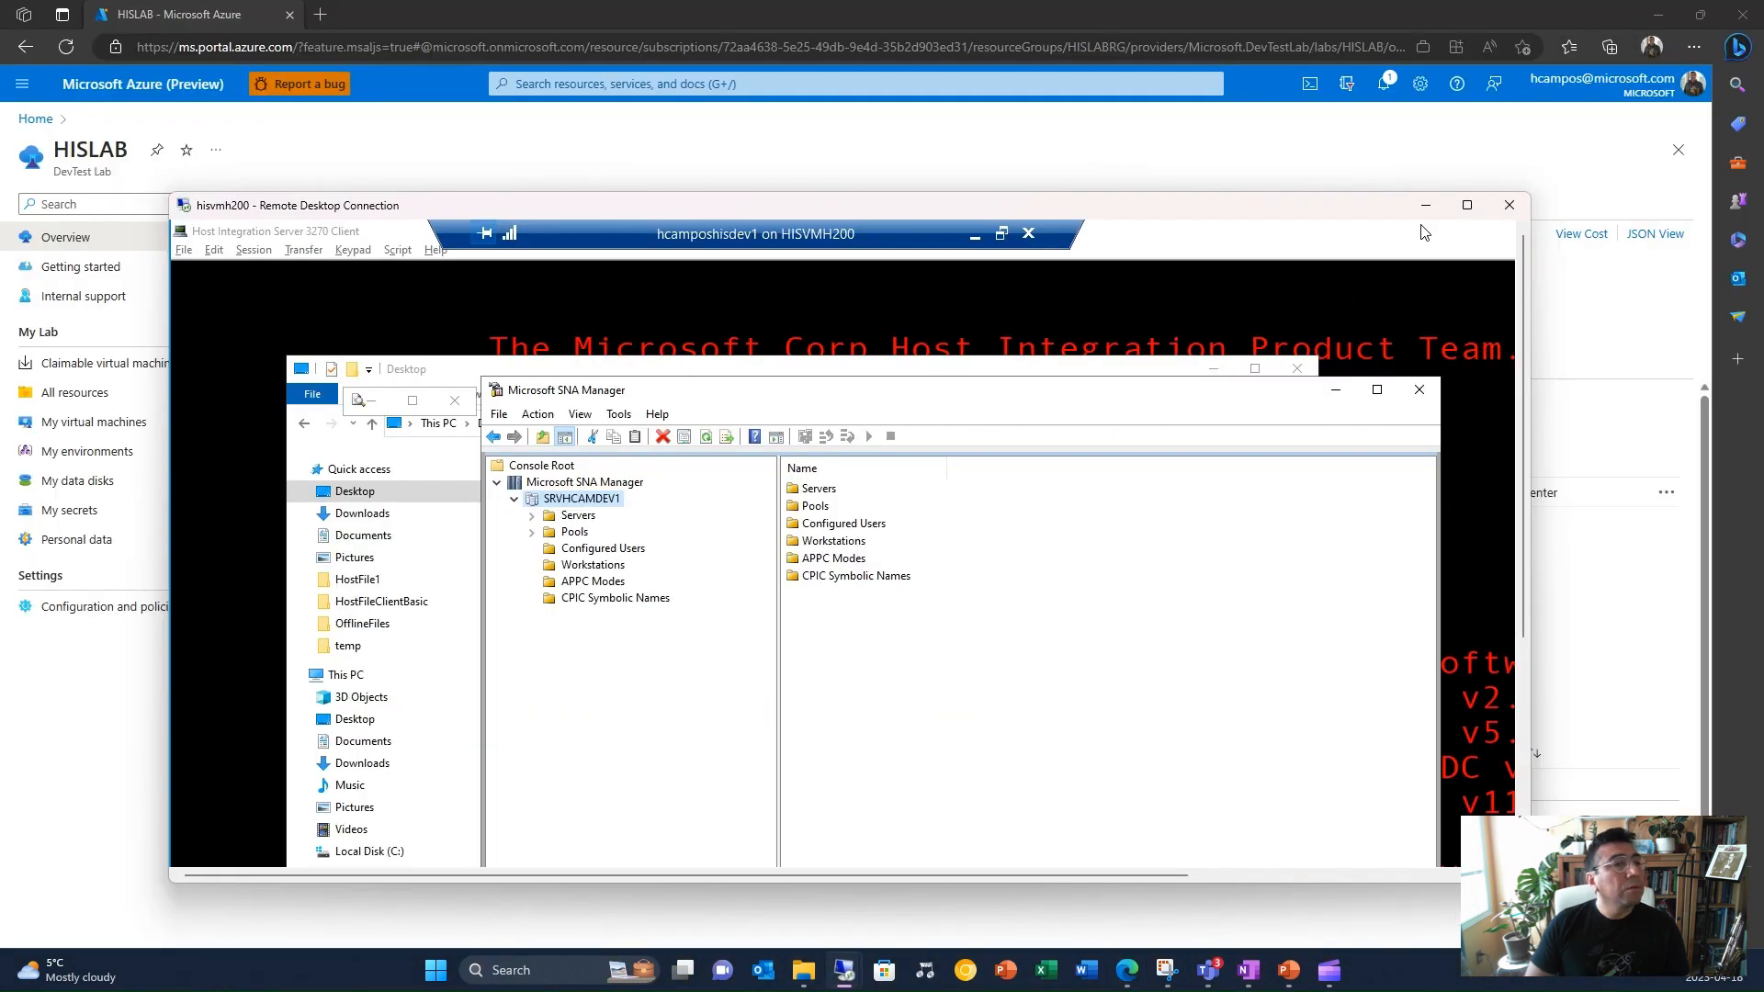
{"action": "left_click", "coordinate": [1469, 207]}
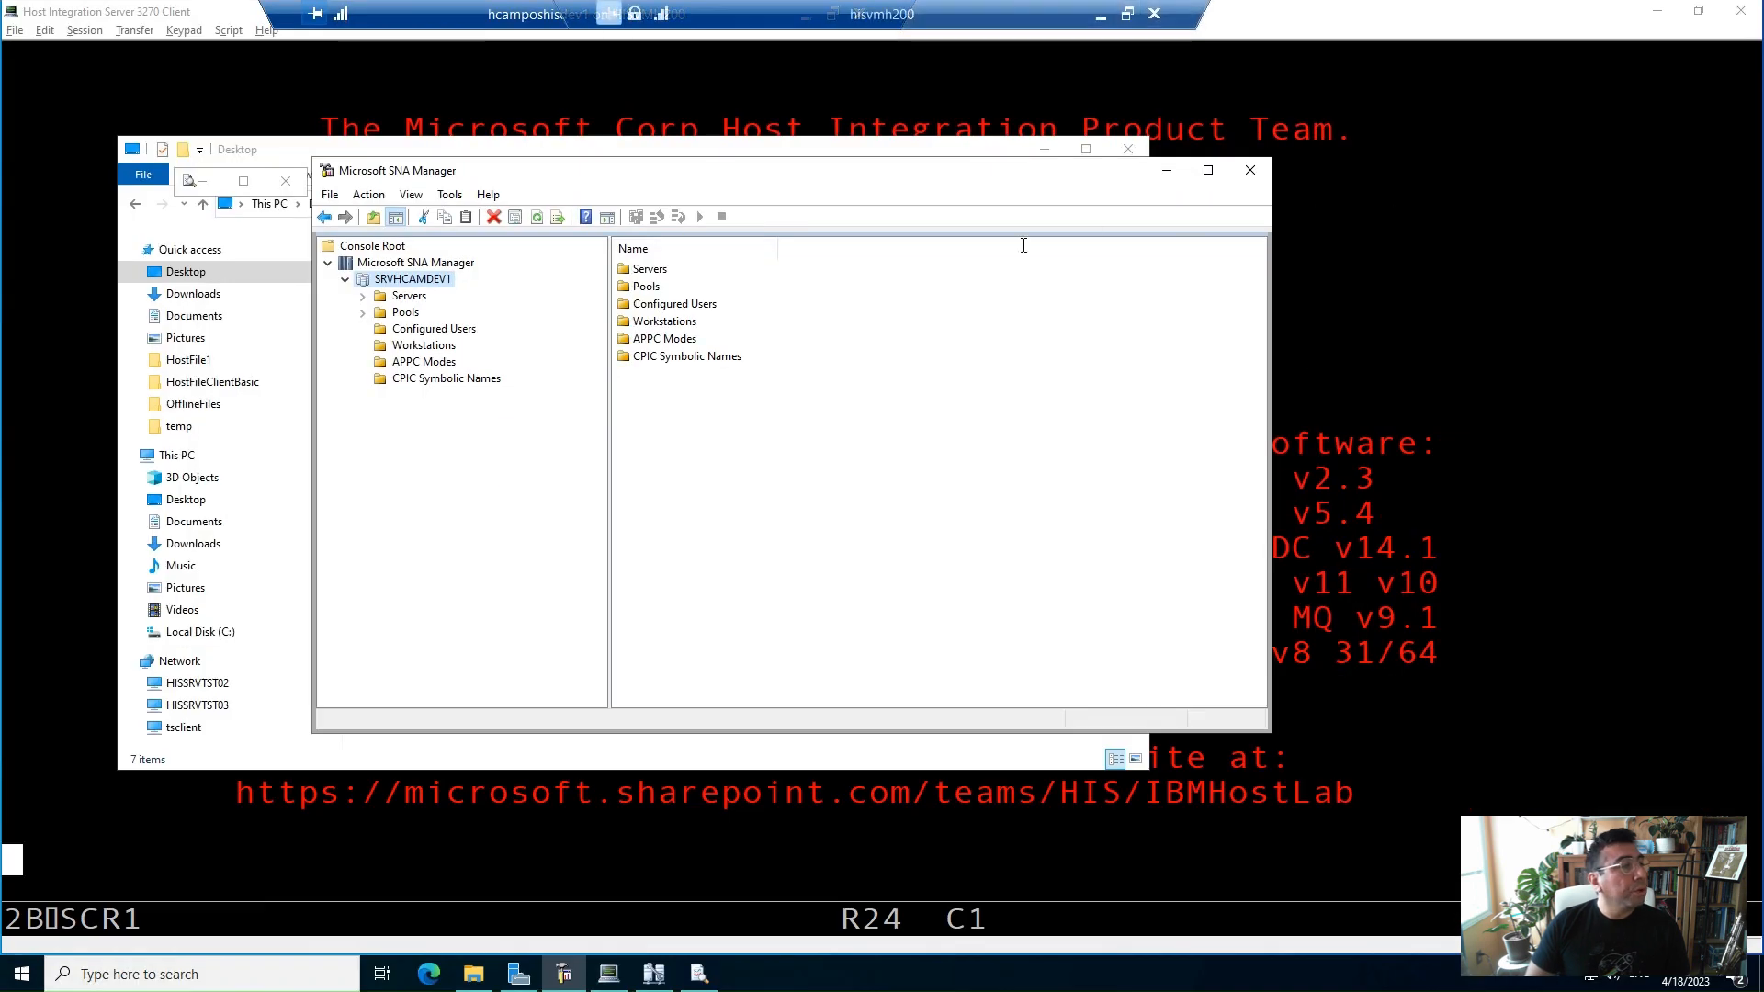
{"action": "left_click", "coordinate": [1165, 172]}
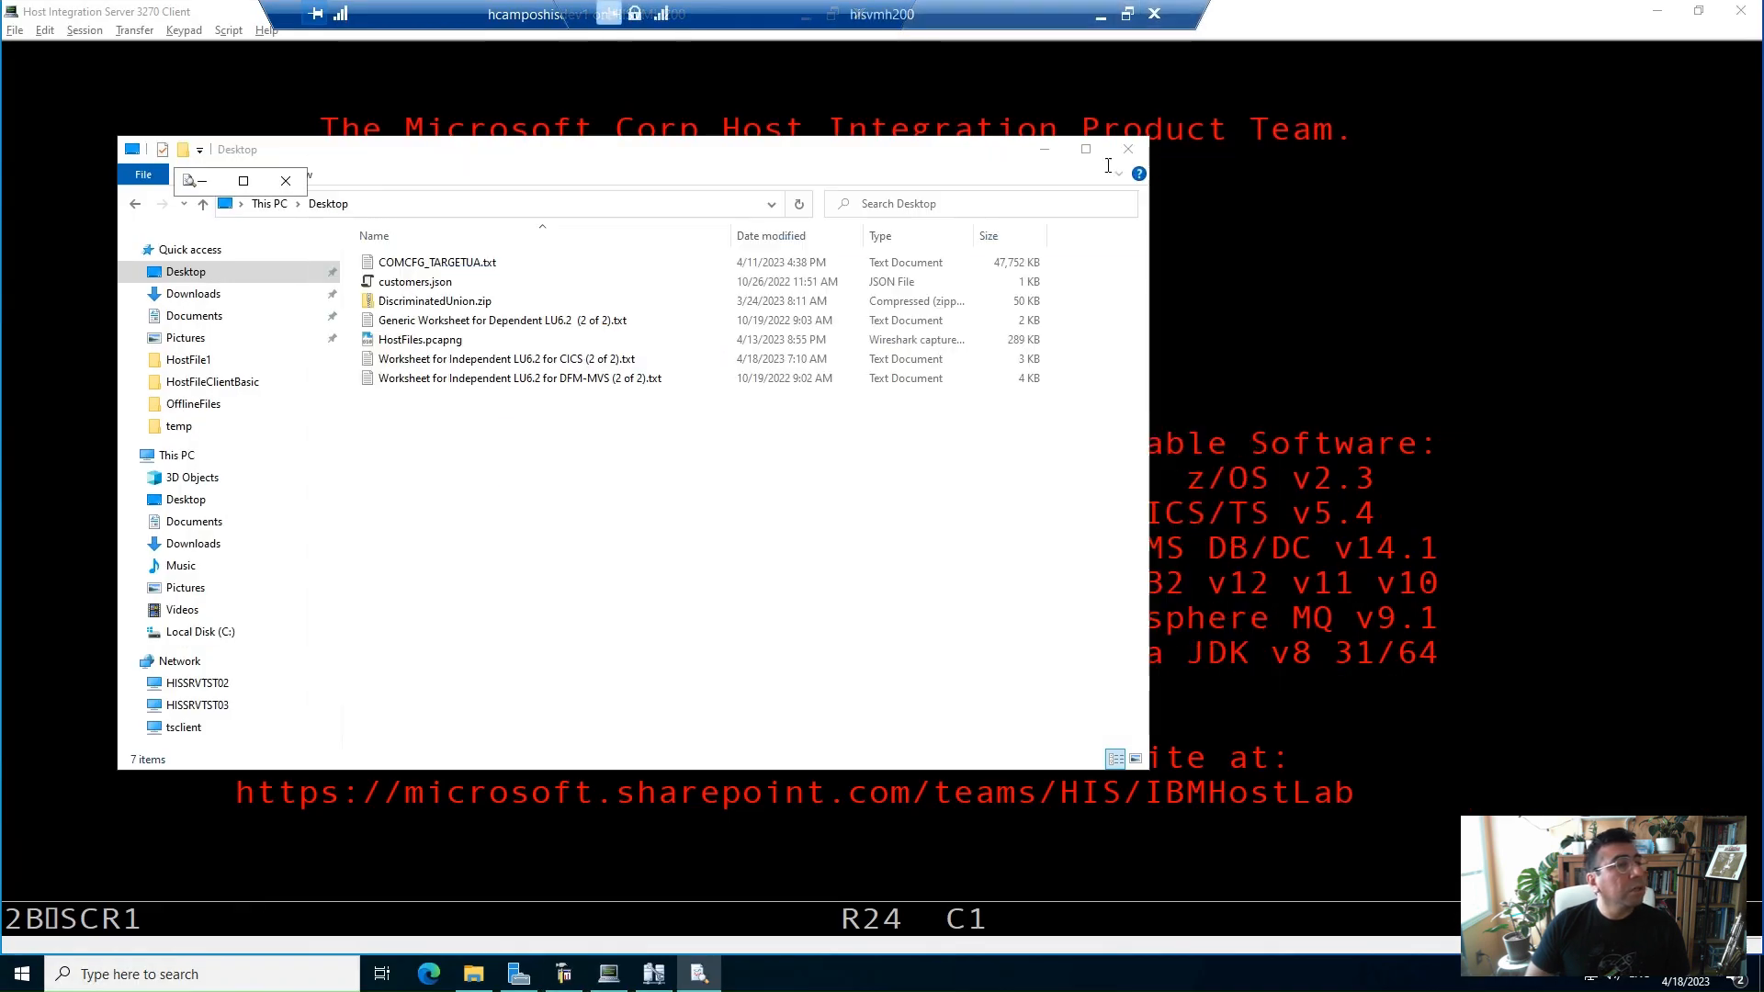
{"action": "left_click", "coordinate": [1044, 149]}
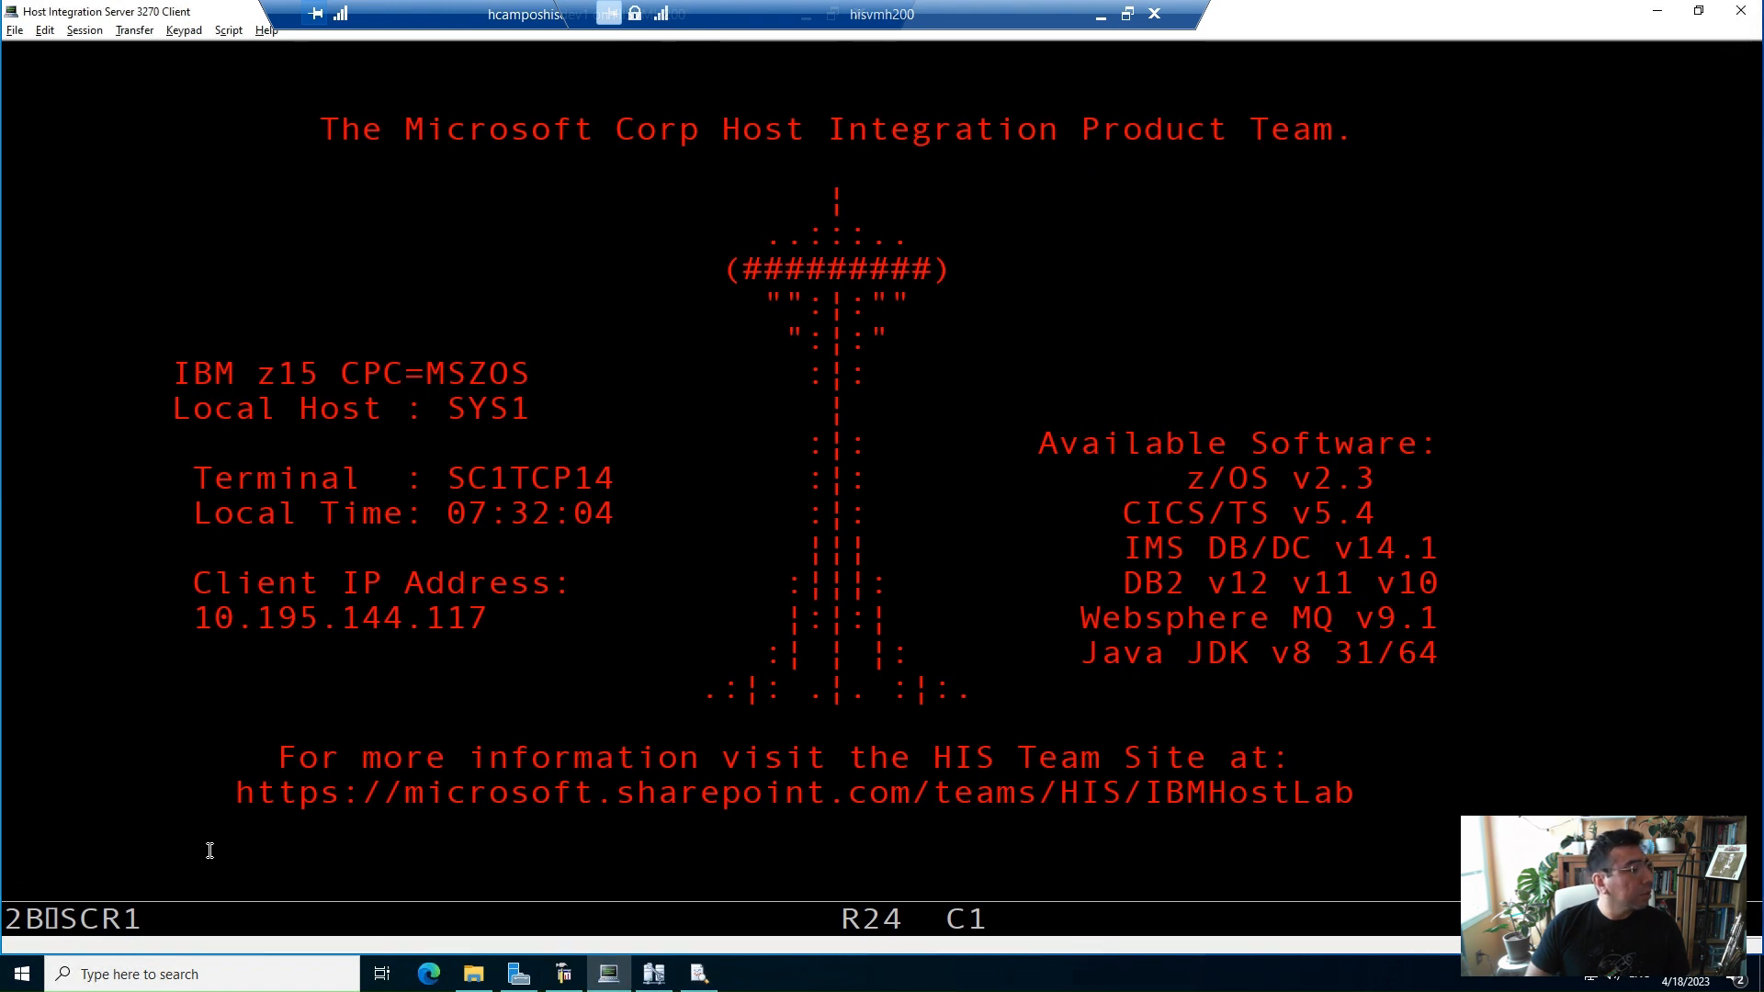
Log on to TSO by entering the user ID and the account password
{"action": "key", "text": "Return"}
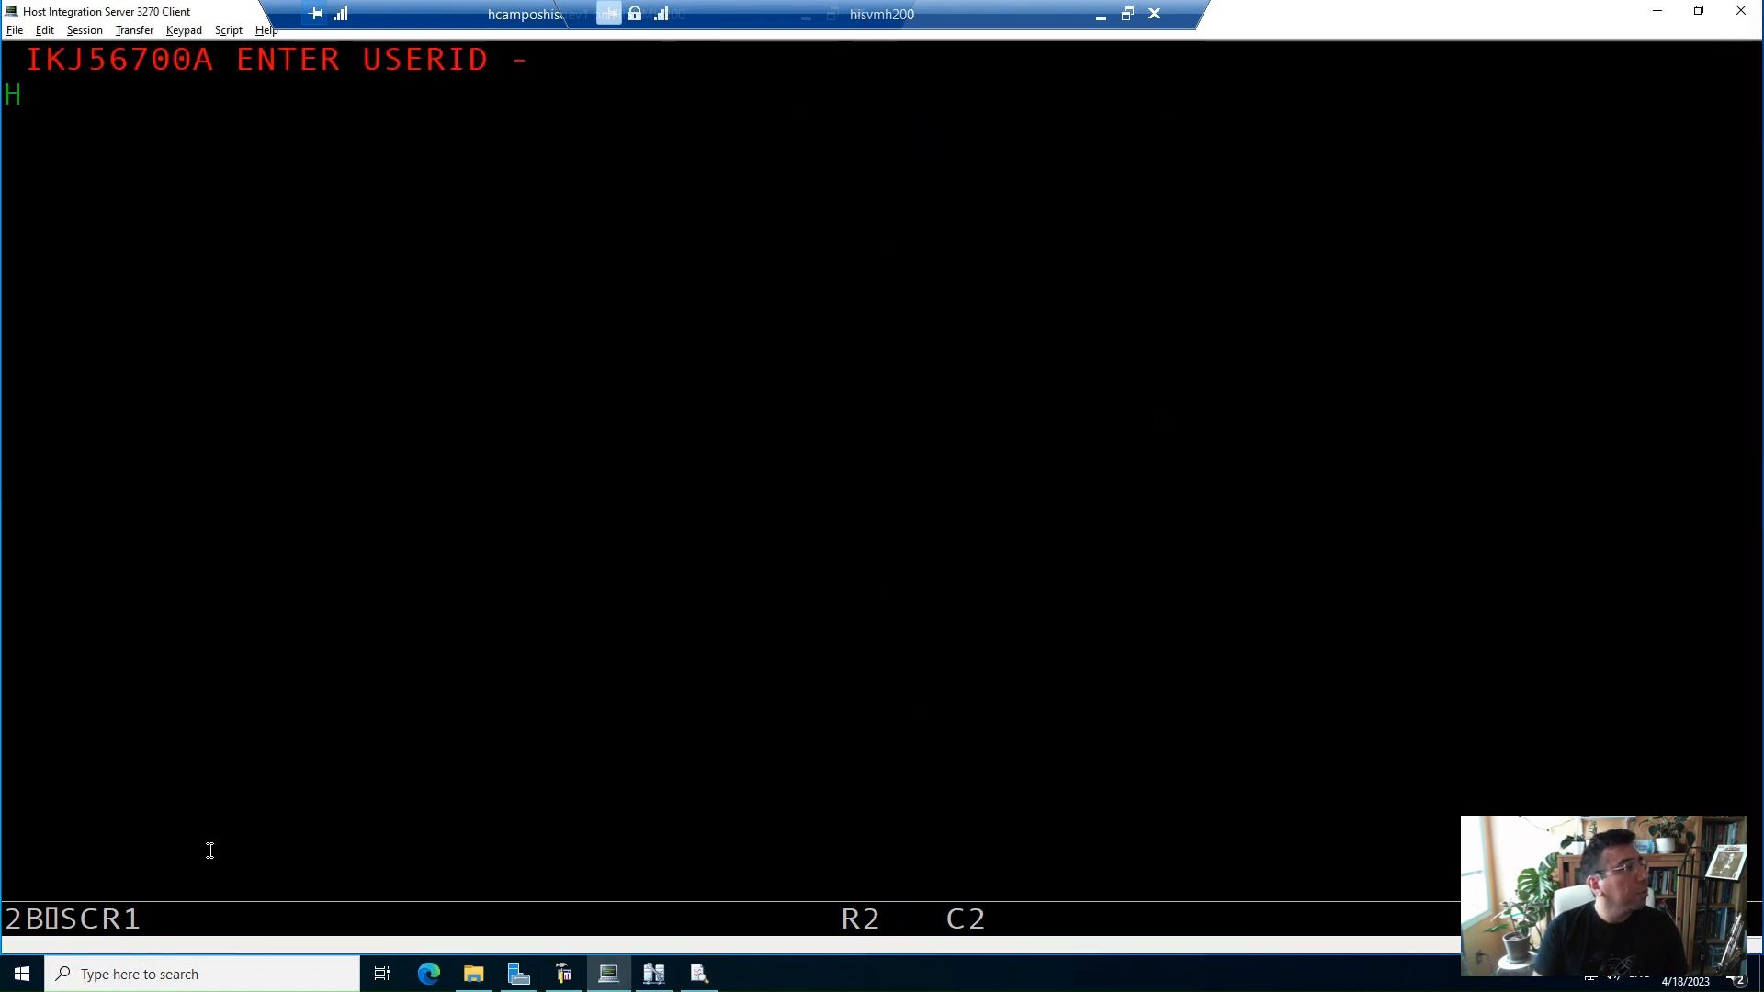
{"action": "key", "text": "Return"}
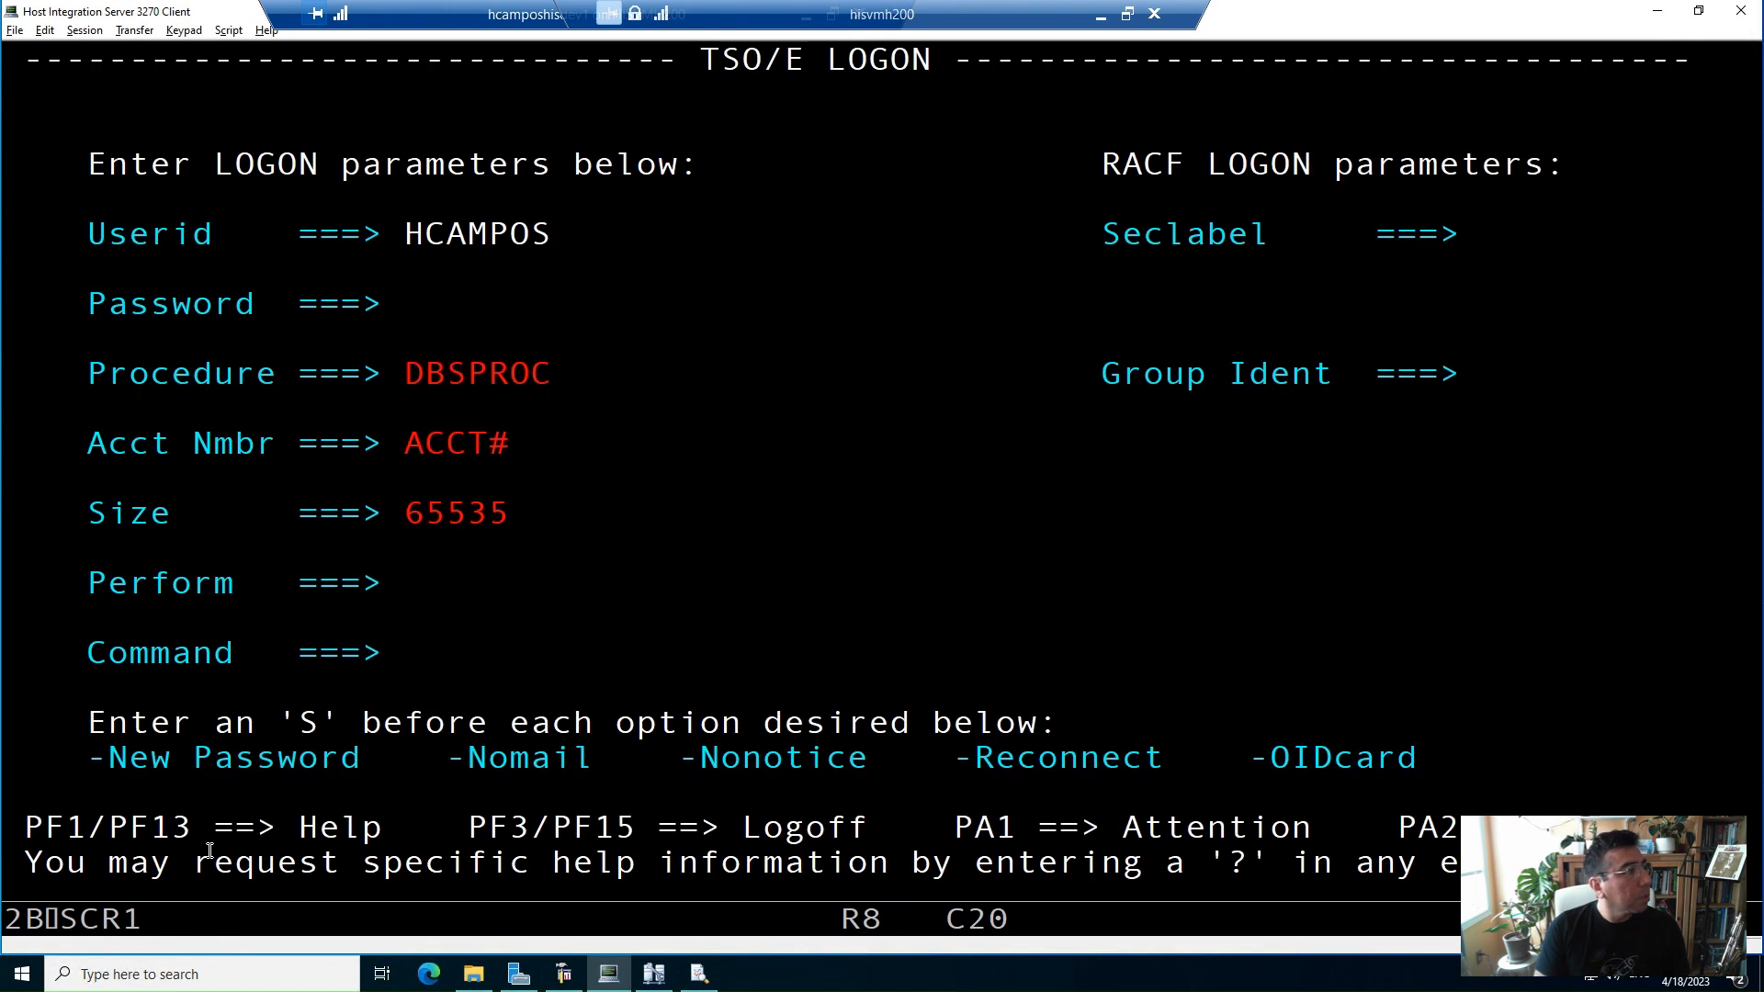
{"action": "type", "text": "*******"}
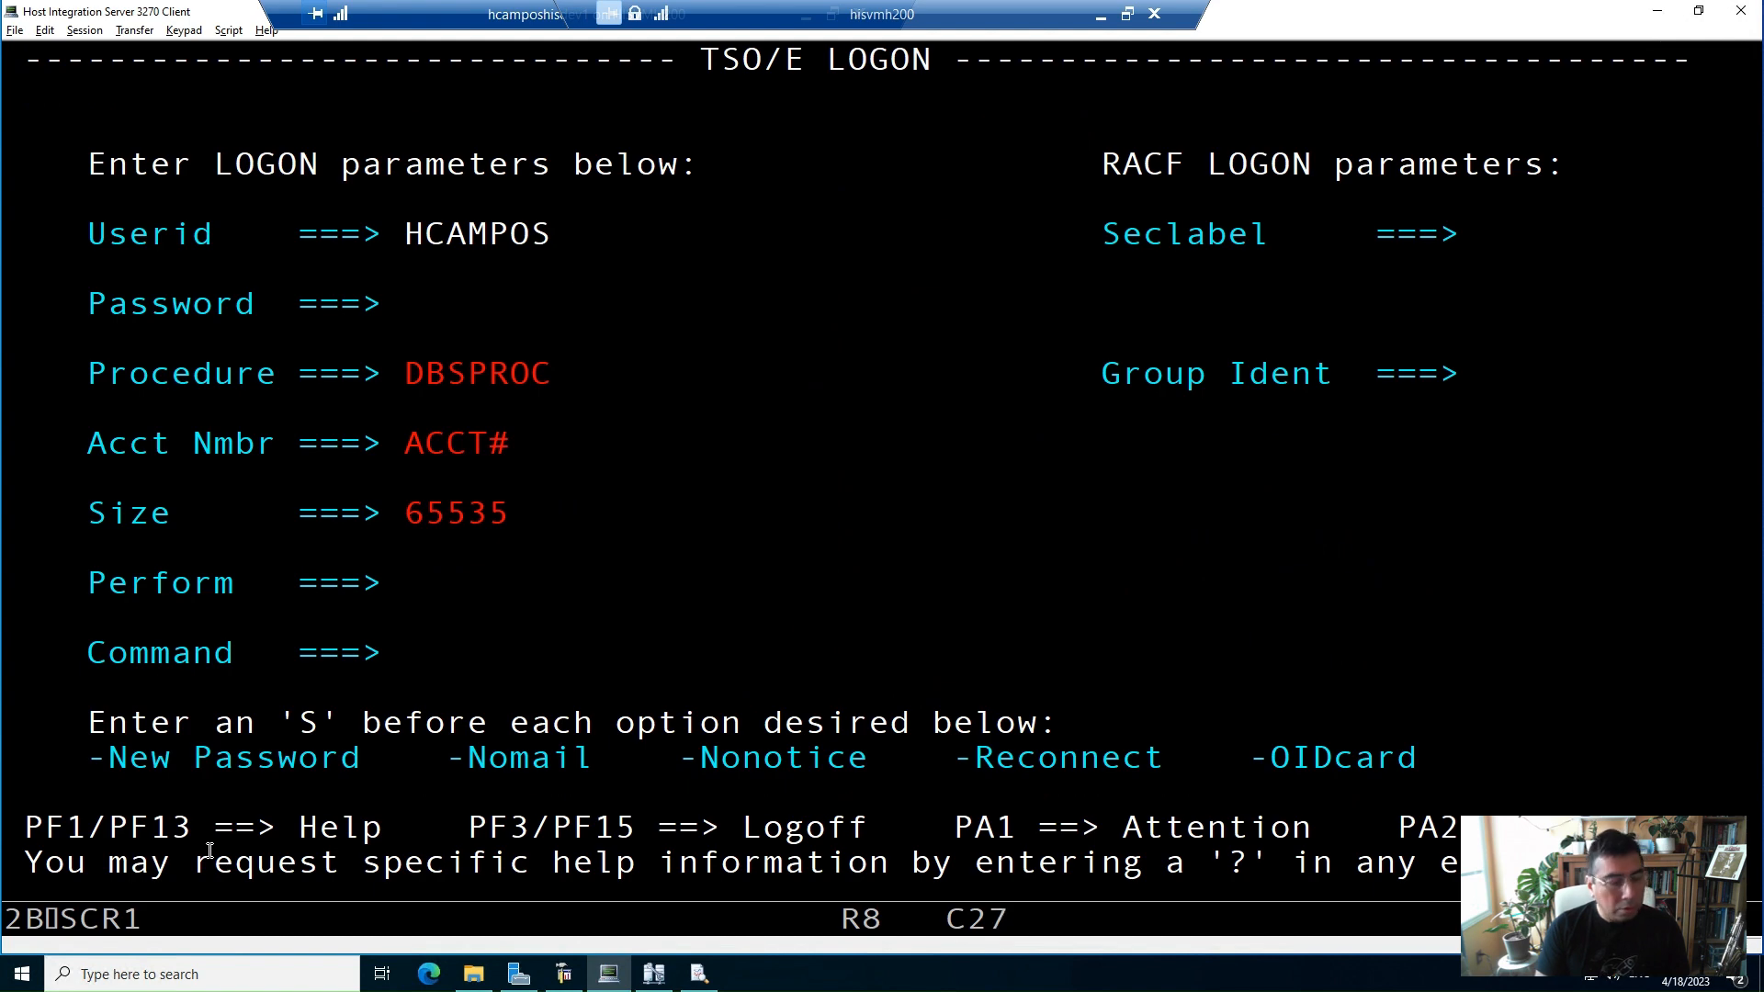
{"action": "key", "text": "Return"}
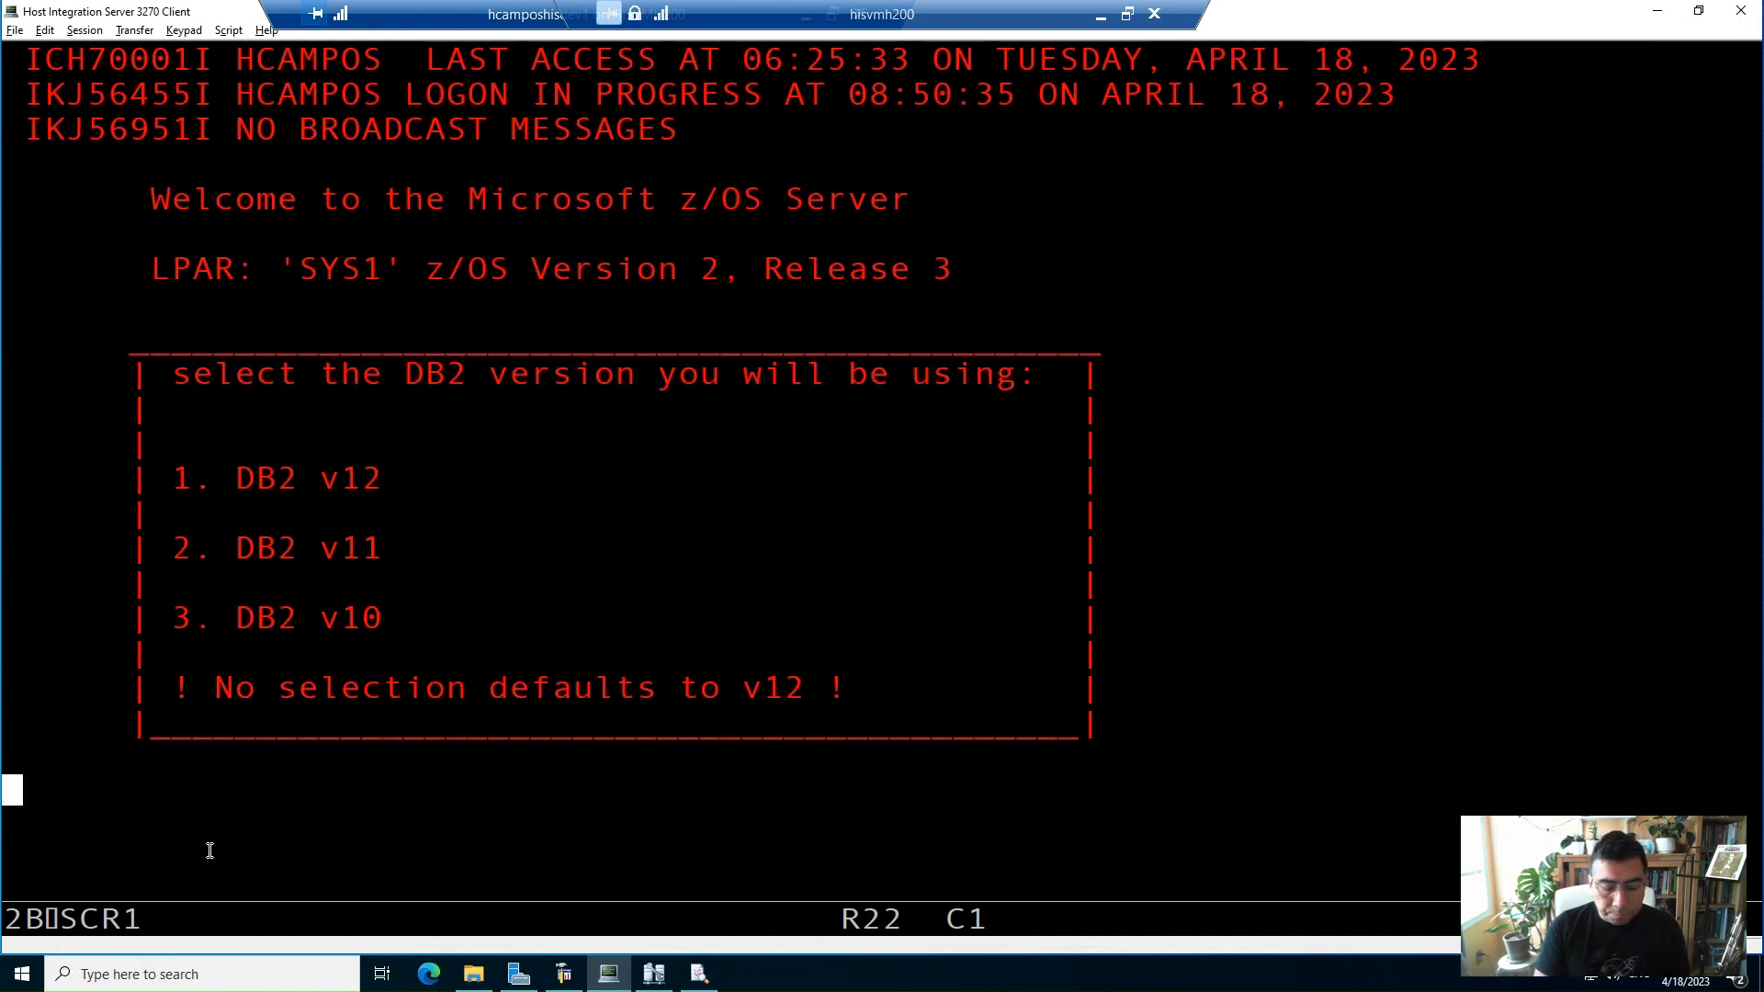
Choose DB2 v12 at logon and start ISPF
{"action": "type", "text": "1"}
{"action": "key", "text": "Return"}
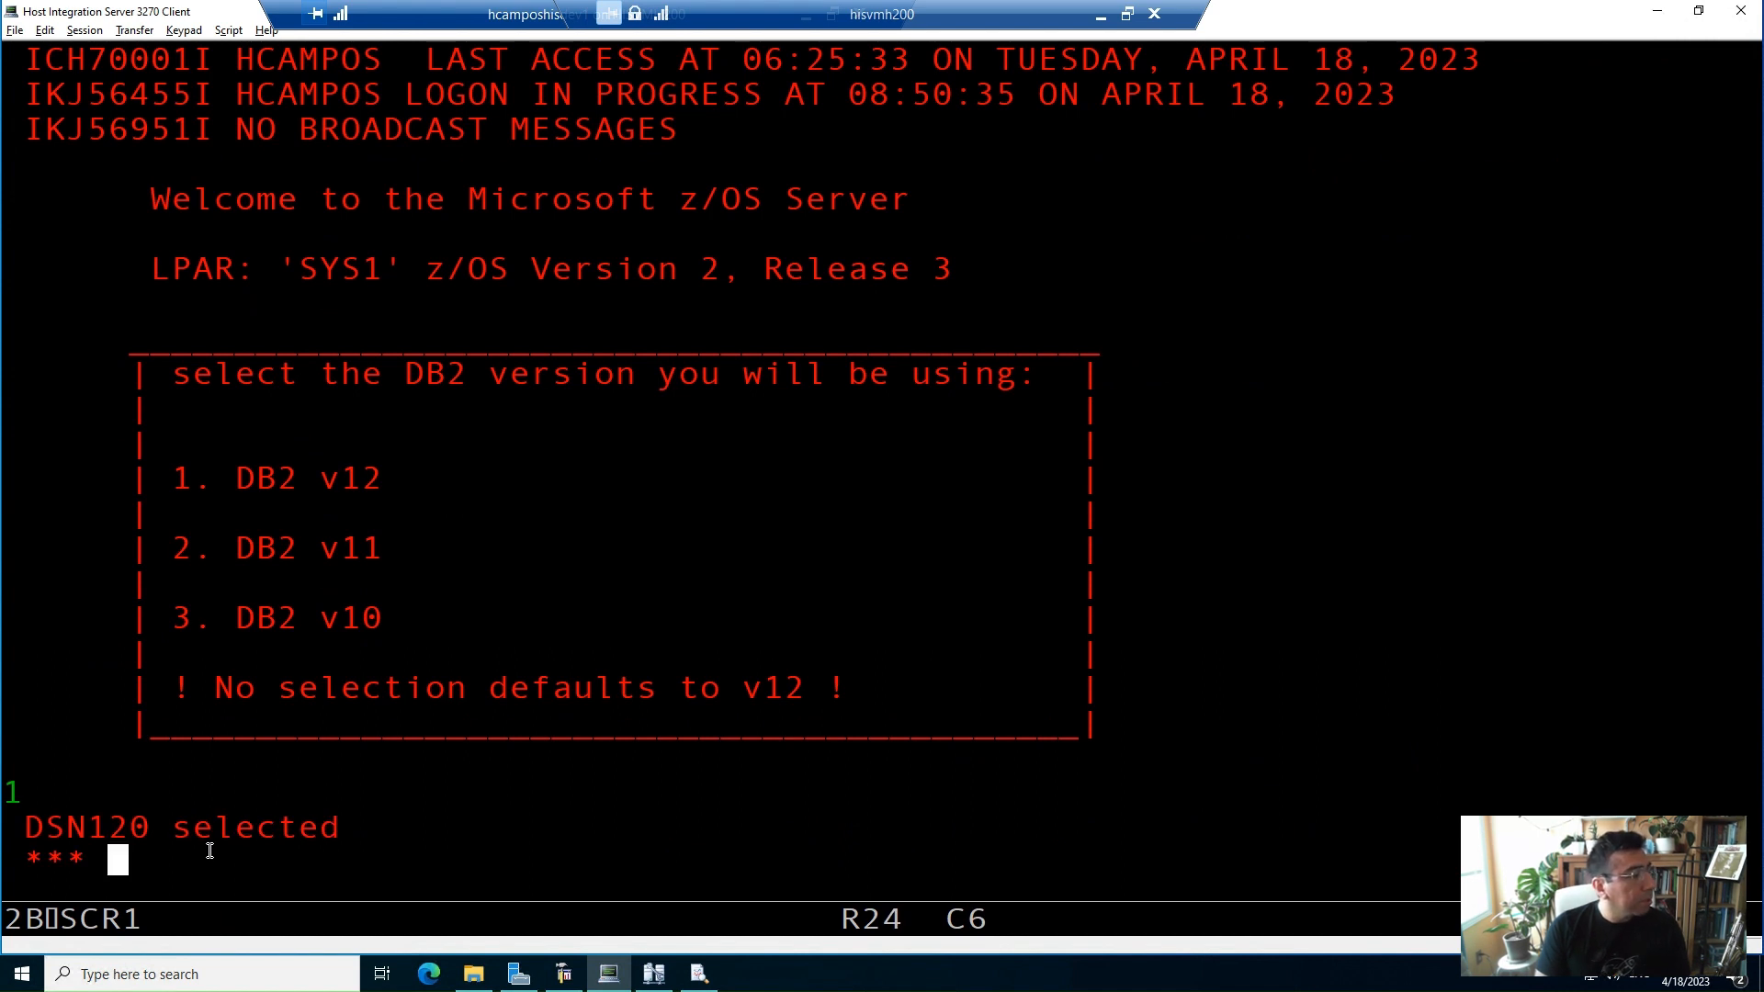
{"action": "key", "text": "Return"}
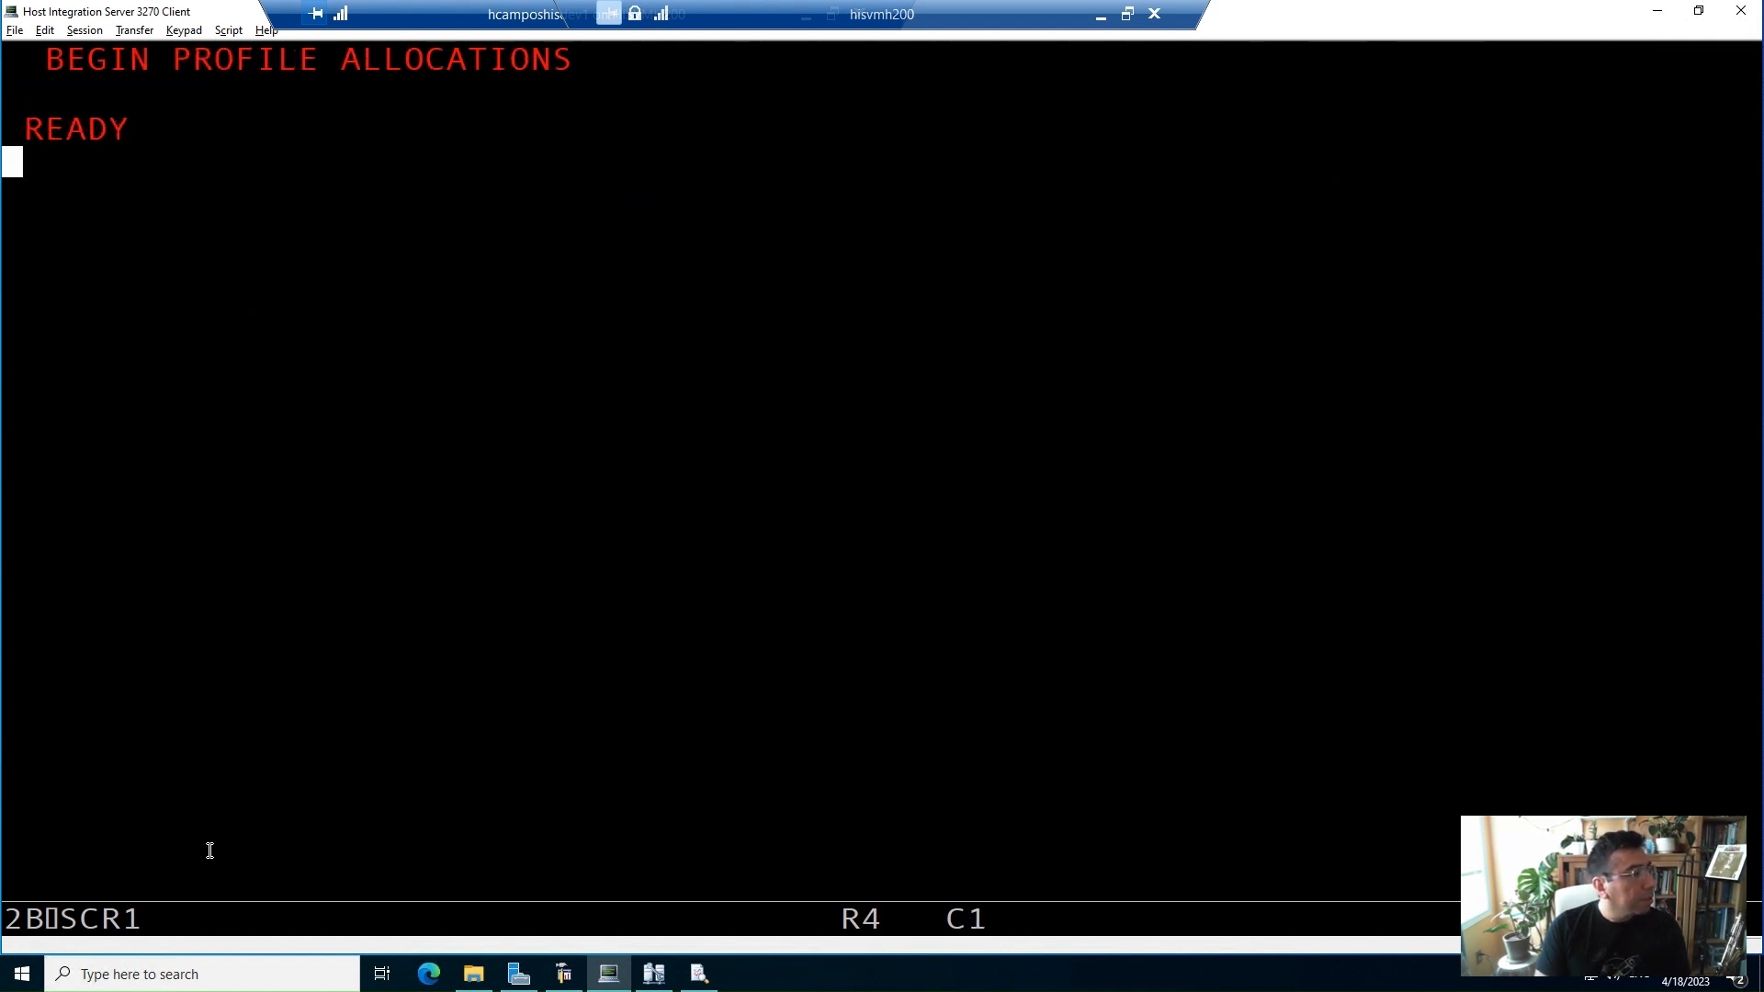
{"action": "type", "text": "ISPF"}
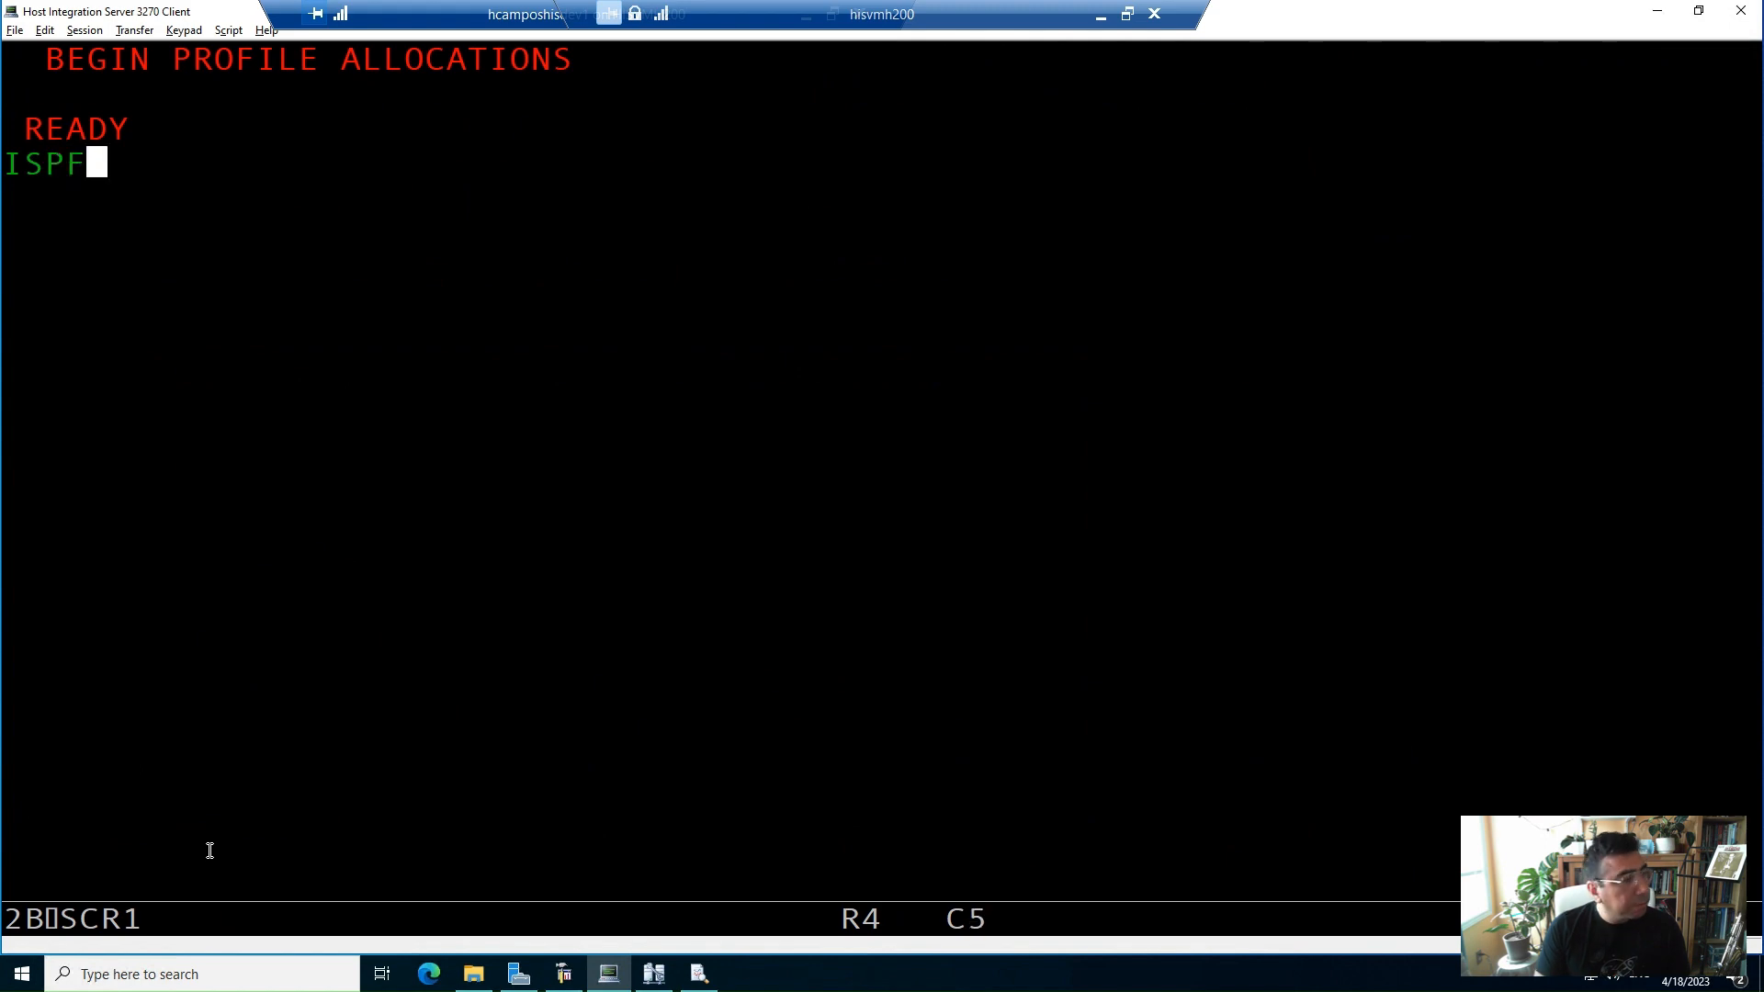
{"action": "key", "text": "Return"}
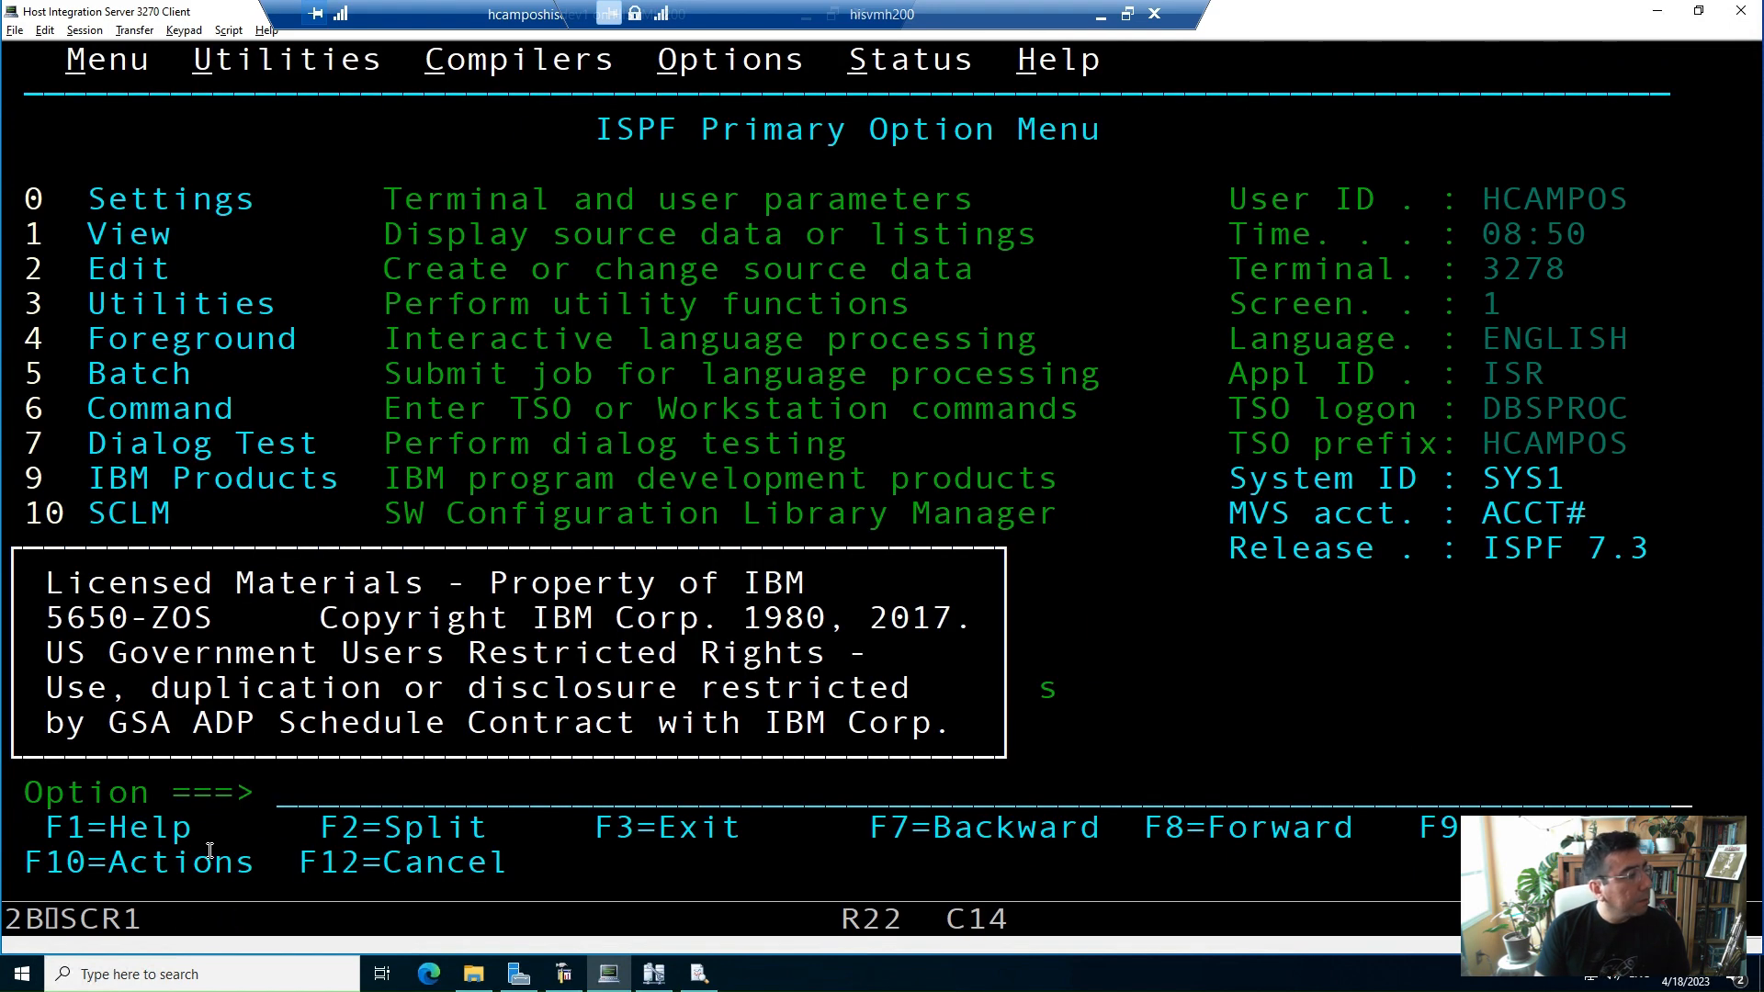
Open the SDSF operator log with the U.S.LOG option
{"action": "type", "text": "U.S.LOG"}
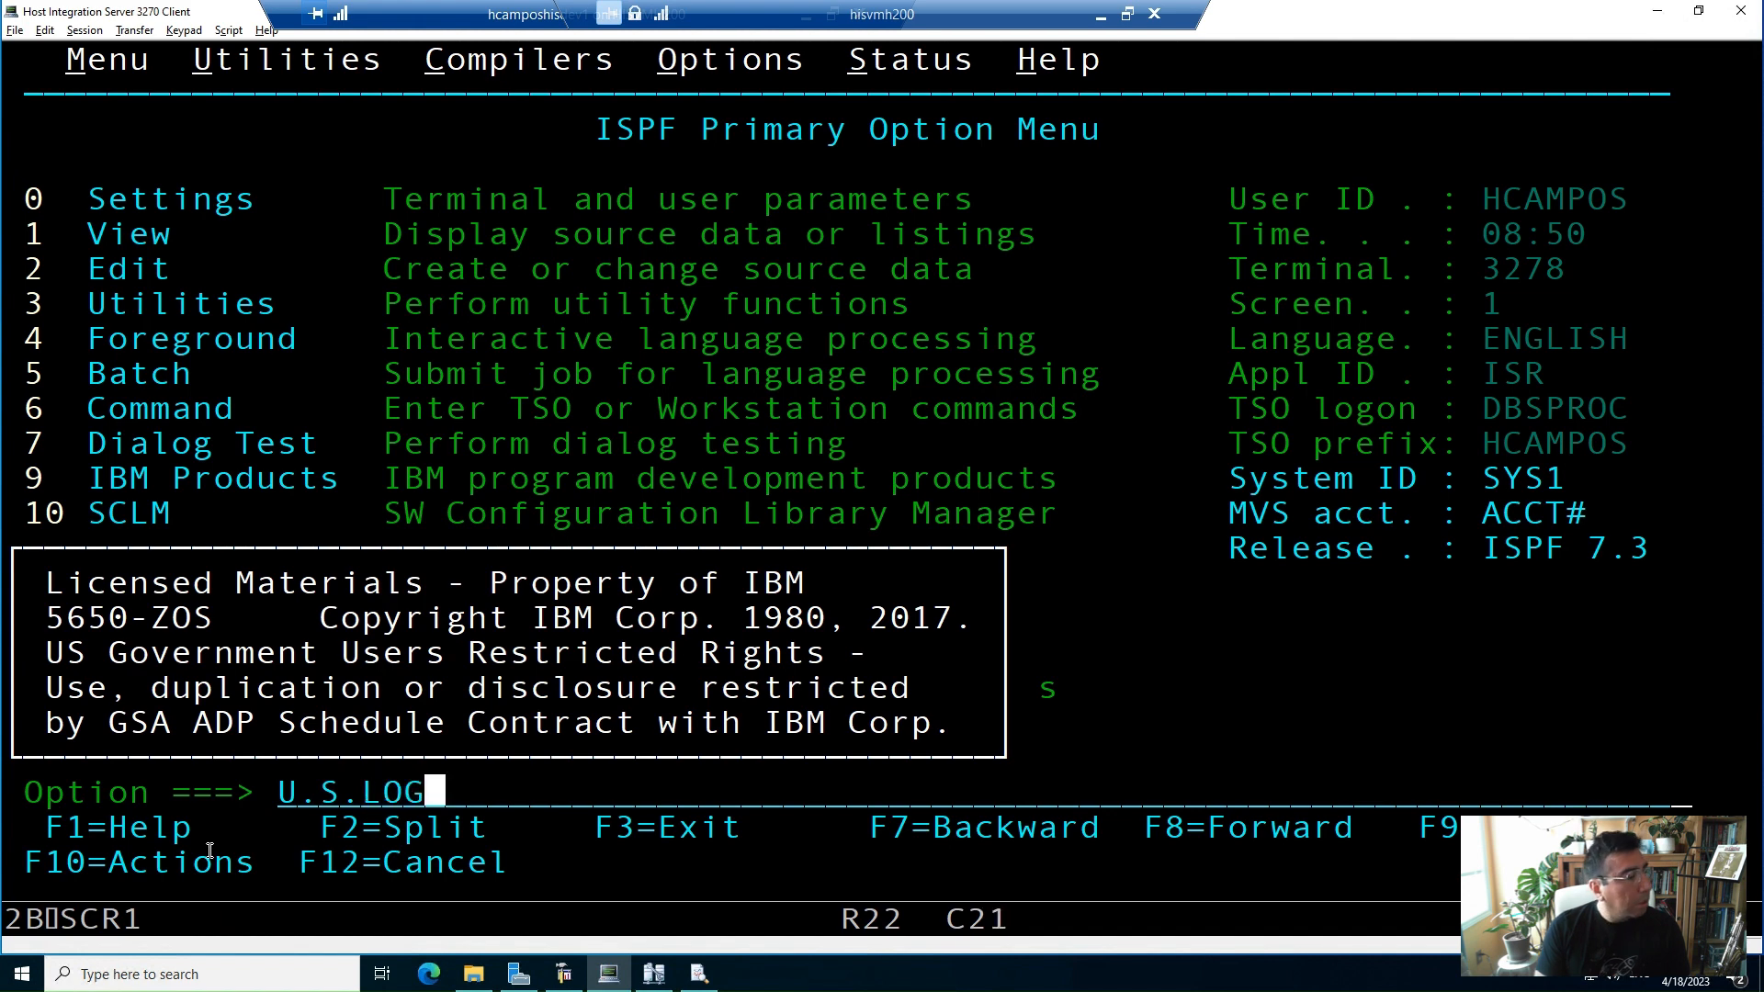
{"action": "key", "text": "Return"}
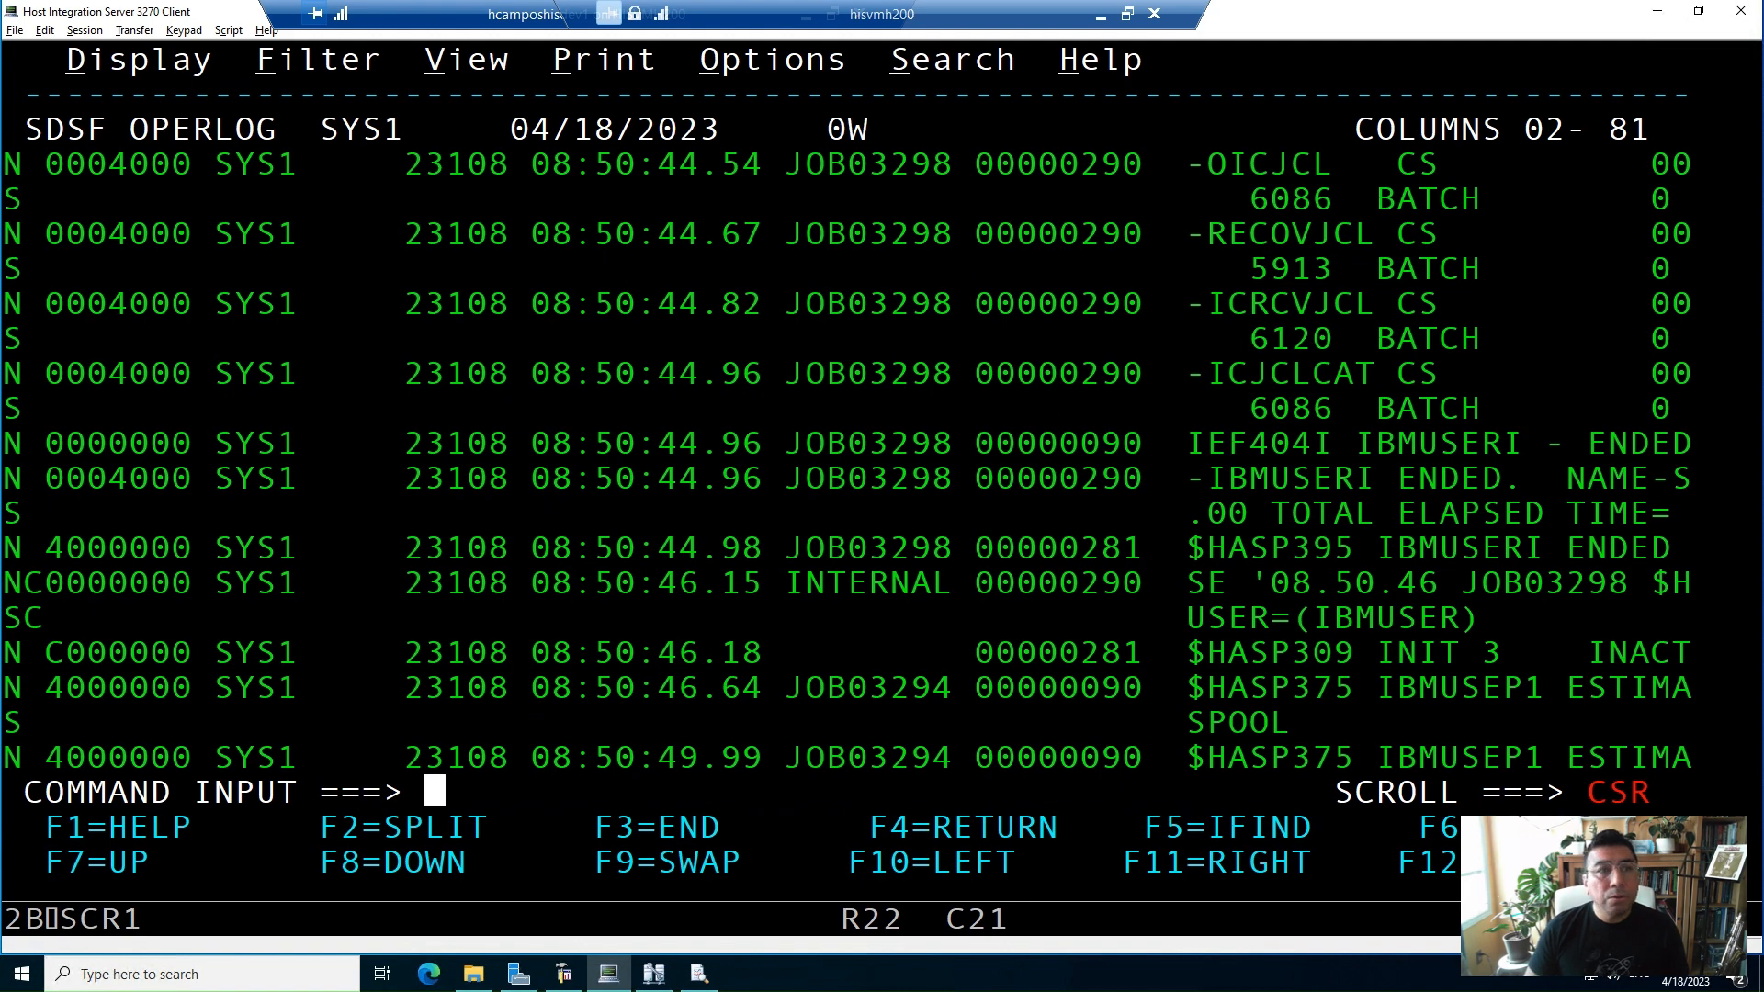
{"action": "key", "text": "alt+Tab"}
{"action": "key", "text": "alt+Tab"}
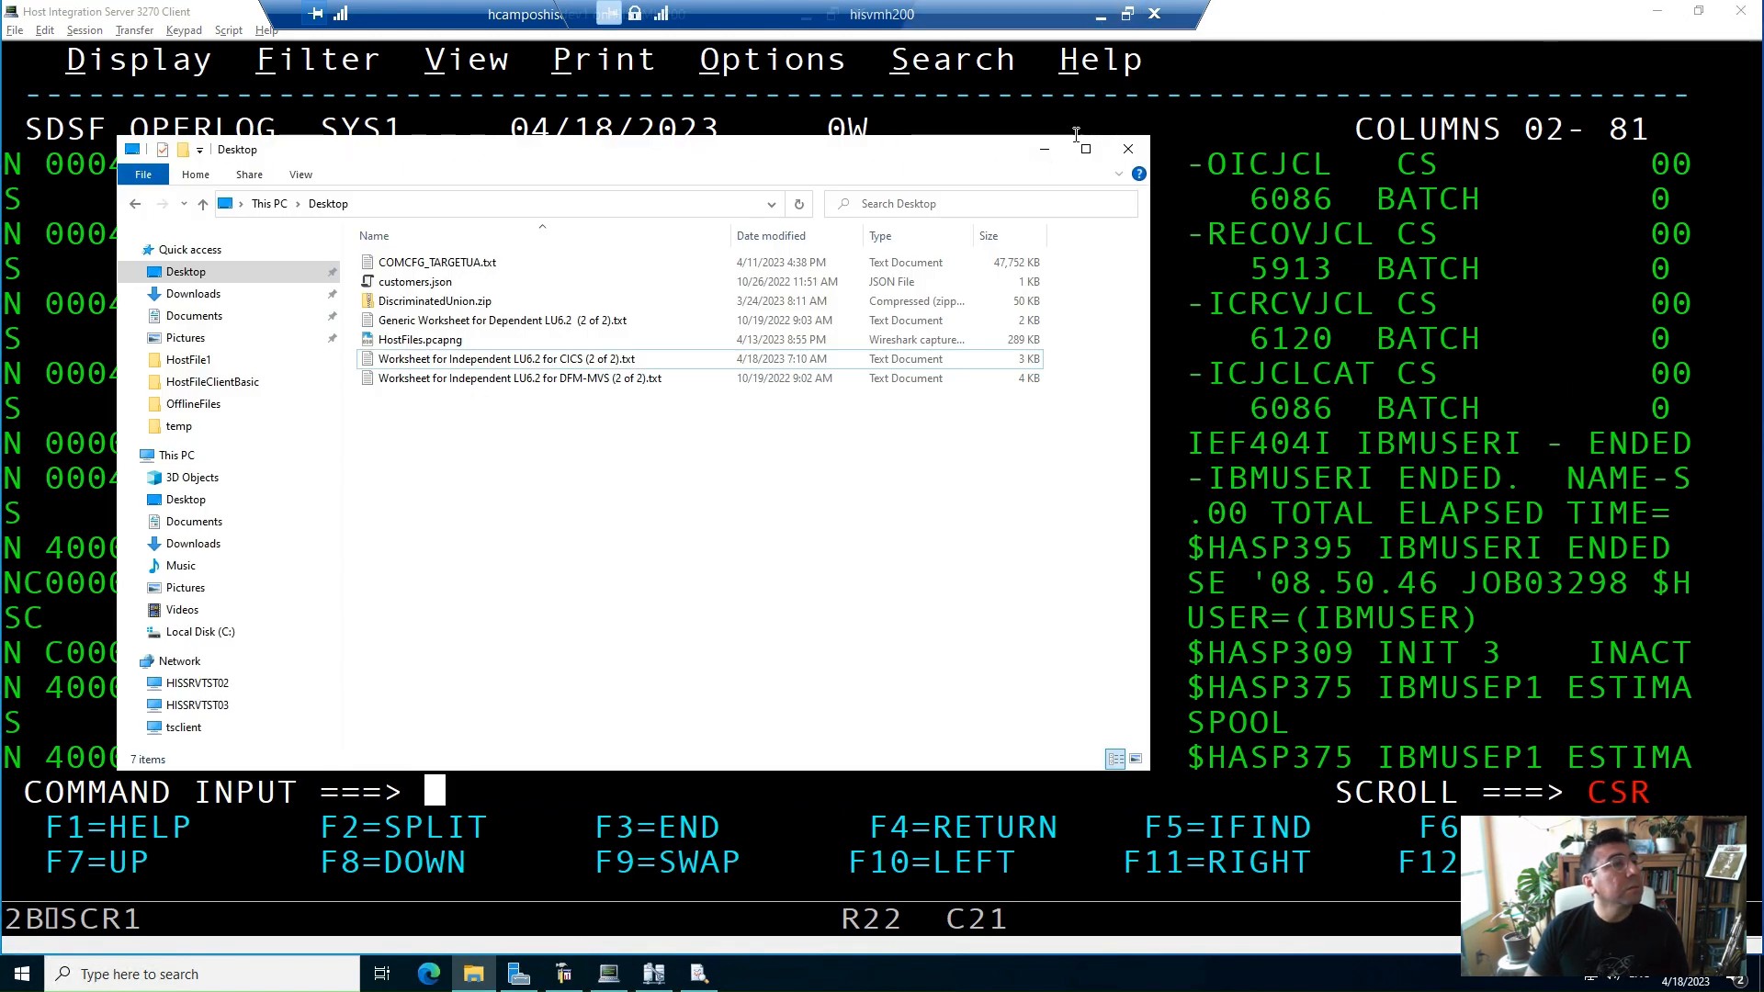
{"action": "left_click", "coordinate": [1045, 150]}
{"action": "left_click", "coordinate": [1101, 15]}
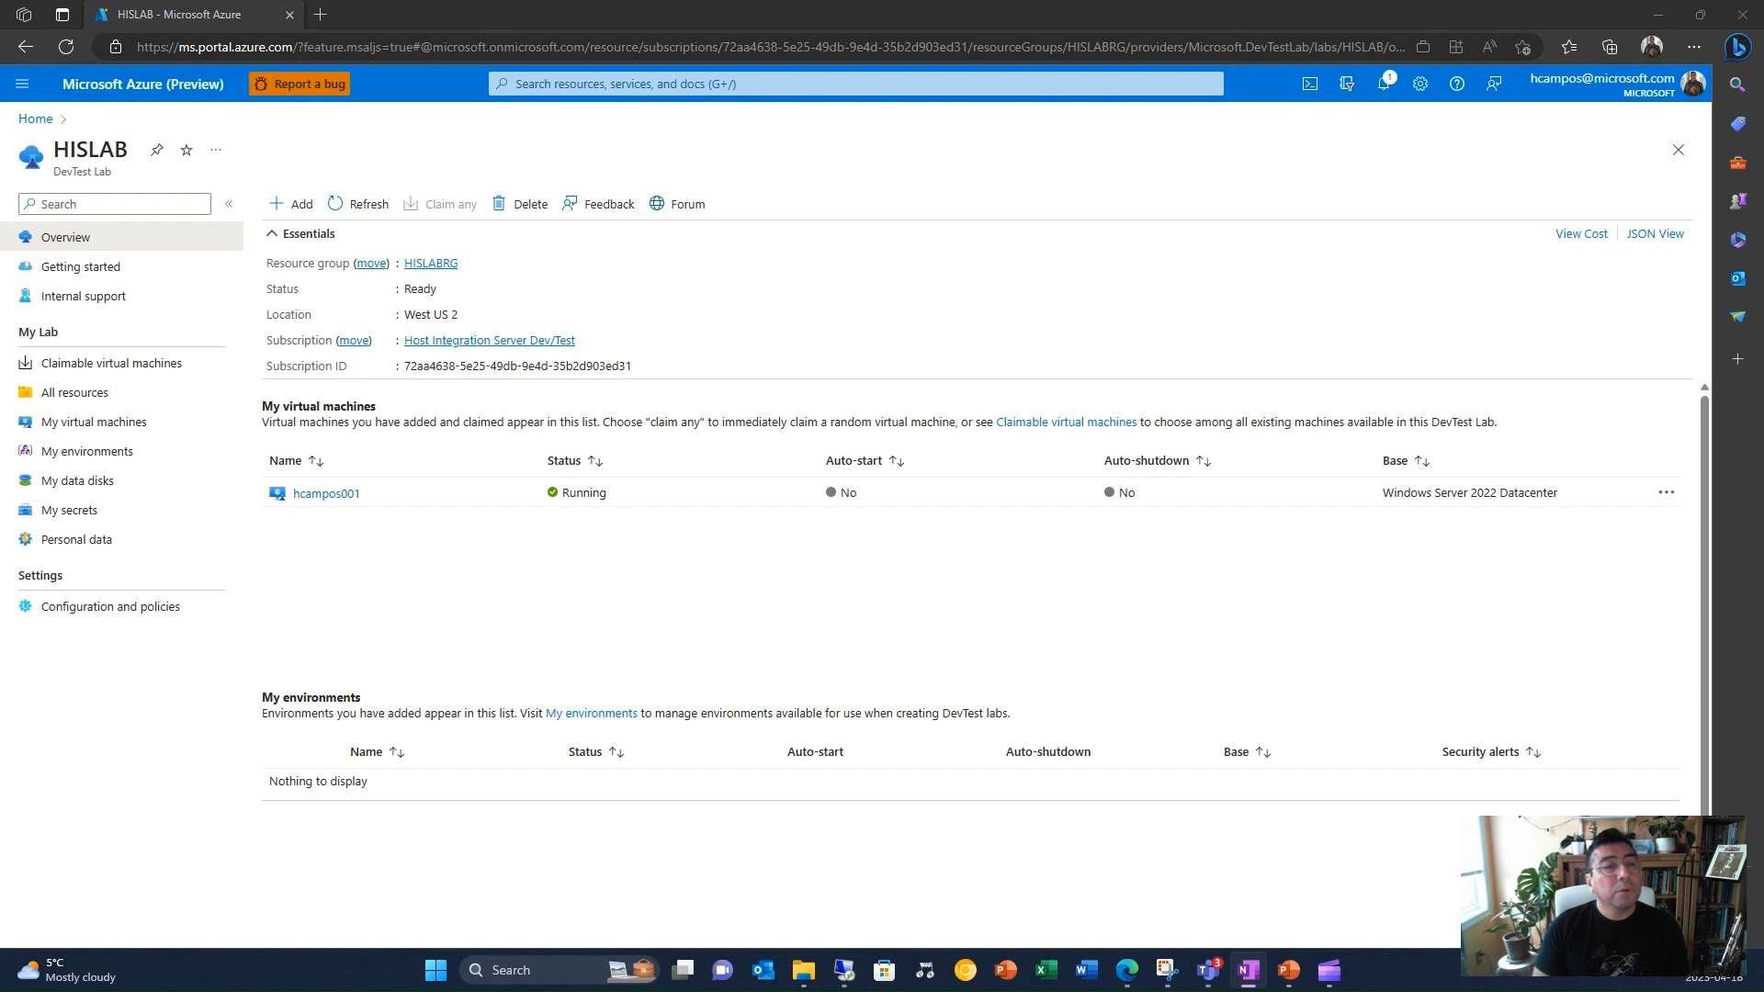
{"action": "mouse_move", "coordinate": [843, 970]}
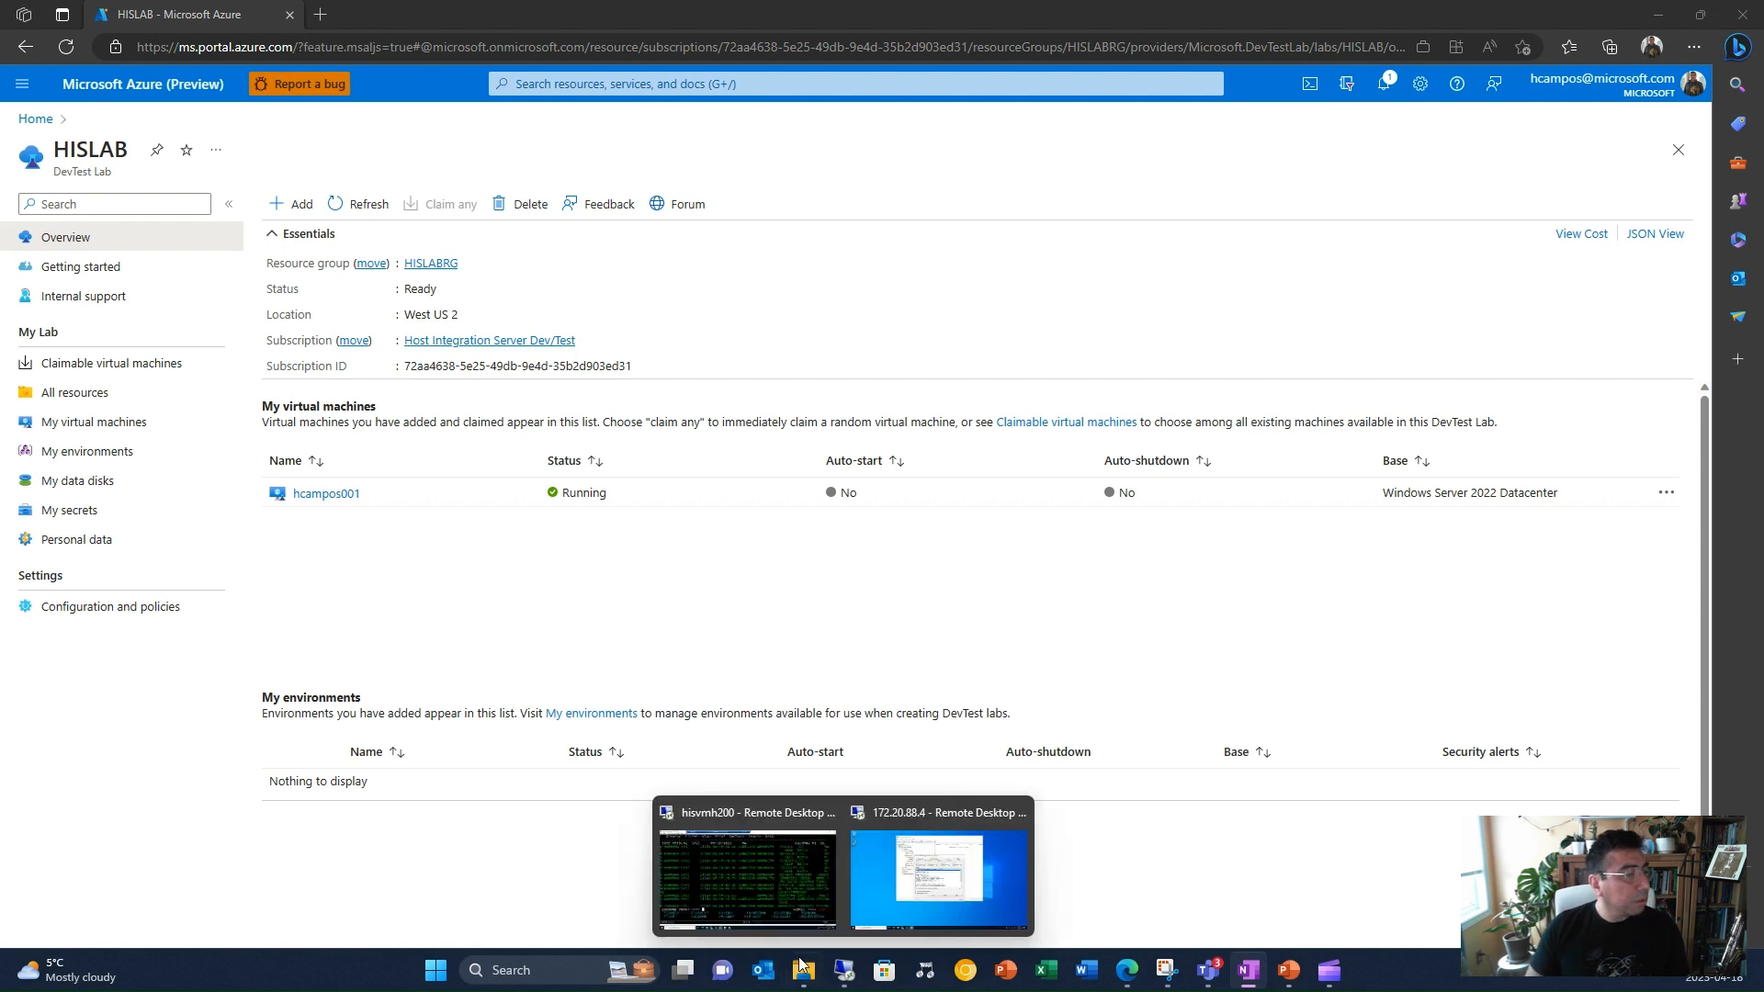
{"action": "left_click", "coordinate": [717, 878]}
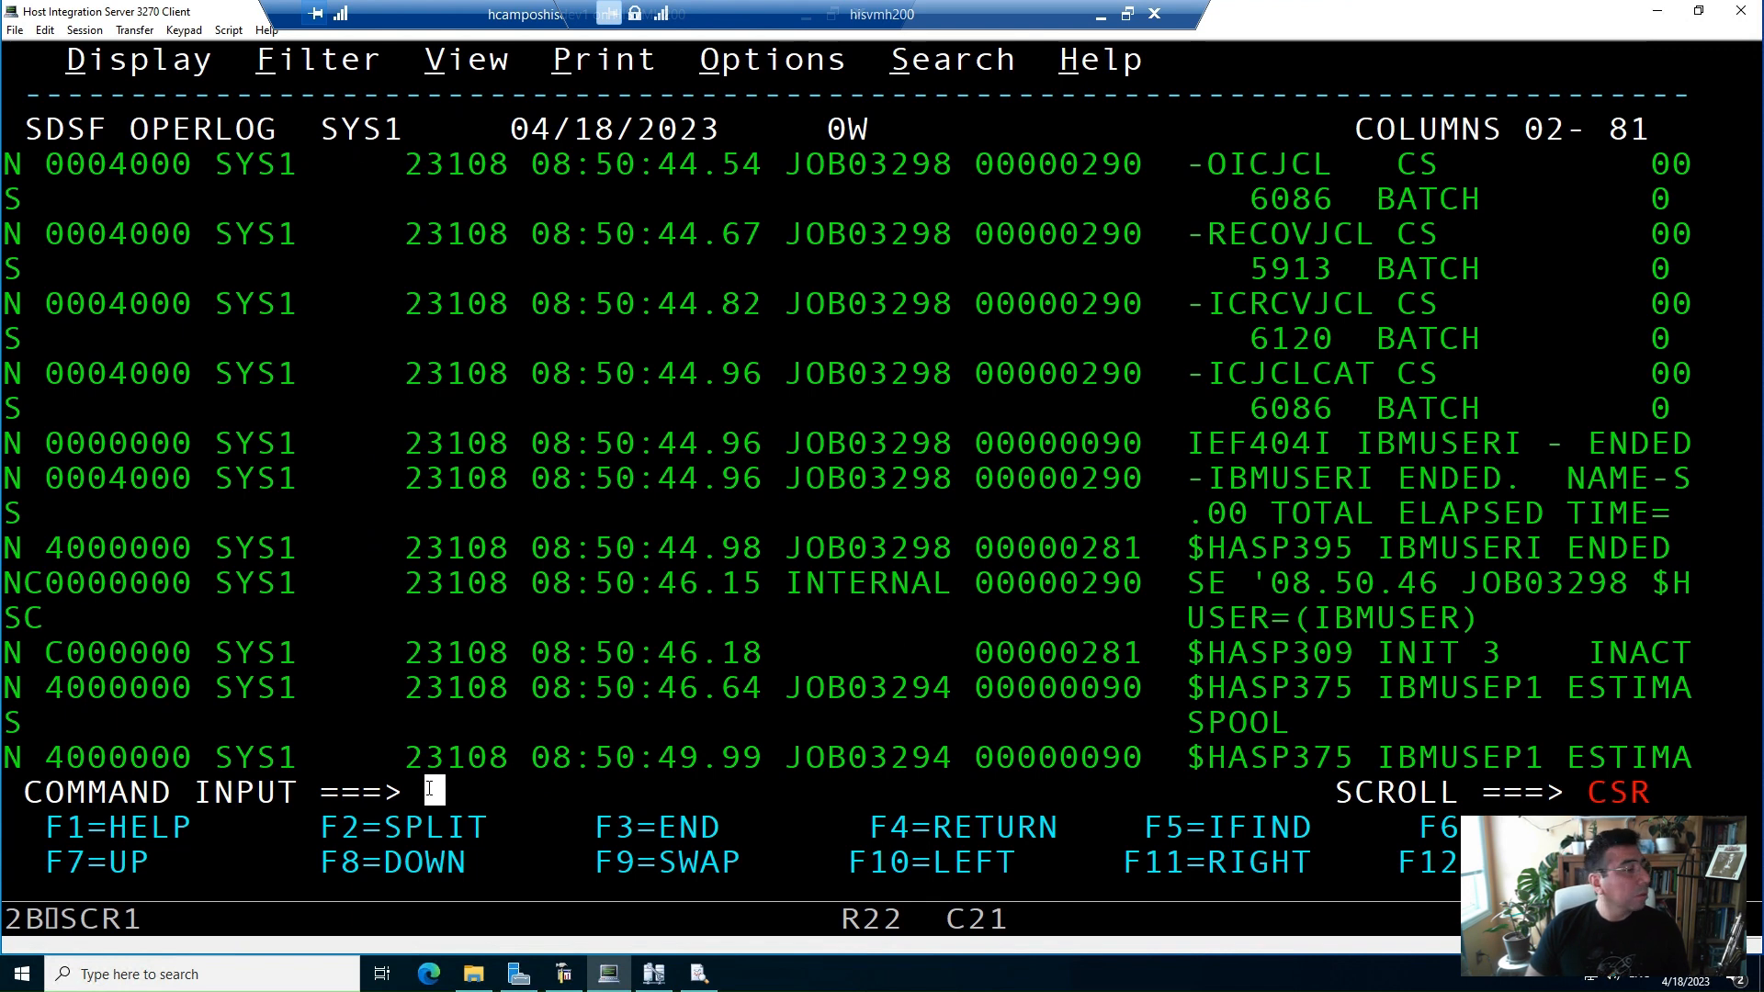
Paste and issue the command /D NET,ID=LHCAM200,SCOPE=ALL in the SDSF command input
{"action": "left_click", "coordinate": [57, 35]}
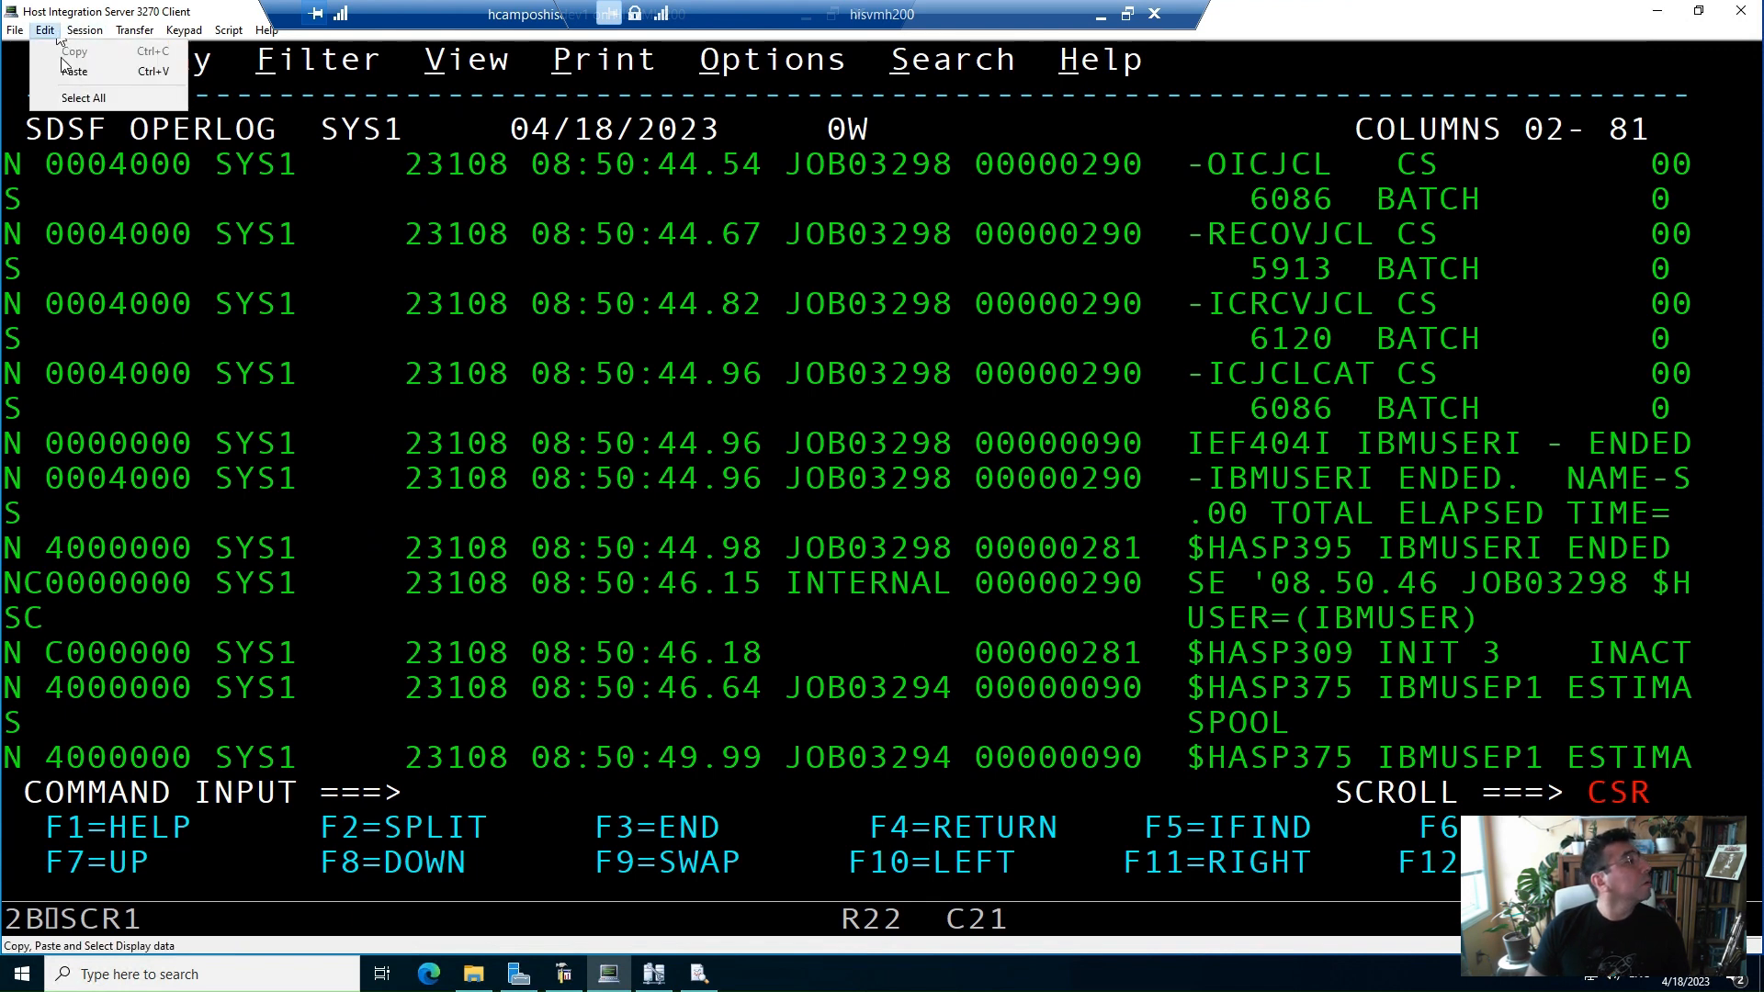
{"action": "left_click", "coordinate": [67, 70]}
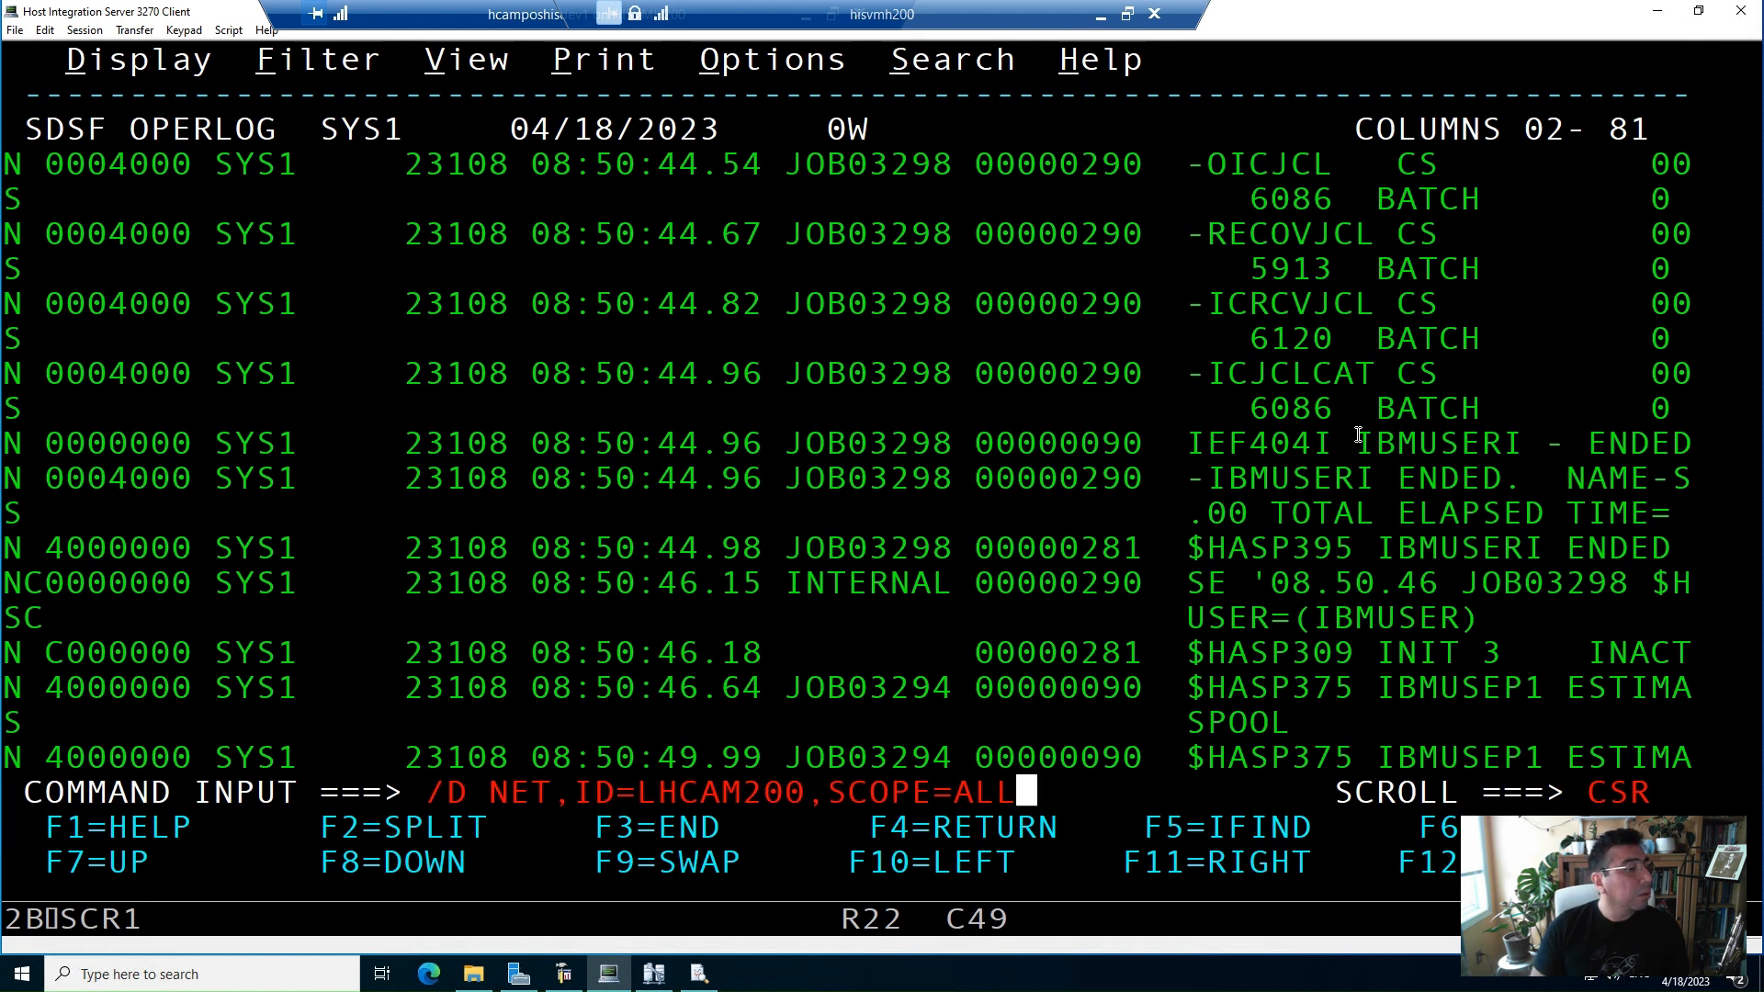
{"action": "key", "text": "Left"}
{"action": "key", "text": "Left"}
{"action": "key", "text": "Left"}
{"action": "key", "text": "Left"}
{"action": "key", "text": "Left"}
{"action": "key", "text": "Left"}
{"action": "key", "text": "Left"}
{"action": "key", "text": "Left"}
{"action": "key", "text": "Left"}
{"action": "key", "text": "Left"}
{"action": "key", "text": "Left"}
{"action": "key", "text": "Left"}
{"action": "key", "text": "Left"}
{"action": "key", "text": "Left"}
{"action": "key", "text": "Left"}
{"action": "key", "text": "Left"}
{"action": "key", "text": "Left"}
{"action": "key", "text": "Left"}
{"action": "key", "text": "Left"}
{"action": "key", "text": "Left"}
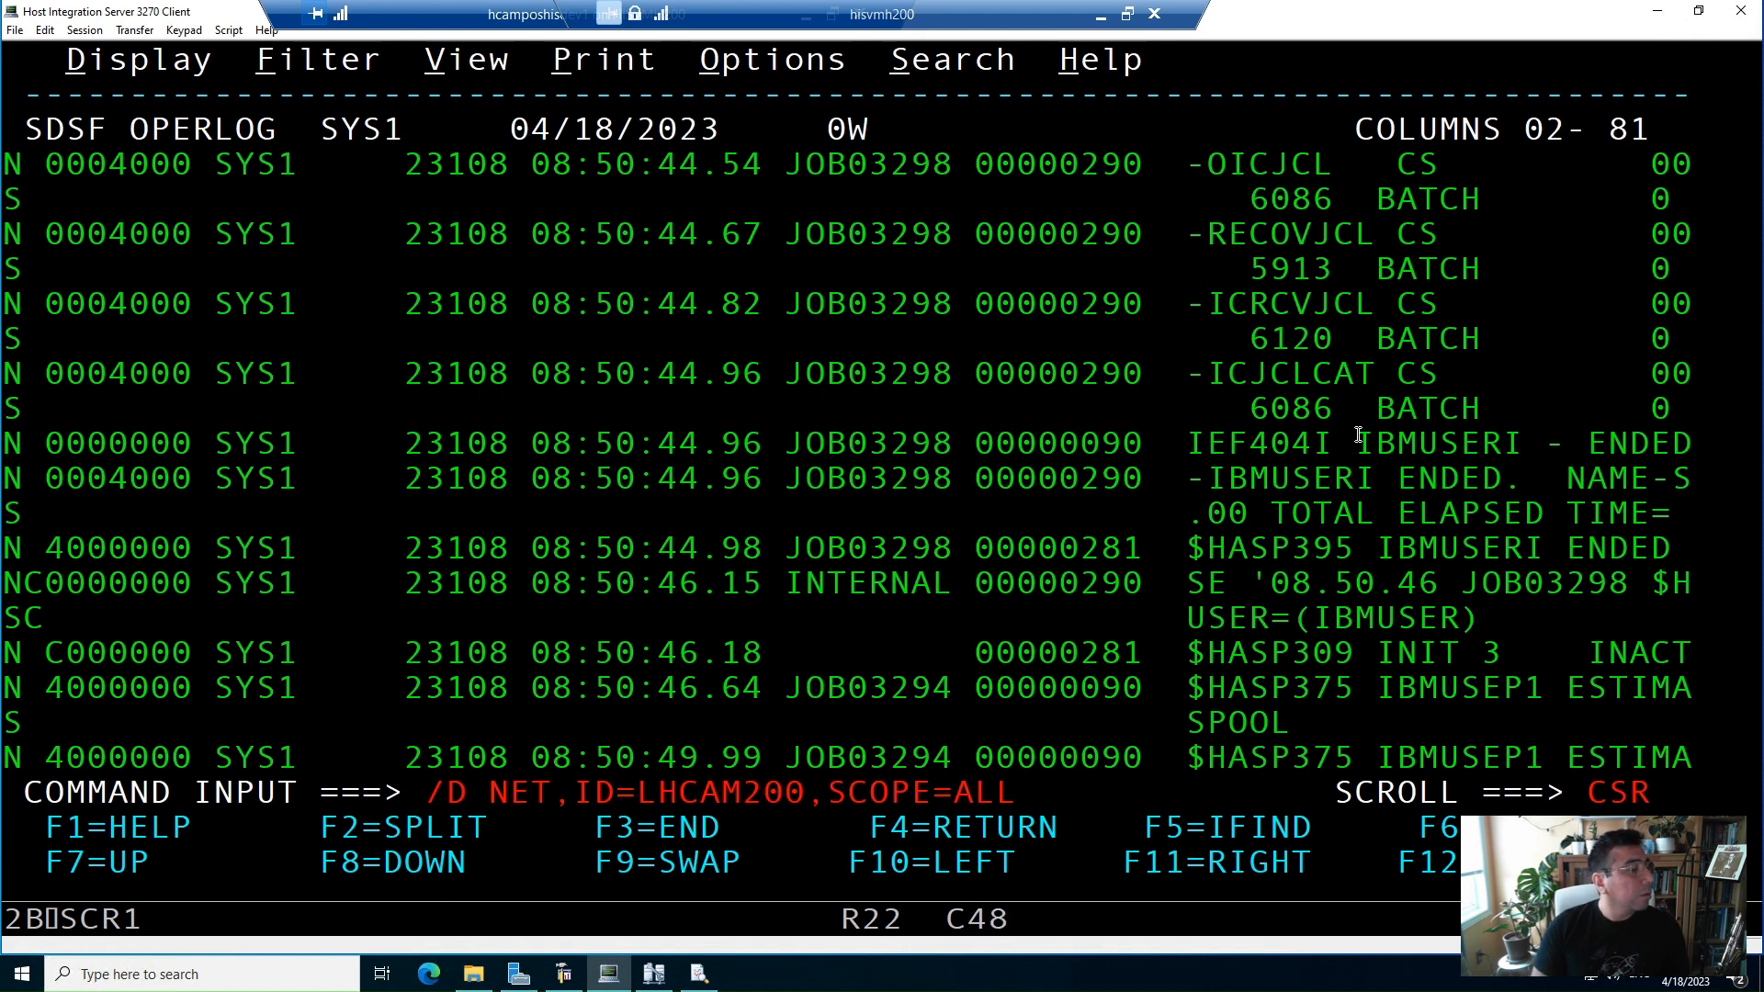
{"action": "key", "text": "Left"}
{"action": "key", "text": "Left"}
{"action": "key", "text": "Left"}
{"action": "key", "text": "Left"}
{"action": "key", "text": "Left"}
{"action": "key", "text": "Left"}
{"action": "key", "text": "Left"}
{"action": "key", "text": "Left"}
{"action": "key", "text": "Left"}
{"action": "key", "text": "Left"}
{"action": "key", "text": "Left"}
{"action": "key", "text": "Right"}
{"action": "key", "text": "Right"}
{"action": "key", "text": "Right"}
{"action": "key", "text": "Right"}
{"action": "key", "text": "Right"}
{"action": "key", "text": "Right"}
{"action": "key", "text": "Right"}
{"action": "key", "text": "Left"}
{"action": "key", "text": "Left"}
{"action": "key", "text": "Return"}
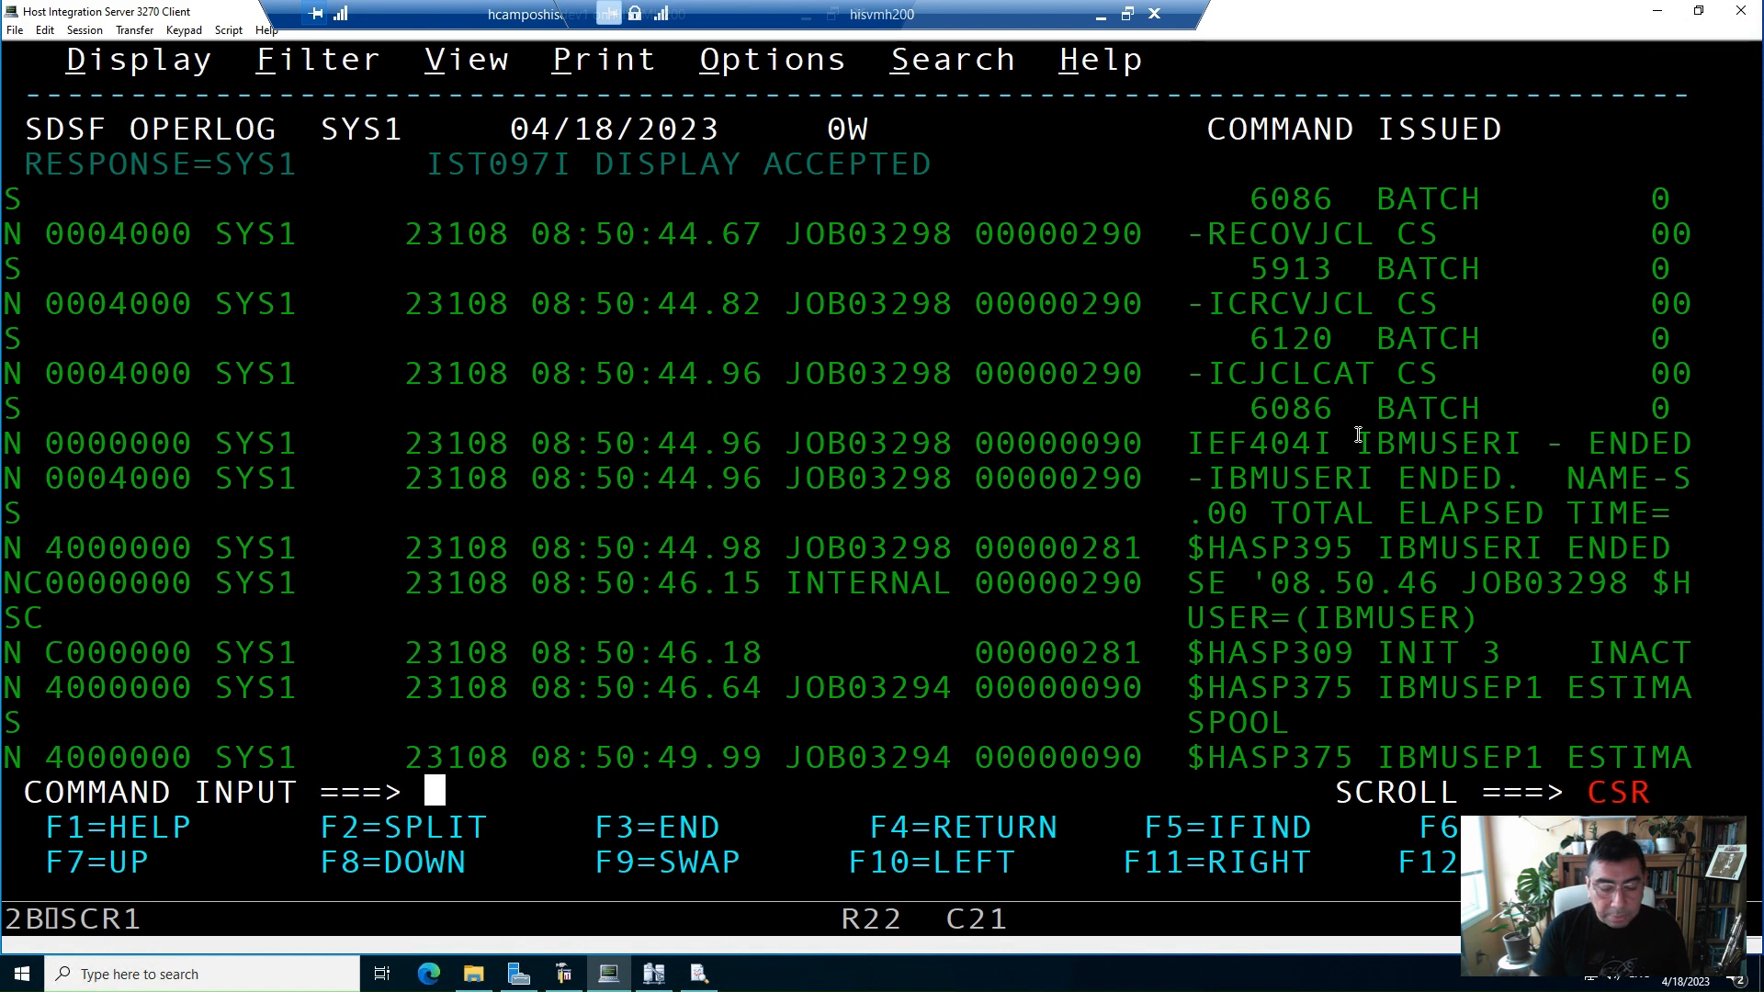
Refresh the operator log and scroll down to the display output for LHCAM200
{"action": "key", "text": "Return"}
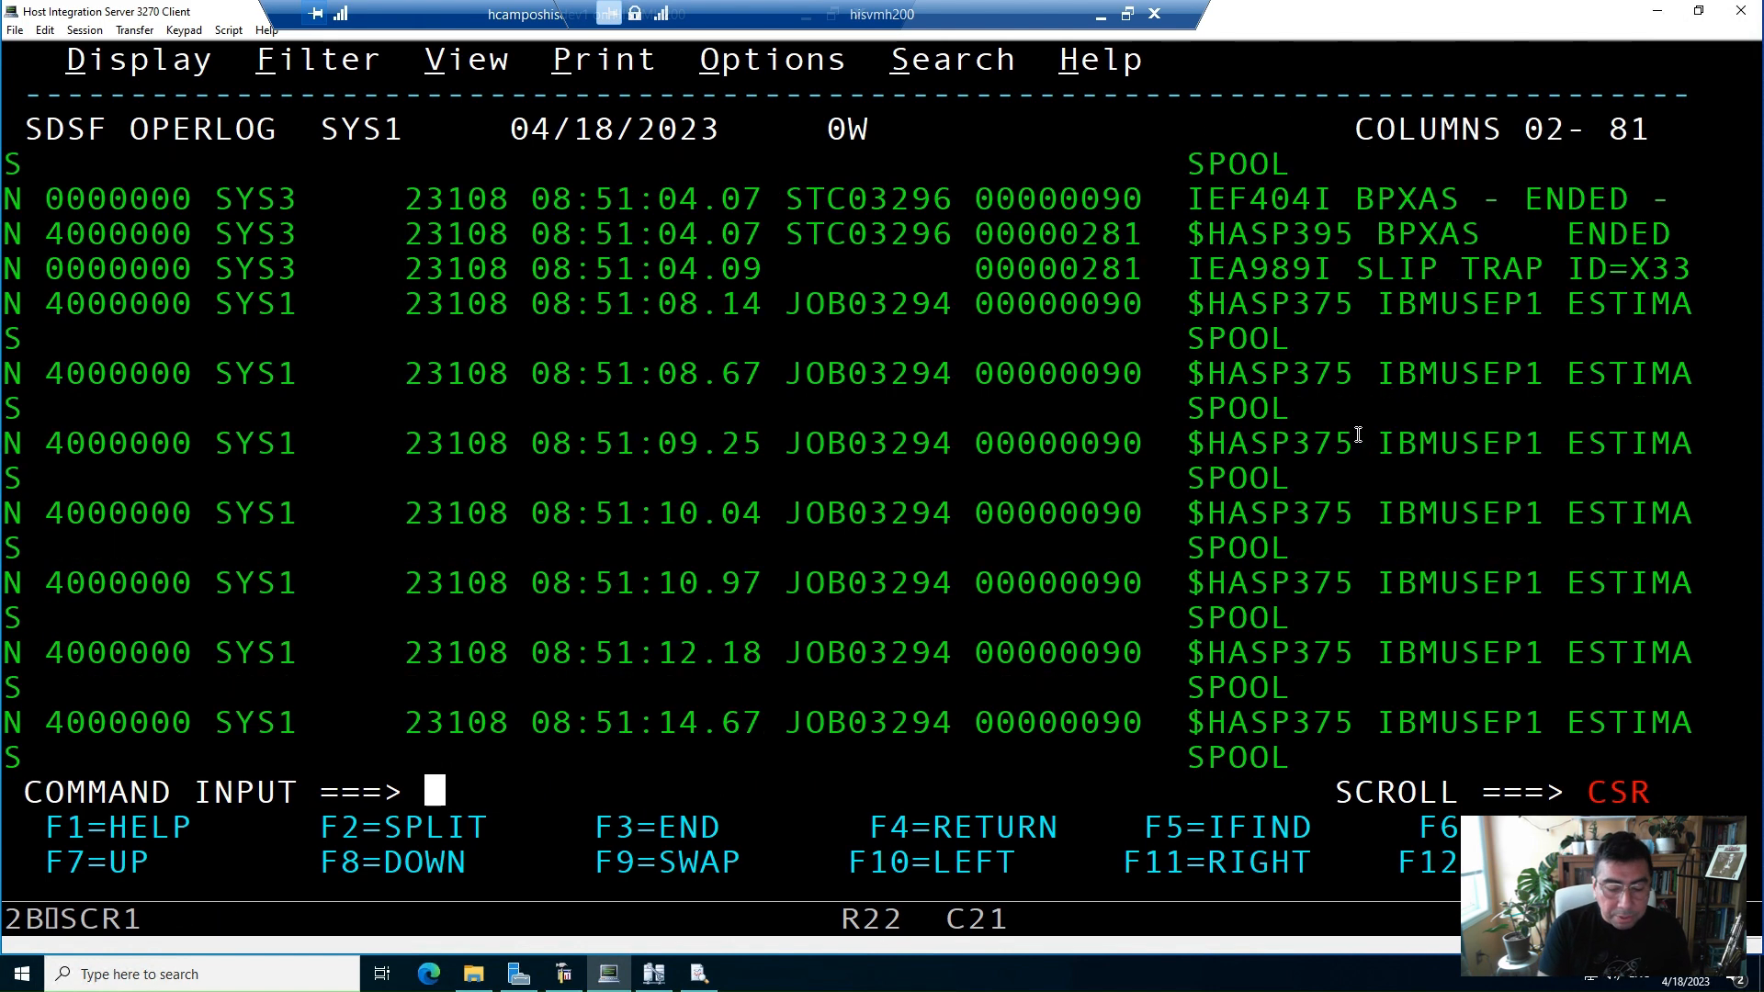
{"action": "key", "text": "F8"}
Scroll the LHCAM200 display output right and highlight the directory entry name, CP name and network server values
{"action": "key", "text": "F8"}
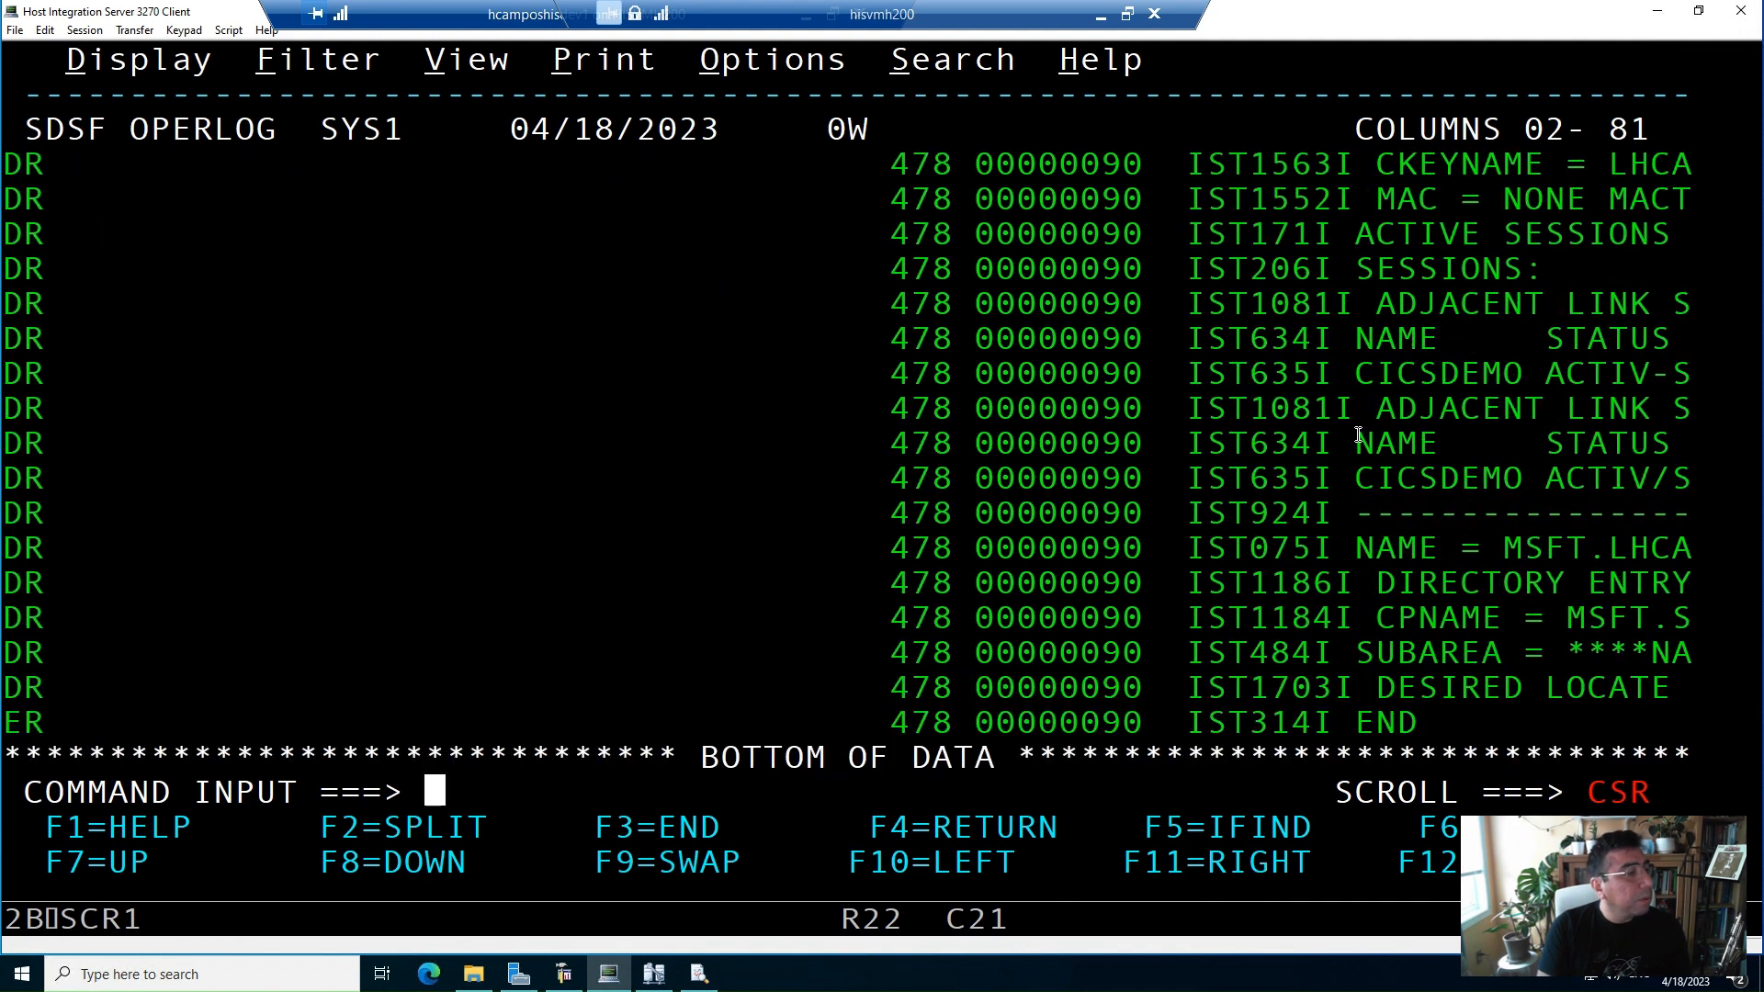
{"action": "key", "text": "F8"}
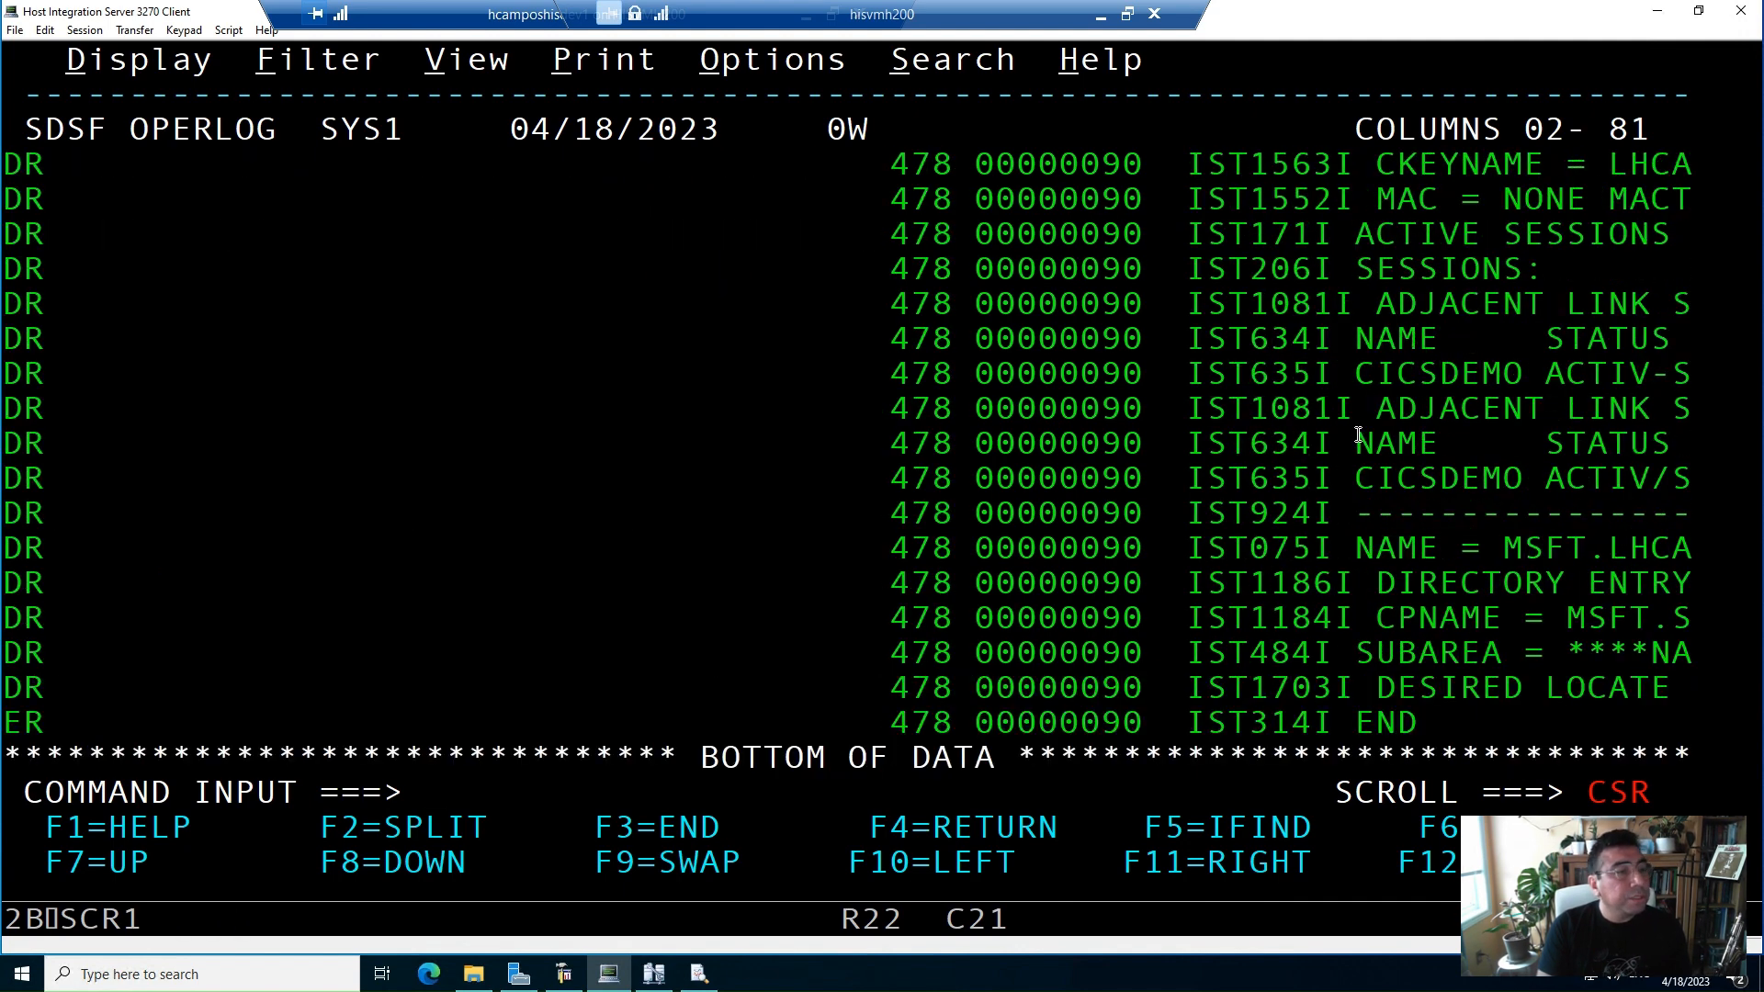
{"action": "key", "text": "F11"}
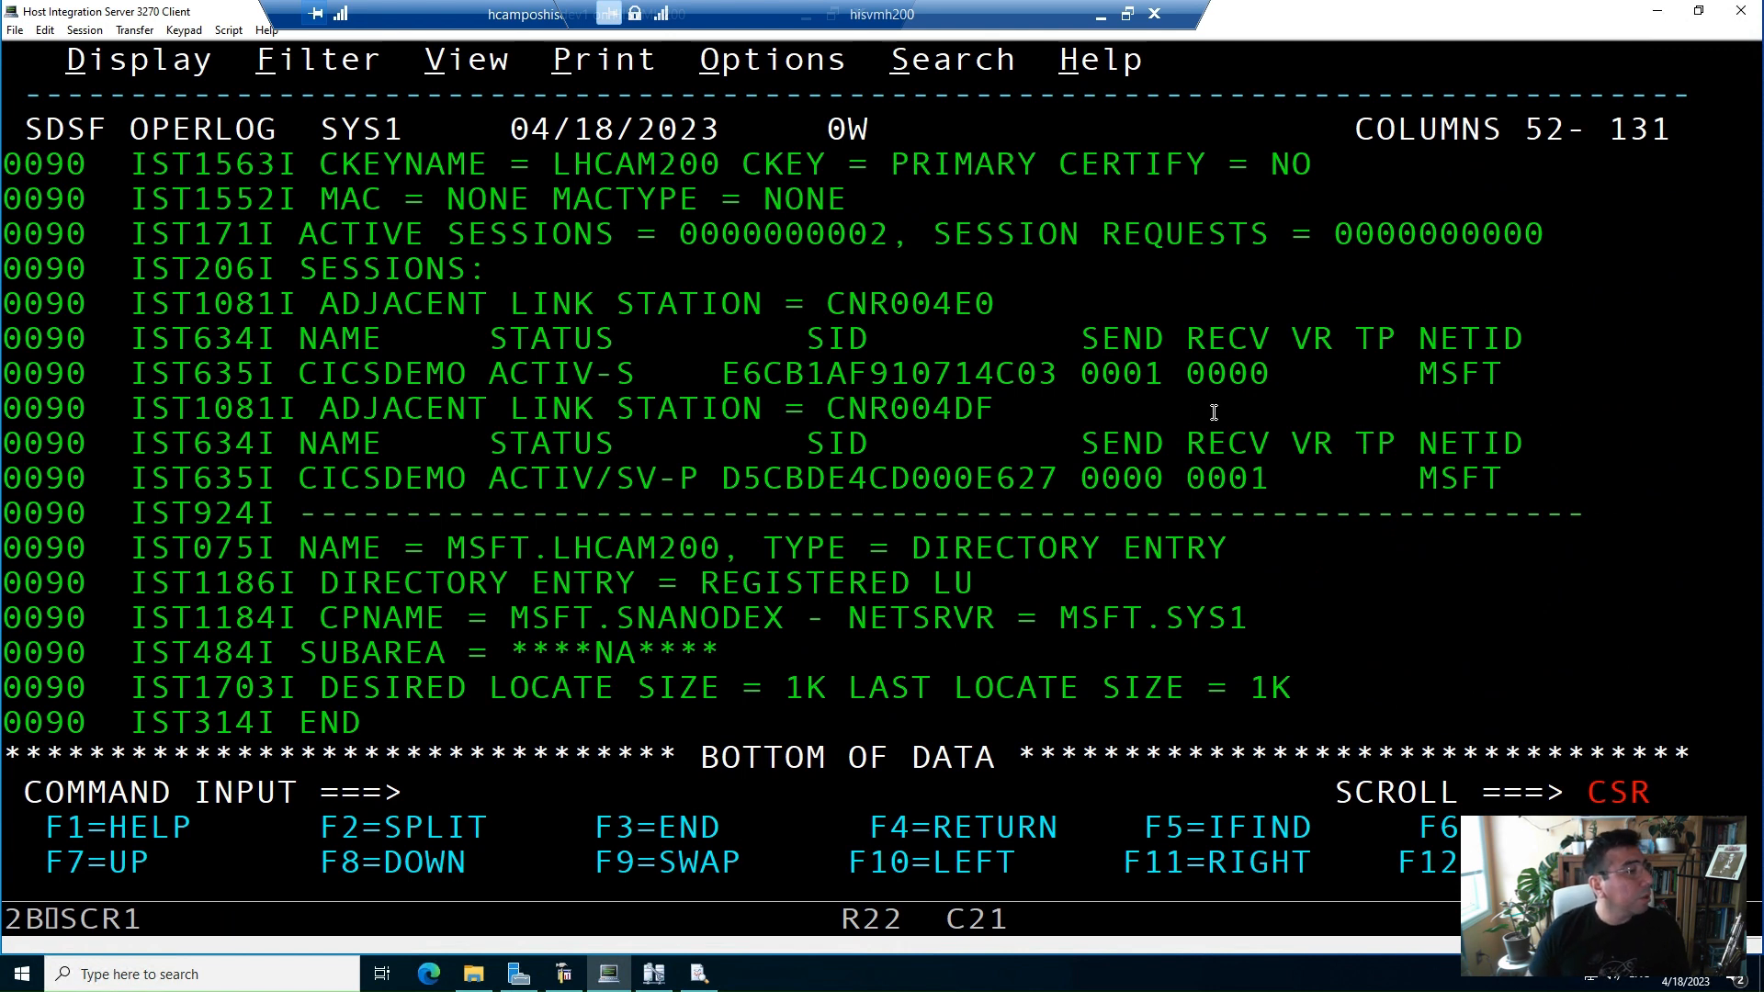
{"action": "left_click_drag", "start_coordinate": [740, 540], "coordinate": [471, 548]}
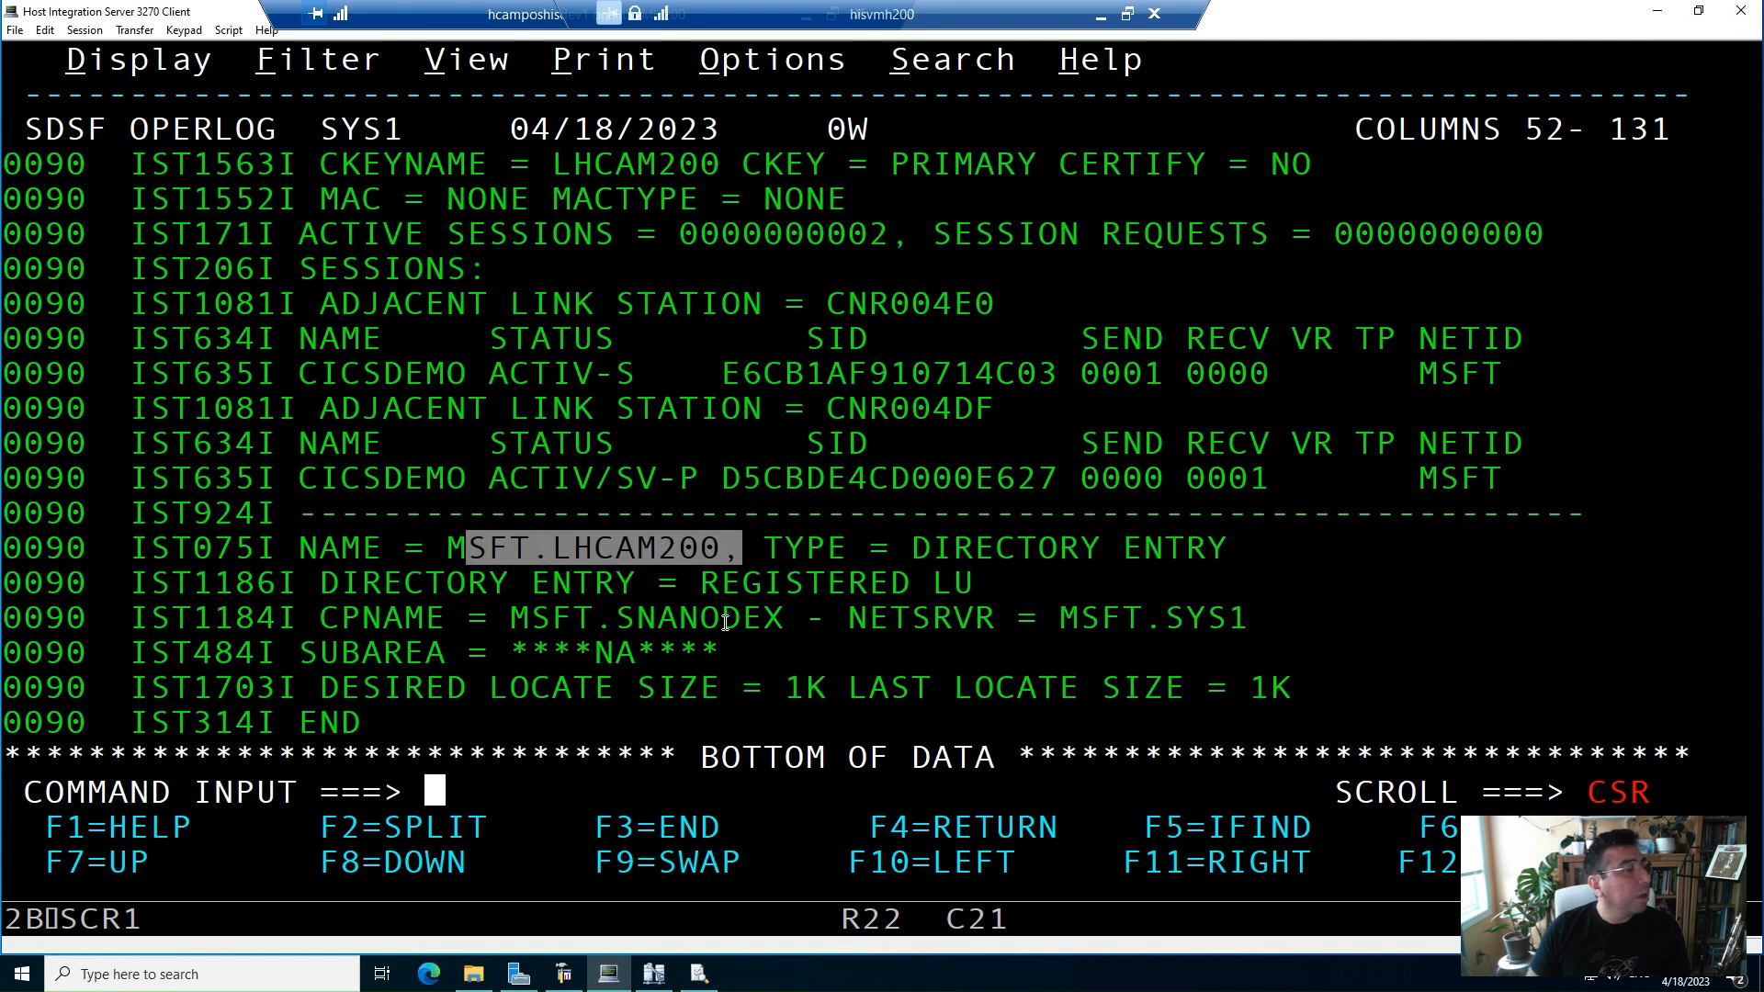
{"action": "left_click_drag", "start_coordinate": [806, 617], "coordinate": [511, 617]}
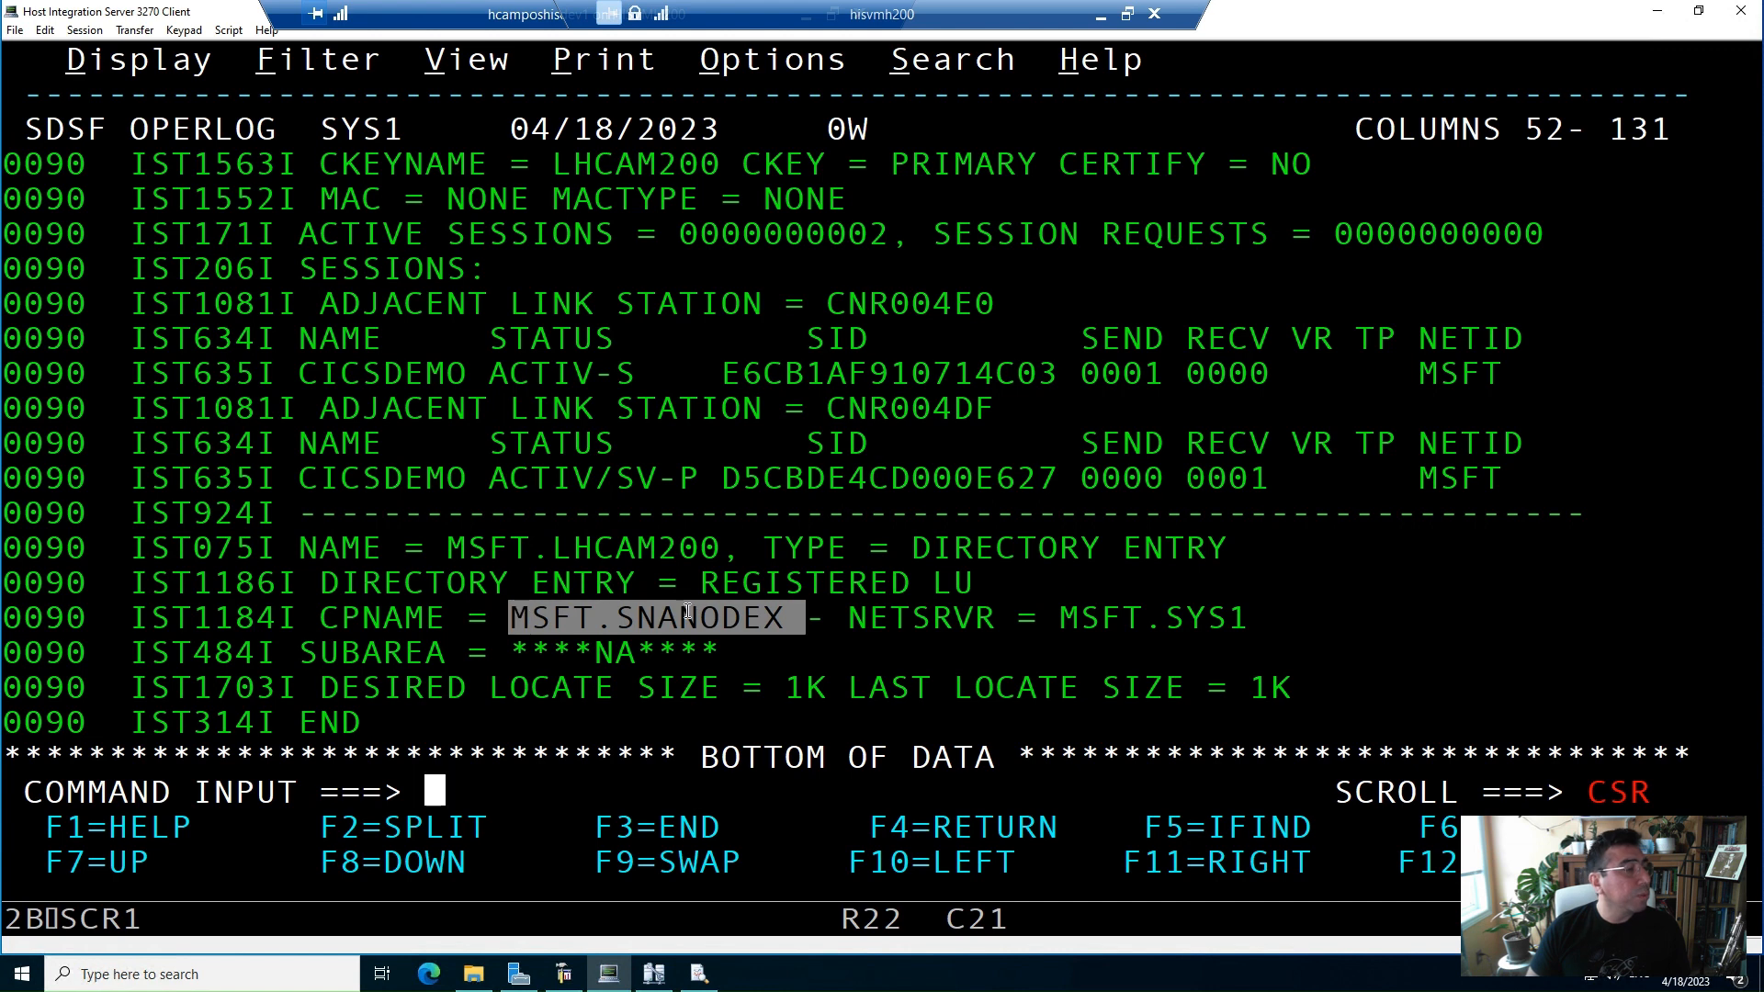
{"action": "left_click", "coordinate": [1254, 621]}
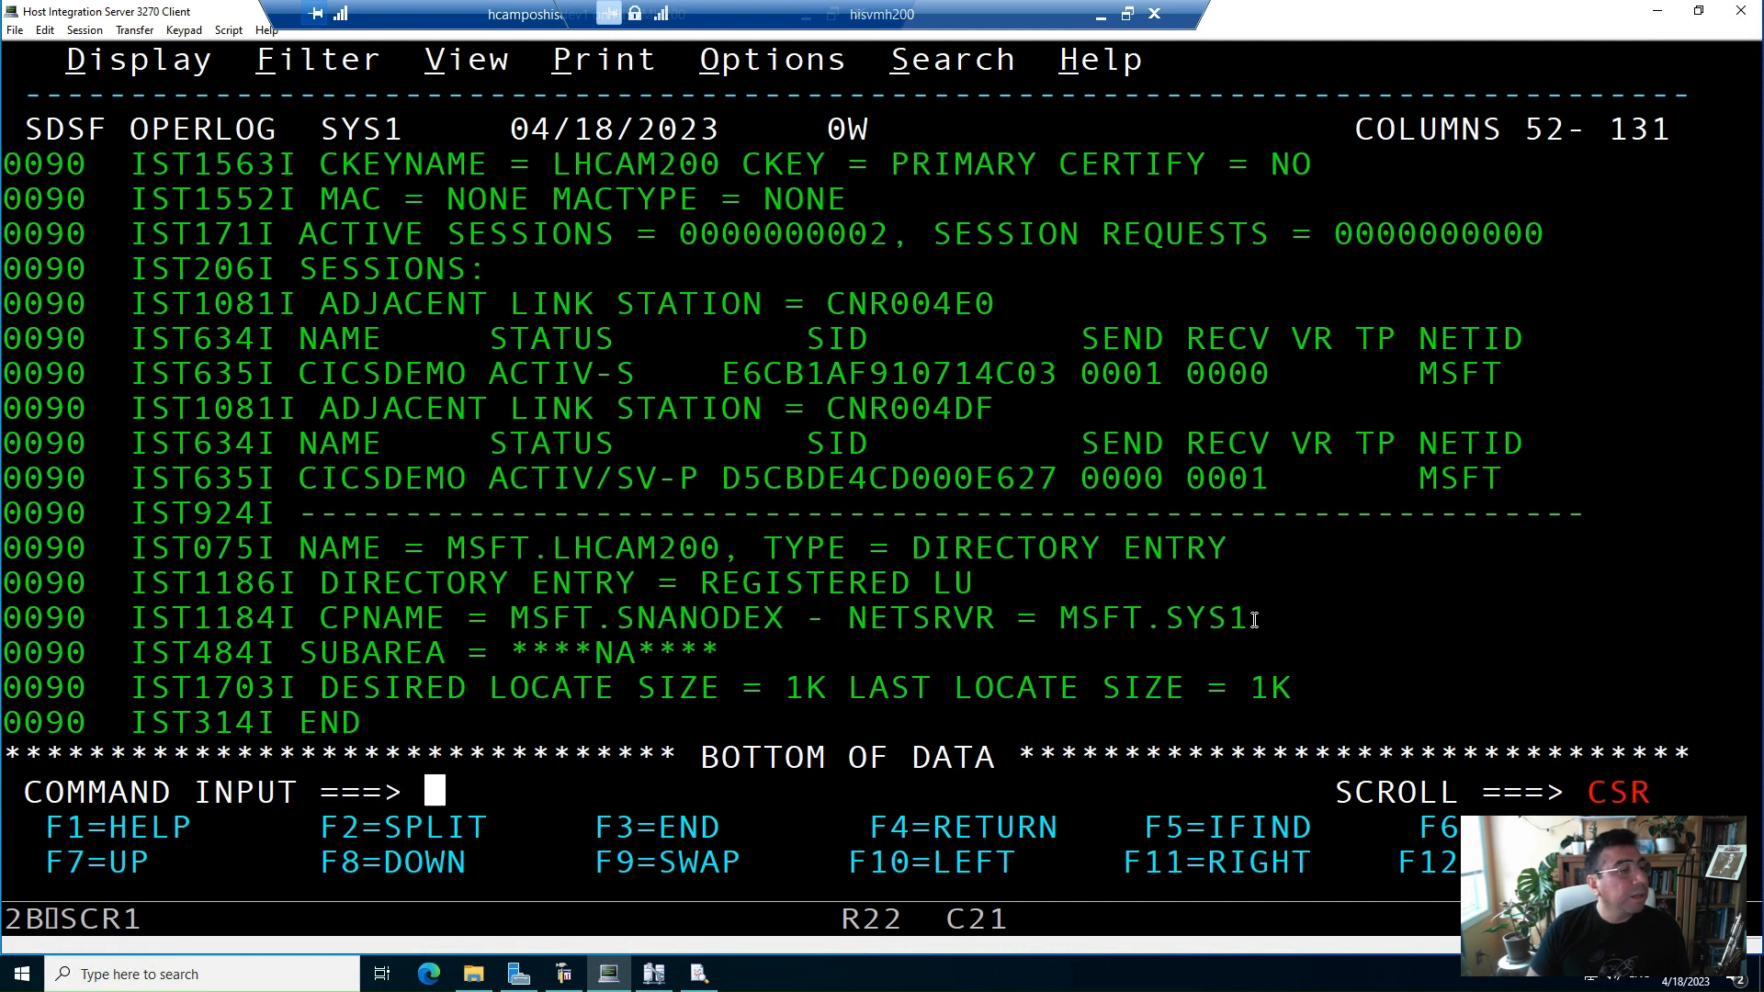
{"action": "left_click_drag", "start_coordinate": [1254, 620], "coordinate": [1058, 617]}
{"action": "left_click", "coordinate": [1110, 615]}
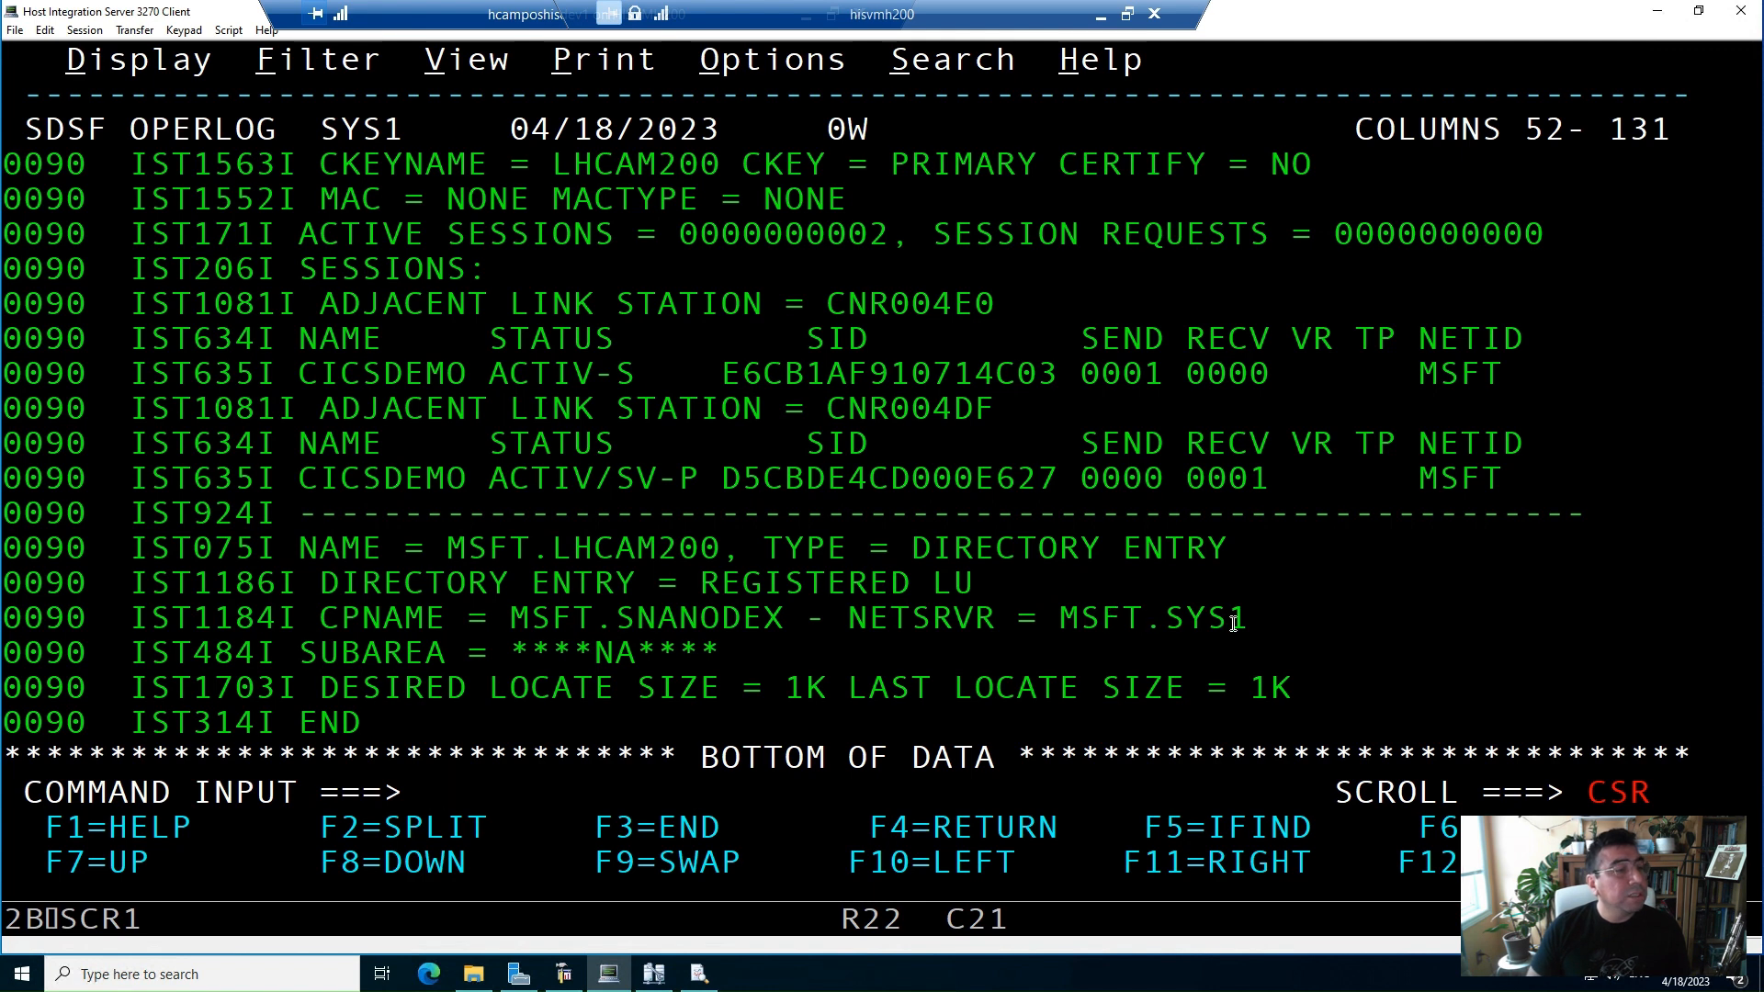
Minimize the remote desktop session and switch to the presentation, advancing to the Takeaways slide
{"action": "key", "text": "alt+Tab"}
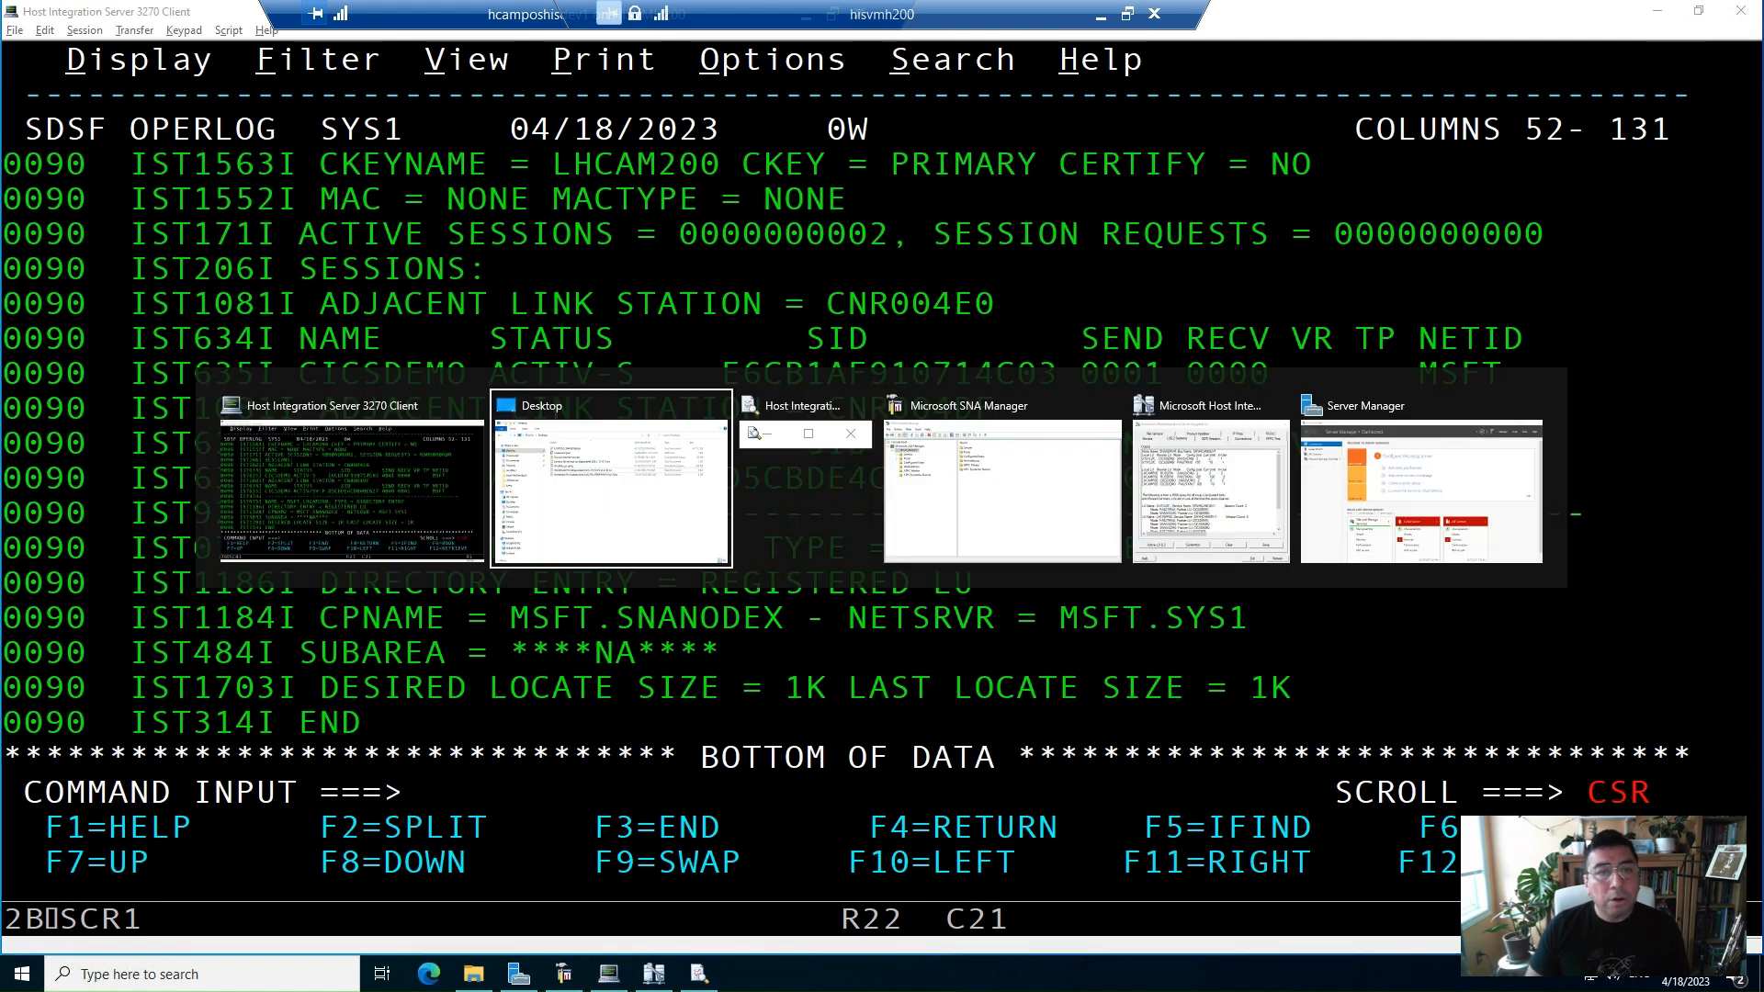
{"action": "key", "text": "alt+Tab"}
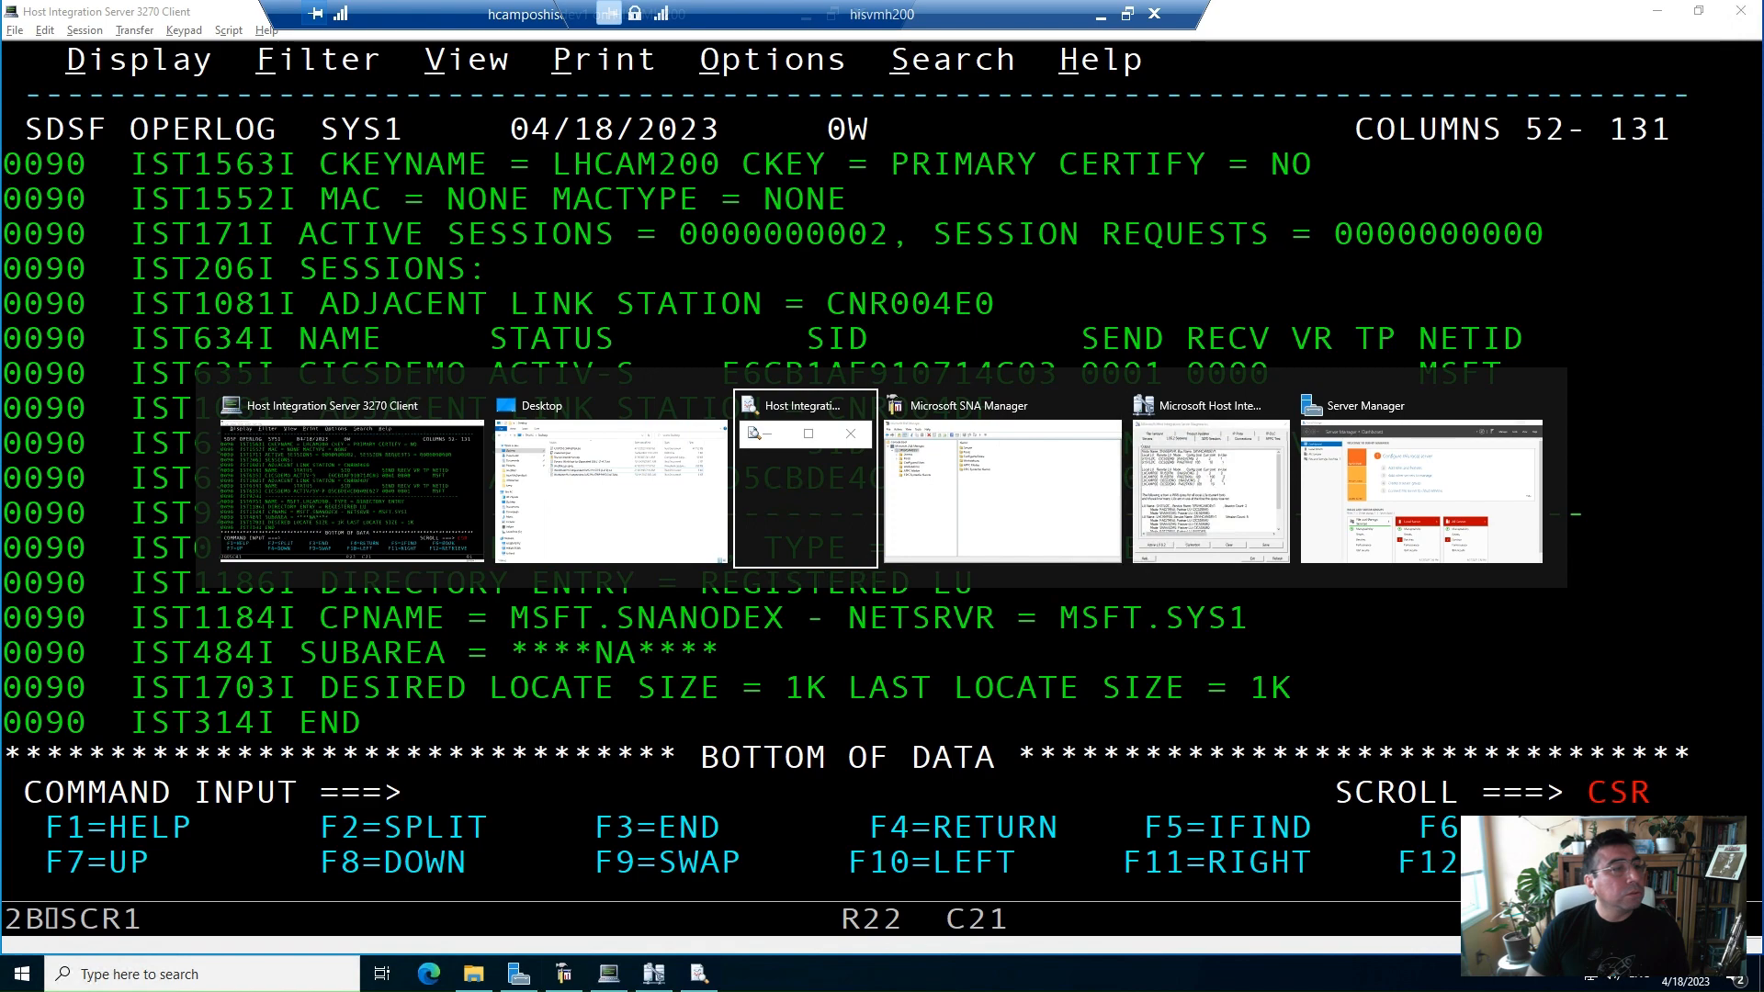
{"action": "left_click", "coordinate": [1103, 16]}
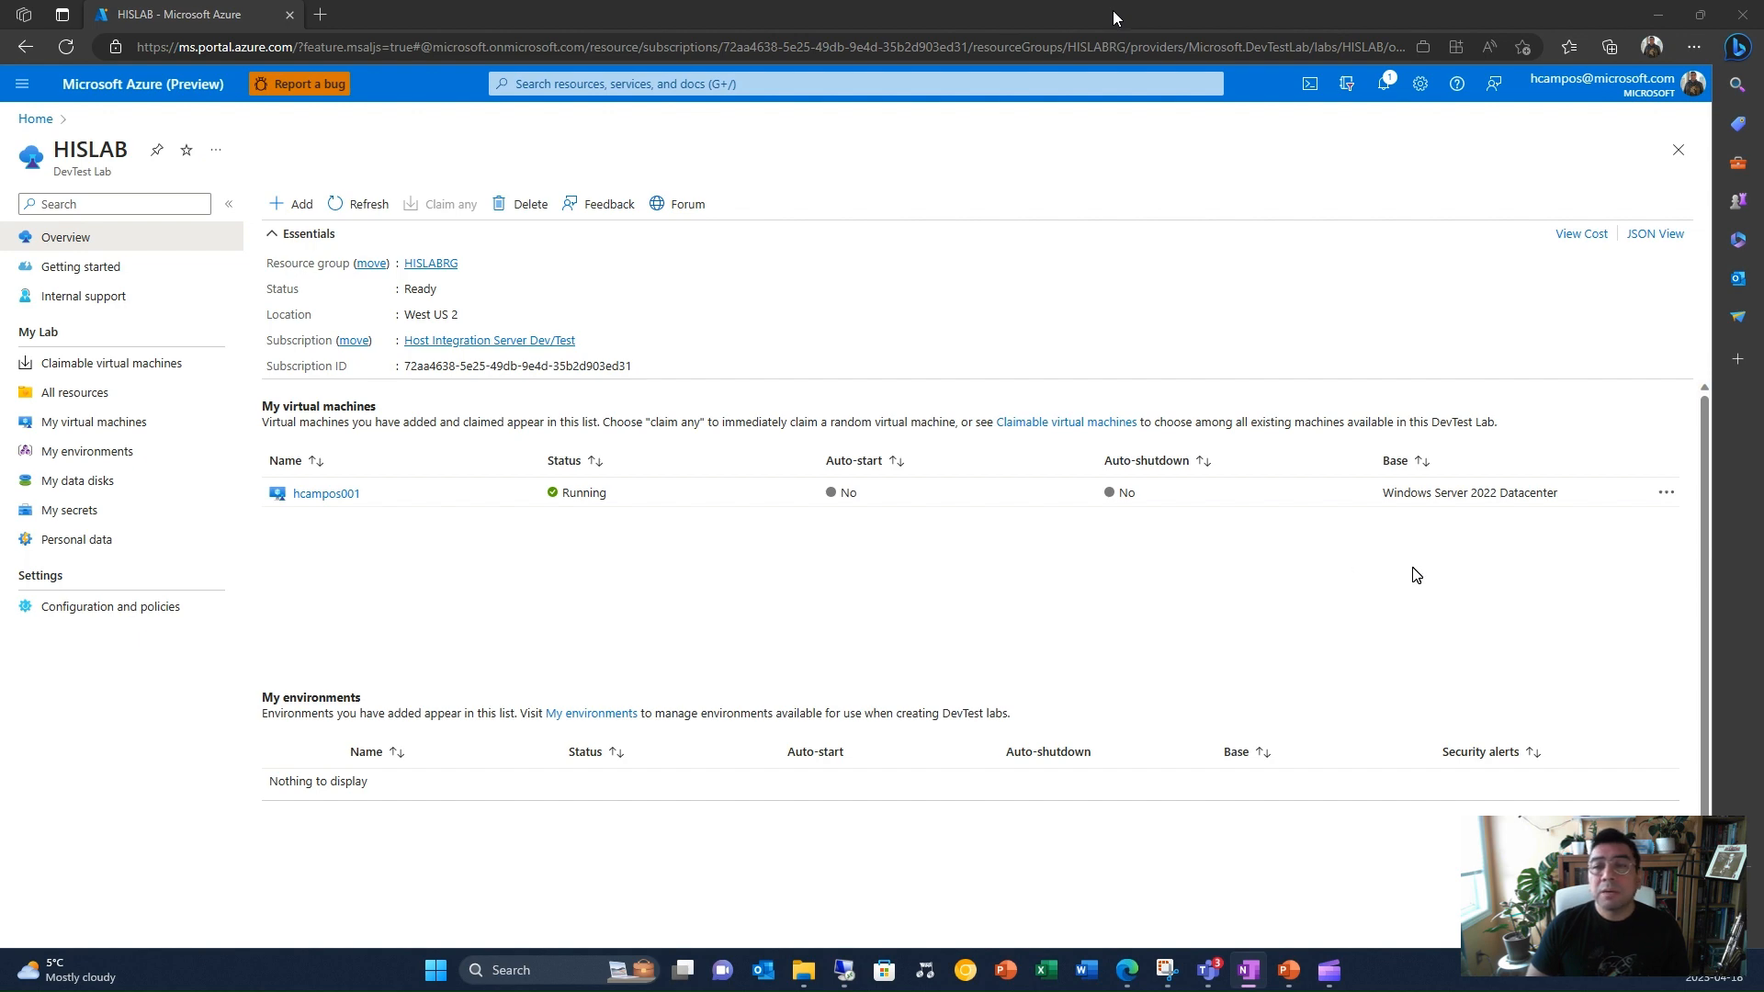
{"action": "key", "text": "alt+Tab"}
{"action": "key", "text": "Right"}
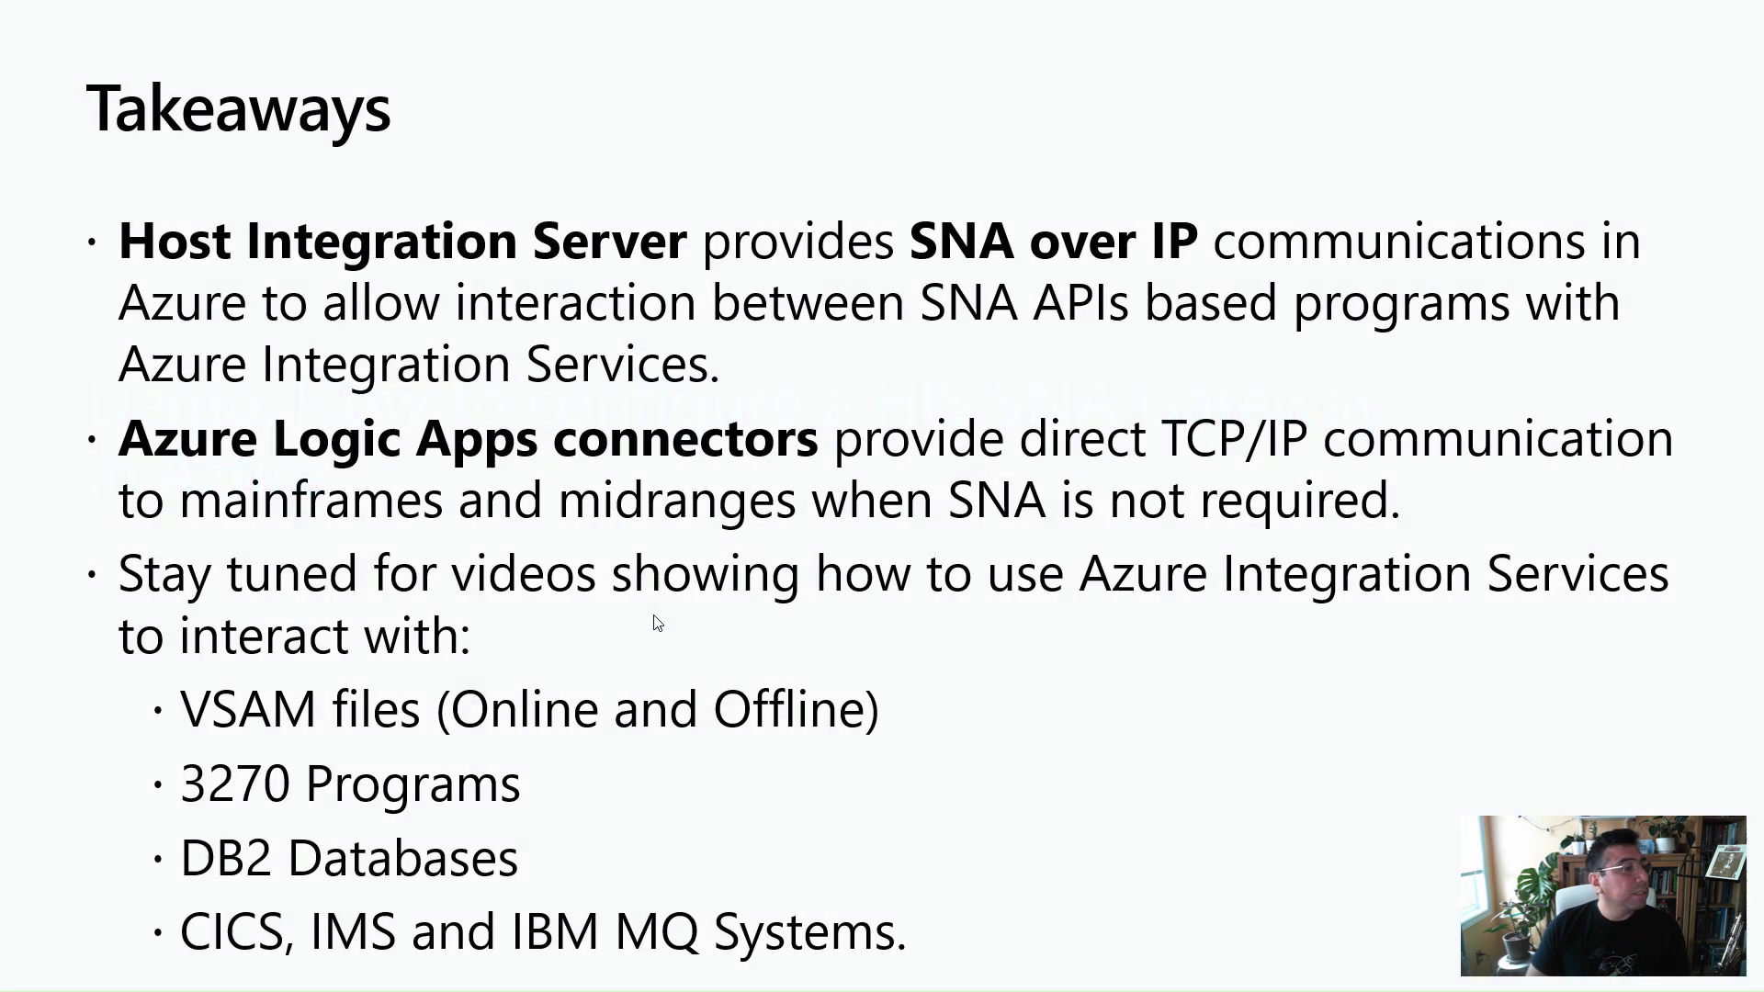